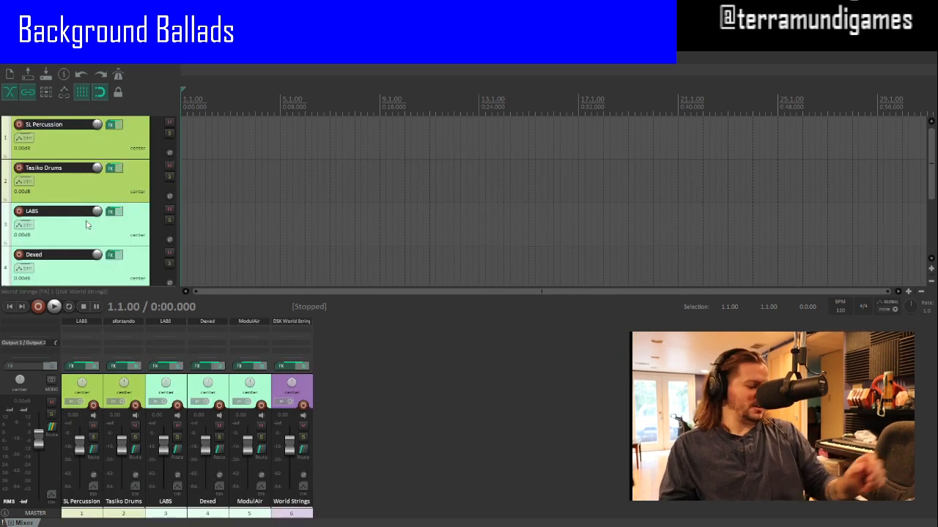
# Step: Audition all six tracks together by record-arming them at once, disarm them, and clear the shared track selection
pyautogui.scroll(-2, 87, 225)
pyautogui.scroll(-3, 87, 225)
pyautogui.scroll(4, 87, 225)
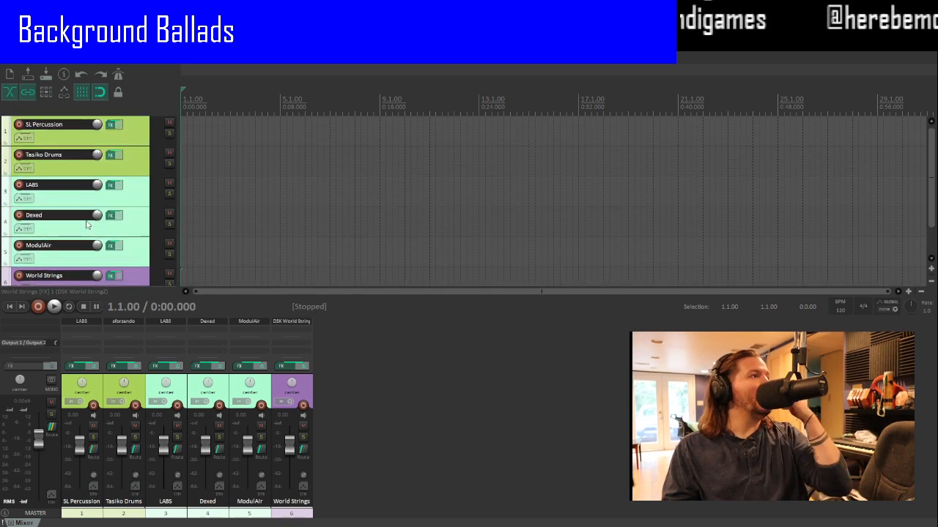
pyautogui.click(18, 125)
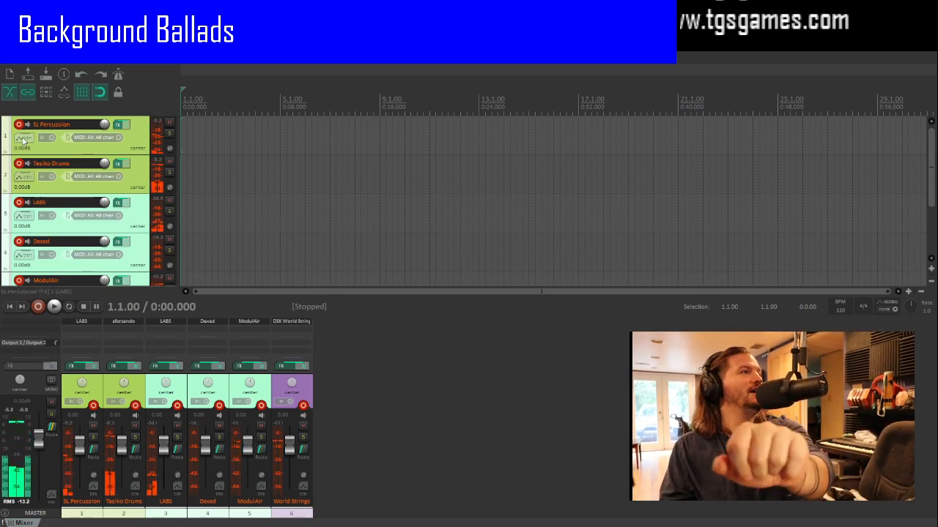
pyautogui.click(19, 125)
pyautogui.click(62, 139)
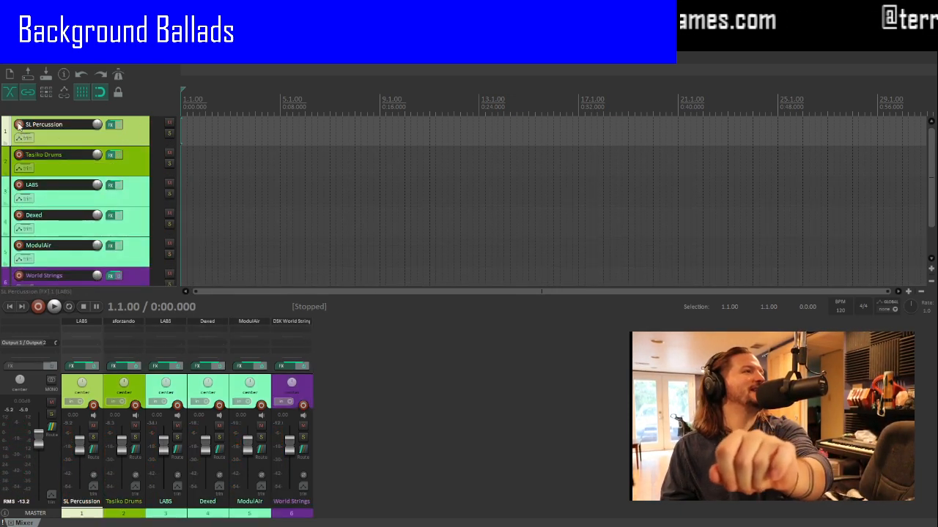
# Step: Audition the SL Percussion, Tasiko Drums and LABS tracks one after another, arming and disarming each
pyautogui.click(18, 125)
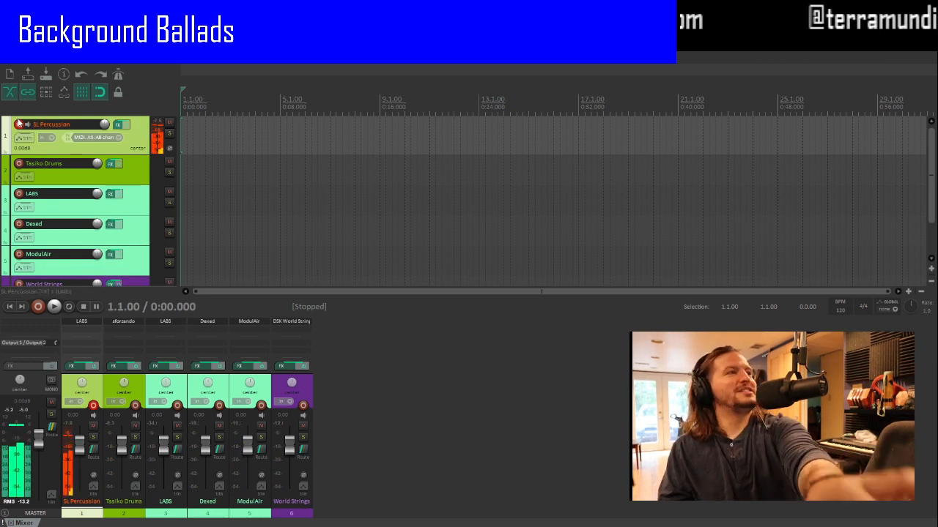
pyautogui.click(19, 125)
pyautogui.click(19, 155)
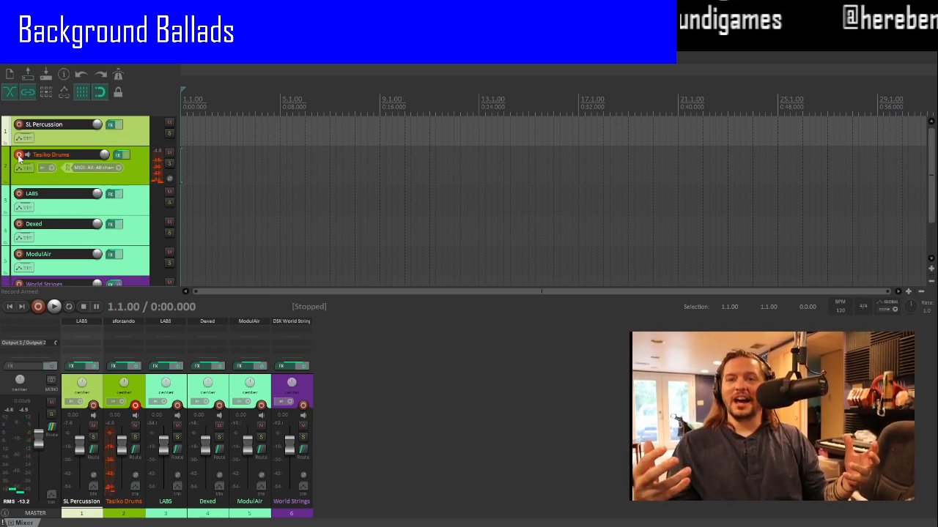
pyautogui.click(19, 154)
pyautogui.click(19, 185)
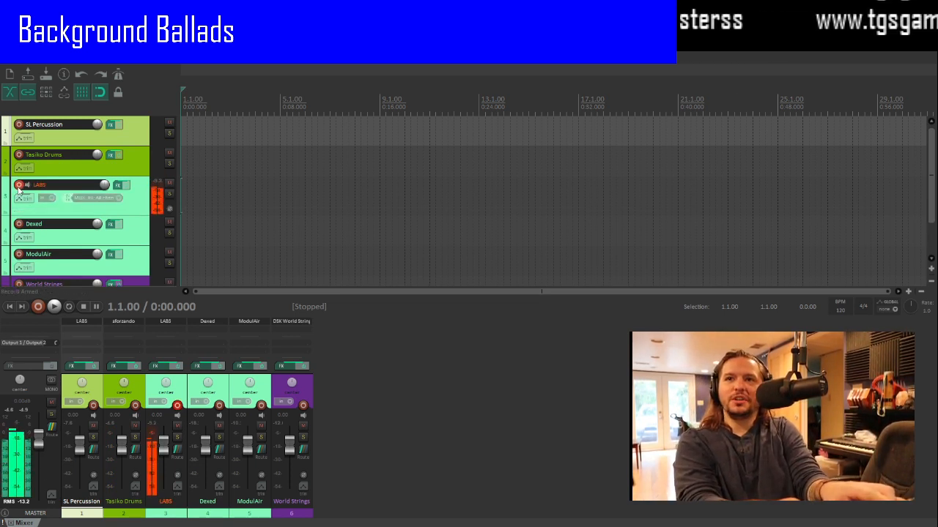
pyautogui.click(19, 185)
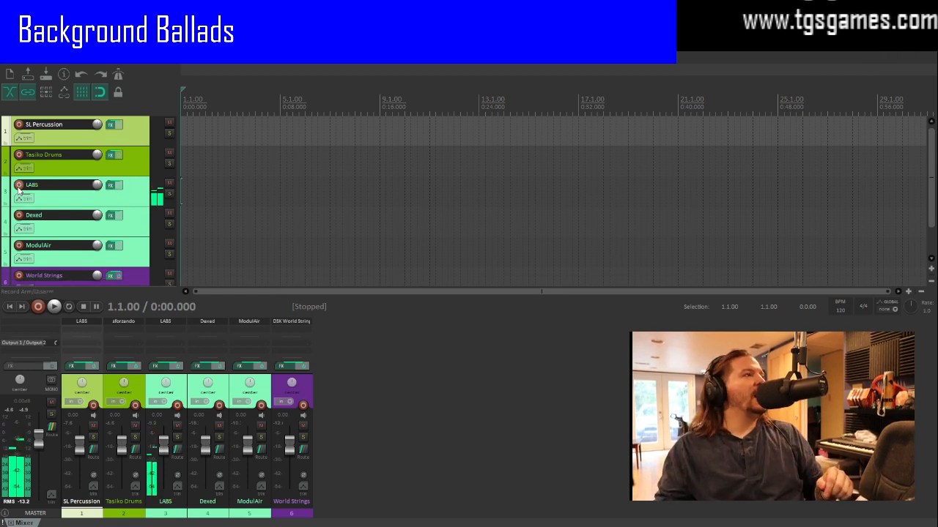
# Step: Audition the Dexed, ModulAir and World Strings tracks by arming them in turn, leaving only World Strings armed
pyautogui.click(19, 215)
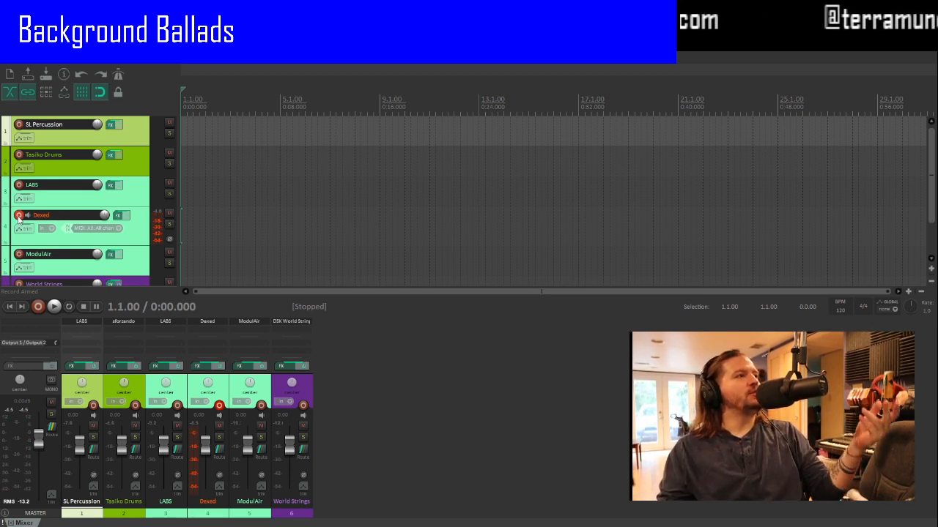
pyautogui.click(19, 253)
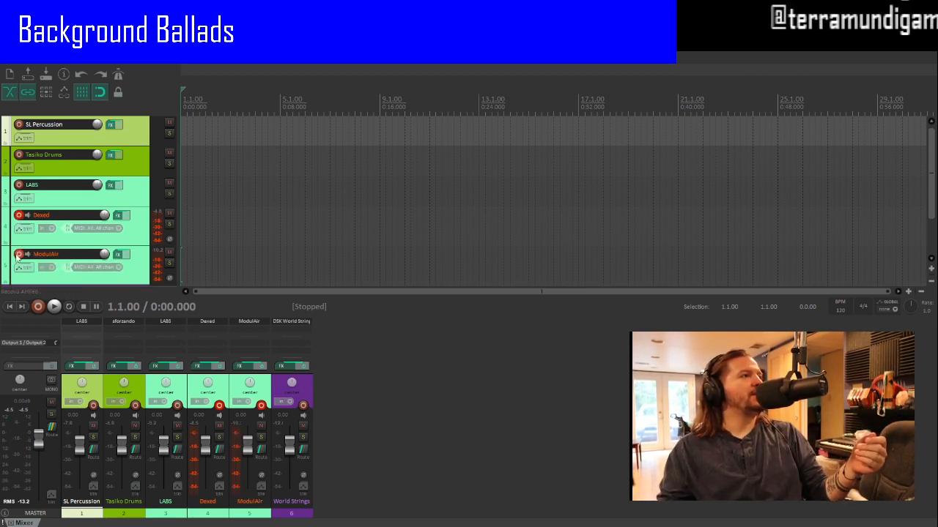
pyautogui.click(19, 215)
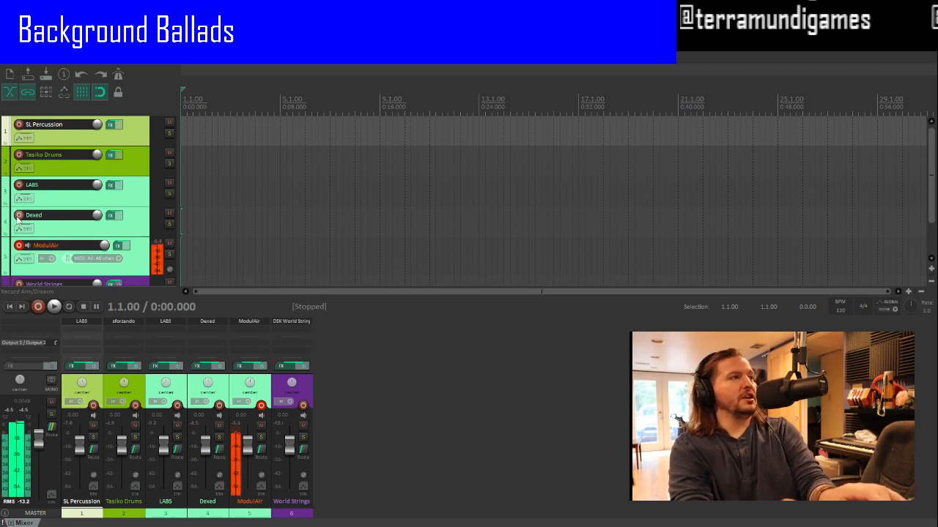
pyautogui.scroll(-2, 17, 227)
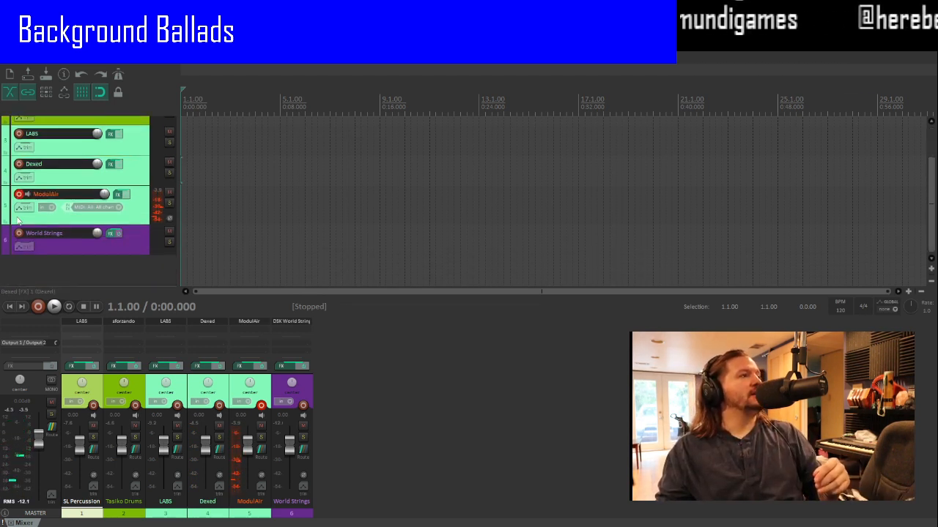
pyautogui.click(18, 233)
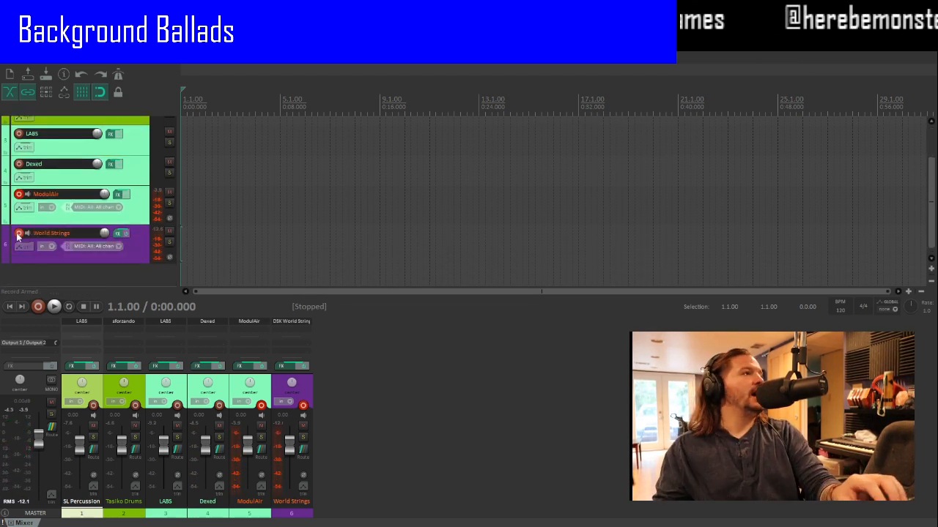
pyautogui.click(19, 194)
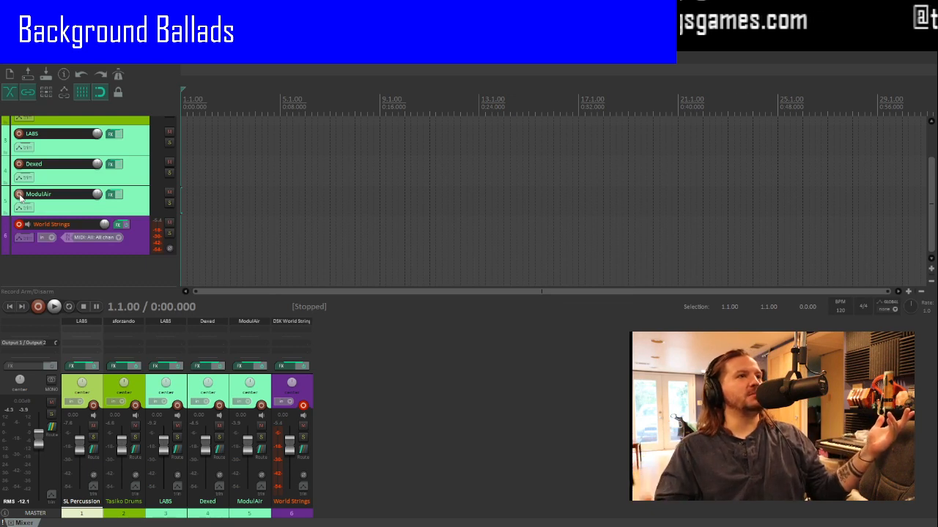
# Step: Set a time selection from 1.1.00 to 8.1.00 and arm the LABS track for recording
pyautogui.scroll(5, 190, 153)
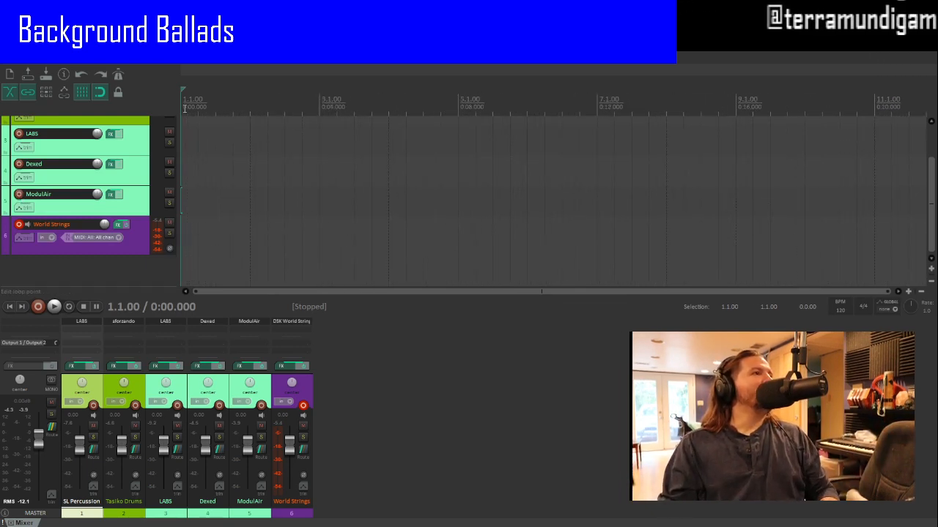
pyautogui.moveTo(182, 107); pyautogui.dragTo(666, 121)
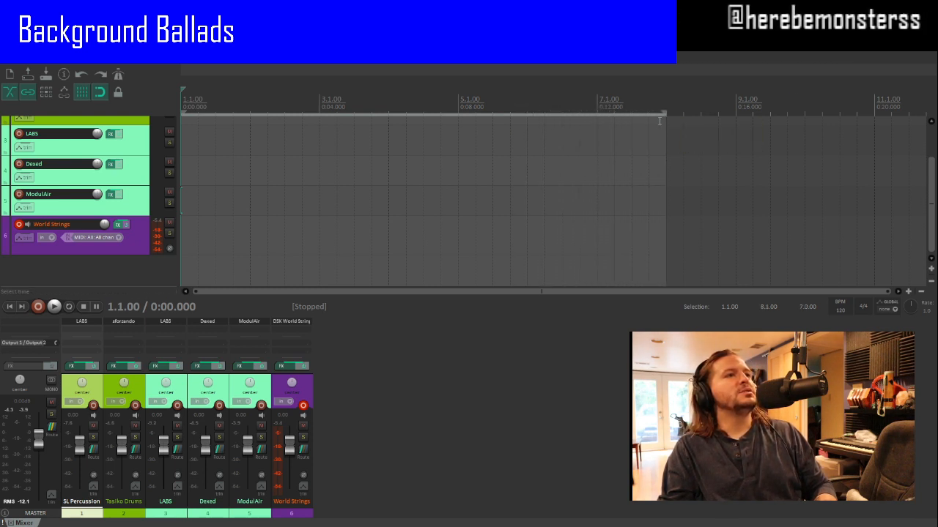
pyautogui.scroll(3, 108, 216)
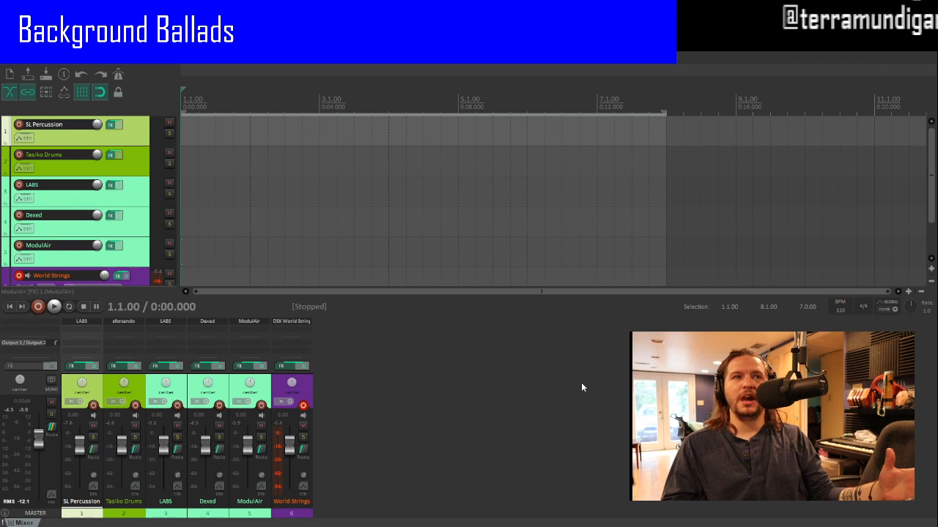
pyautogui.click(20, 184)
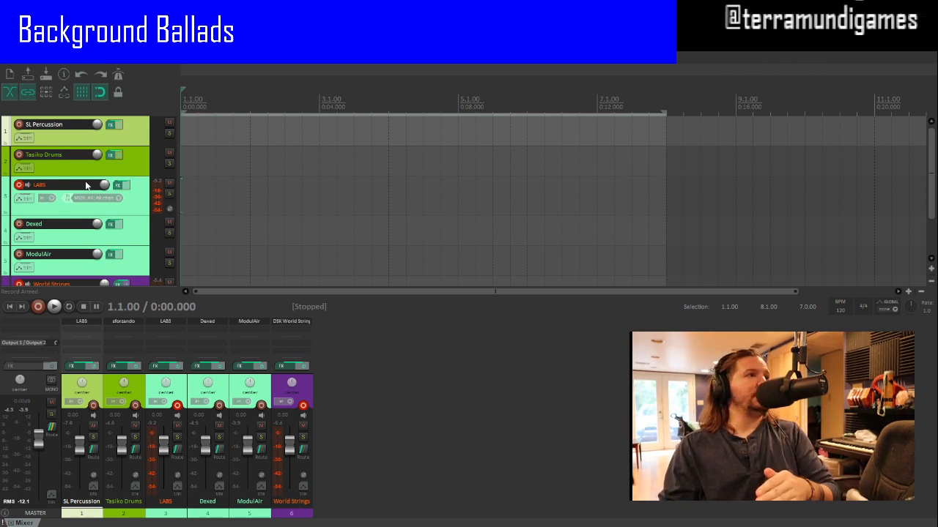
pyautogui.scroll(-3, 258, 183)
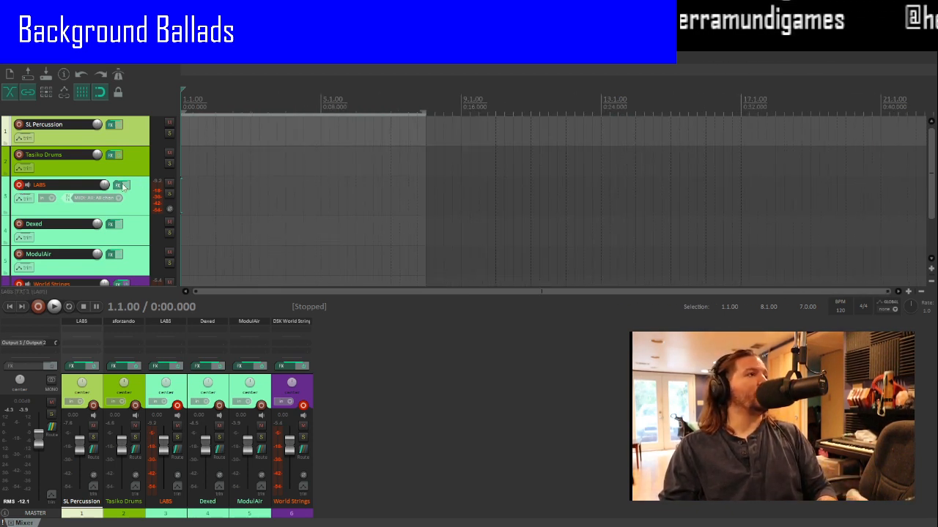
pyautogui.scroll(-2, 190, 186)
pyautogui.scroll(1, 190, 187)
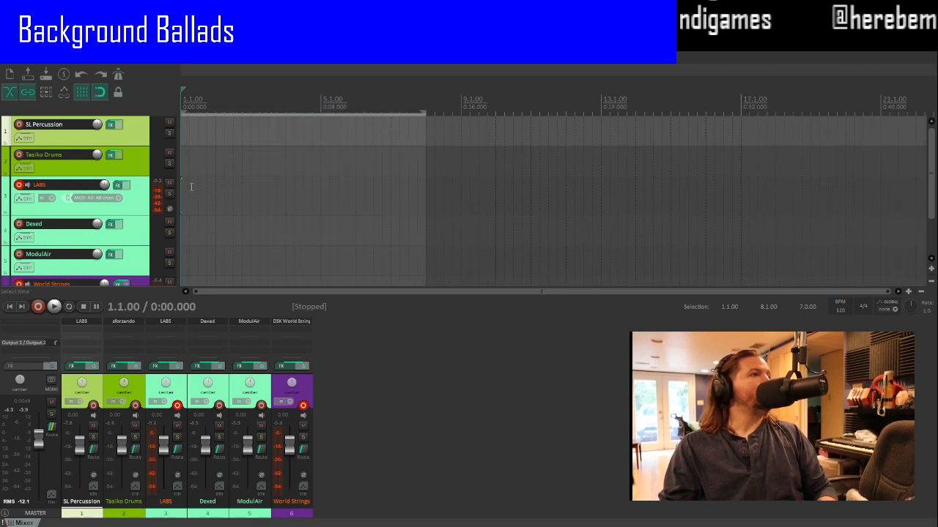
# Step: Record a MIDI take on the armed LABS and World Strings tracks
pyautogui.press('space')
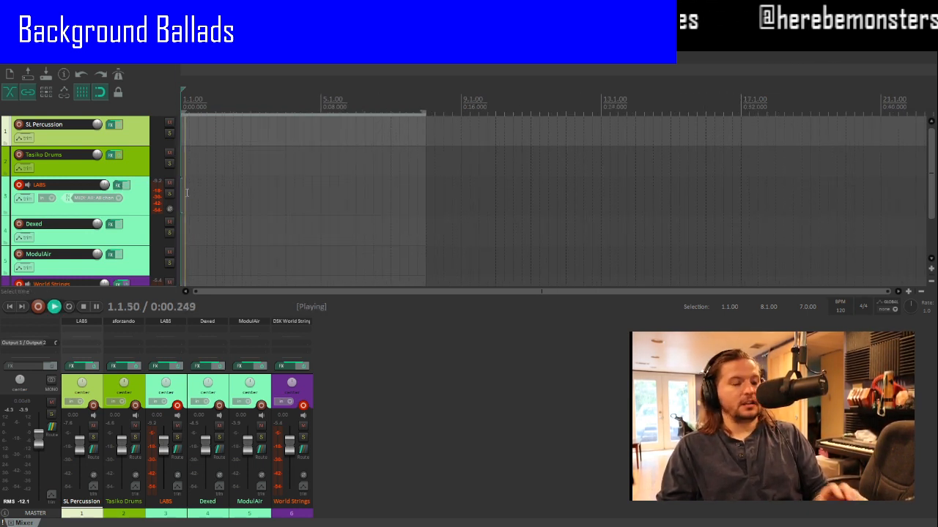
pyautogui.hotkey('ctrl', 'r')
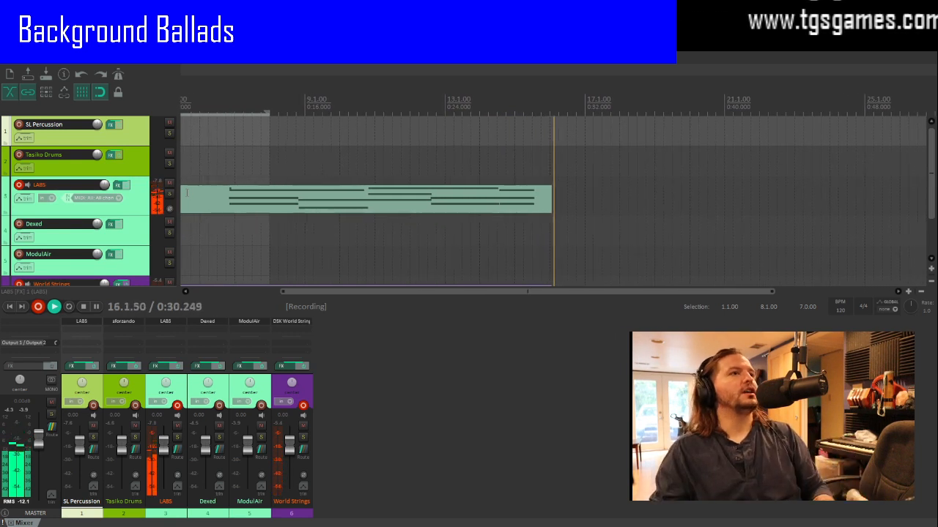
pyautogui.press('space')
# Step: Delete the recorded MIDI item from the LABS track
pyautogui.click(304, 211)
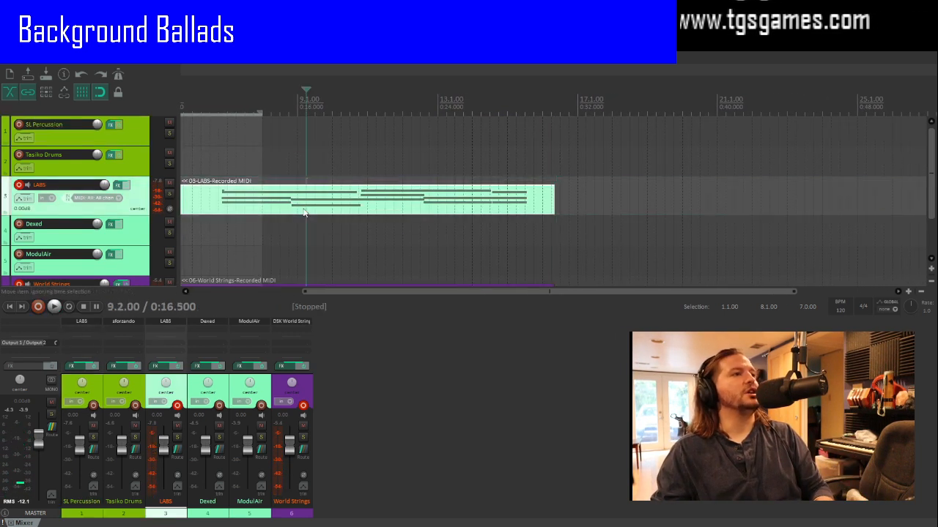
pyautogui.press('Delete')
pyautogui.scroll(-3, 304, 209)
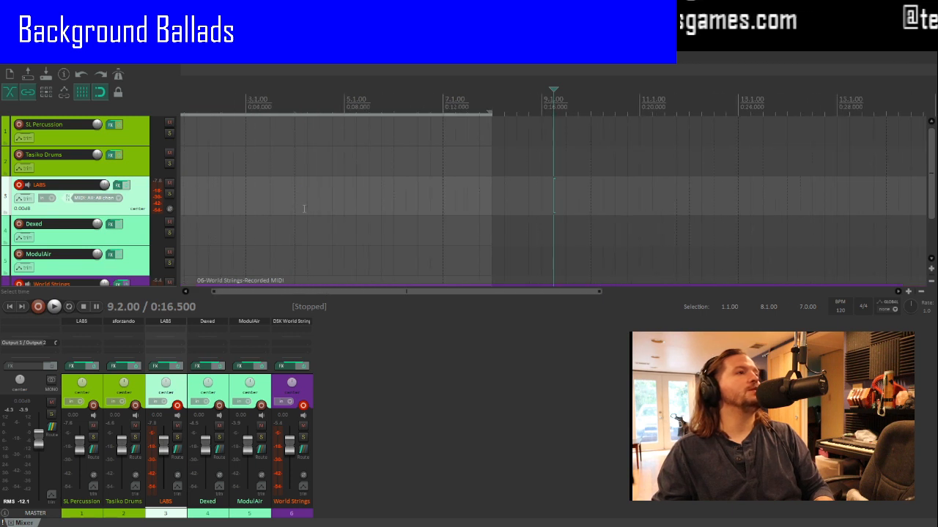
# Step: Turn on repeat and start looped playback from 7.1.00 within the time selection
pyautogui.click(256, 172)
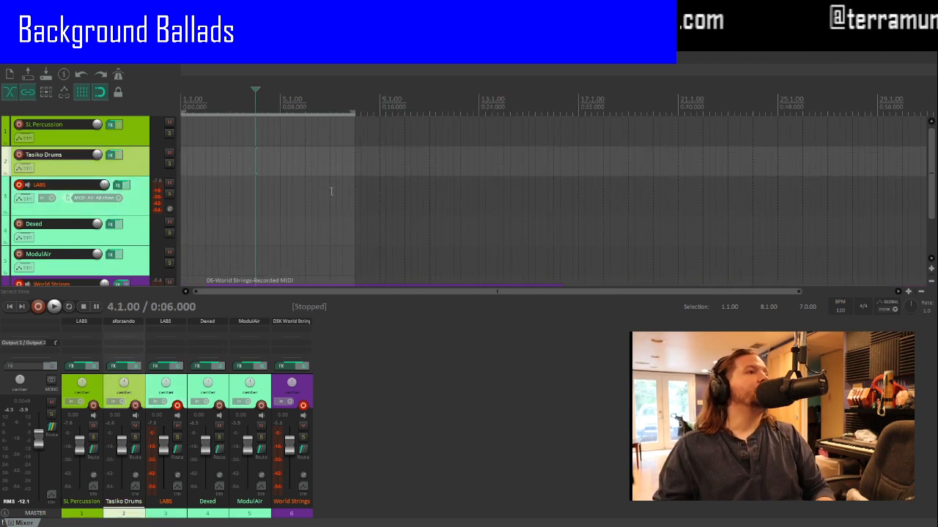
pyautogui.click(333, 189)
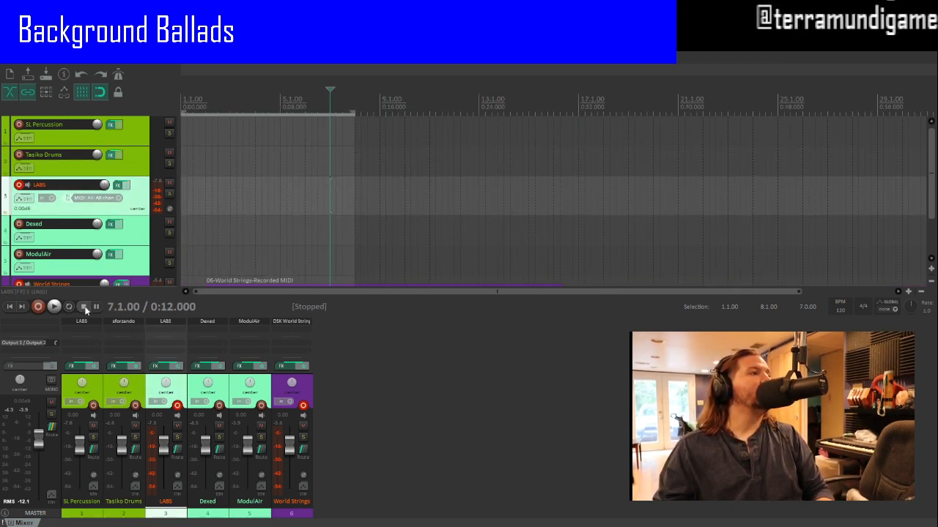
pyautogui.press('space')
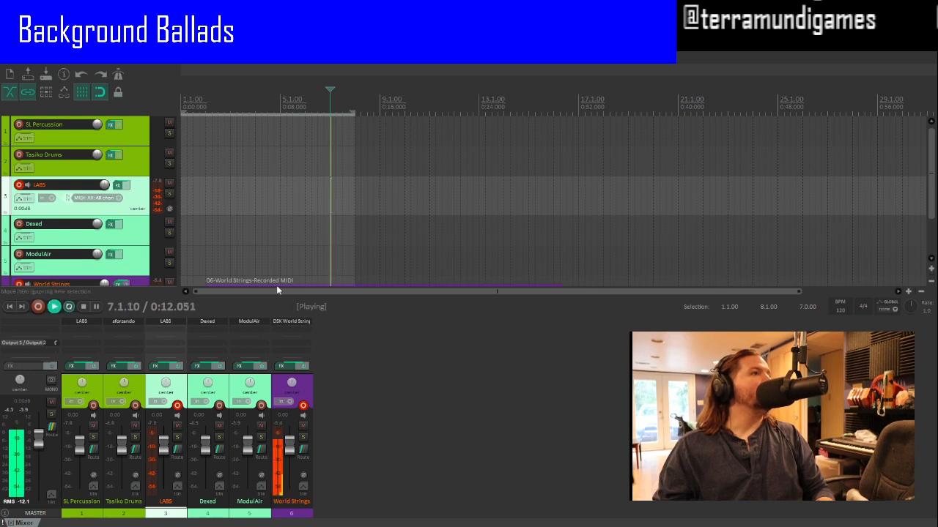
# Step: Delete the recorded MIDI item from the World Strings track and disarm that track
pyautogui.scroll(-2, 276, 284)
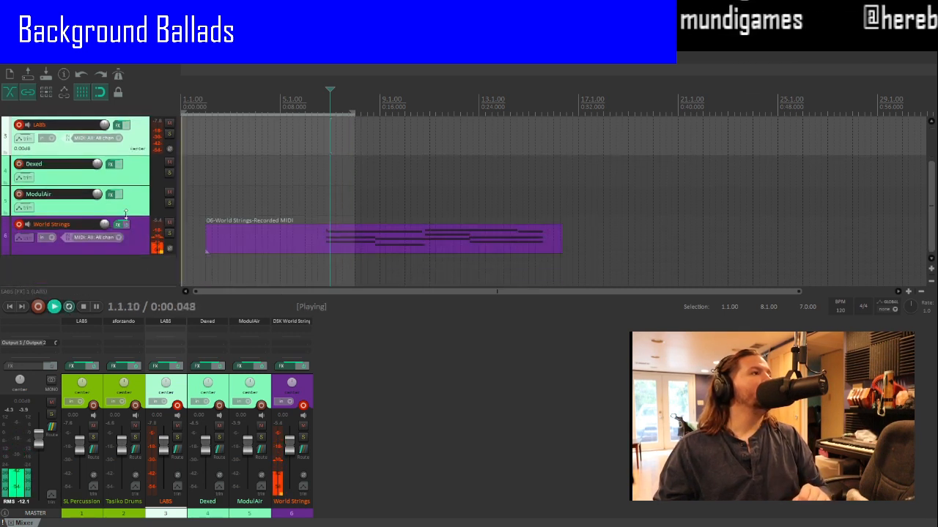
pyautogui.click(279, 247)
pyautogui.press('Delete')
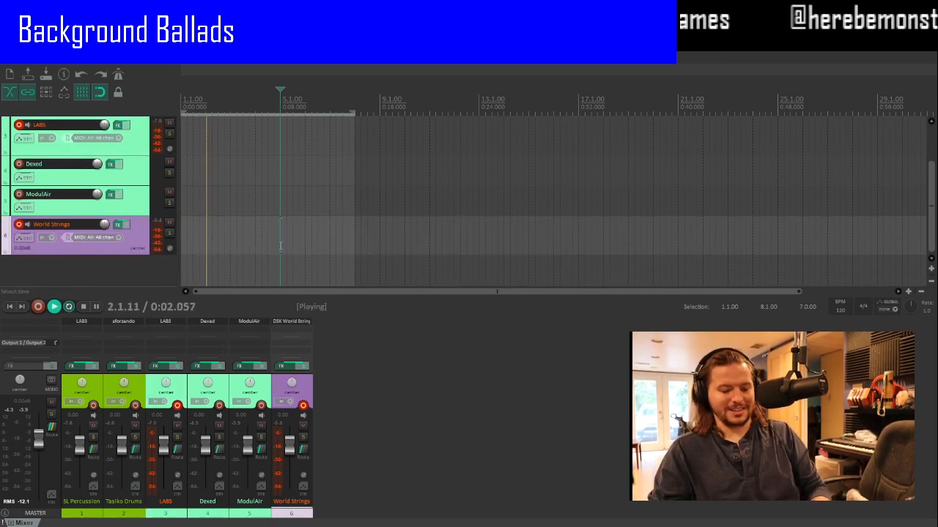
pyautogui.click(19, 225)
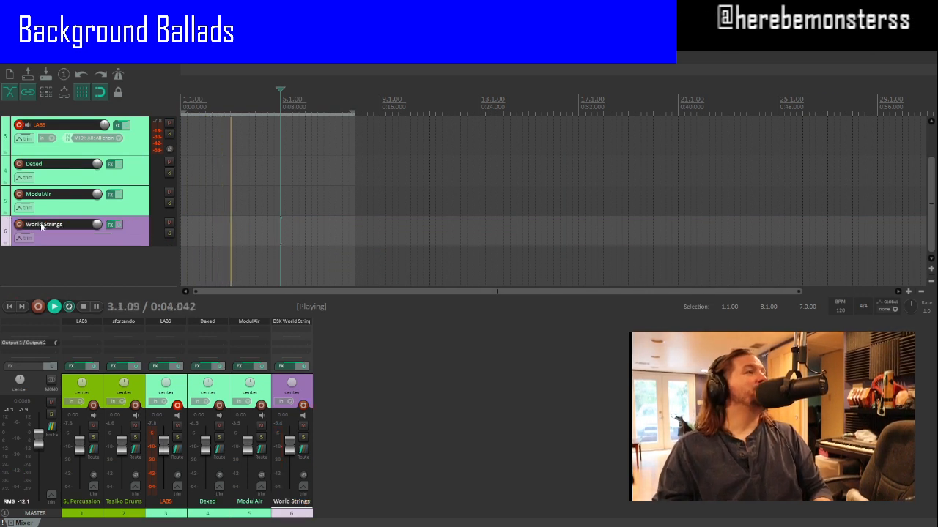
pyautogui.scroll(2, 78, 231)
pyautogui.scroll(-1, 102, 215)
pyautogui.scroll(1, 103, 214)
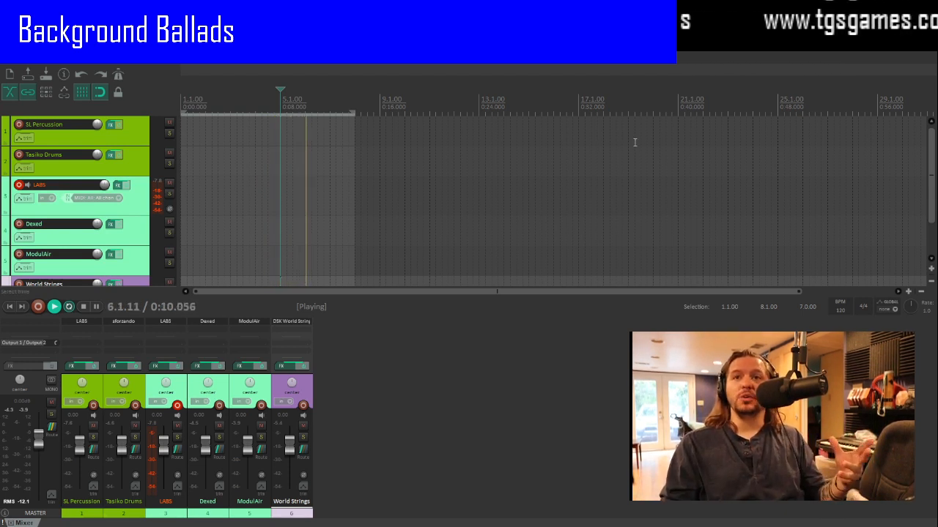
# Step: Record a looped MIDI take on the LABS track with the metronome turned on
pyautogui.hotkey('ctrl', 'r')
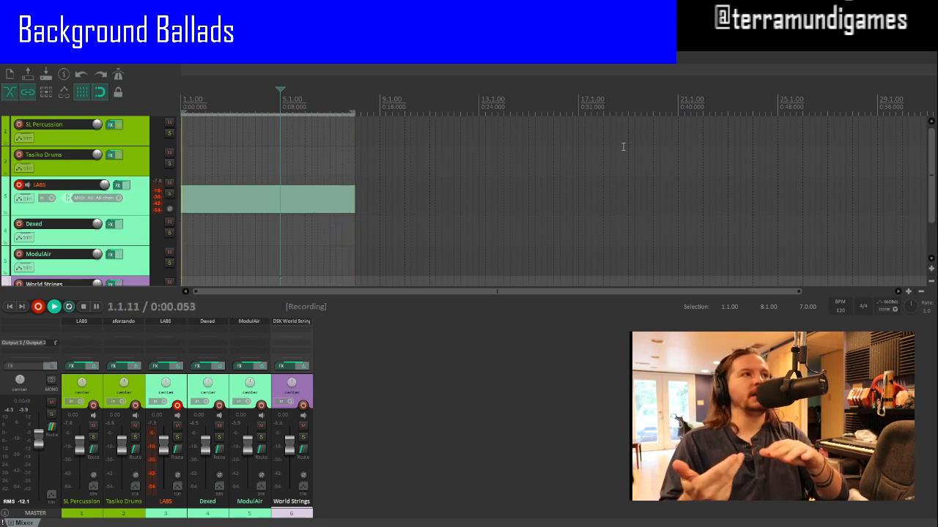
pyautogui.click(118, 74)
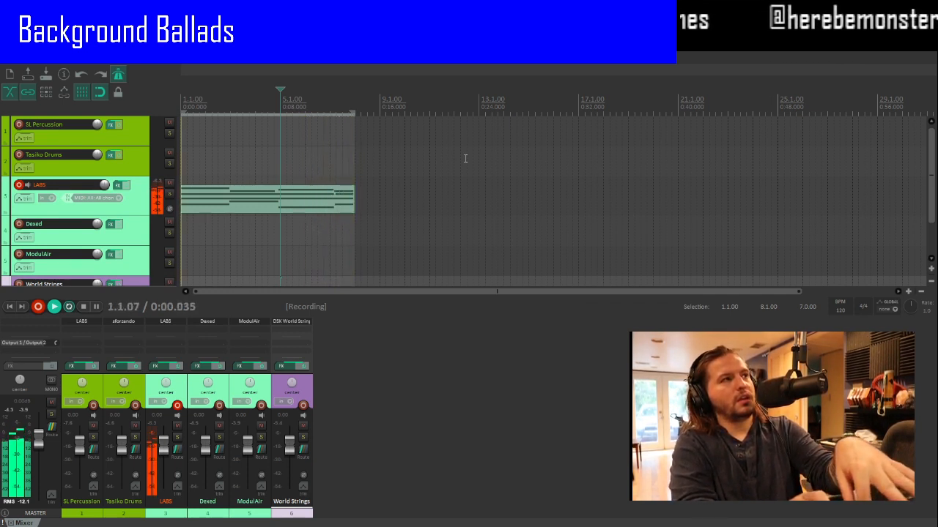
pyautogui.press('space')
# Step: Play back the LABS take and extend the end of the time selection to 9.1.00
pyautogui.press('space')
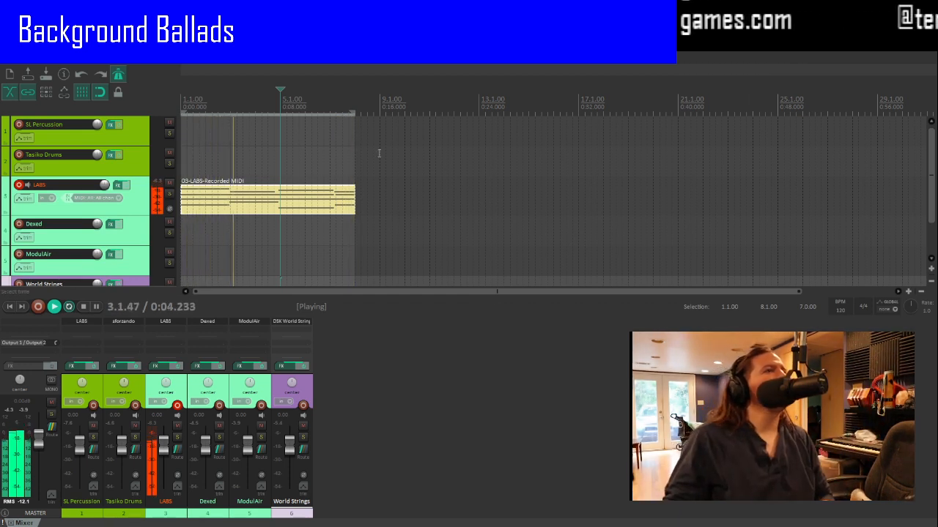
pyautogui.moveTo(350, 151); pyautogui.dragTo(379, 155)
# Step: Delete the LABS take, record a new looped MIDI take across the eight-bar selection up to 9.1.00, and play it back
pyautogui.click(347, 191)
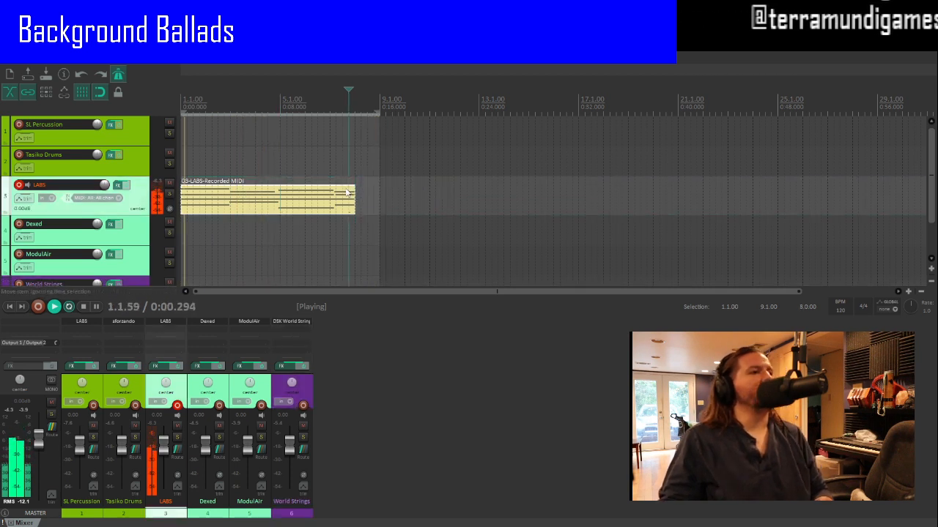
pyautogui.press('Delete')
pyautogui.hotkey('ctrl', 'r')
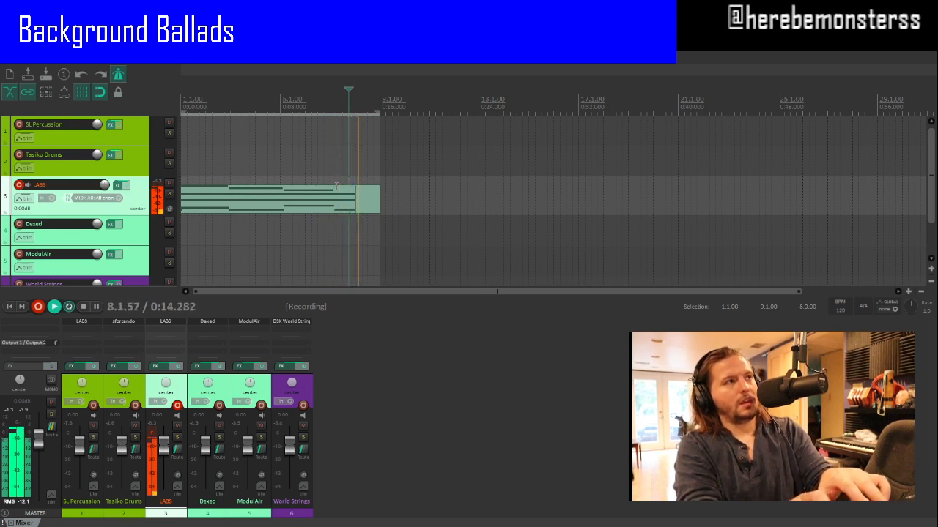
pyautogui.press('space')
pyautogui.press('space')
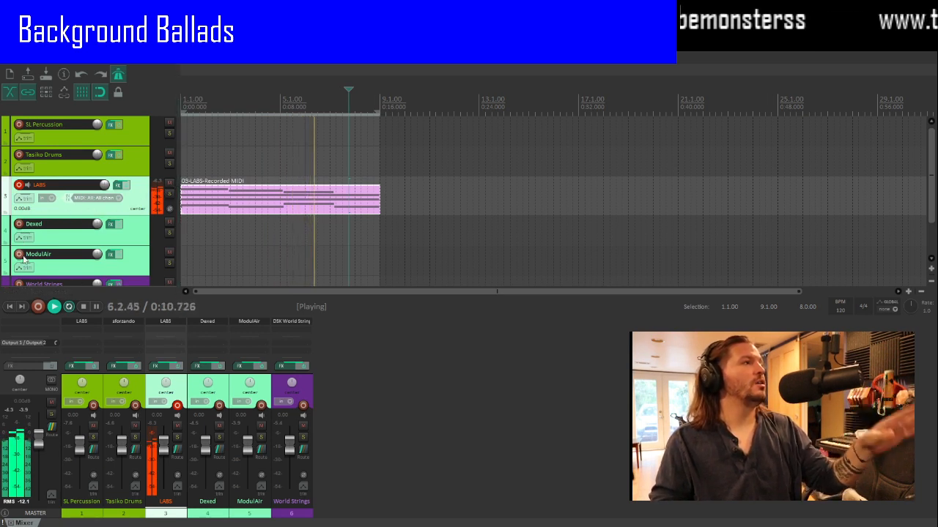
# Step: Move record arming from LABS to the ModulAir track and record a looped MIDI bass line over the chords
pyautogui.click(19, 185)
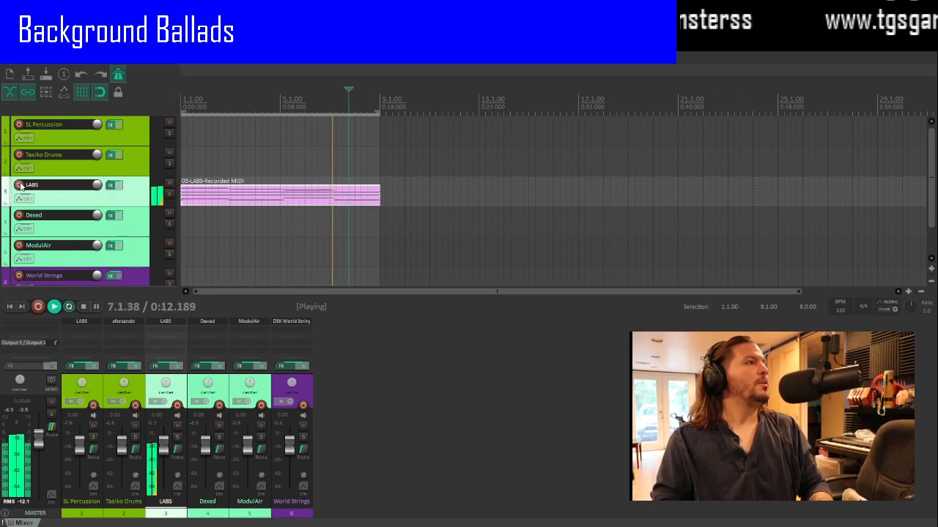
pyautogui.click(19, 246)
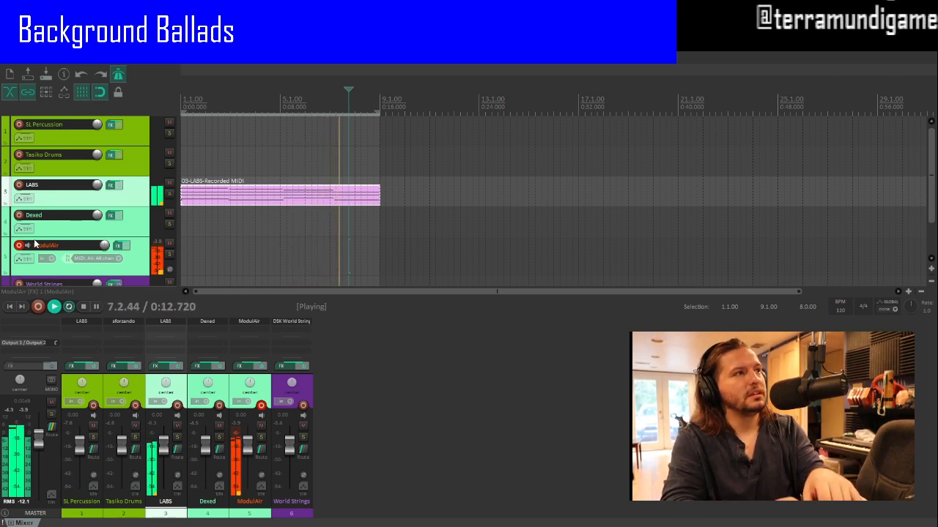
pyautogui.hotkey('ctrl', 'r')
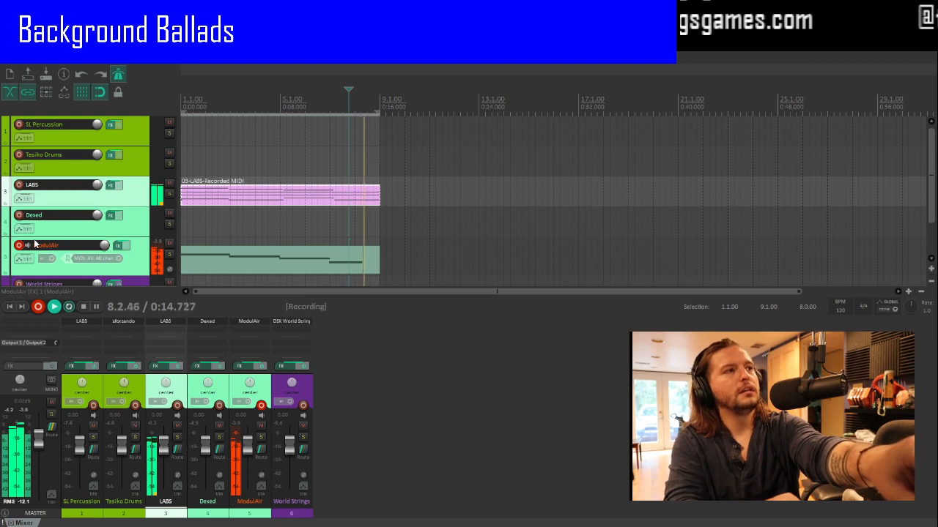
pyautogui.press('space')
pyautogui.press('space')
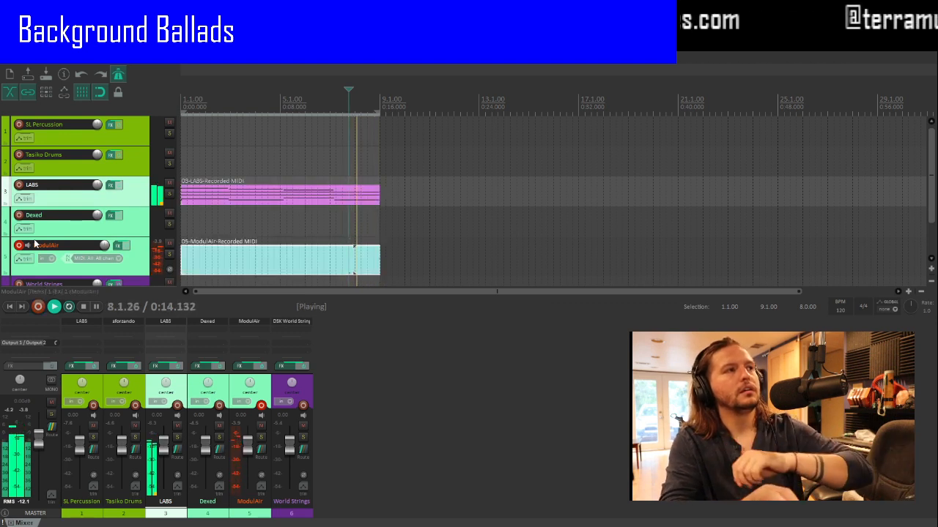
pyautogui.press('space')
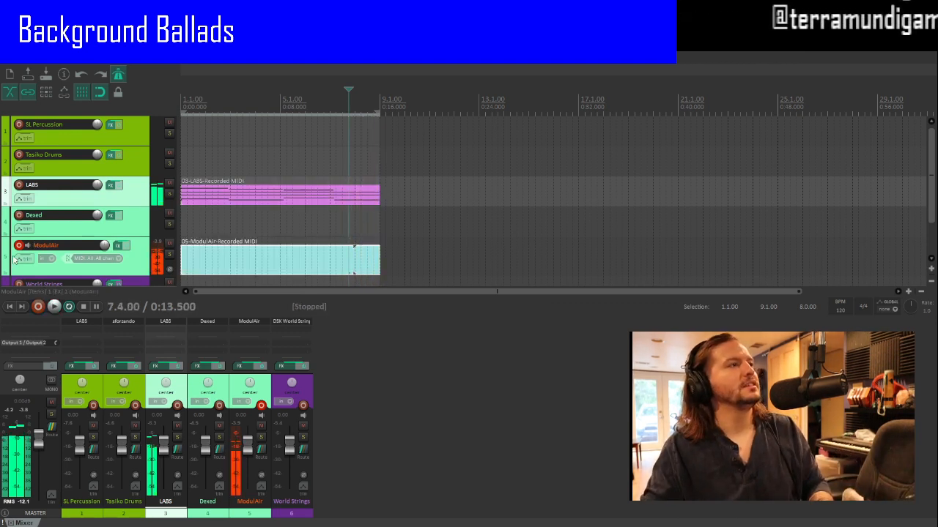
# Step: Undo the last take change on the ModulAir item, keep only take 2, and play it back
pyautogui.press('space')
pyautogui.scroll(-2, 275, 257)
pyautogui.click(252, 261)
pyautogui.press('space')
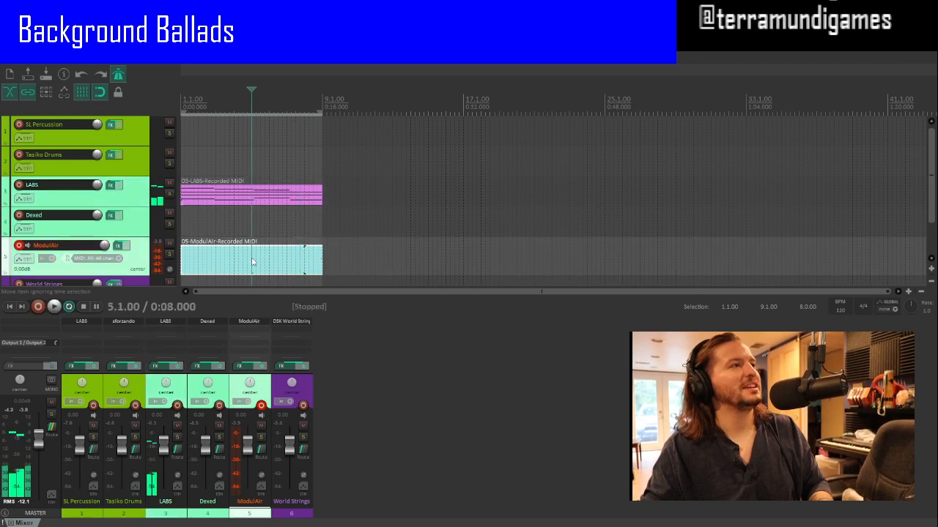
pyautogui.hotkey('ctrl', 'z')
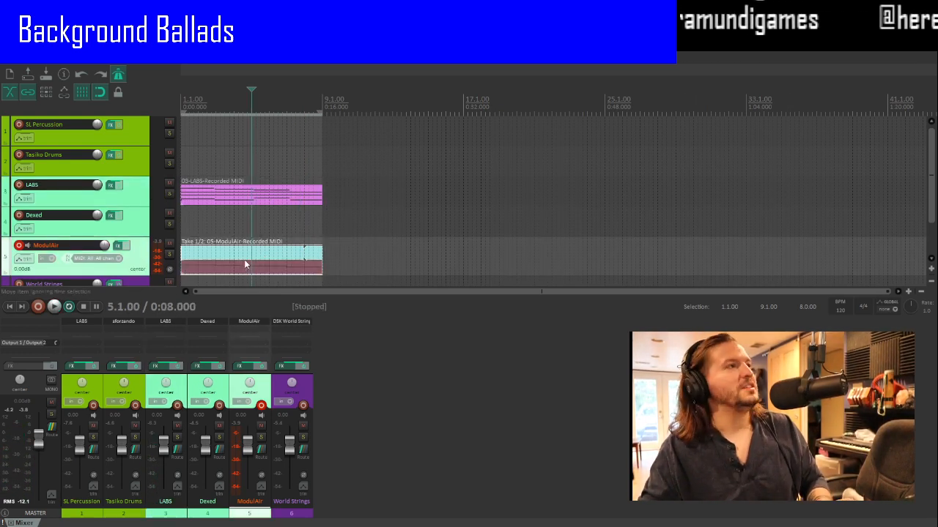
pyautogui.click(245, 268)
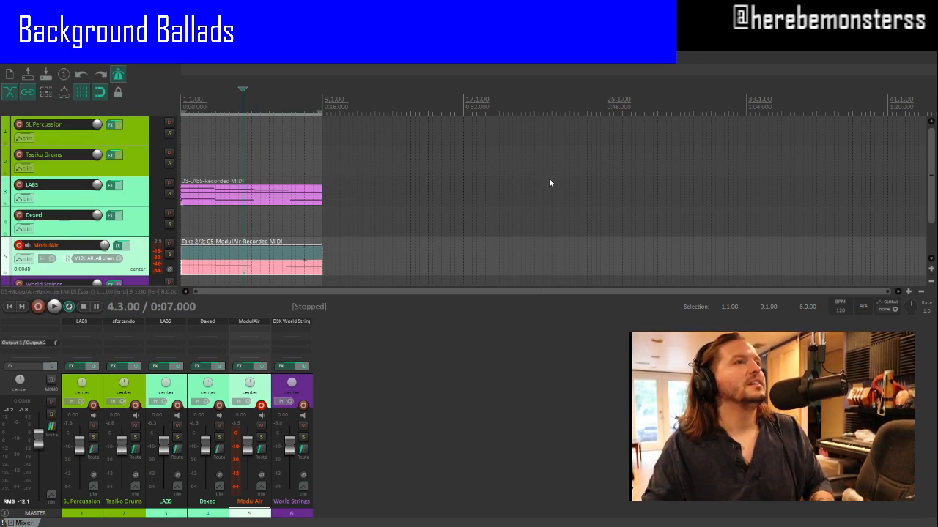
pyautogui.click(580, 207)
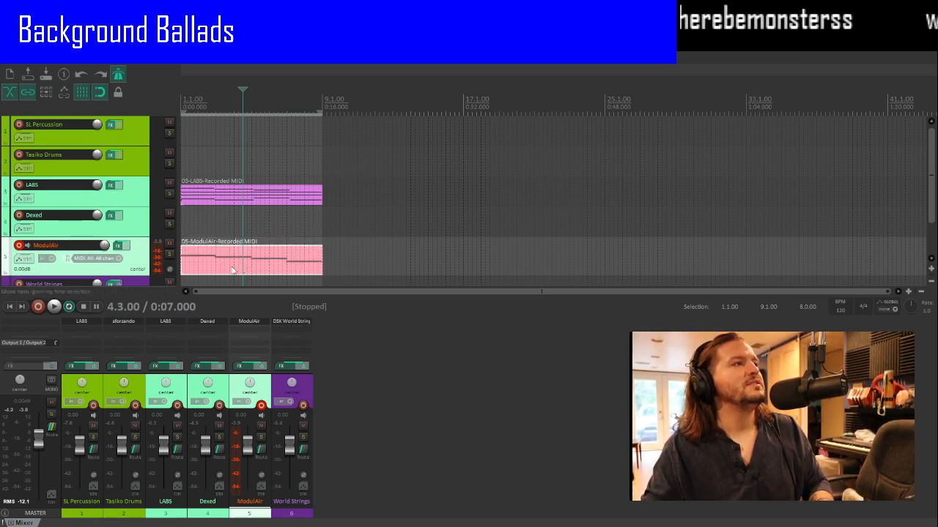
pyautogui.press('space')
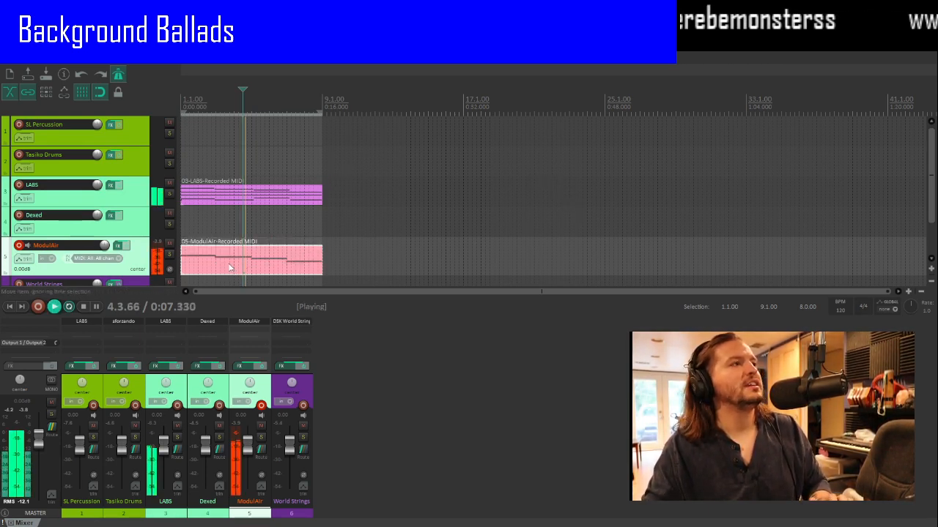
# Step: Move record arming from ModulAir to Dexed and lower the master volume slightly
pyautogui.click(19, 246)
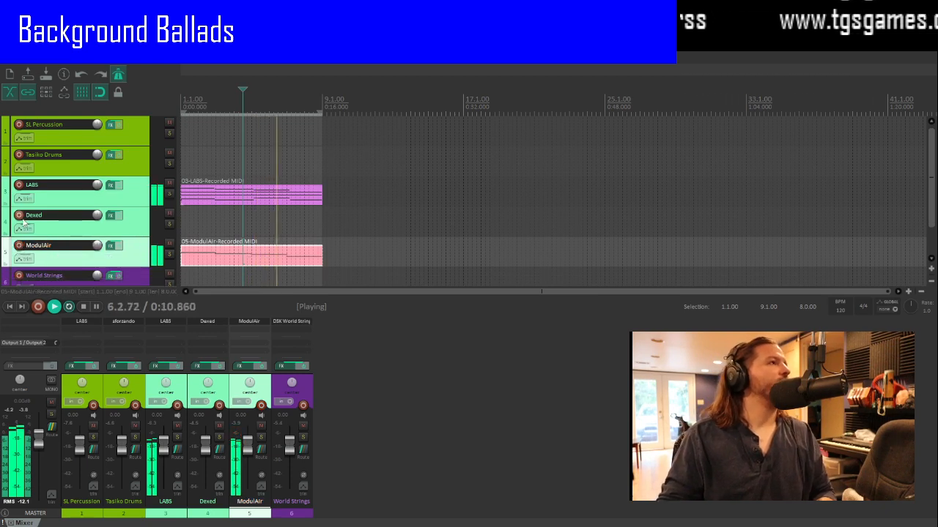
pyautogui.click(20, 215)
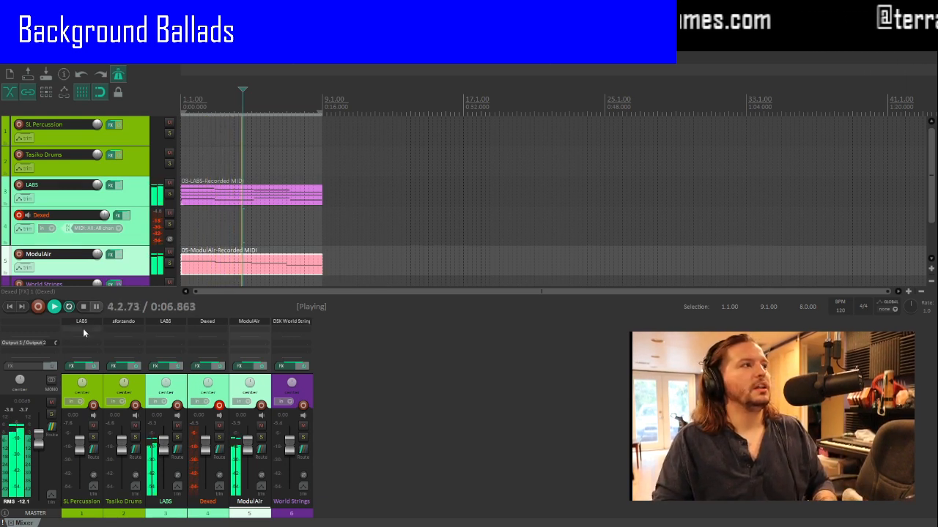
pyautogui.moveTo(37, 446); pyautogui.dragTo(49, 454)
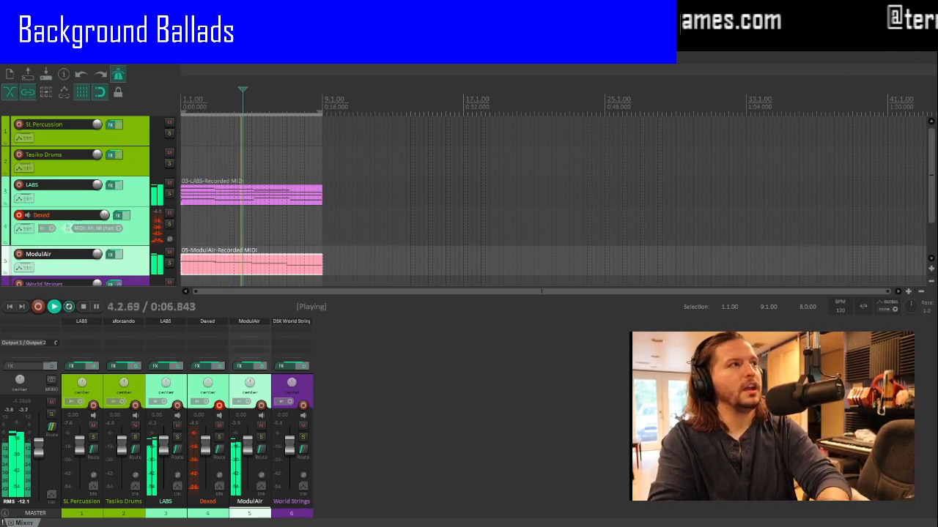
# Step: Record a looped MIDI take on the Dexed track and disarm that track
pyautogui.hotkey('ctrl', 'r')
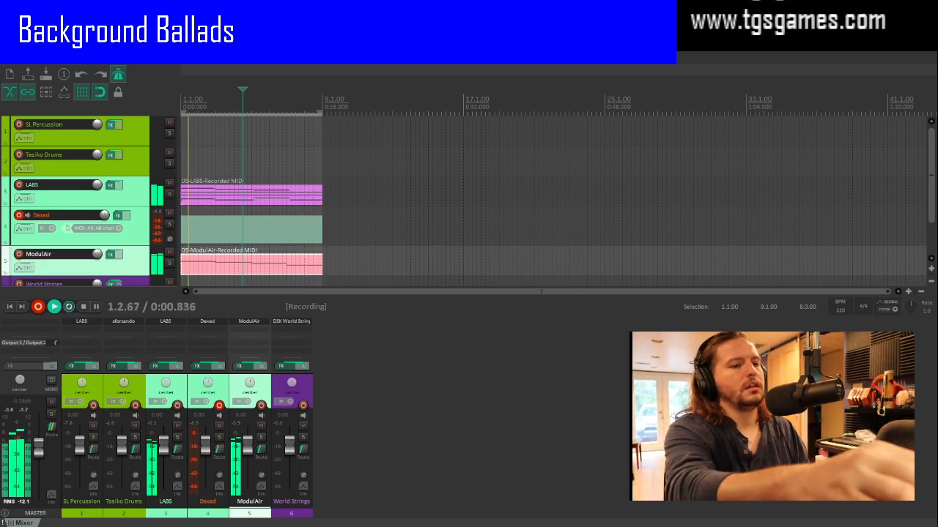
pyautogui.hotkey('ctrl', 'r')
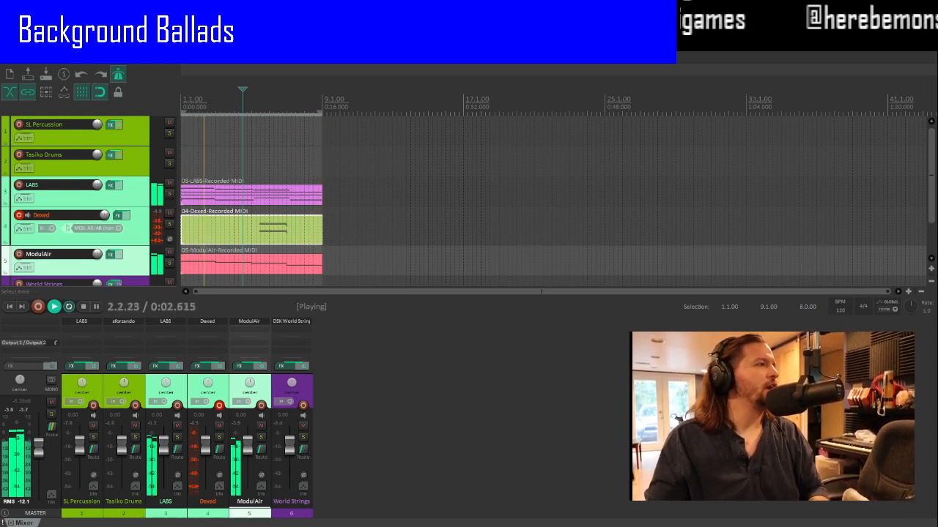
pyautogui.click(19, 215)
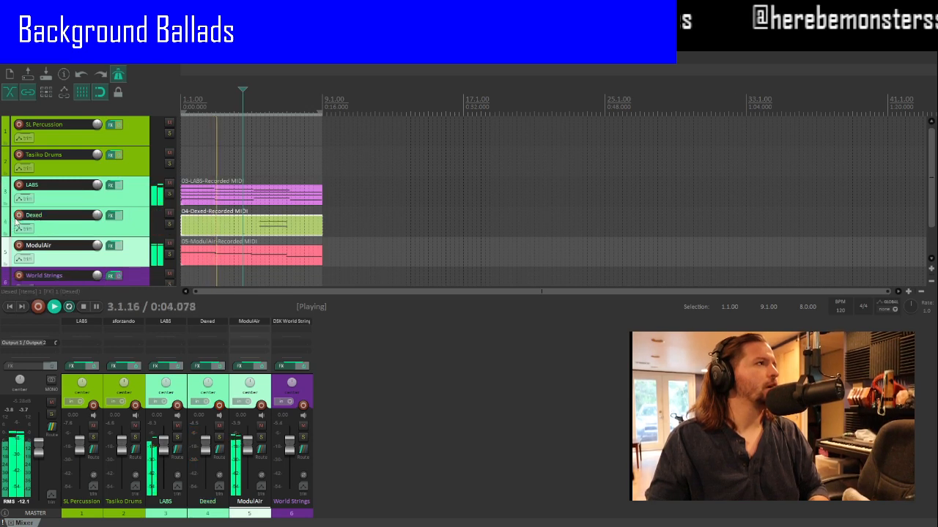
# Step: Arm the Tasiko Drums track for recording and lower the volume of the Dexed track
pyautogui.click(19, 154)
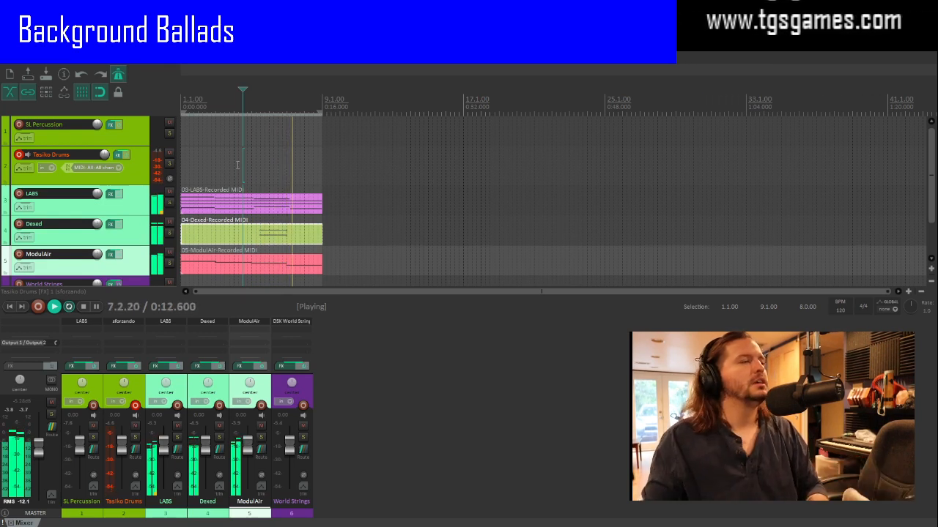
pyautogui.click(219, 241)
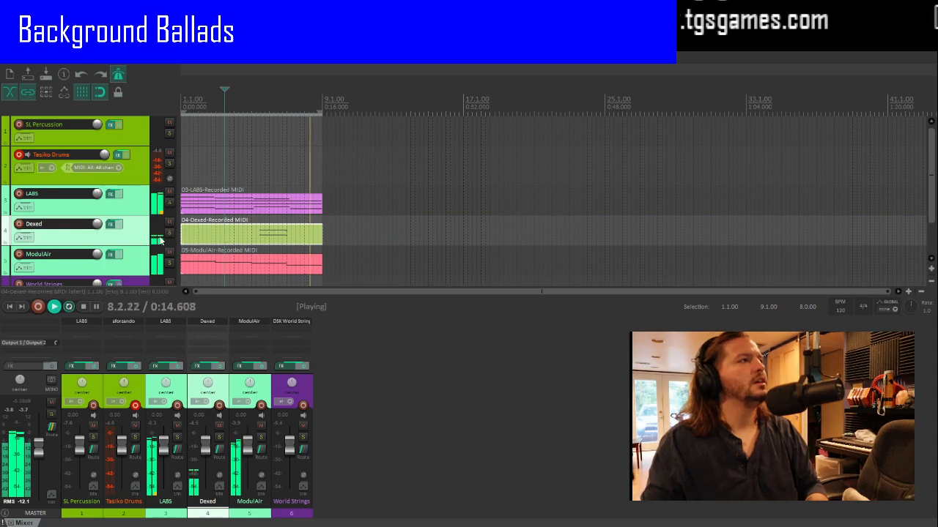
pyautogui.moveTo(205, 445); pyautogui.dragTo(210, 468)
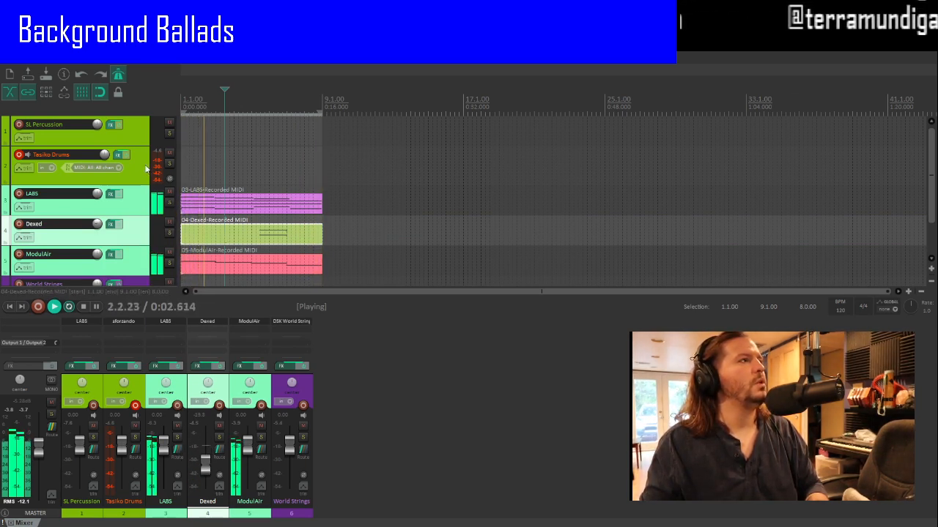
# Step: Record a looped MIDI drum take on the Tasiko Drums track, play it back and select the item
pyautogui.hotkey('ctrl', 'r')
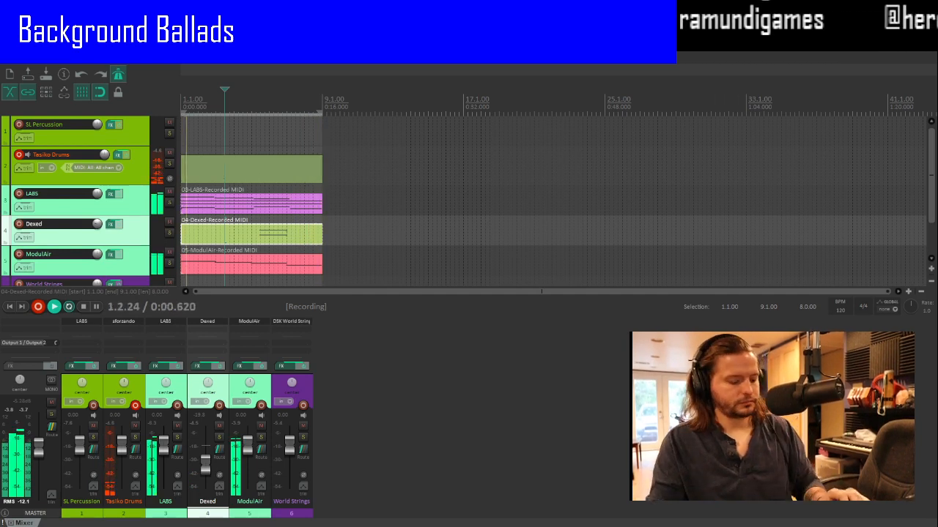
pyautogui.press('space')
pyautogui.press('space')
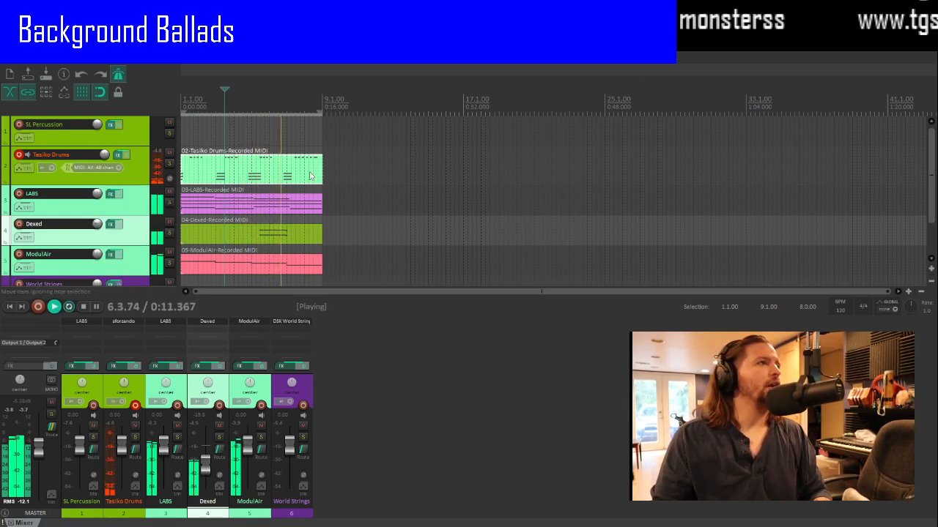
pyautogui.click(267, 178)
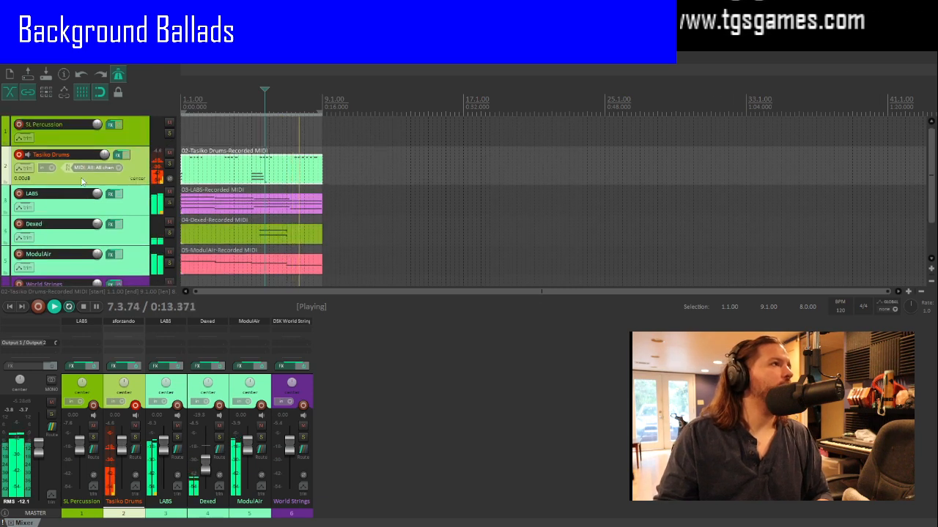
# Step: Move record arming from Tasiko Drums to SL Percussion and record a looped MIDI percussion take there
pyautogui.click(24, 134)
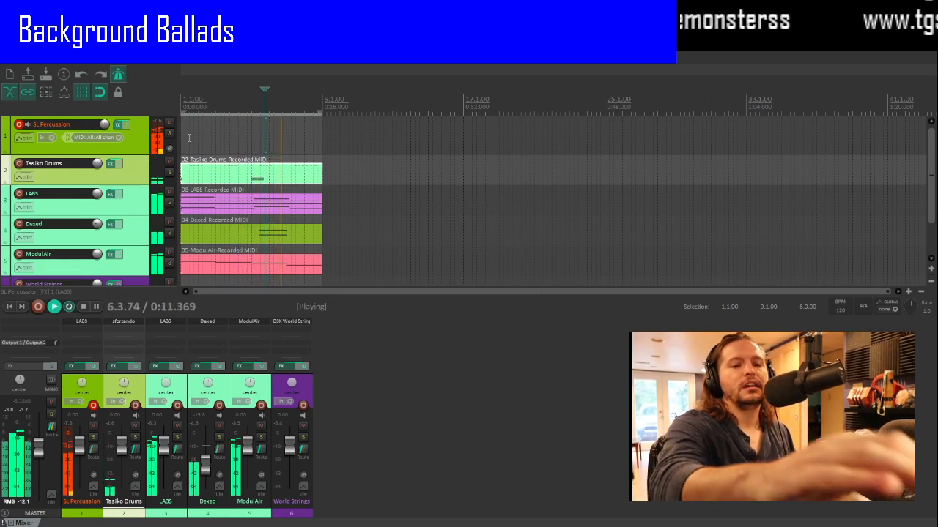
pyautogui.hotkey('ctrl', 'r')
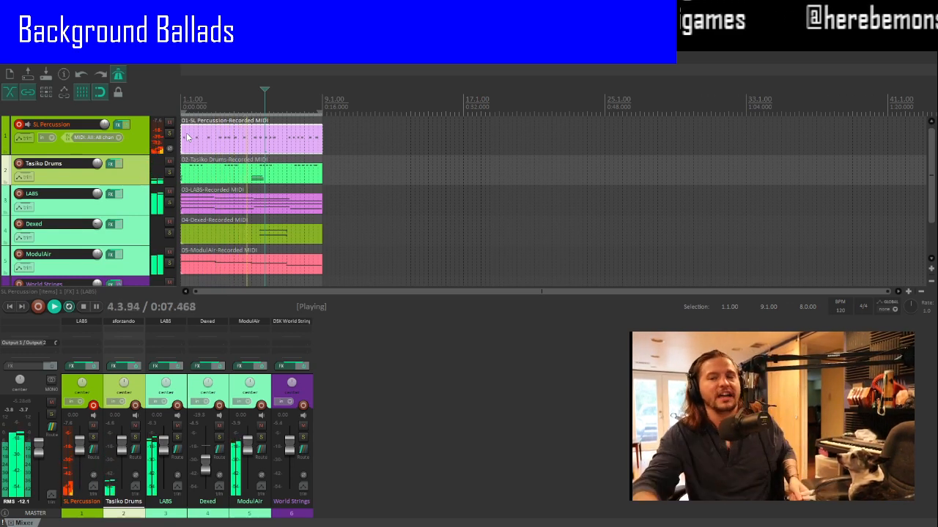
# Step: Add an empty track below World Strings, test its Input 1 level with record arming, and disarm it
pyautogui.scroll(-2, 63, 211)
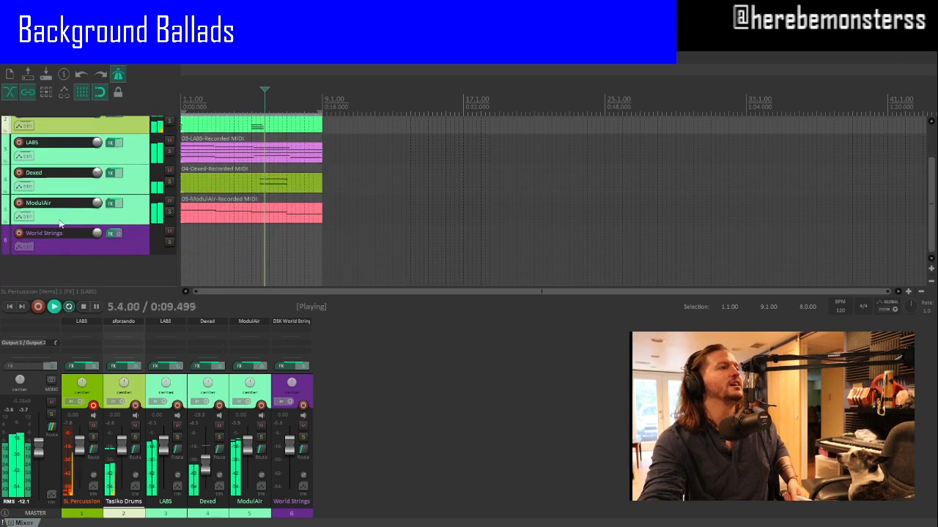
pyautogui.doubleClick(63, 274)
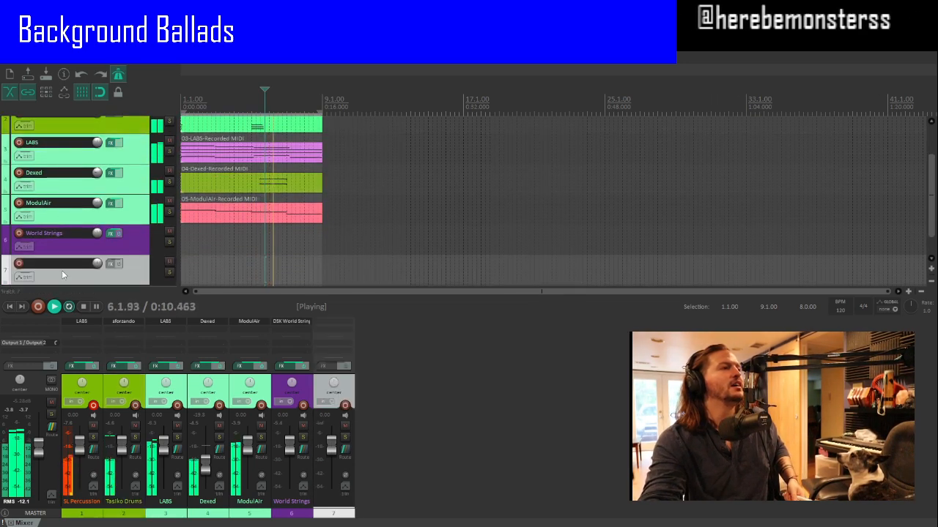
pyautogui.click(19, 263)
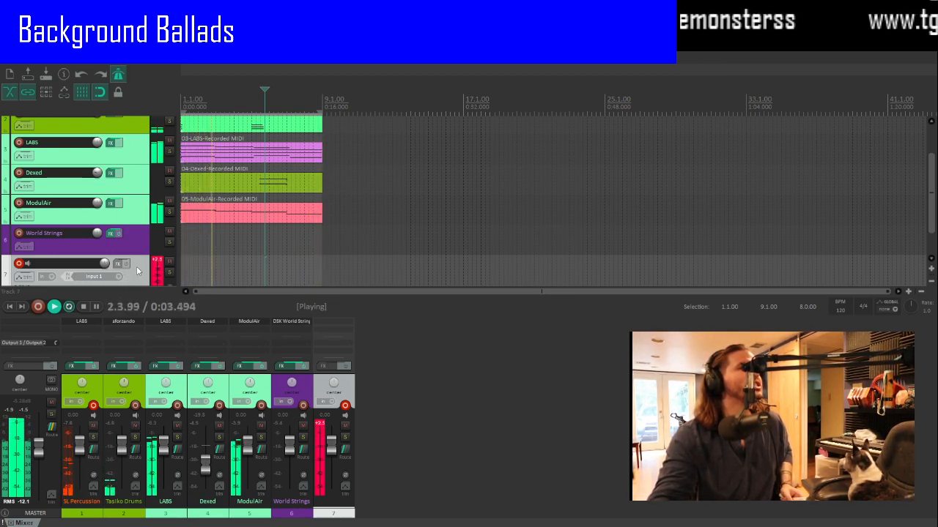
pyautogui.click(19, 263)
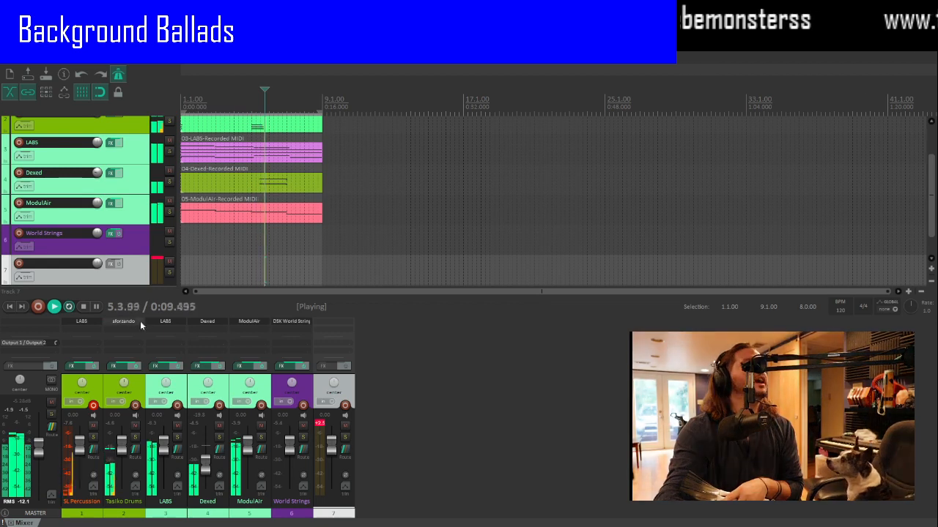
# Step: Stop playback, arm the new empty track with the Mic 1 input, and restart the looped playback
pyautogui.click(85, 307)
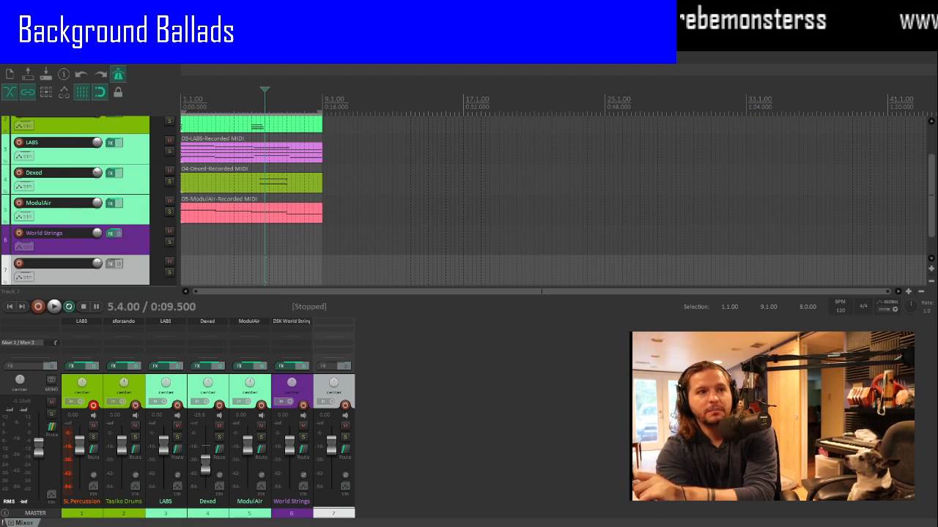
pyautogui.click(476, 418)
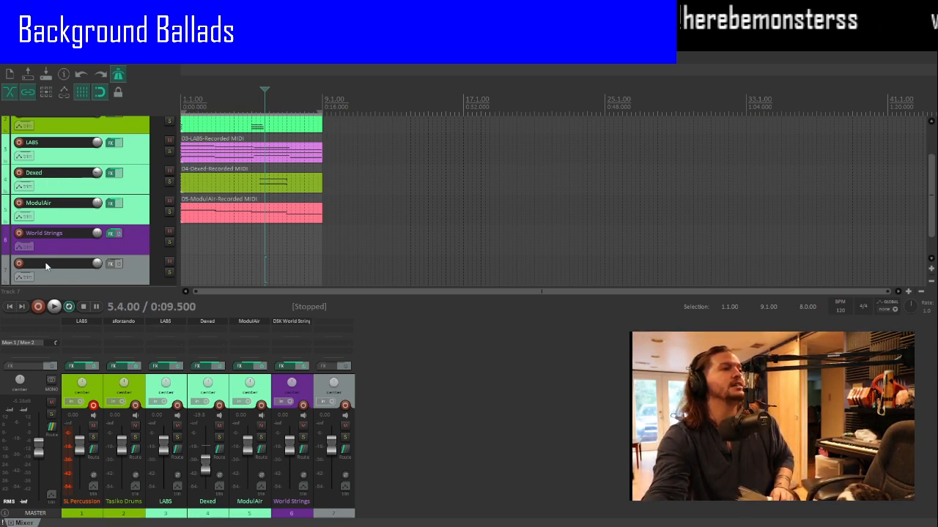
pyautogui.click(20, 264)
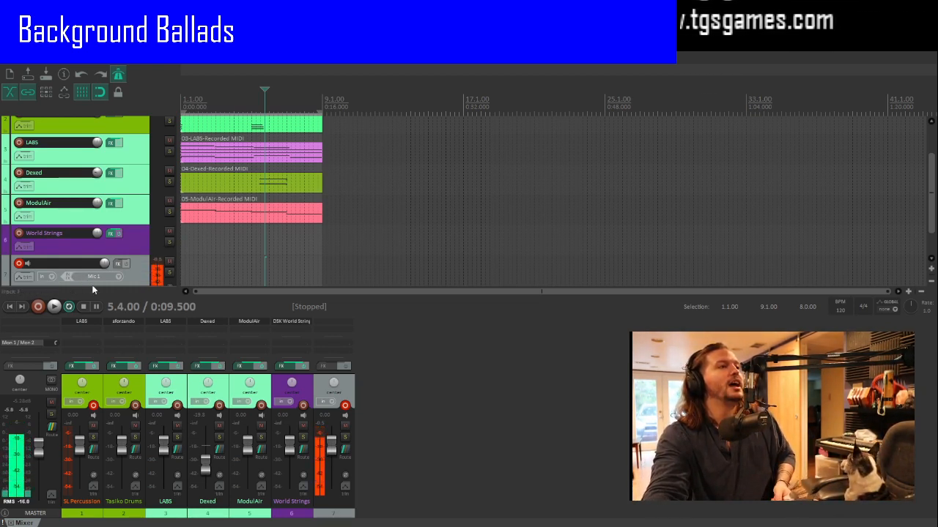
pyautogui.click(57, 307)
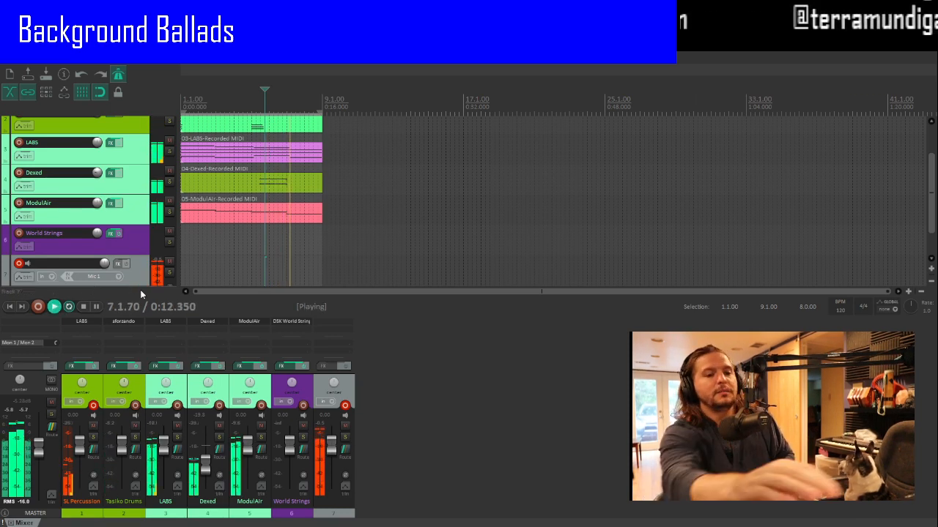
# Step: Record a looped microphone take on the unnamed track below World Strings, play it back and select the item
pyautogui.hotkey('ctrl', 'r')
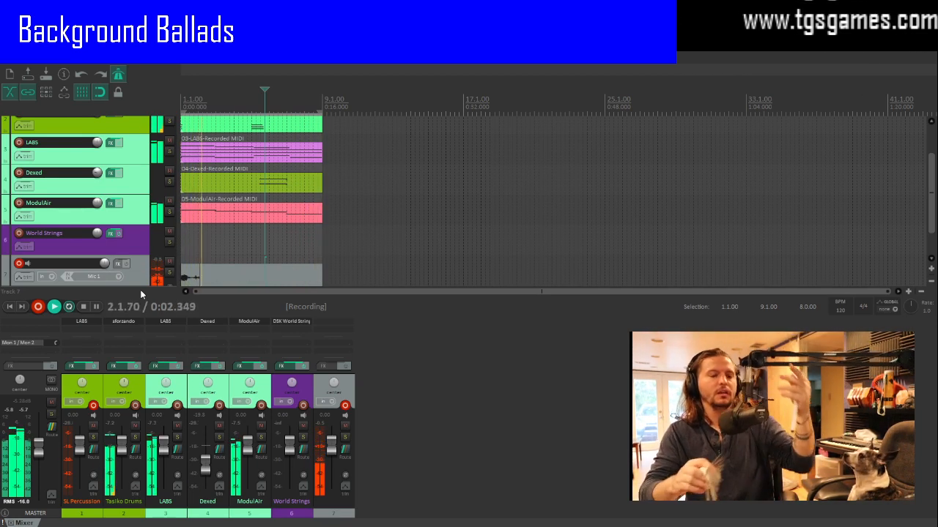
pyautogui.hotkey('ctrl', 'r')
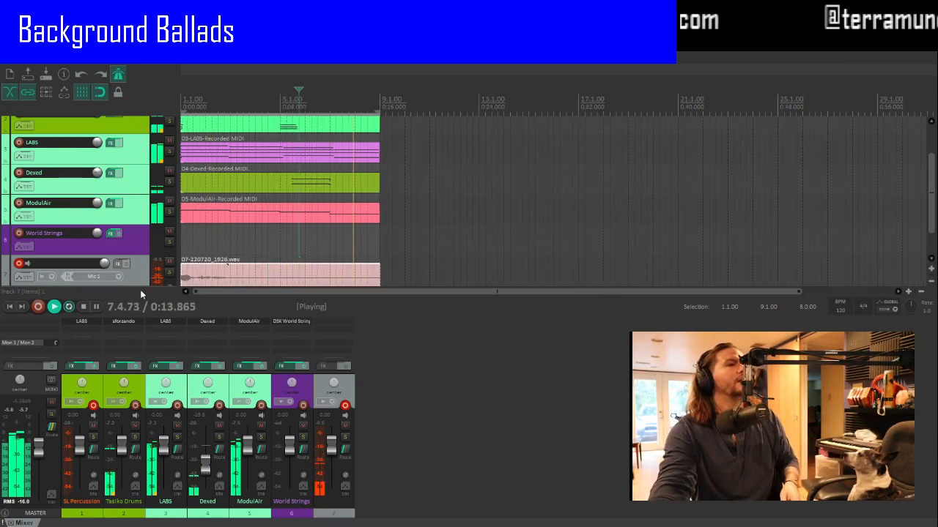
pyautogui.scroll(-1, 220, 260)
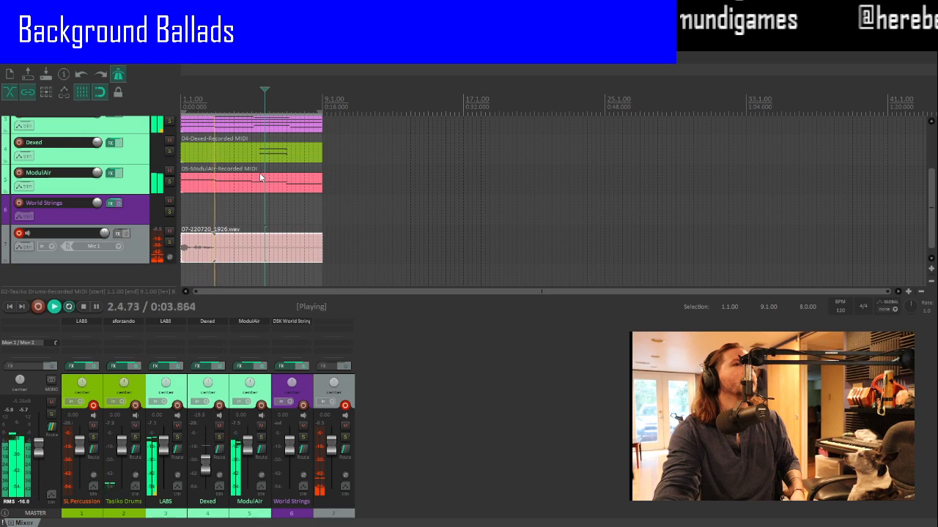
pyautogui.click(199, 258)
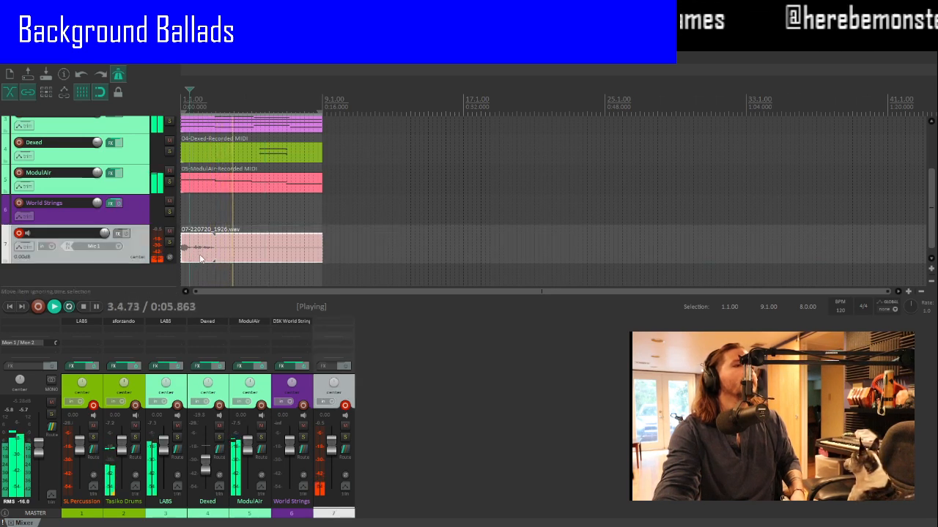
pyautogui.click(215, 258)
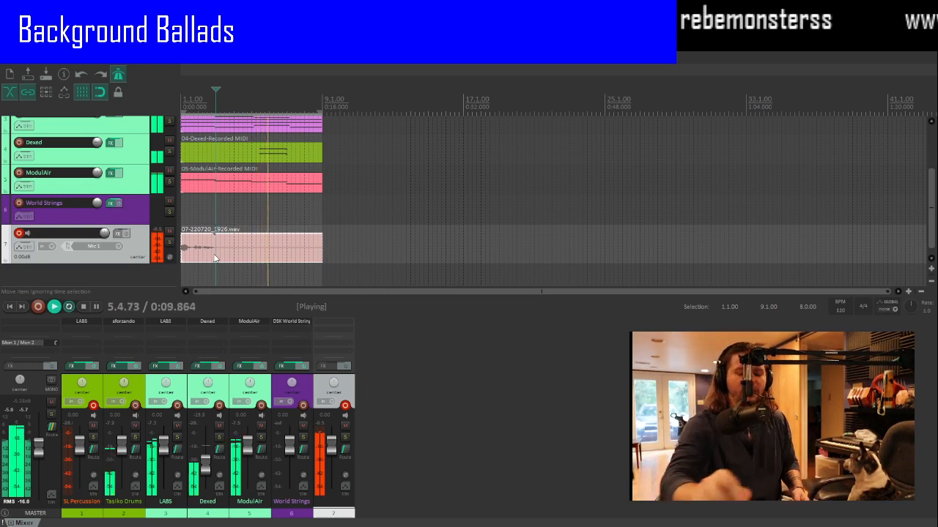
# Step: Record another looped microphone take on the unnamed track, play it back and delete it
pyautogui.hotkey('ctrl', 'r')
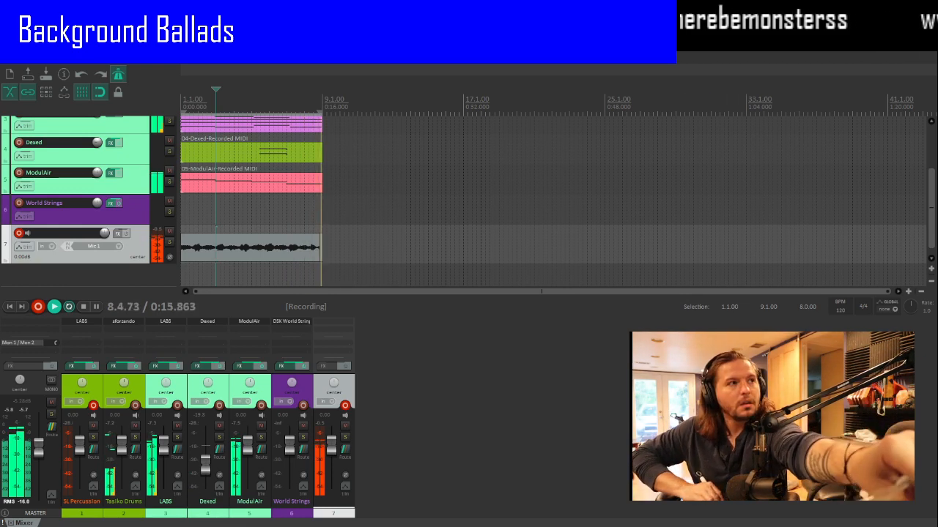
pyautogui.press('space')
pyautogui.press('space')
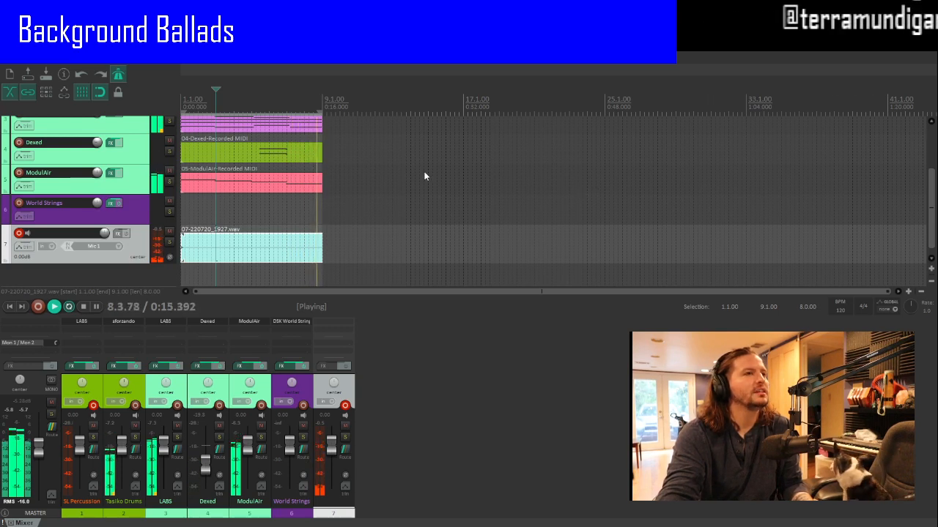
pyautogui.click(671, 150)
pyautogui.click(256, 241)
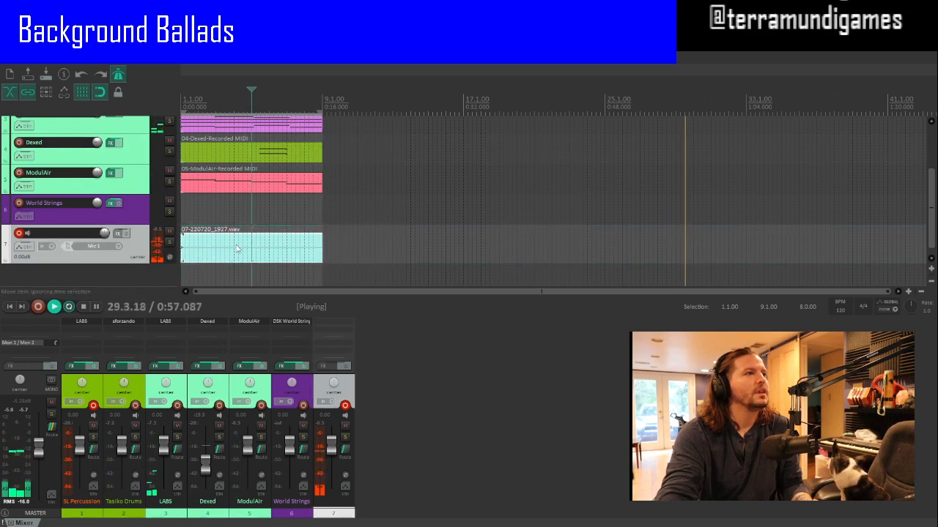
pyautogui.moveTo(181, 252)
pyautogui.mouseDown()
pyautogui.moveTo(232, 256)
pyautogui.moveTo(181, 256)
pyautogui.mouseUp()
pyautogui.click(308, 251)
pyautogui.press('Delete')
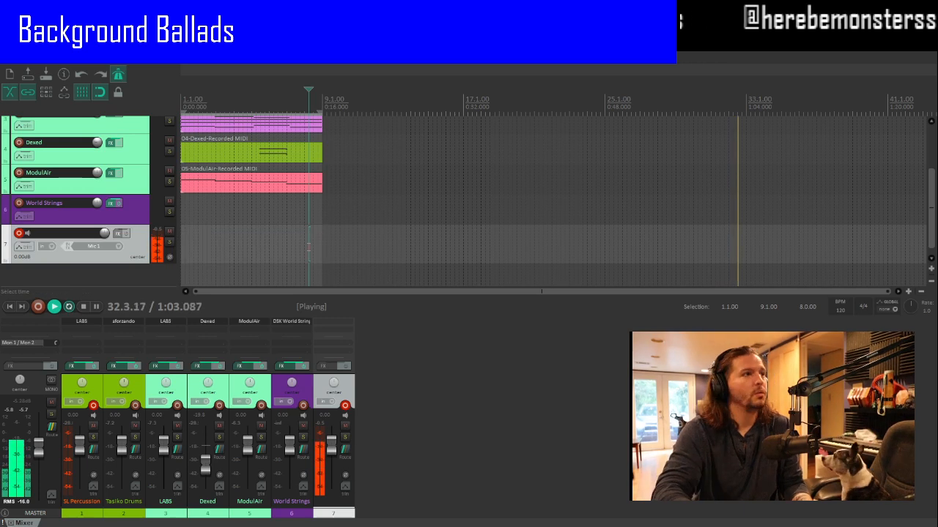
pyautogui.hotkey('ctrl', 'r')
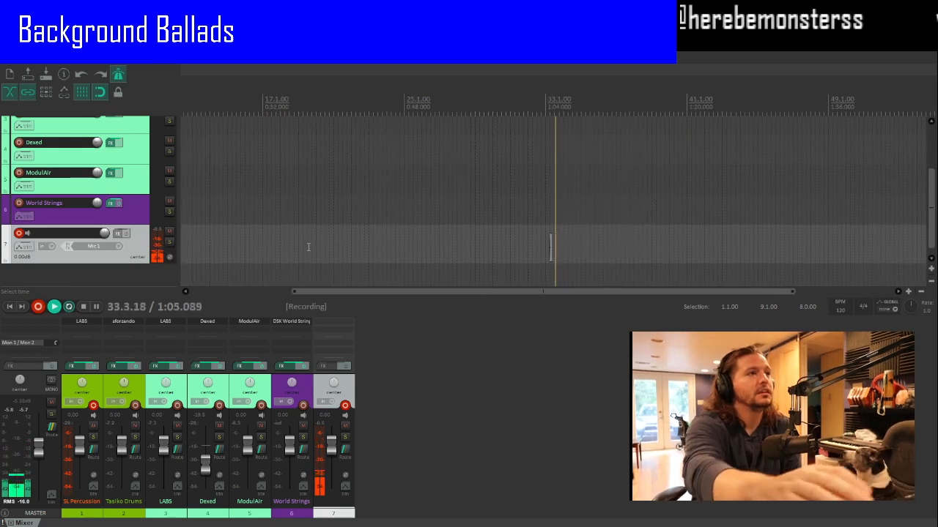
pyautogui.press('space')
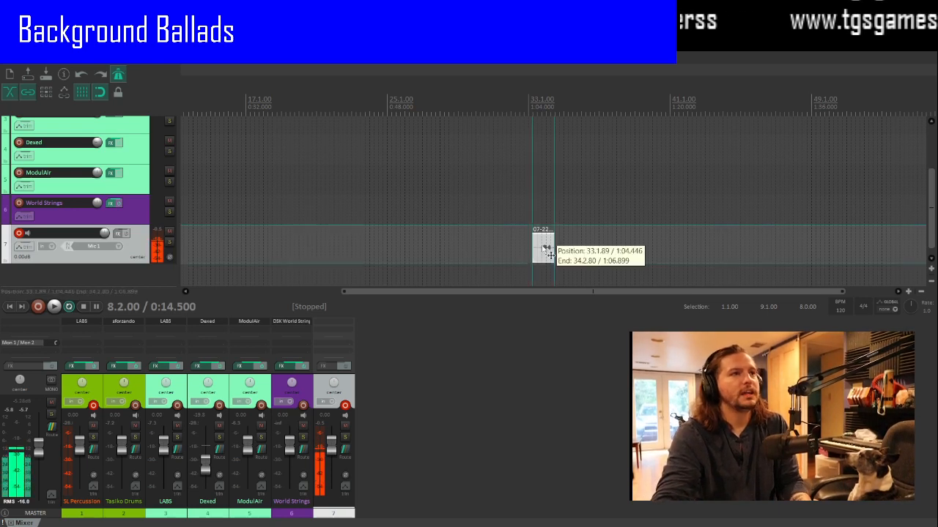
pyautogui.press('Delete')
# Step: Record a looped microphone take on the unnamed track starting from 6.3.00, and disarm the track
pyautogui.hscroll(-5, 515, 243)
pyautogui.click(278, 250)
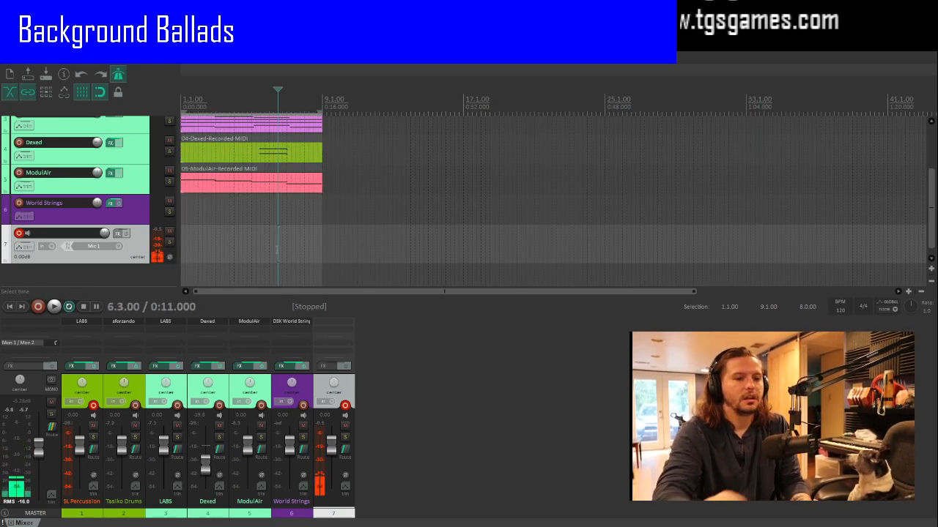
pyautogui.hotkey('ctrl', 'r')
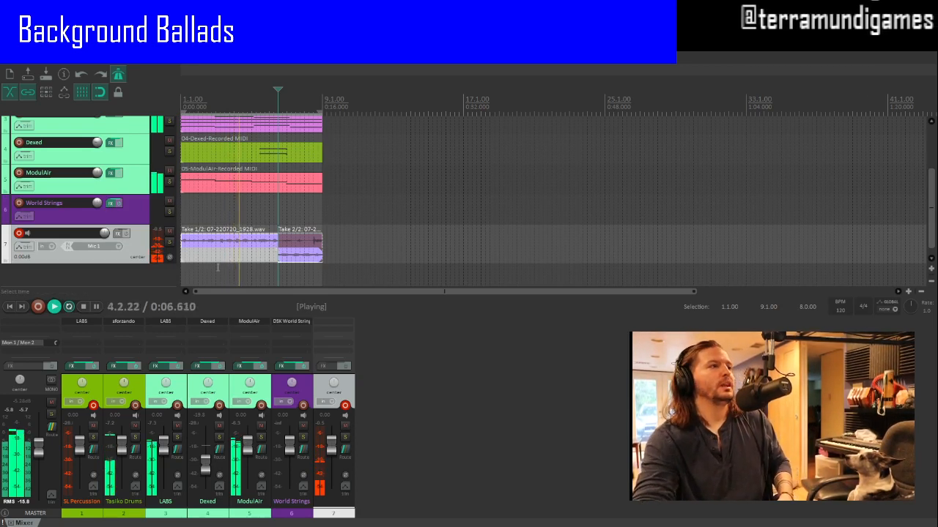
pyautogui.click(19, 235)
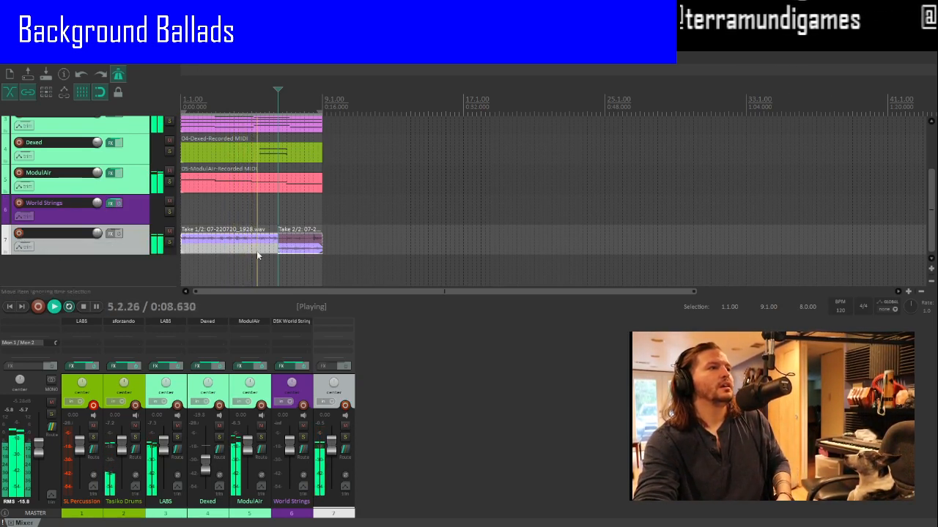
# Step: Switch the master's hardware output to Output 1 / Output 2 and replay the loop with the microphone take
pyautogui.press('space')
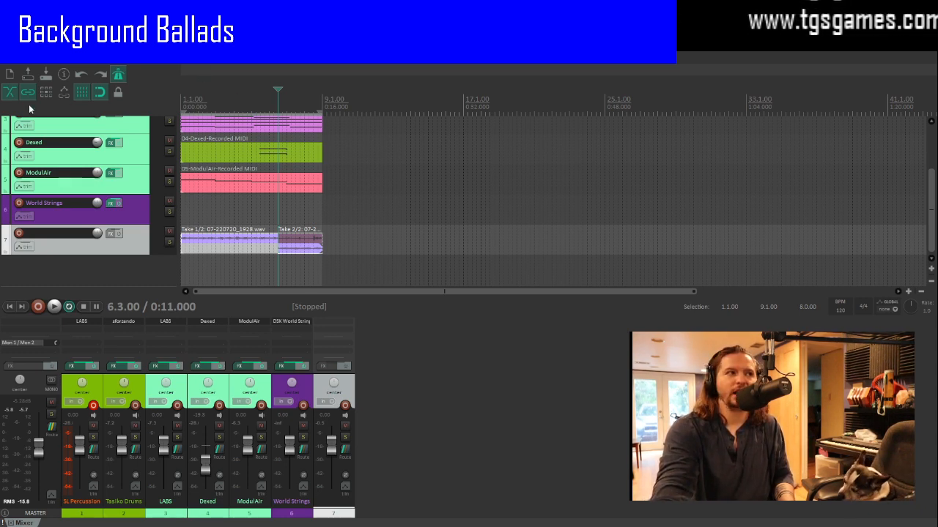
pyautogui.click(110, 284)
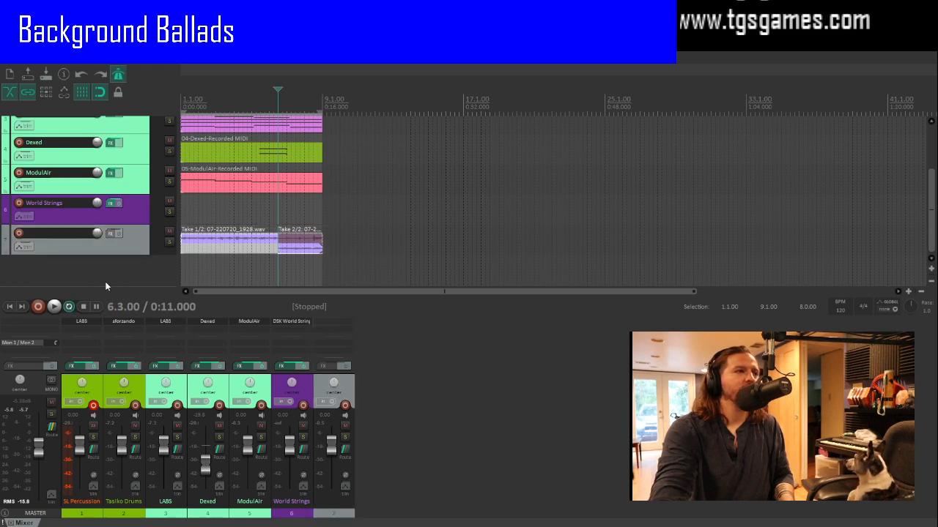
pyautogui.click(55, 306)
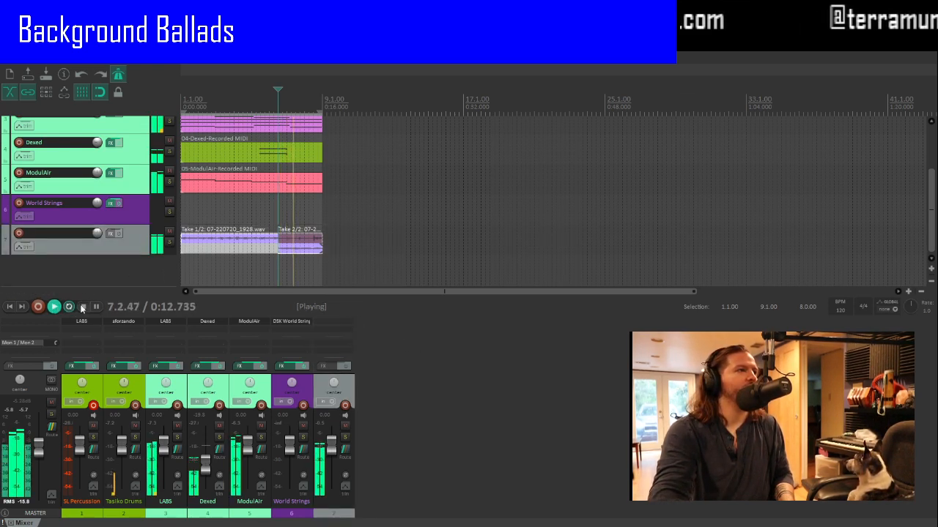
pyautogui.press('space')
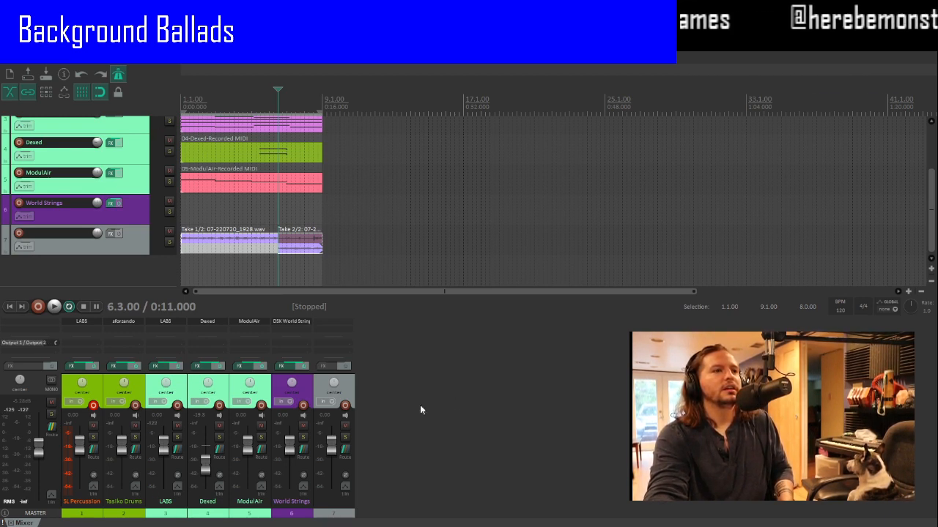
pyautogui.click(54, 306)
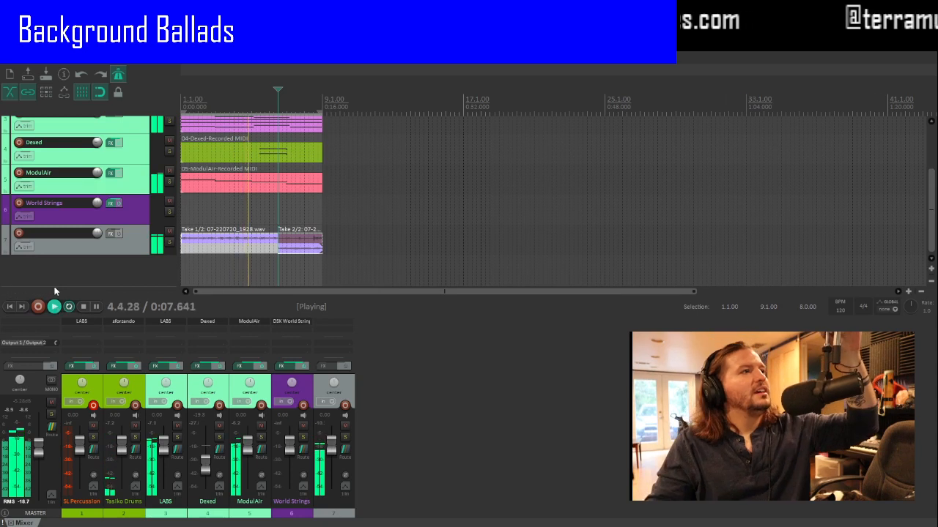
# Step: Crop both microphone items to their active takes and glue them into one item spanning the loop
pyautogui.click(285, 255)
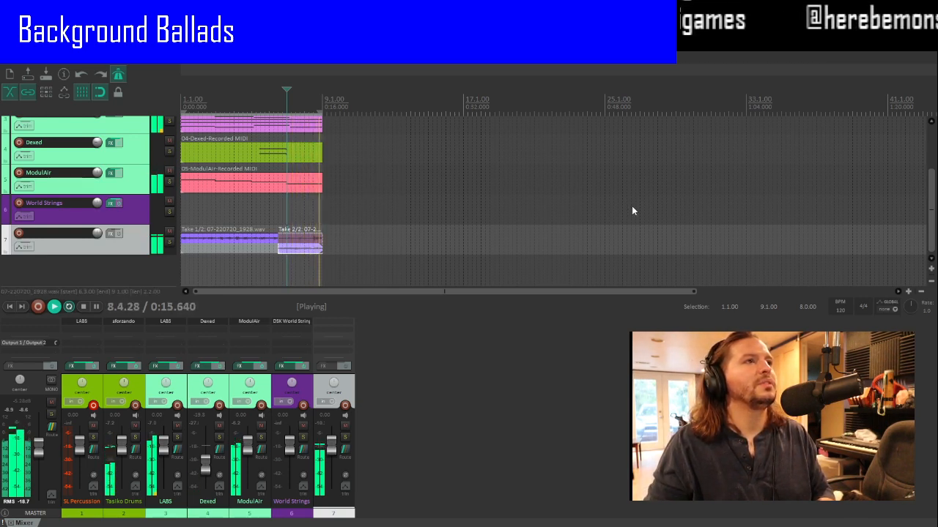
pyautogui.click(255, 244)
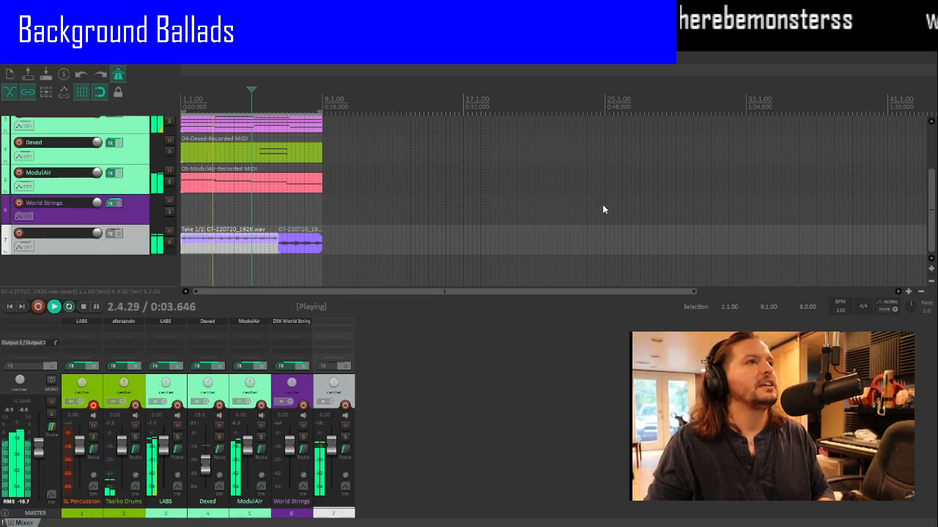
pyautogui.hotkey('alt', 'shift', 't')
pyautogui.click(265, 246)
pyautogui.keyDown('ctrl'); pyautogui.click(290, 247); pyautogui.keyUp('ctrl')
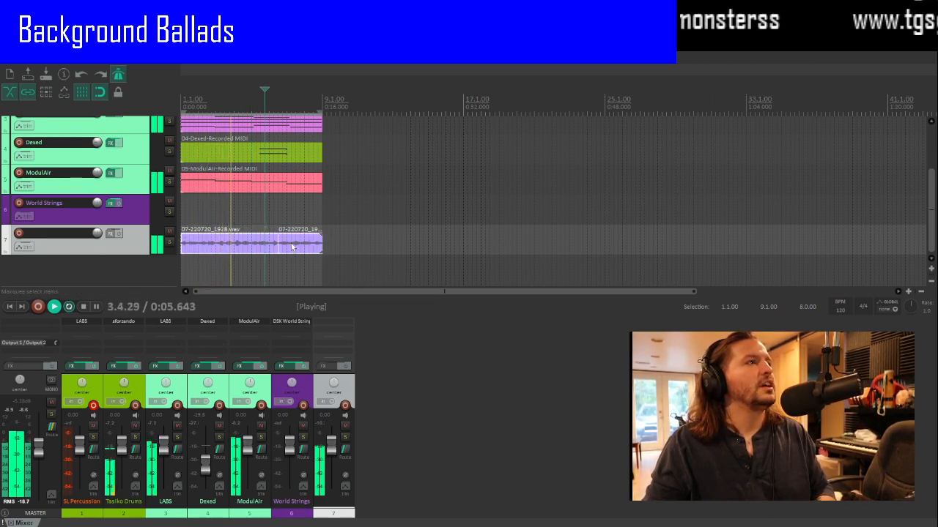
pyautogui.hotkey('ctrl', 'g')
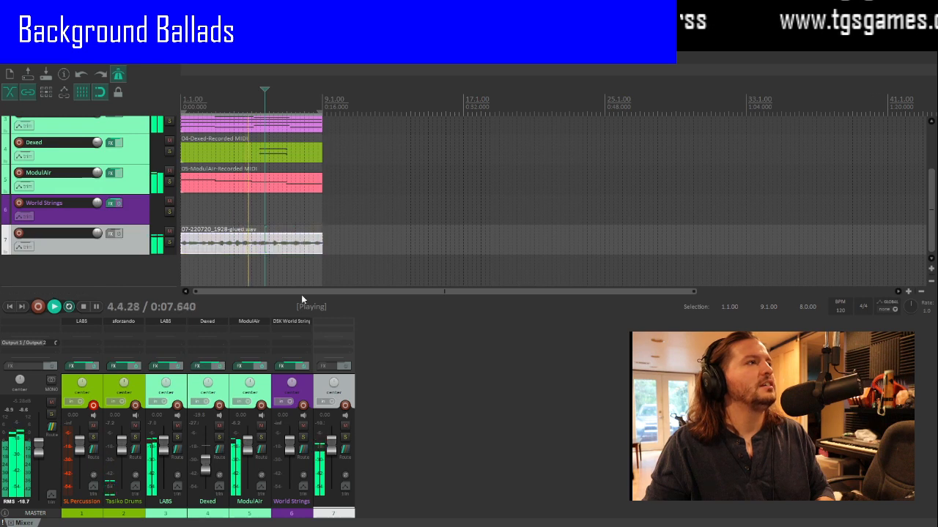
pyautogui.click(230, 246)
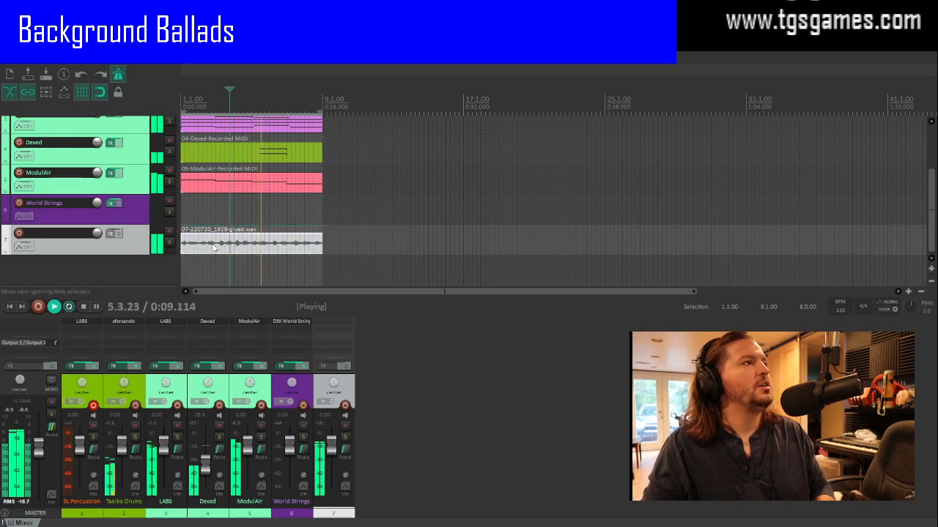
# Step: Name the microphone track "Snare Roll" and lower its volume during loop playback
pyautogui.doubleClick(79, 234)
pyautogui.write('Snare Roll')
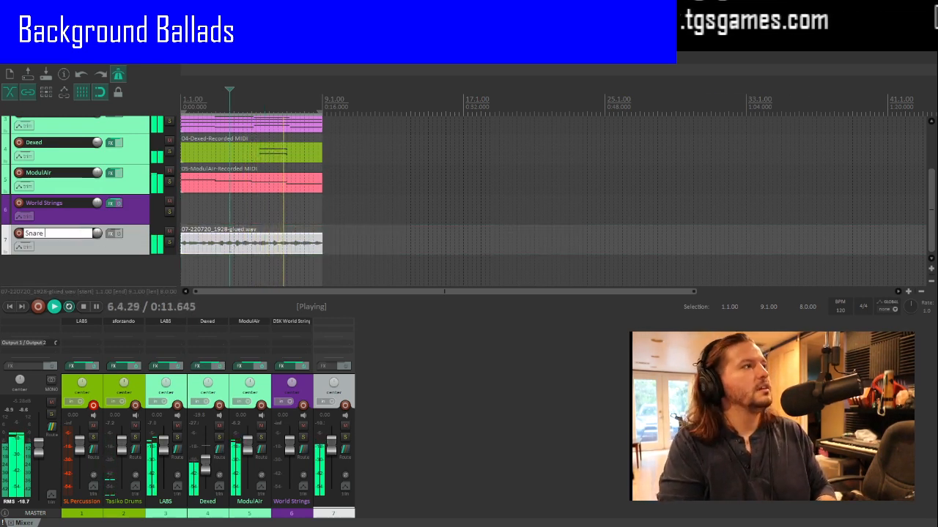
pyautogui.press('Return')
pyautogui.press('space')
pyautogui.press('space')
pyautogui.moveTo(331, 443); pyautogui.dragTo(335, 462)
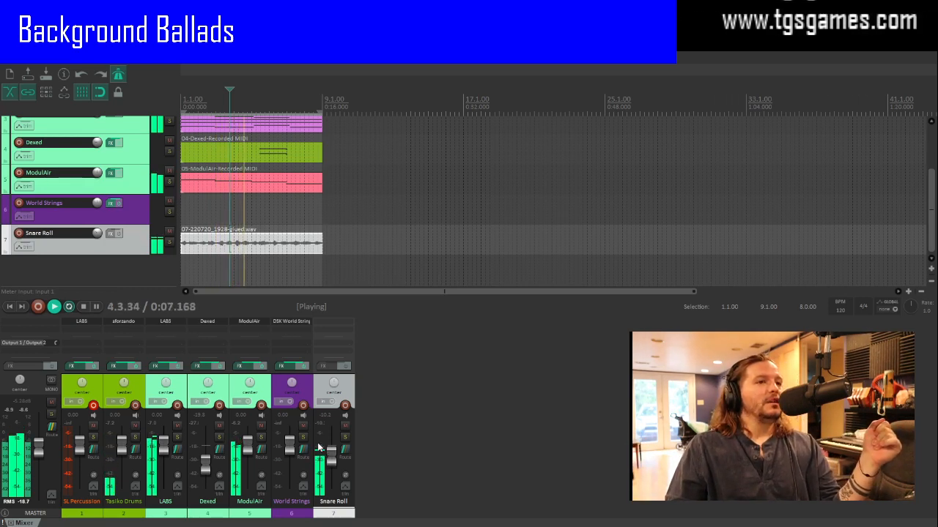
# Step: Delete the stray SL Percussion item near bar 33, outside the loop
pyautogui.scroll(3, 439, 198)
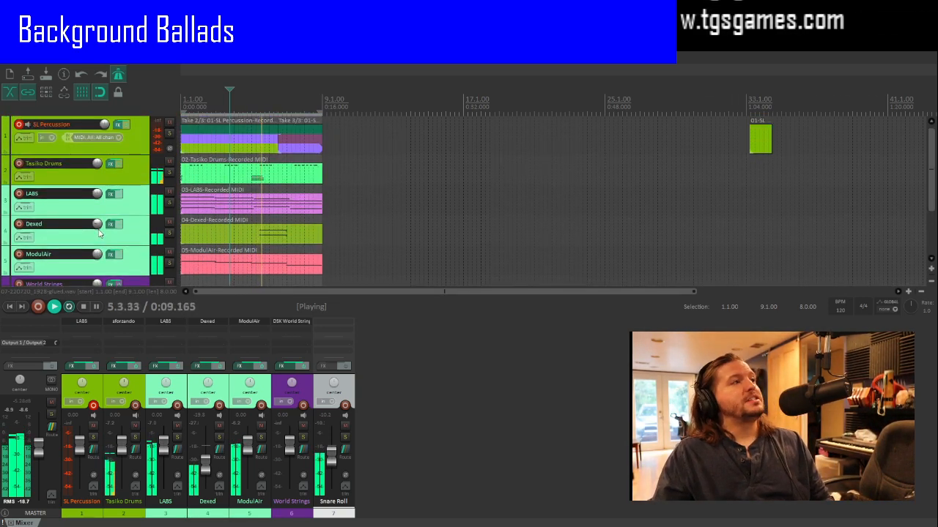
pyautogui.click(765, 139)
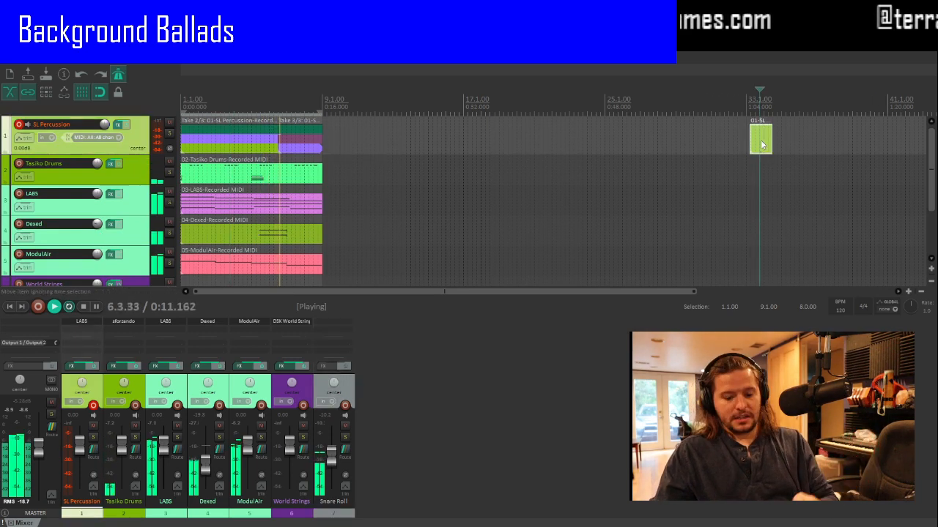
pyautogui.press('Delete')
# Step: Arm World Strings, add ReaVerbate to it, and replace its DSK World StringZ instrument with DSK AsianZ DreamZ
pyautogui.scroll(-3, 95, 223)
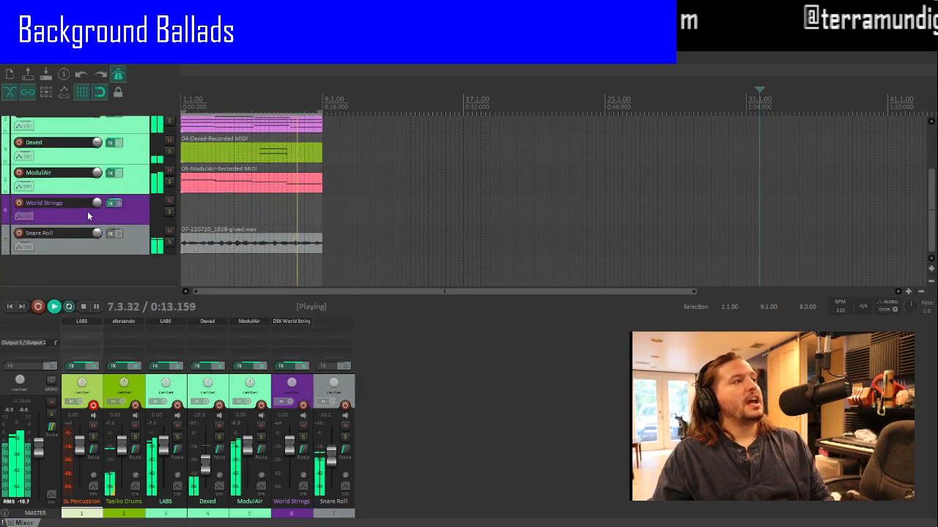
pyautogui.click(87, 213)
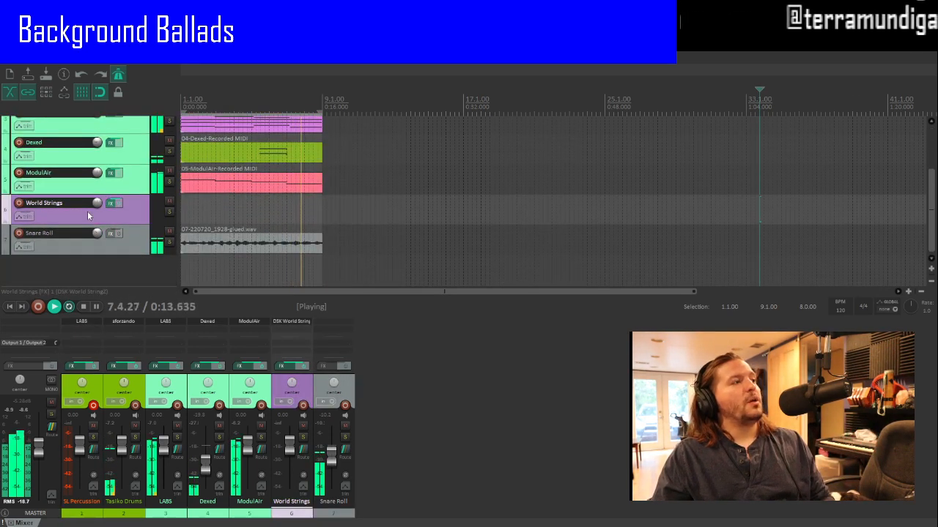
pyautogui.click(19, 203)
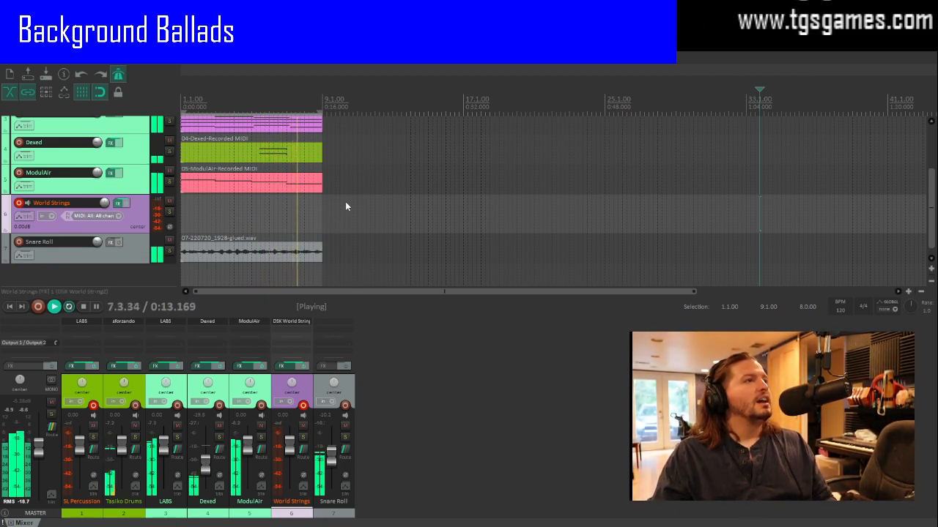
pyautogui.doubleClick(344, 226)
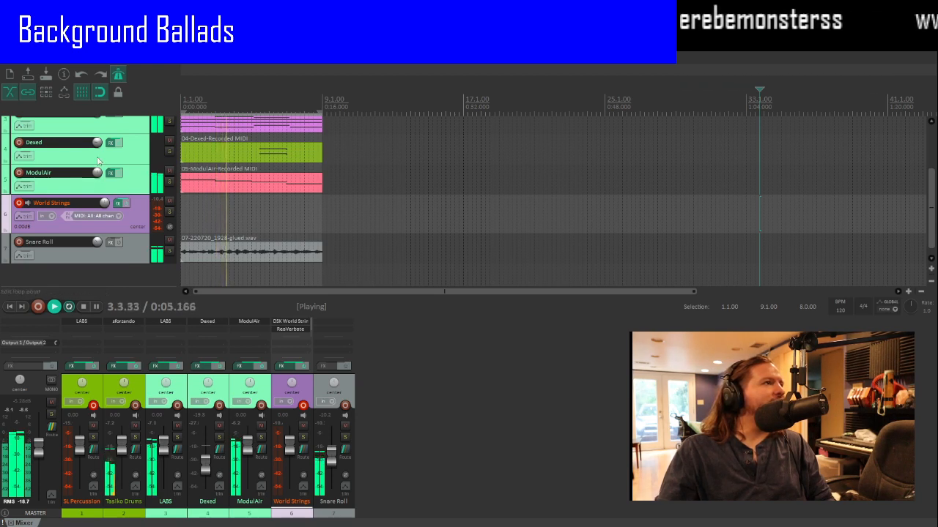
pyautogui.press('Delete')
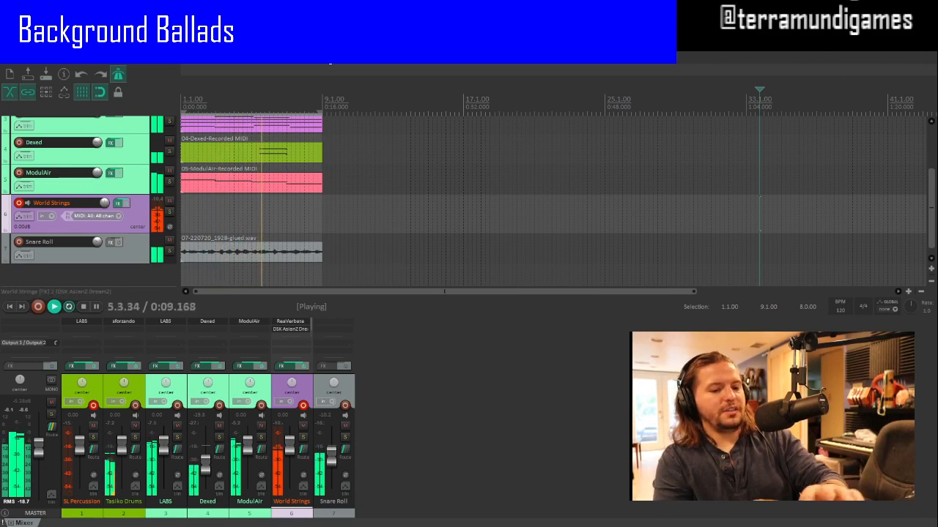
# Step: Raise the World Strings volume to 5.39 dB, disarm the track and stop playback
pyautogui.moveTo(294, 445); pyautogui.dragTo(294, 436)
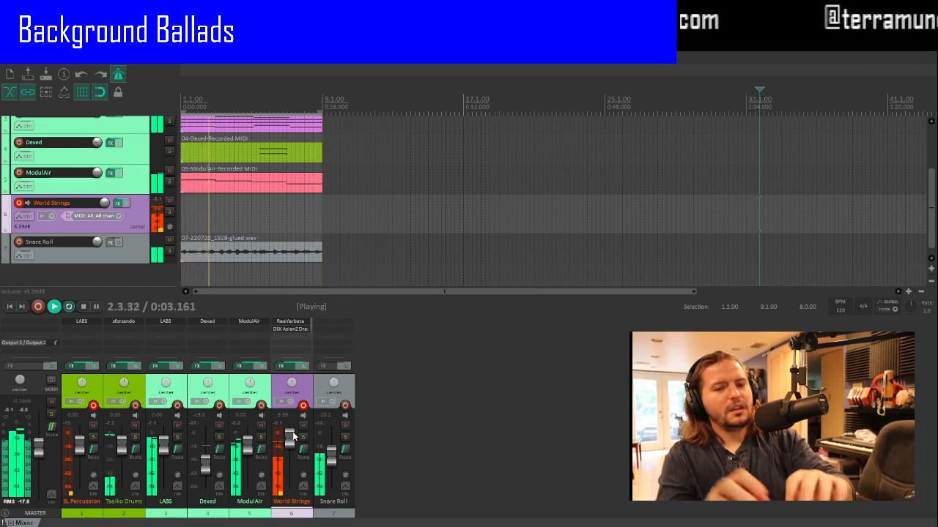
pyautogui.click(19, 204)
pyautogui.press('space')
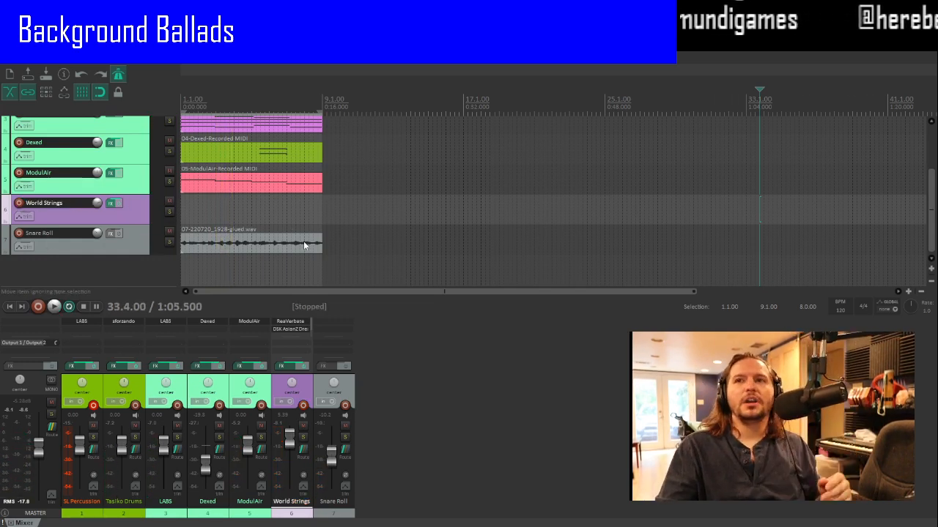
# Step: Play the loop briefly and switch through the recorded takes of the two SL Percussion items to compare them
pyautogui.scroll(-3, 458, 231)
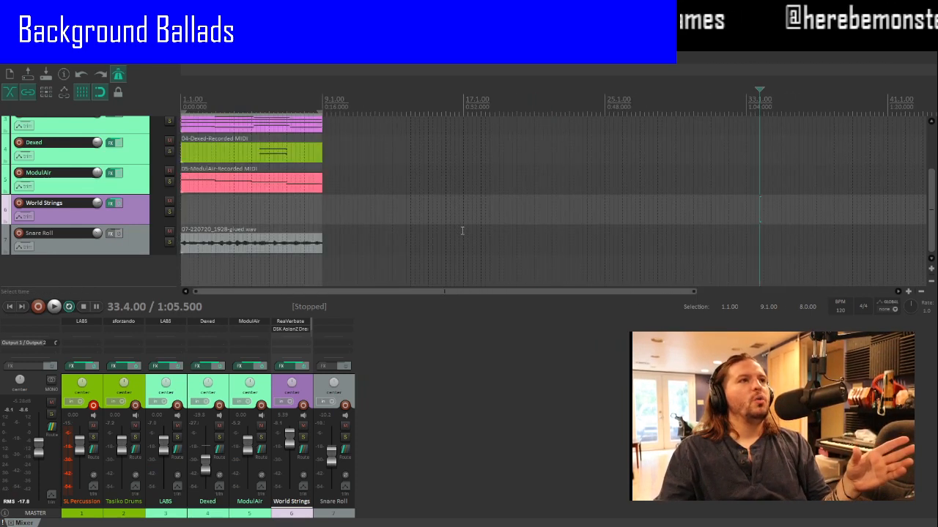
pyautogui.scroll(4, 921, 243)
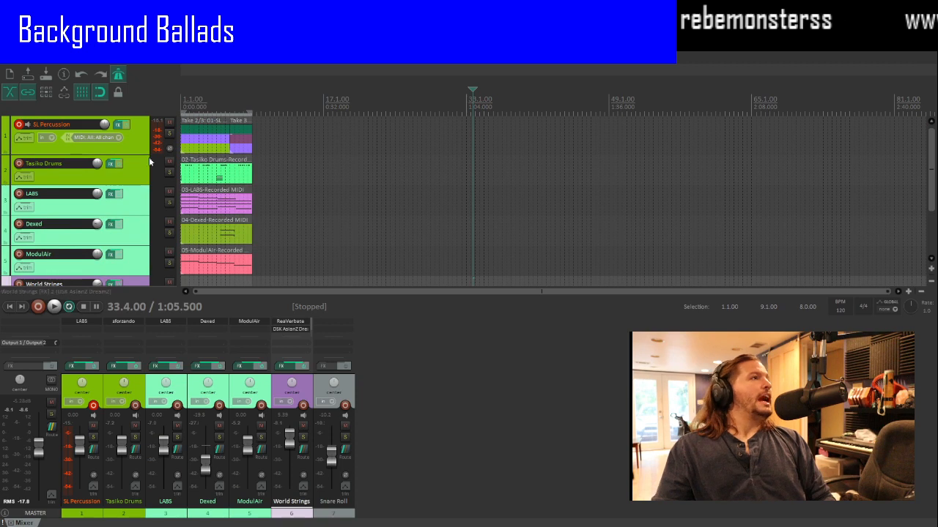
pyautogui.click(203, 147)
pyautogui.press('space')
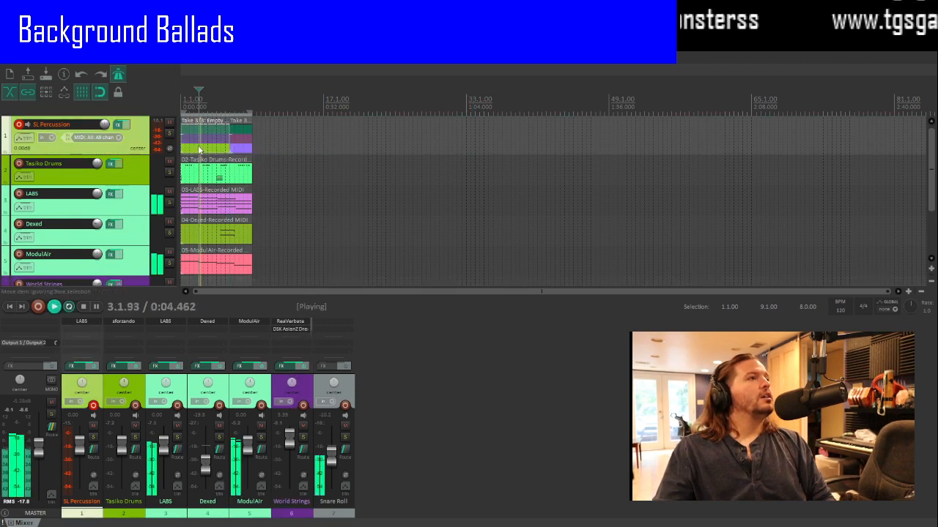
pyautogui.press('space')
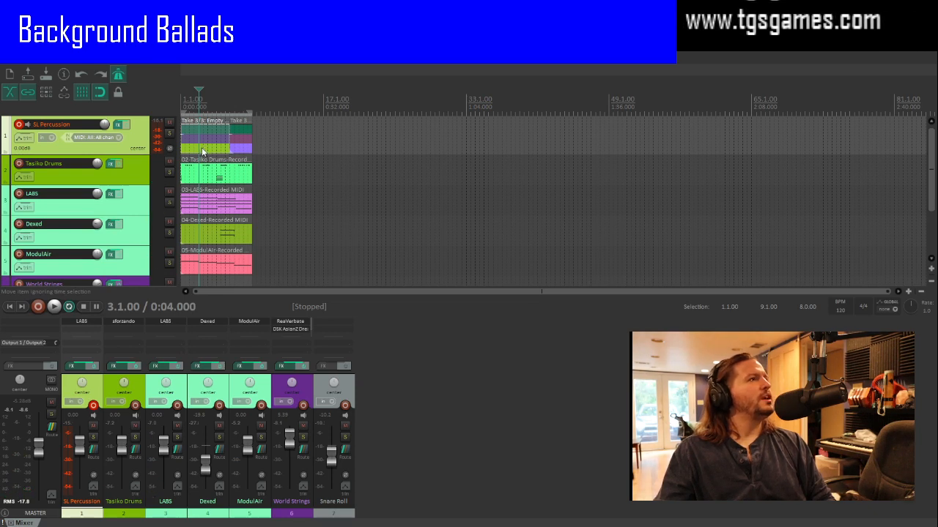
pyautogui.scroll(10, 201, 147)
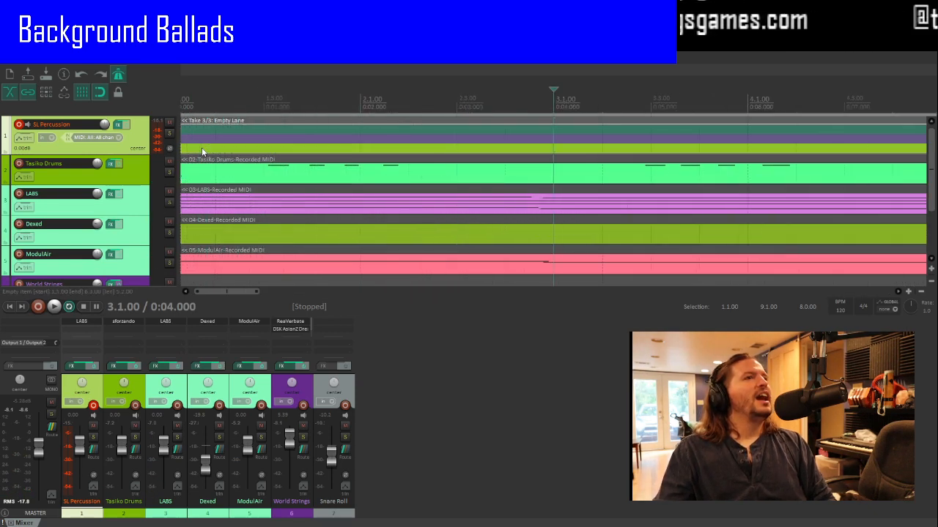
pyautogui.click(305, 139)
pyautogui.click(296, 130)
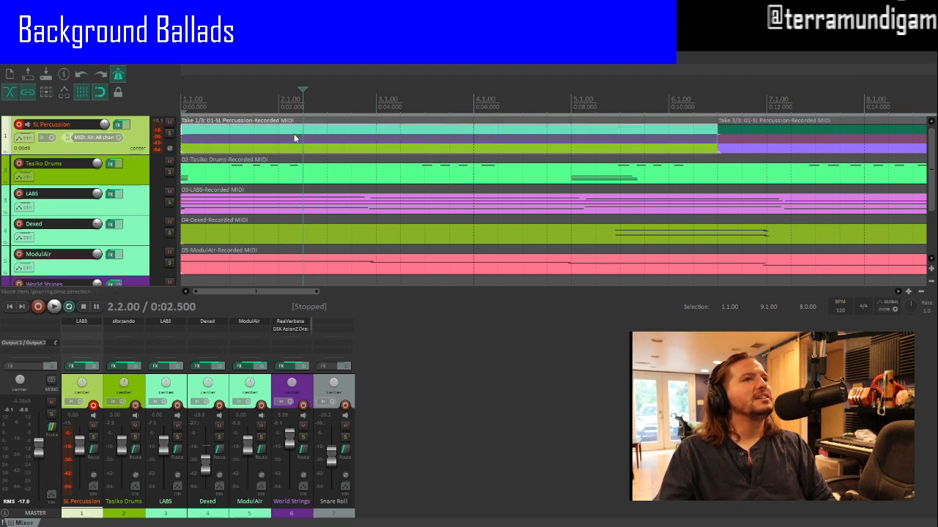
pyautogui.click(294, 138)
pyautogui.click(292, 150)
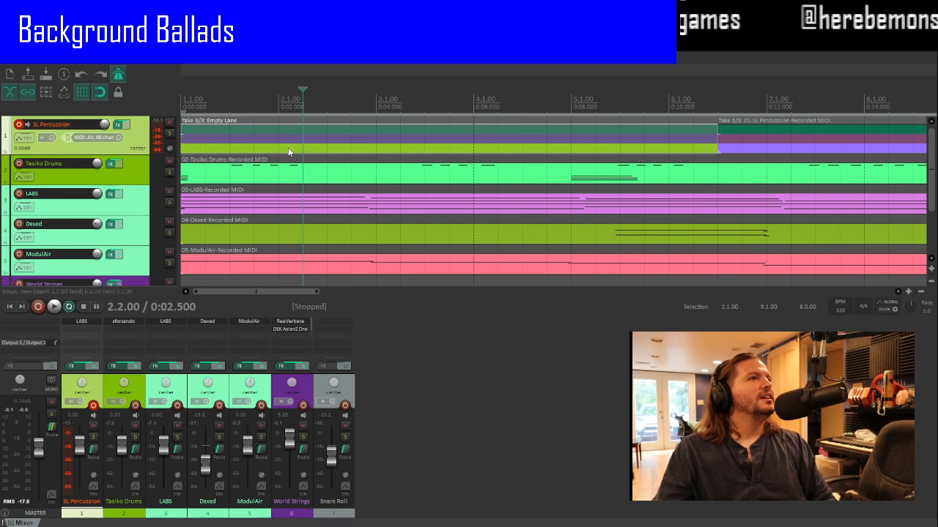
pyautogui.keyDown('shift'); pyautogui.click(652, 146); pyautogui.keyUp('shift')
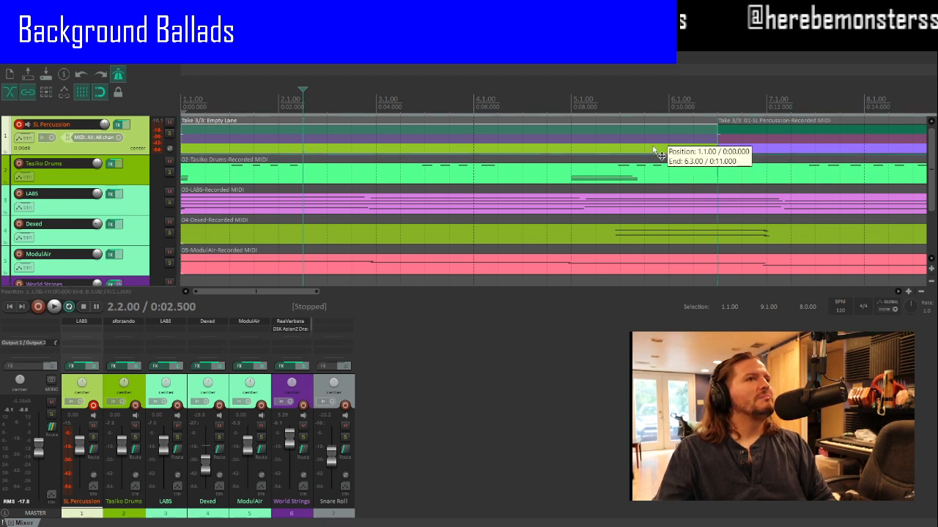
pyautogui.click(770, 140)
# Step: Extend the loop selection's end to bar 9 and delete both SL Percussion items
pyautogui.scroll(-2, 662, 133)
pyautogui.scroll(2, 661, 131)
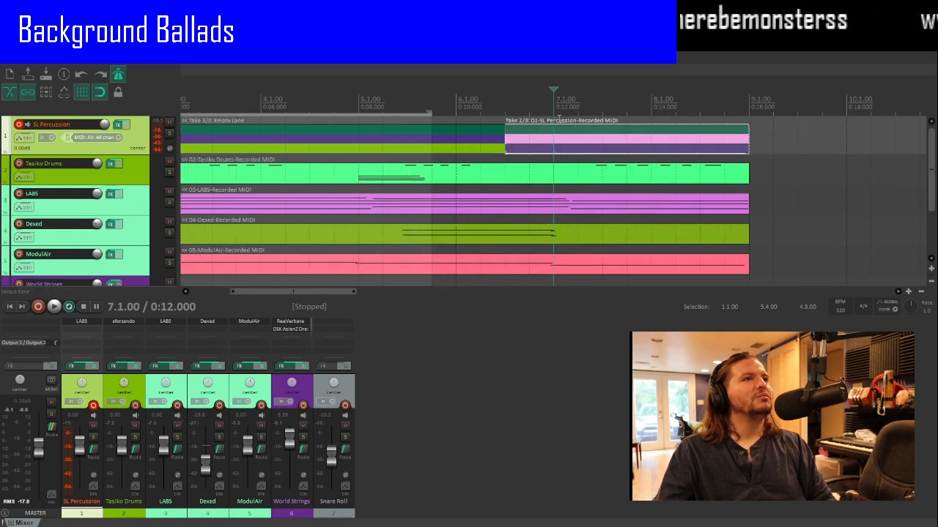
pyautogui.moveTo(429, 112); pyautogui.dragTo(748, 114)
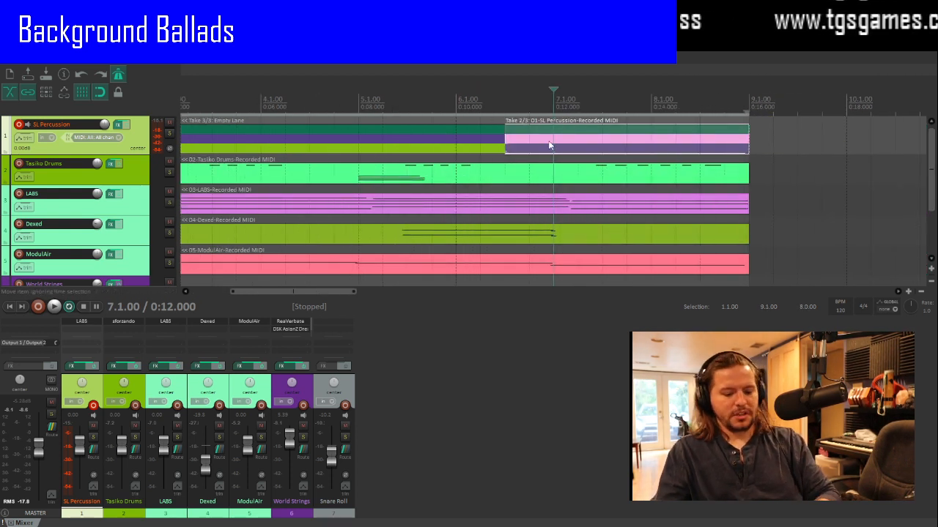
pyautogui.press('Delete')
pyautogui.click(472, 148)
pyautogui.press('Delete')
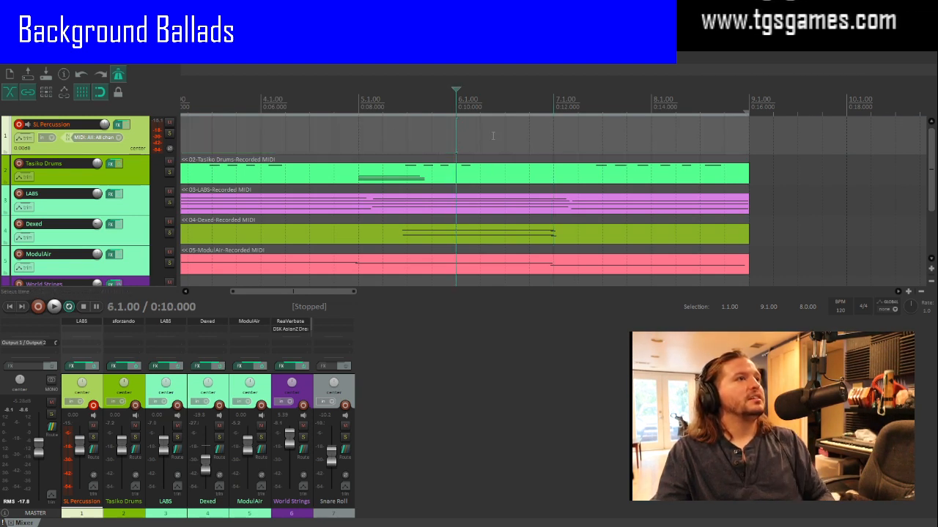
# Step: Record a new percussion part on the armed SL Percussion track over the eight-bar loop and stop playback
pyautogui.scroll(-1, 55, 148)
pyautogui.scroll(1, 57, 165)
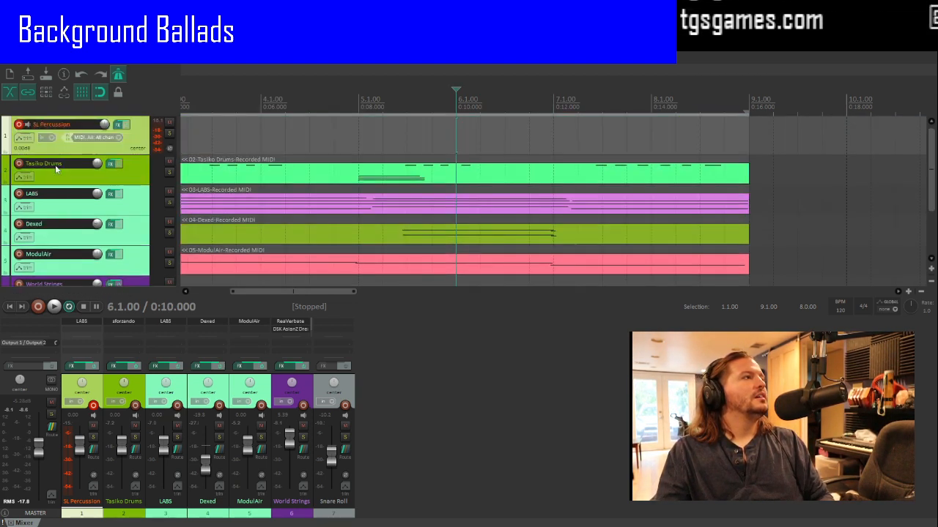
pyautogui.hotkey('ctrl', 'r')
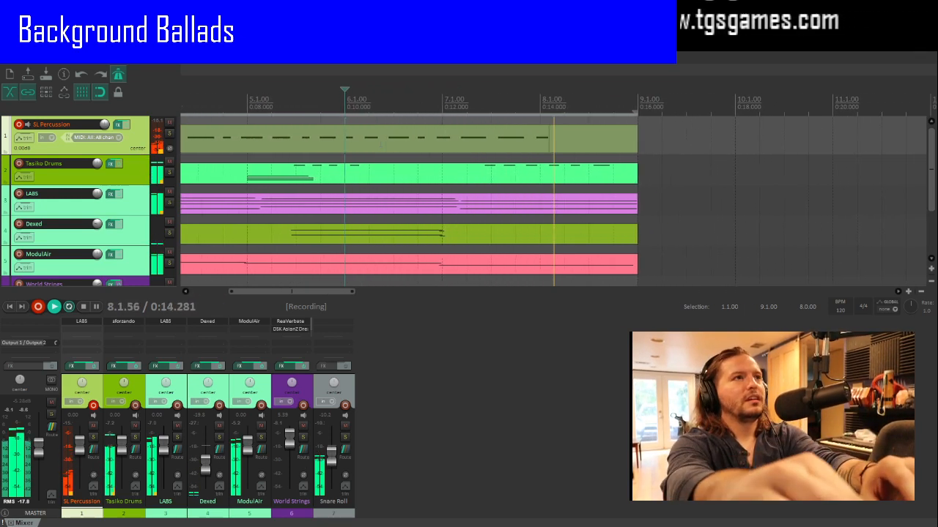
pyautogui.hotkey('ctrl', 'r')
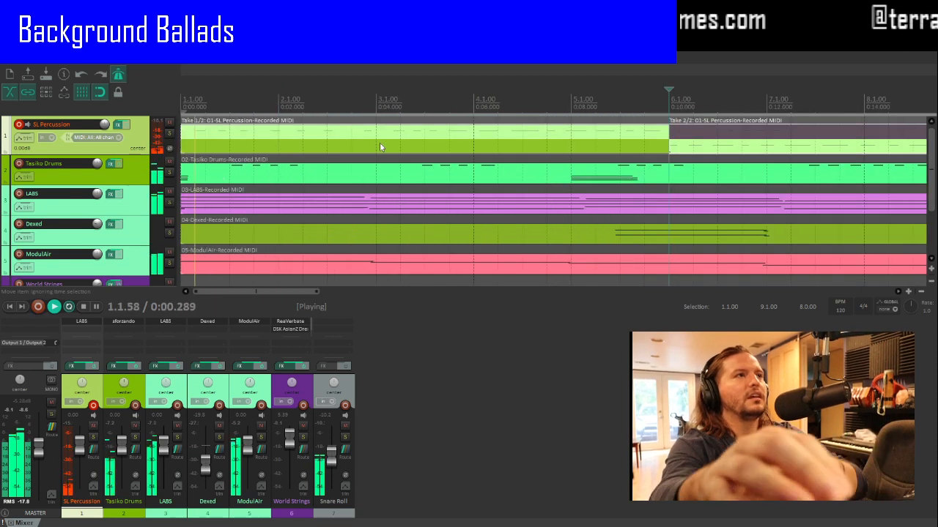
pyautogui.press('space')
# Step: Crop the two SL Percussion items to take 1 and take 2 respectively, and glue them into one eight-bar item
pyautogui.scroll(-3, 377, 140)
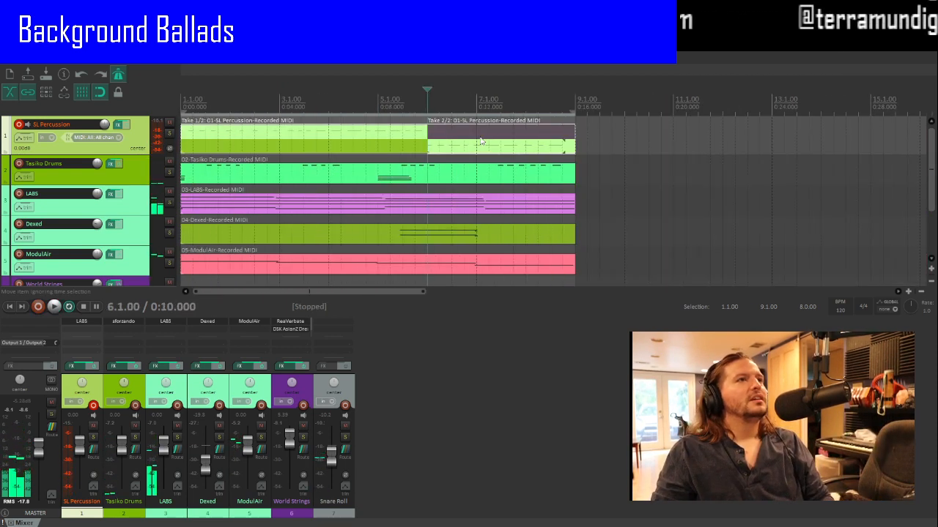
pyautogui.click(480, 150)
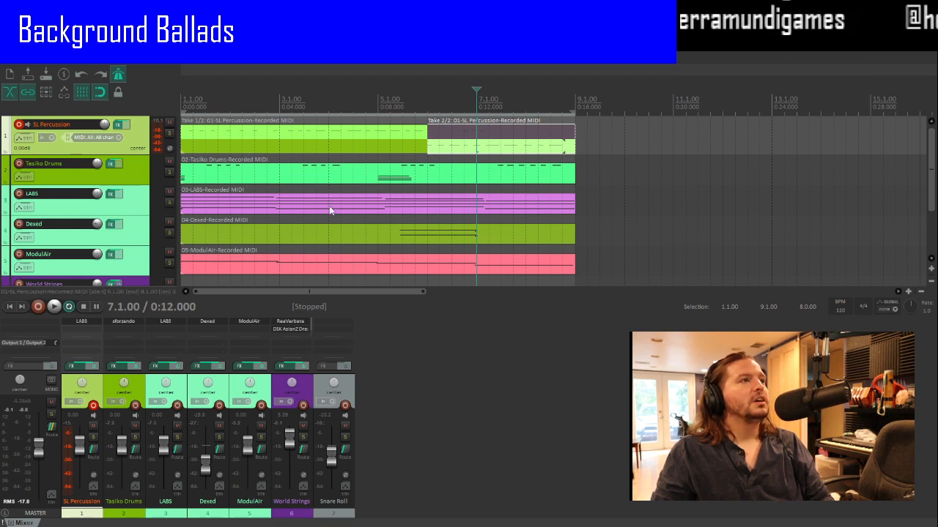
pyautogui.click(343, 136)
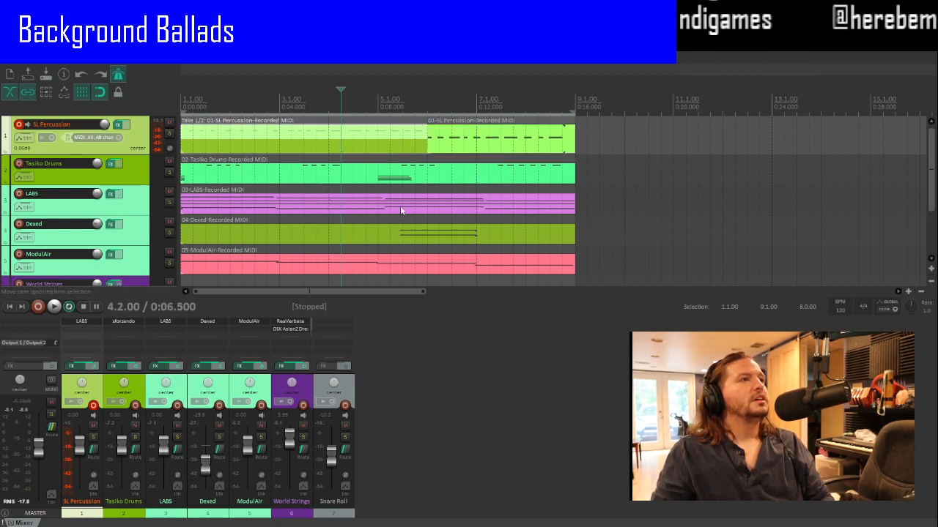
pyautogui.click(710, 202)
pyautogui.keyDown('shift'); pyautogui.click(438, 145); pyautogui.keyUp('shift')
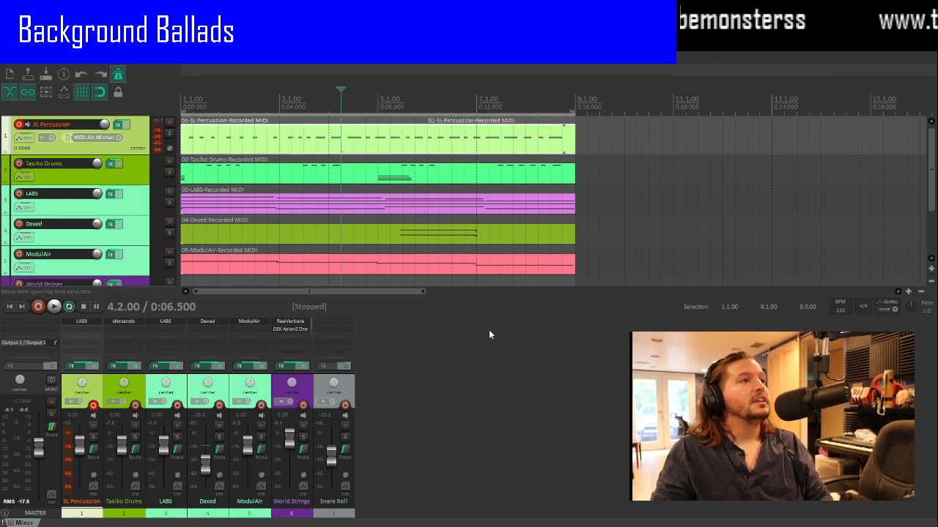
pyautogui.hotkey('ctrl', 'g')
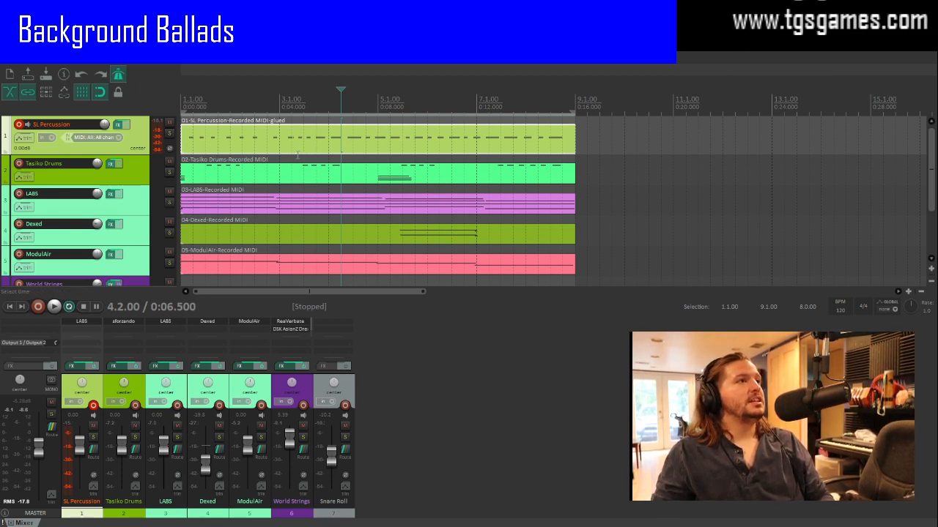
# Step: Glue the Tasiko Drums, LABS, Dexed and ModulAir items individually on their own tracks
pyautogui.scroll(-6, 297, 154)
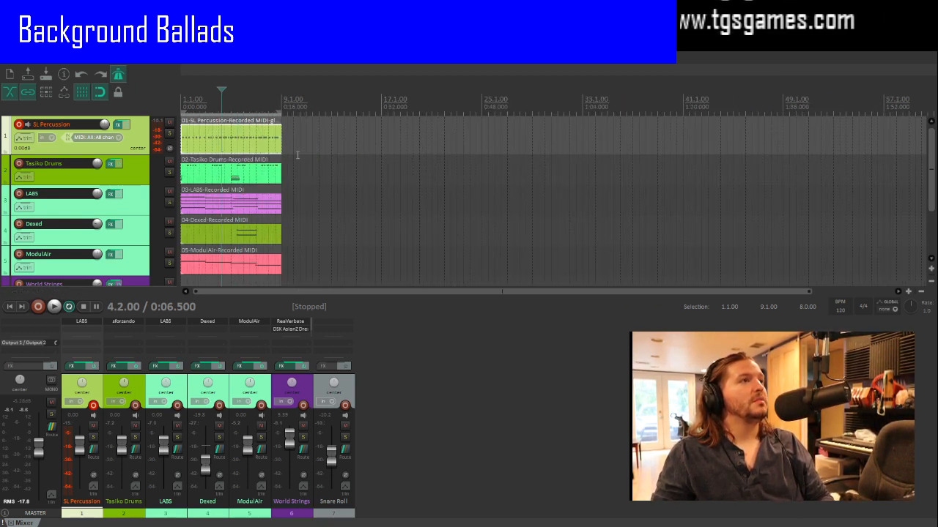
pyautogui.scroll(-2, 297, 154)
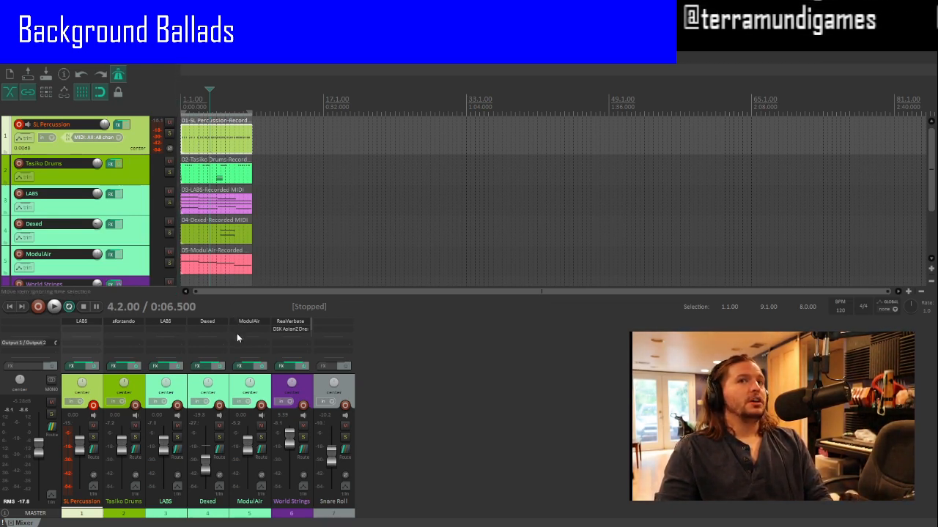
pyautogui.click(220, 173)
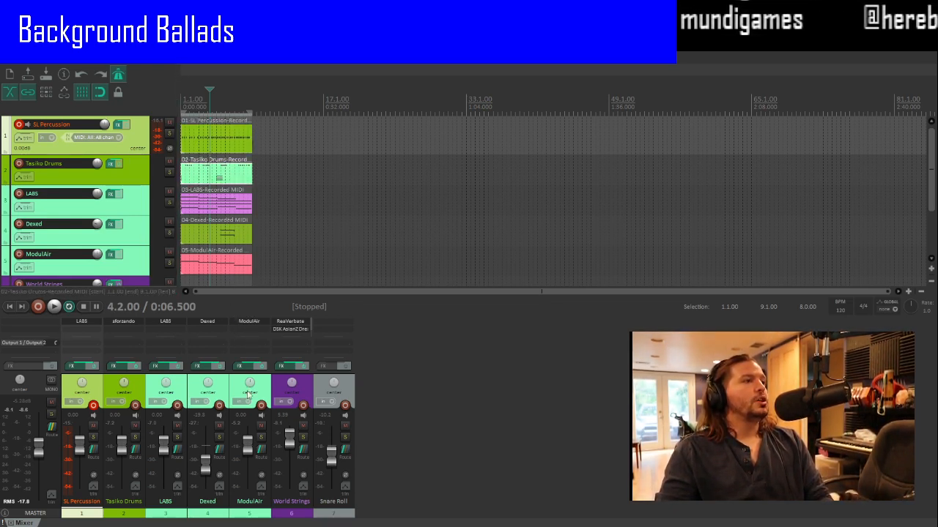
pyautogui.click(215, 204)
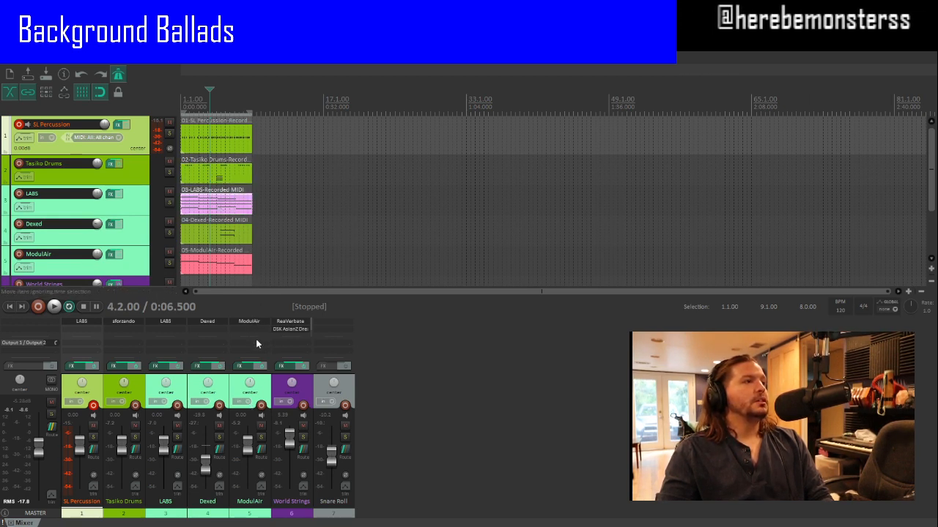
pyautogui.click(256, 344)
pyautogui.click(221, 239)
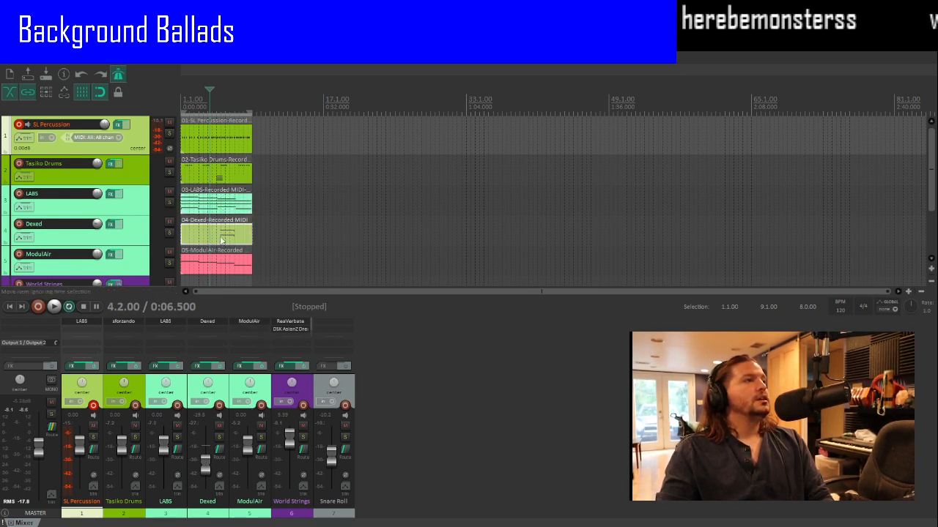
pyautogui.click(254, 334)
pyautogui.click(223, 272)
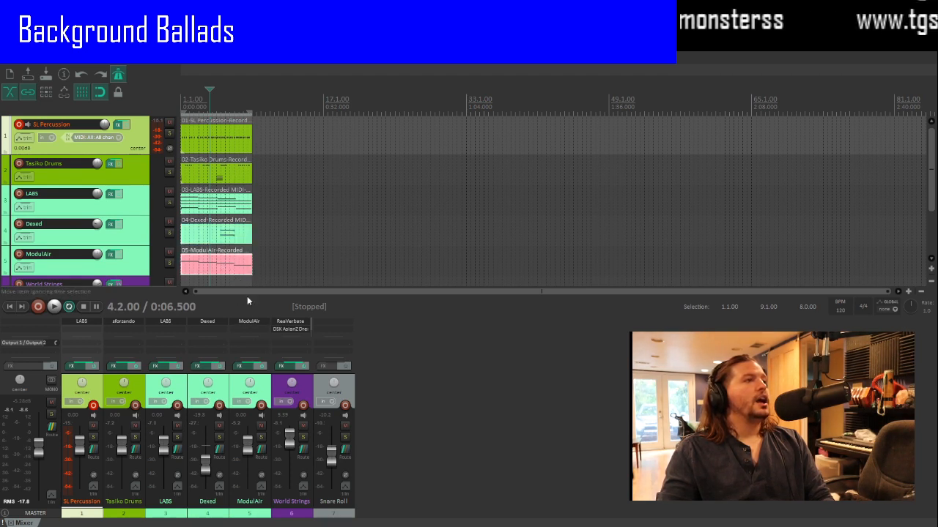
pyautogui.click(254, 351)
# Step: Glue the Snare Roll audio item on its track
pyautogui.scroll(-2, 204, 237)
pyautogui.scroll(3, 202, 235)
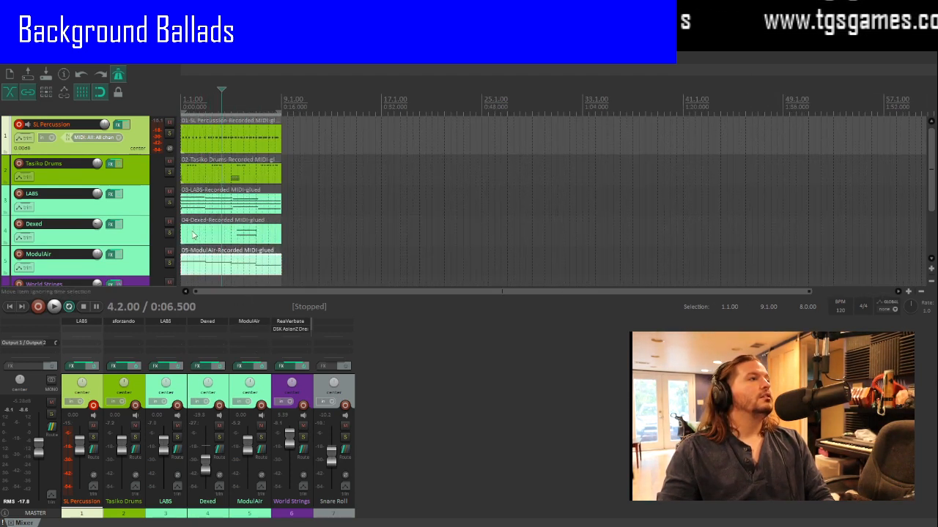
pyautogui.scroll(-3, 115, 236)
pyautogui.click(191, 252)
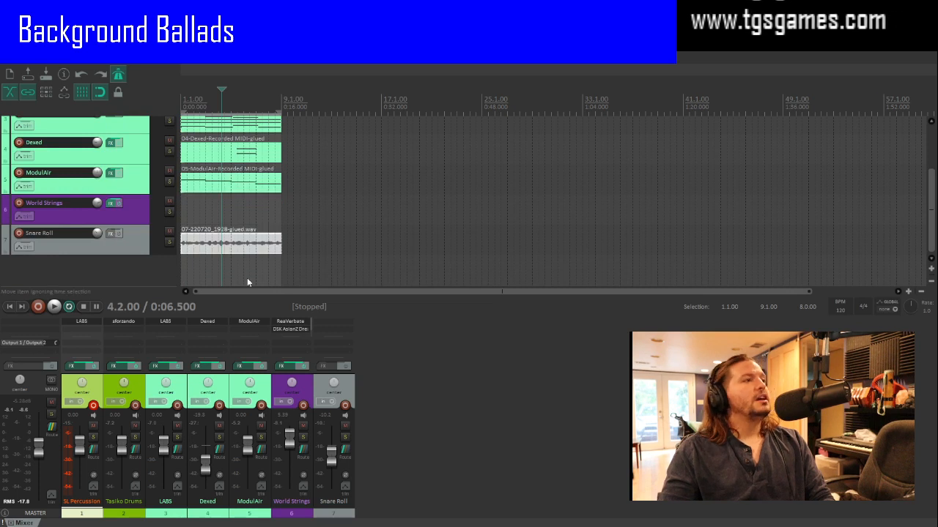
pyautogui.click(233, 341)
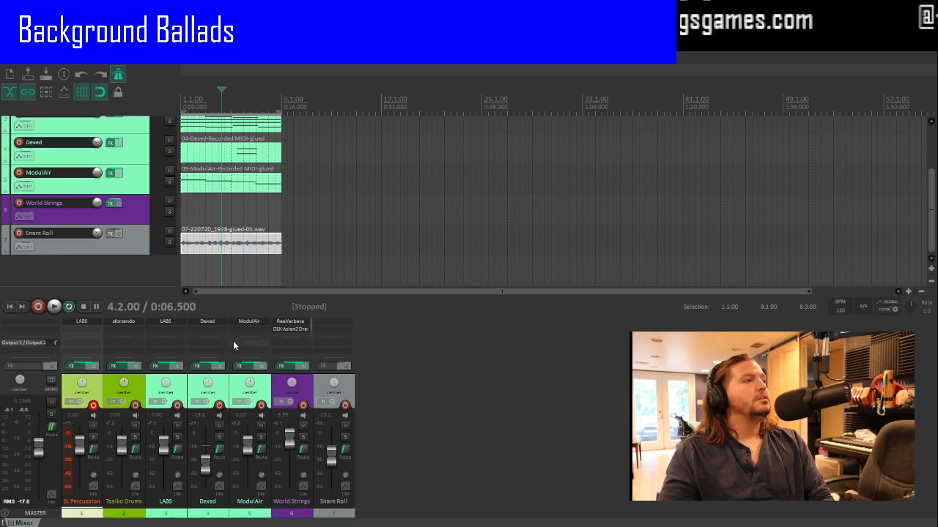
# Step: Copy the glued Snare Roll, ModulAir and Dexed items to start at bar 11 on their own tracks
pyautogui.scroll(2, 213, 253)
pyautogui.scroll(-2, 215, 251)
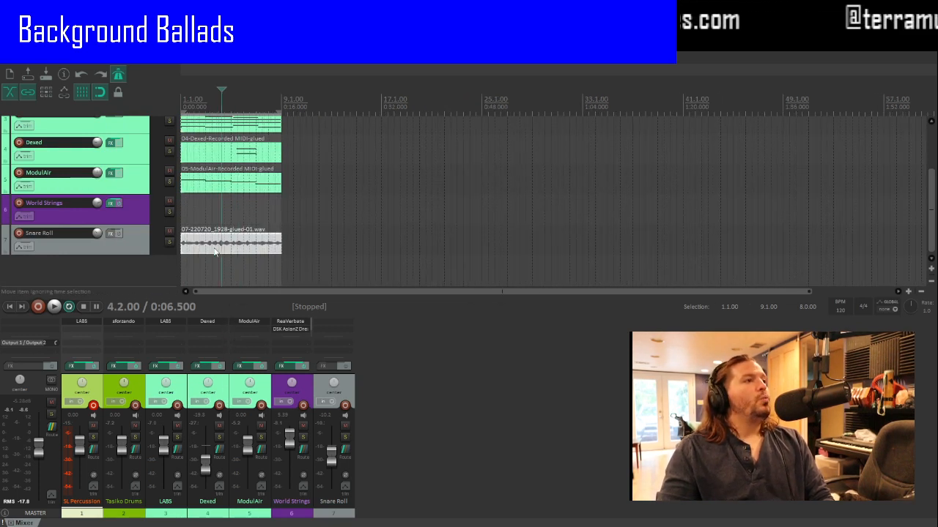
pyautogui.click(229, 248)
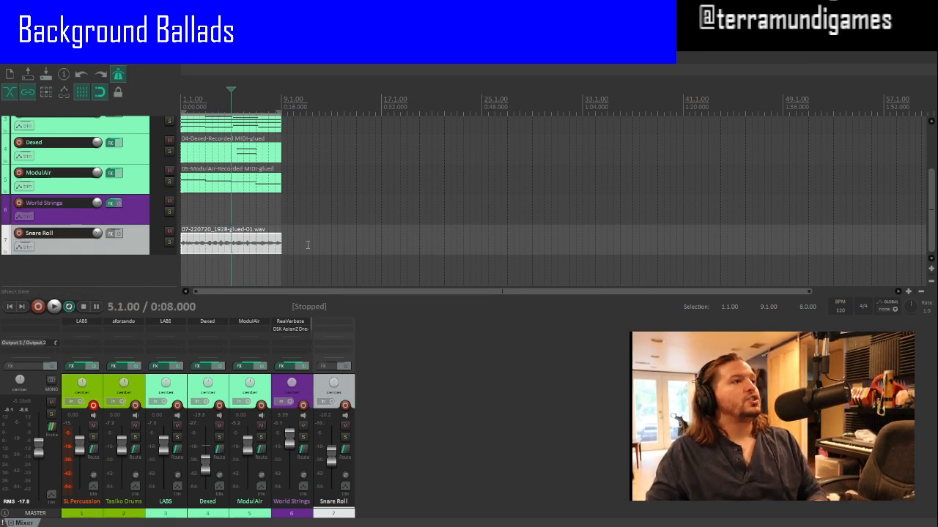
pyautogui.moveTo(229, 247); pyautogui.dragTo(354, 246)
pyautogui.click(287, 179)
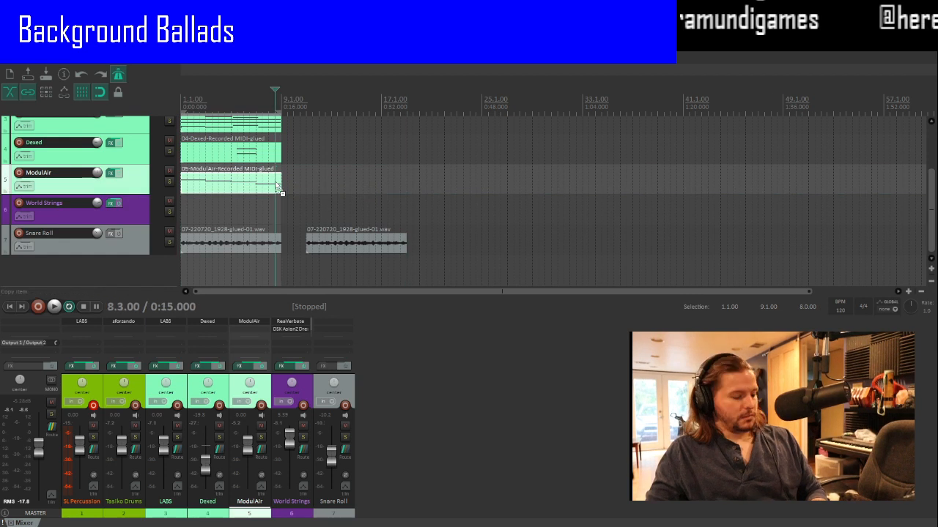
pyautogui.click(309, 185)
pyautogui.hotkey('ctrl', 'v')
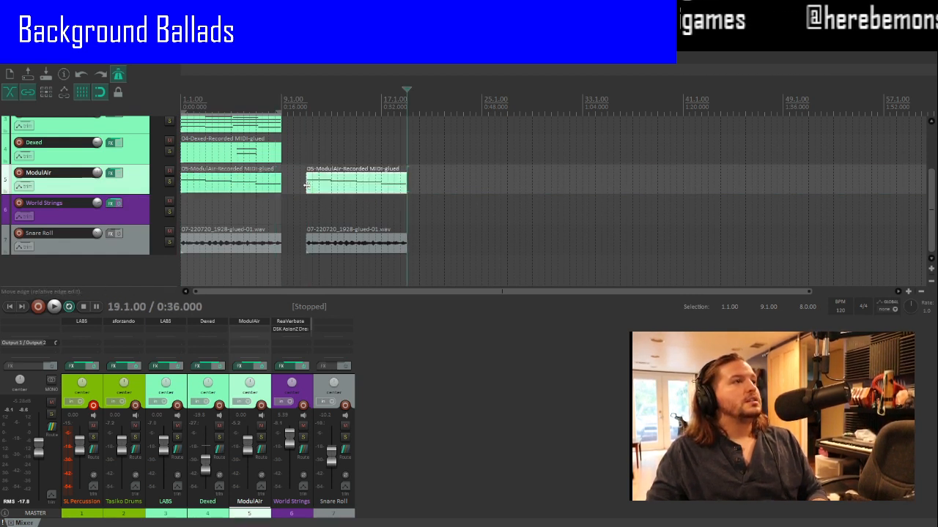
pyautogui.click(276, 161)
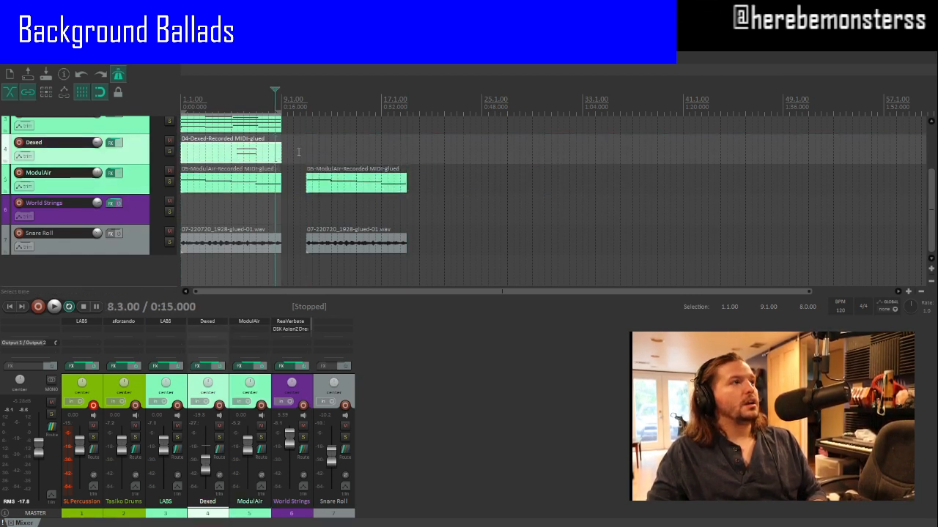
pyautogui.click(308, 152)
pyautogui.hotkey('ctrl', 'v')
# Step: Copy the glued LABS, Tasiko Drums and SL Percussion items to start at bar 11 on their own tracks
pyautogui.scroll(2, 234, 161)
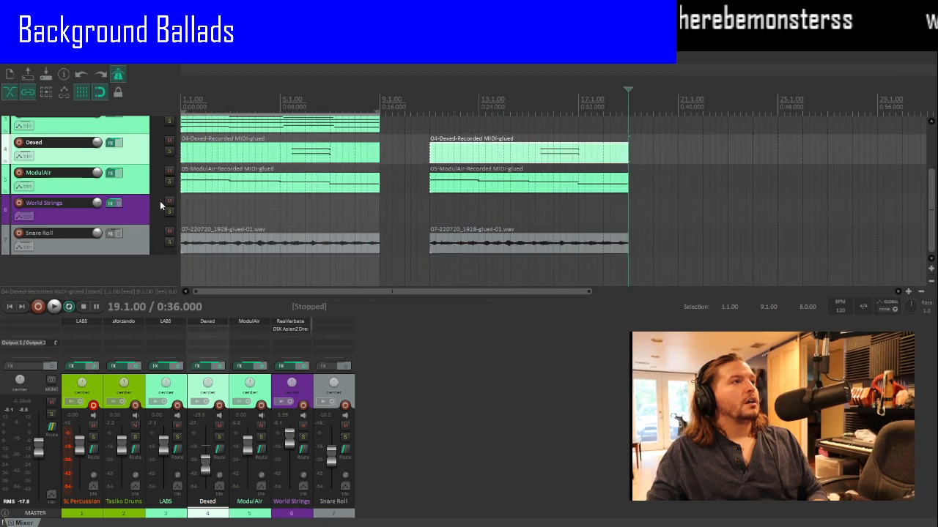
pyautogui.scroll(2, 163, 202)
pyautogui.scroll(1, 147, 209)
pyautogui.click(331, 210)
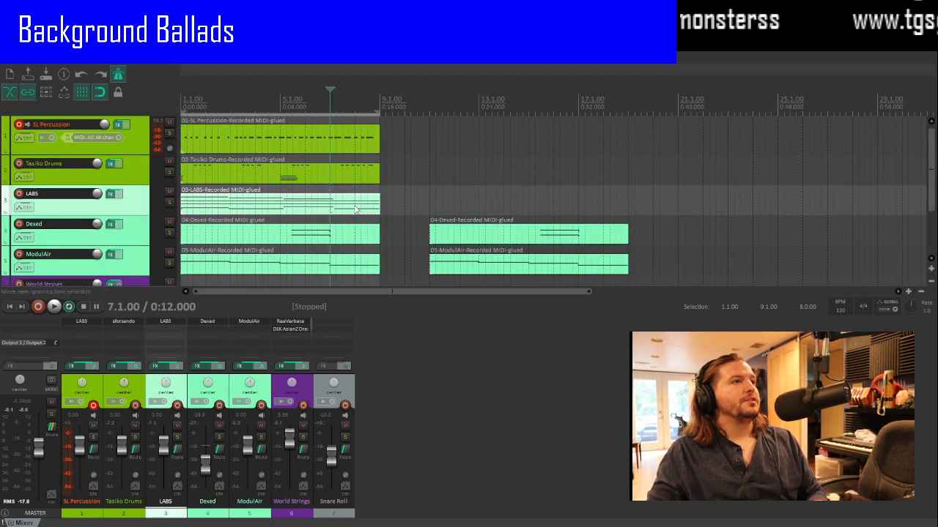
pyautogui.click(429, 203)
pyautogui.hotkey('ctrl', 'v')
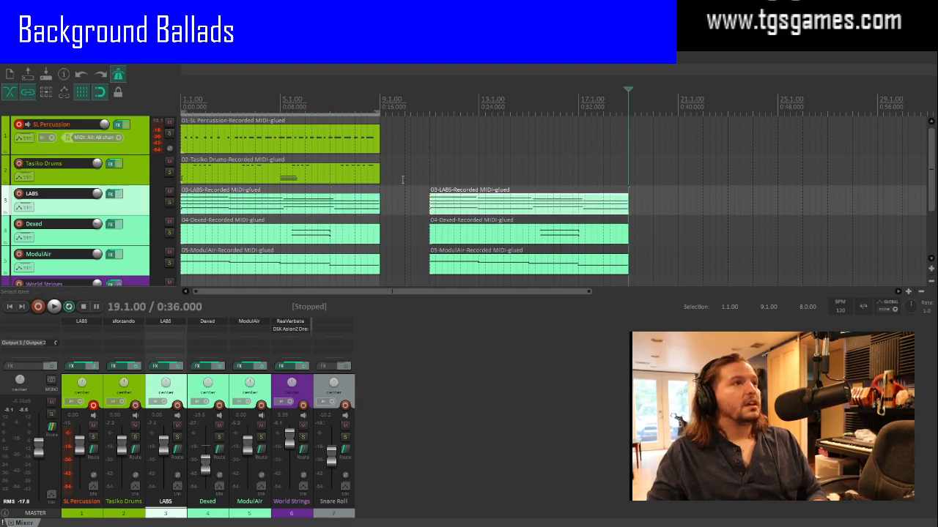
pyautogui.click(343, 177)
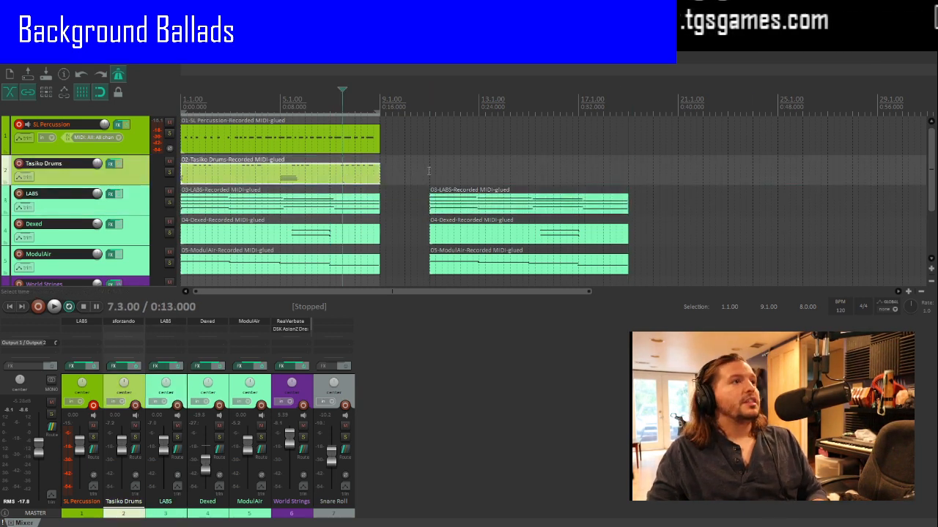
pyautogui.click(430, 170)
pyautogui.hotkey('ctrl', 'v')
pyautogui.click(345, 142)
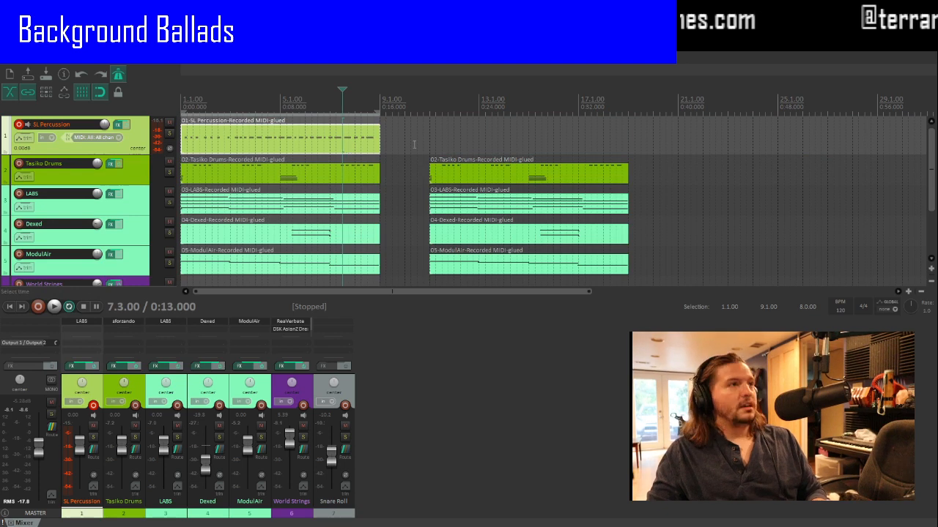
pyautogui.hotkey('ctrl', 'v')
# Step: Extend the five MIDI items that start at bar 11 together so they loop until bar 195
pyautogui.scroll(-6, 231, 177)
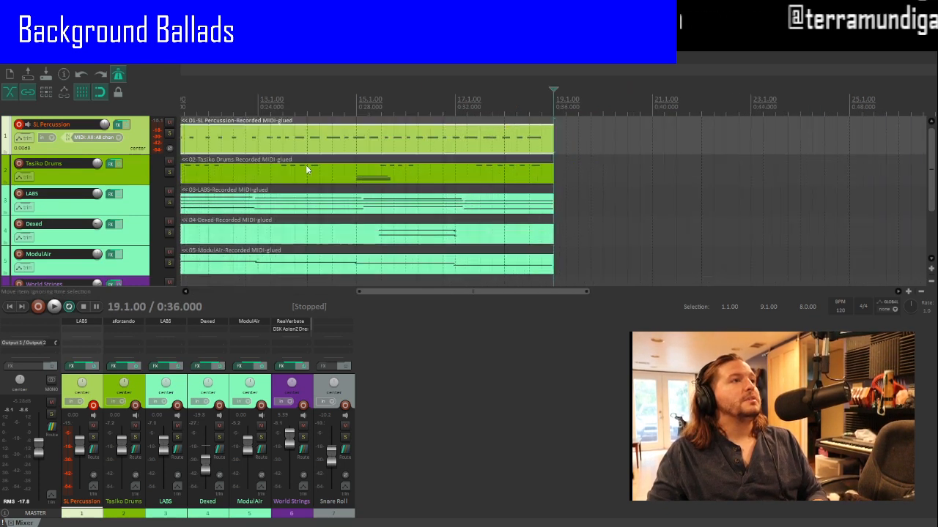
pyautogui.scroll(2, 231, 177)
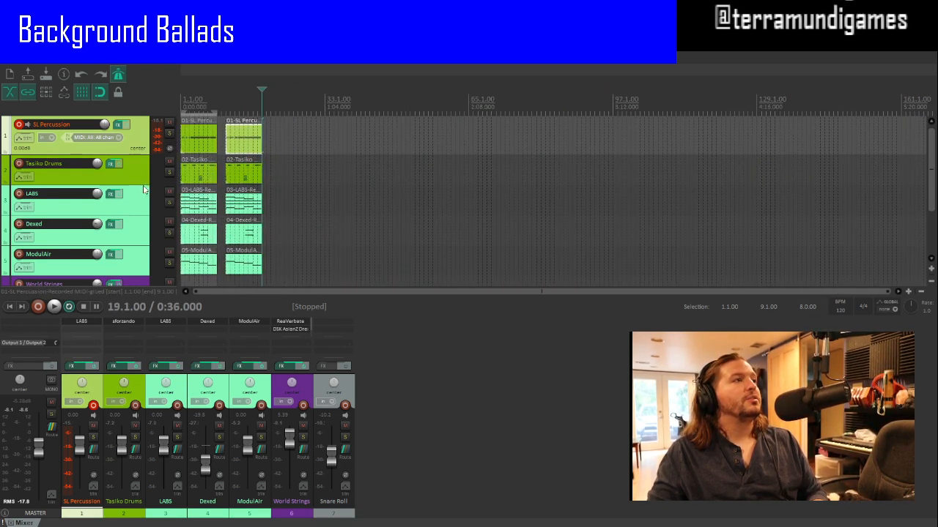
pyautogui.scroll(-3, 132, 192)
pyautogui.scroll(3, 132, 191)
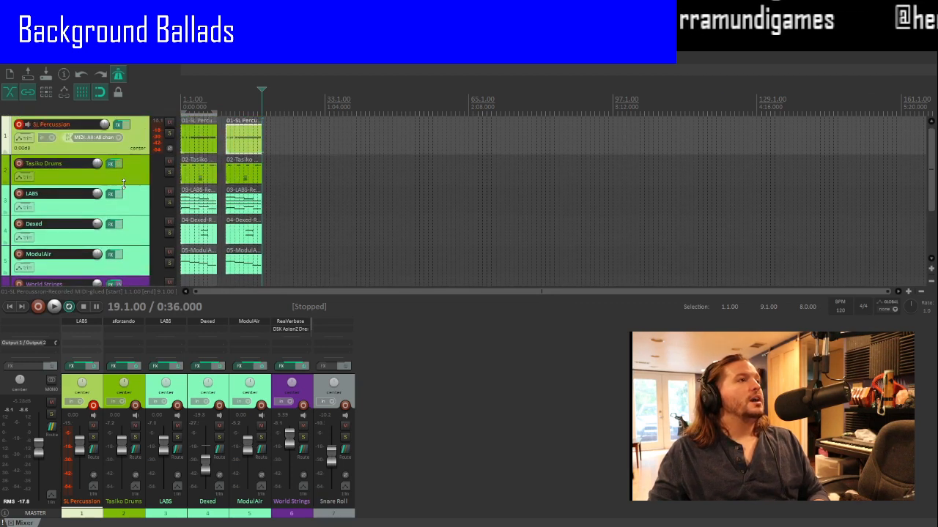
pyautogui.scroll(4, 222, 185)
pyautogui.scroll(-4, 257, 187)
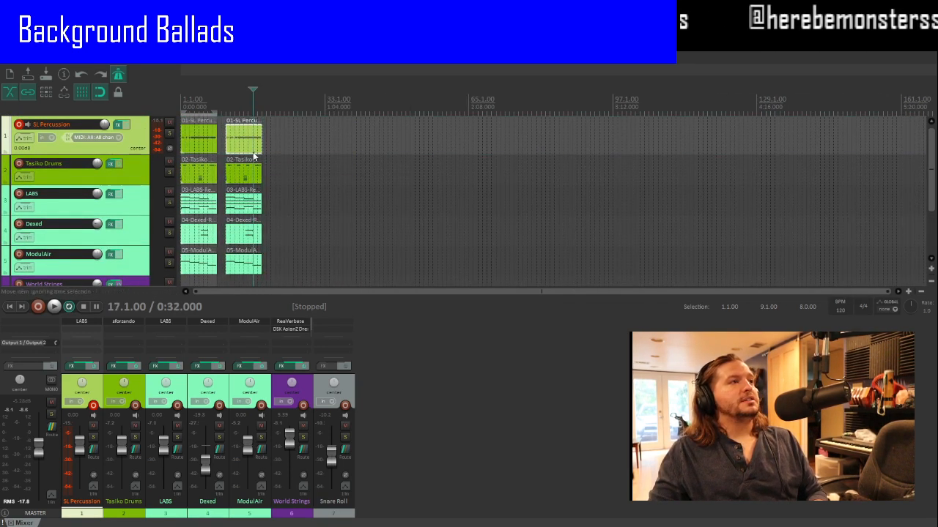
pyautogui.scroll(-2, 254, 226)
pyautogui.scroll(-1, 144, 232)
pyautogui.scroll(1, 145, 232)
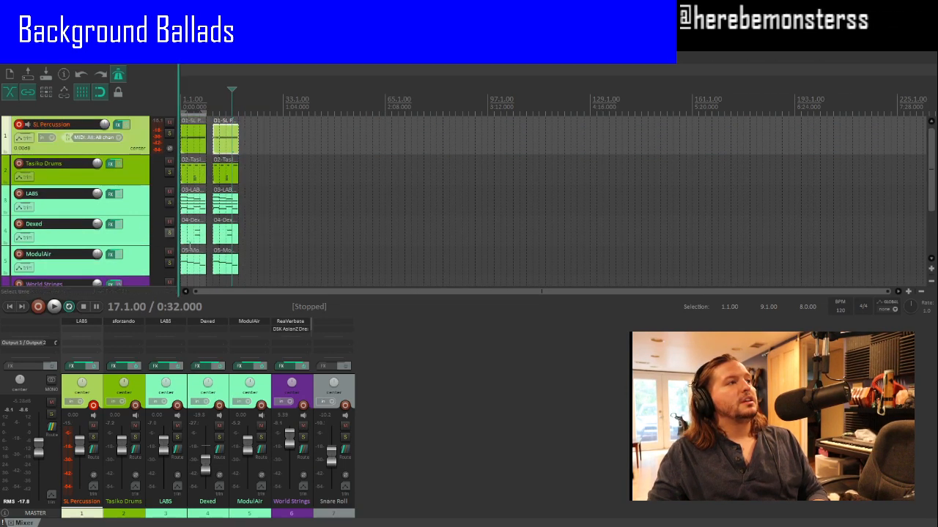
pyautogui.moveTo(237, 266); pyautogui.dragTo(802, 249)
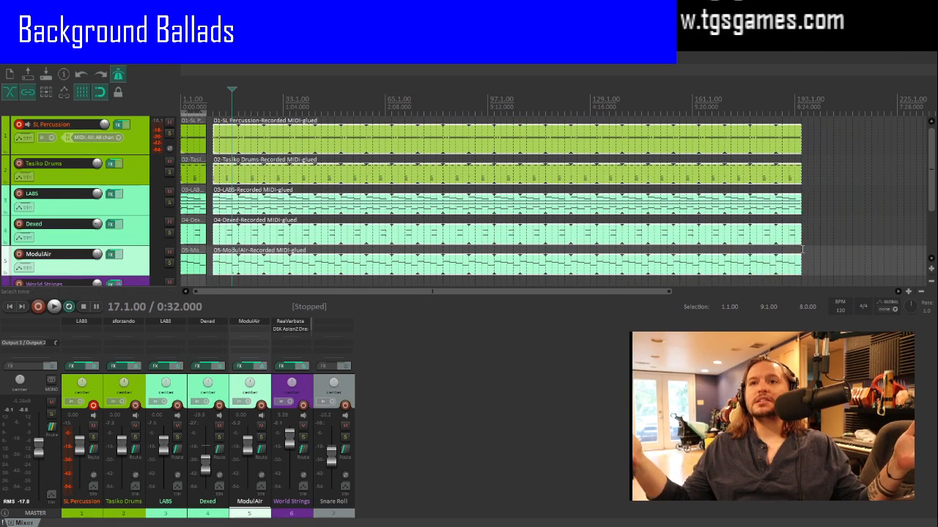
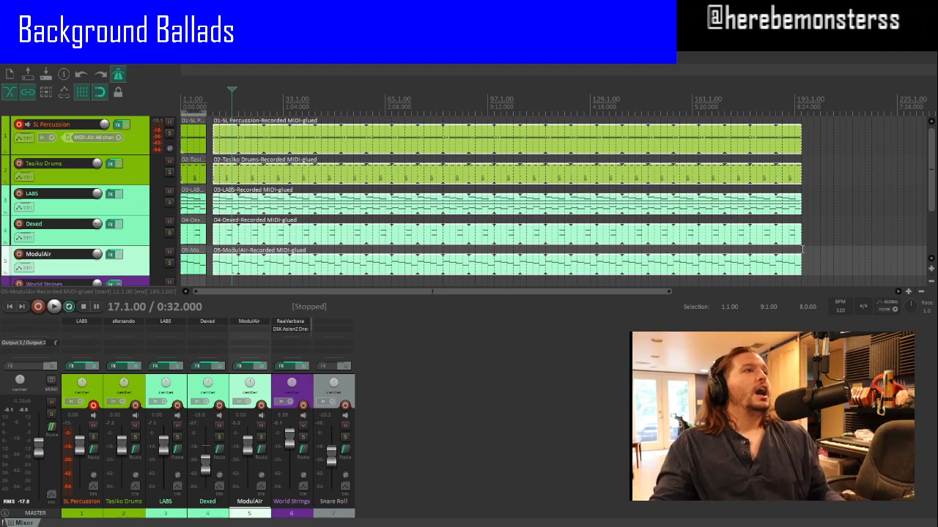
# Step: Trim the starts of the long SL Percussion, Tasiko Drums and Dexed items to bar 27
pyautogui.hscroll(3, 802, 249)
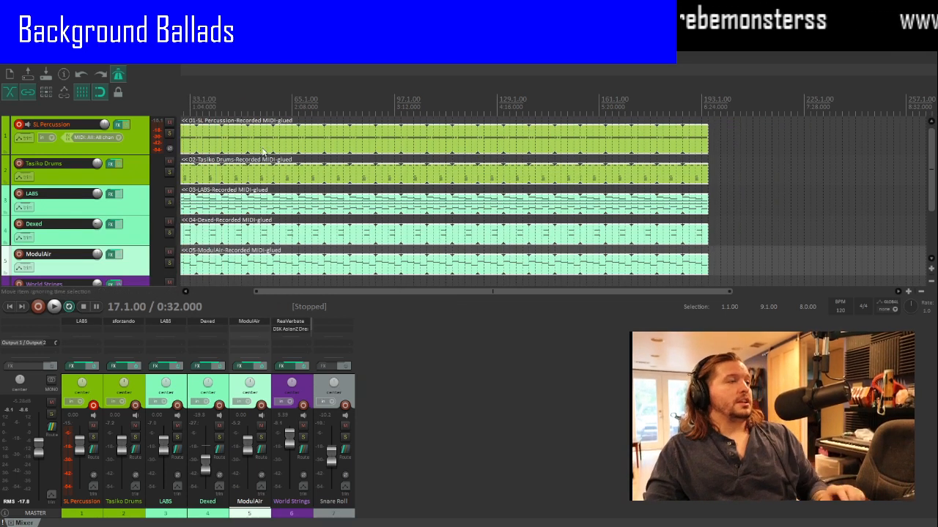
pyautogui.hscroll(-3, 176, 168)
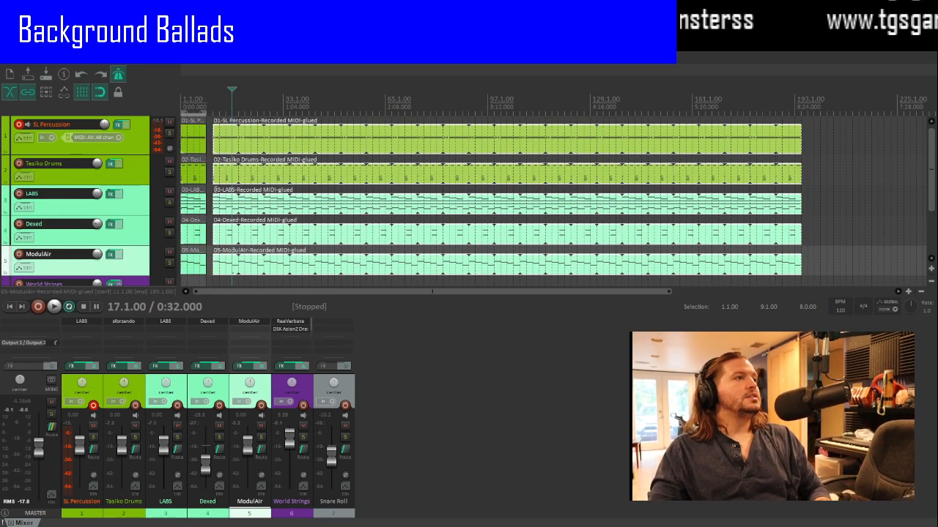
pyautogui.scroll(2, 217, 135)
pyautogui.click(250, 176)
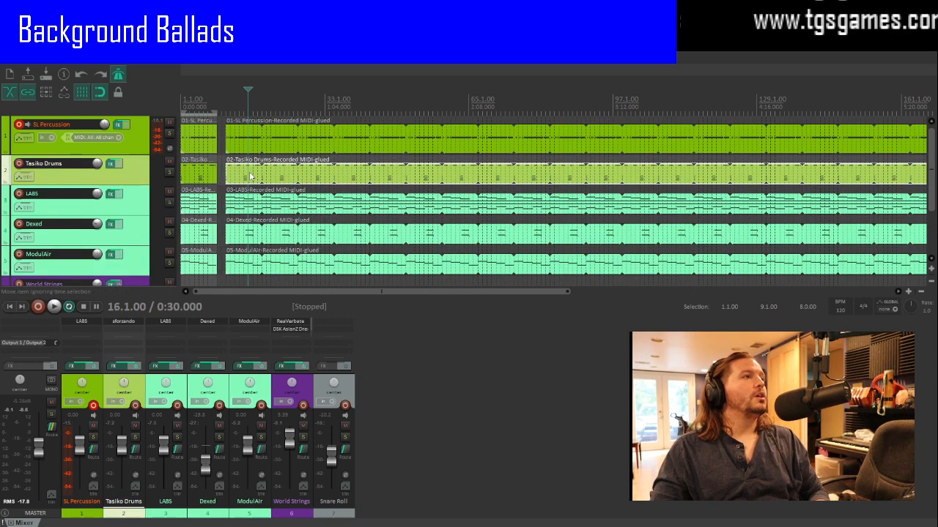
pyautogui.keyDown('shift'); pyautogui.click(240, 151); pyautogui.keyUp('shift')
pyautogui.moveTo(228, 145); pyautogui.dragTo(298, 147)
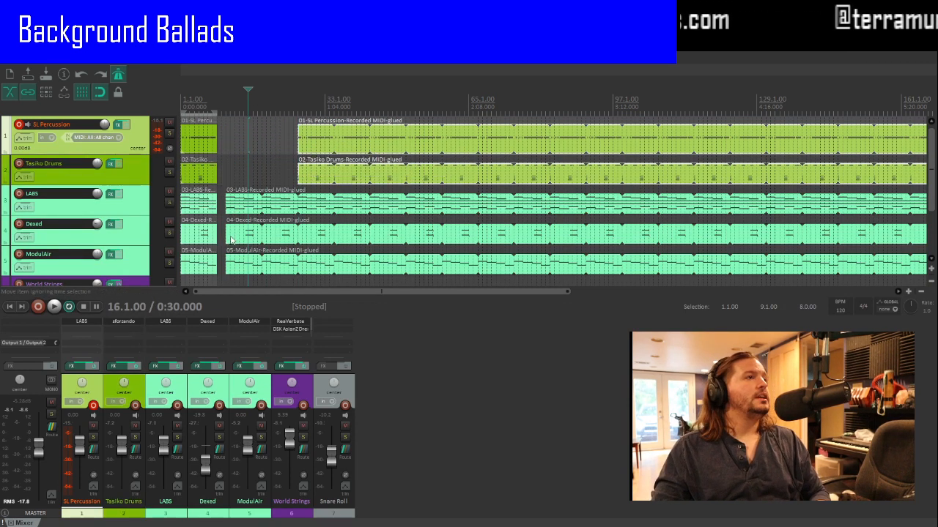
pyautogui.moveTo(227, 235); pyautogui.dragTo(298, 236)
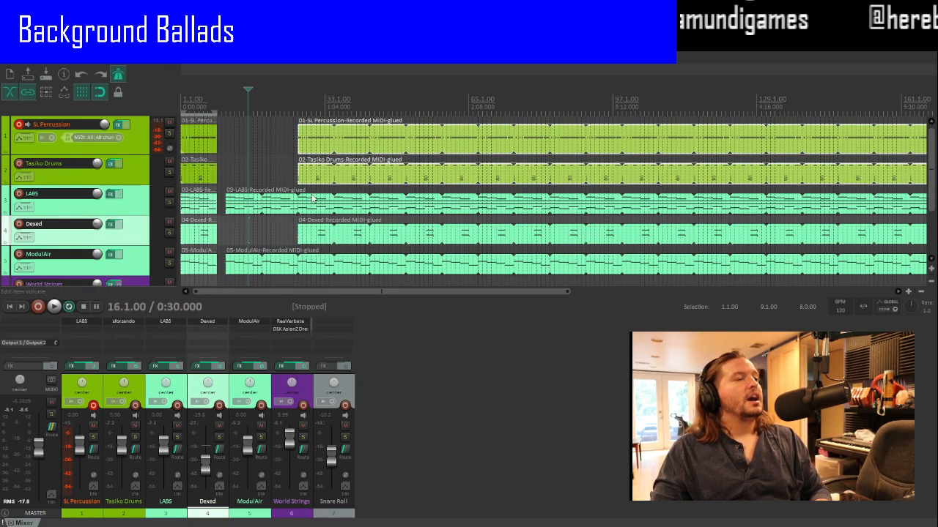
# Step: Trim the starts of the long SL Percussion, Tasiko Drums and ModulAir items to bar 43
pyautogui.click(300, 176)
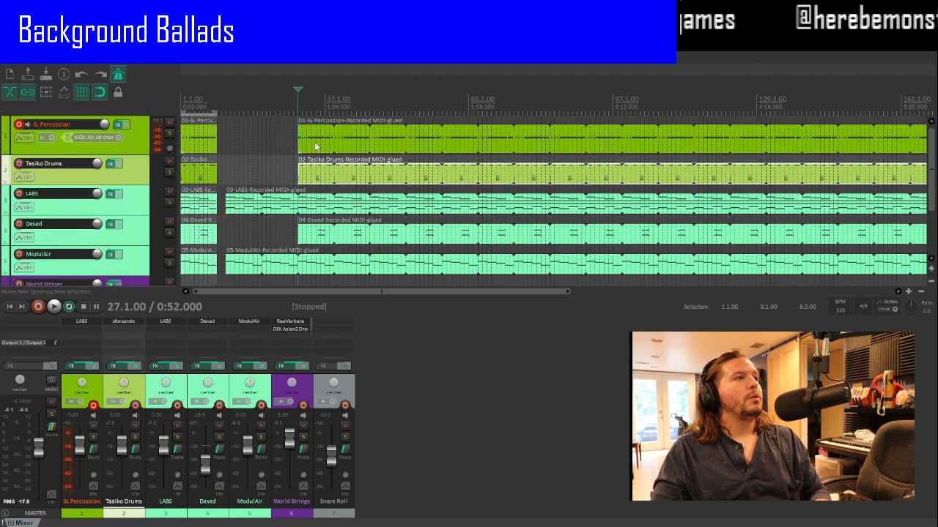
pyautogui.keyDown('ctrl'); pyautogui.click(318, 147); pyautogui.keyUp('ctrl')
pyautogui.moveTo(299, 141); pyautogui.dragTo(370, 142)
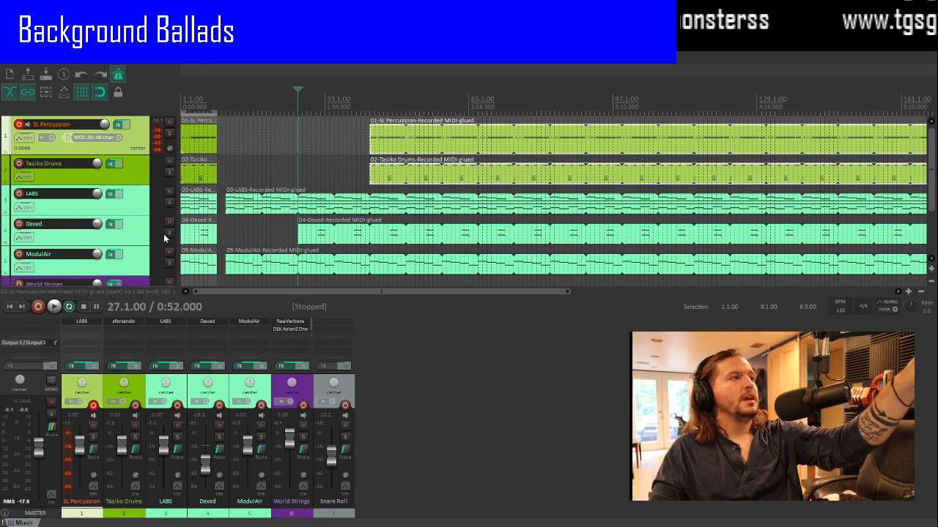
pyautogui.scroll(-1, 227, 238)
pyautogui.moveTo(227, 238); pyautogui.dragTo(372, 242)
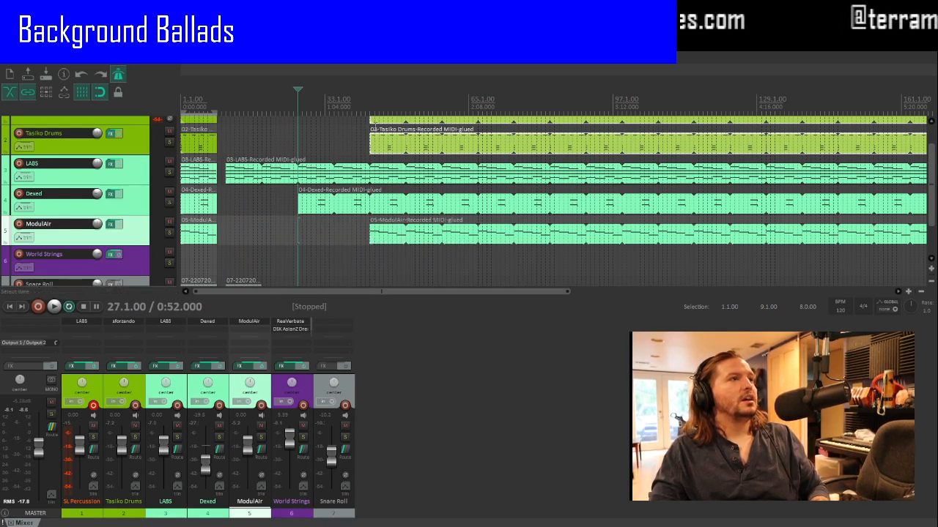
# Step: Loop the second Snare Roll item further along and trim it to run from bar 27 to bar 59
pyautogui.scroll(-2, 101, 237)
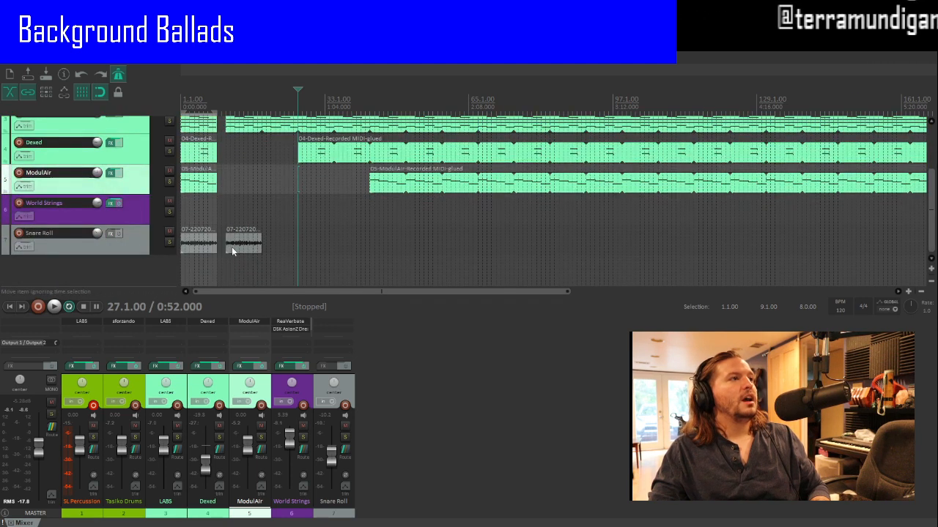
pyautogui.moveTo(258, 247); pyautogui.dragTo(878, 246)
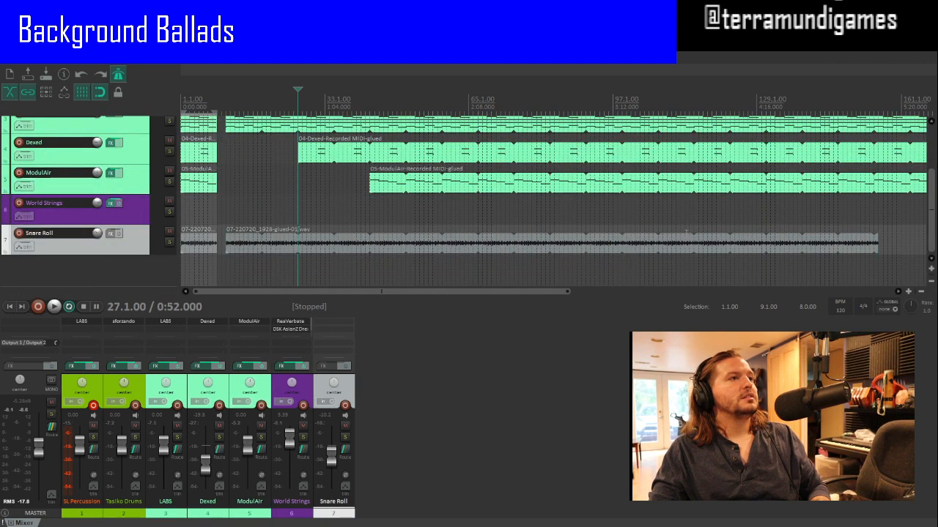
pyautogui.moveTo(227, 242); pyautogui.dragTo(300, 249)
pyautogui.moveTo(878, 242); pyautogui.dragTo(443, 258)
pyautogui.scroll(3, 109, 221)
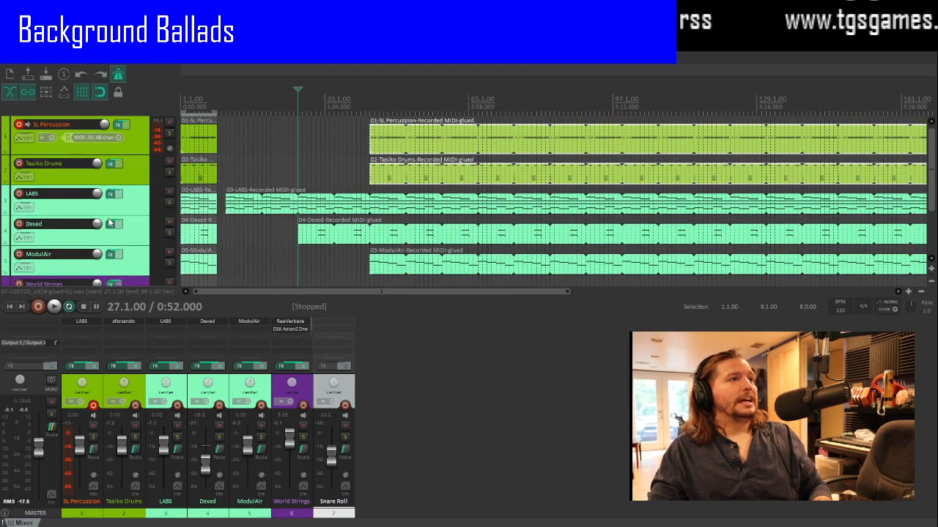
# Step: Play the arrangement from bar 11 to hear the layers enter, and stop playback
pyautogui.click(230, 213)
pyautogui.press('space')
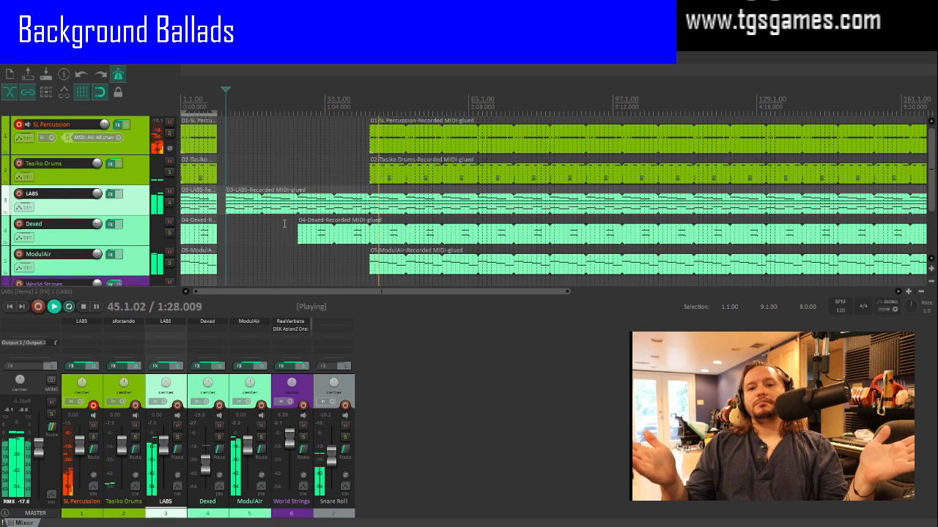
pyautogui.press('space')
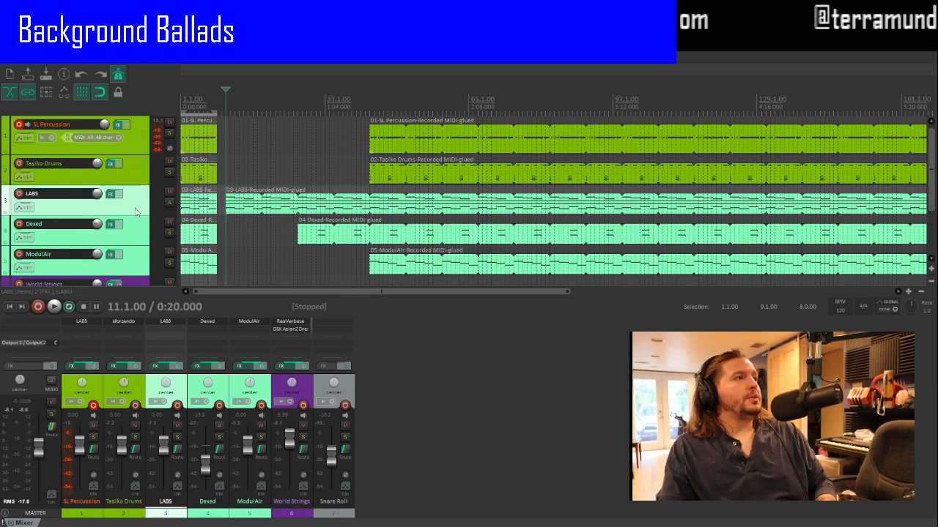
# Step: Disarm recording on the SL Percussion track
pyautogui.scroll(-3, 123, 214)
pyautogui.scroll(2, 123, 214)
pyautogui.scroll(2, 123, 214)
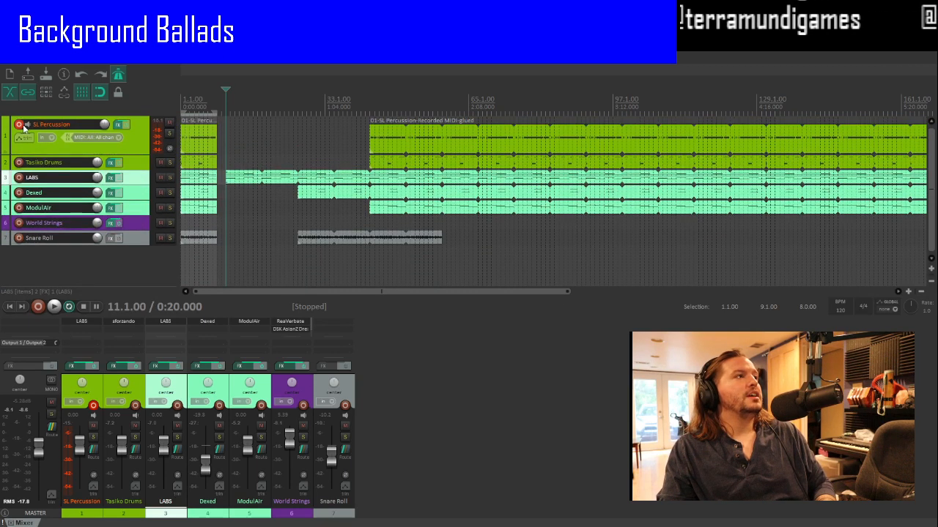
pyautogui.click(21, 125)
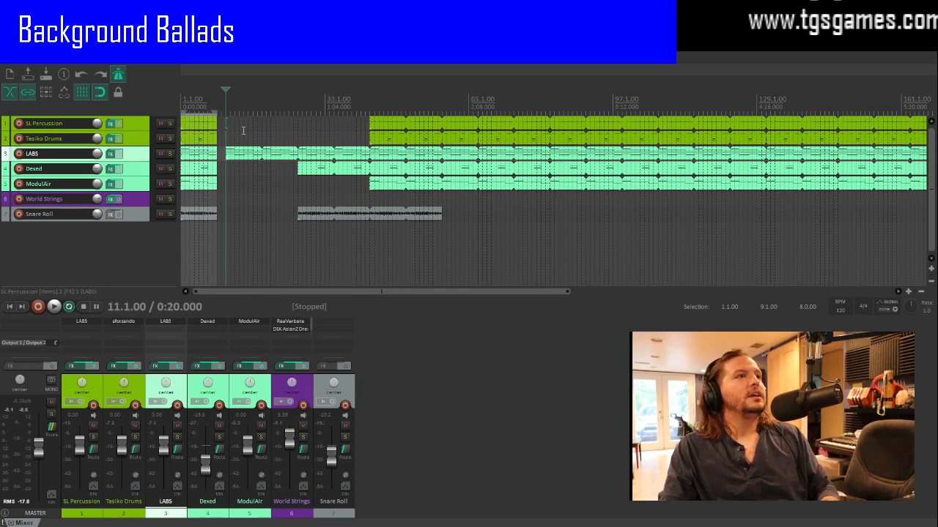
# Step: Split the long ModulAir item at bar 75 and delete everything after the split
pyautogui.click(447, 189)
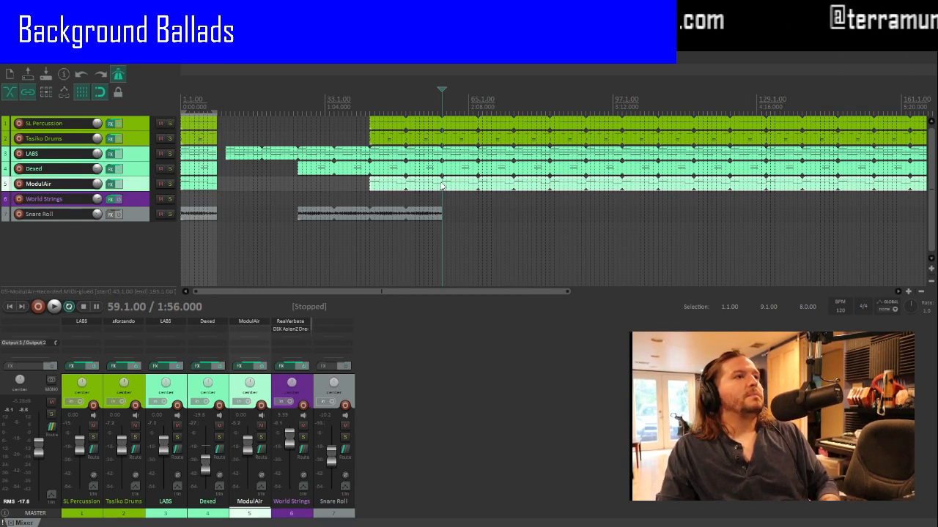
pyautogui.click(477, 189)
pyautogui.click(514, 188)
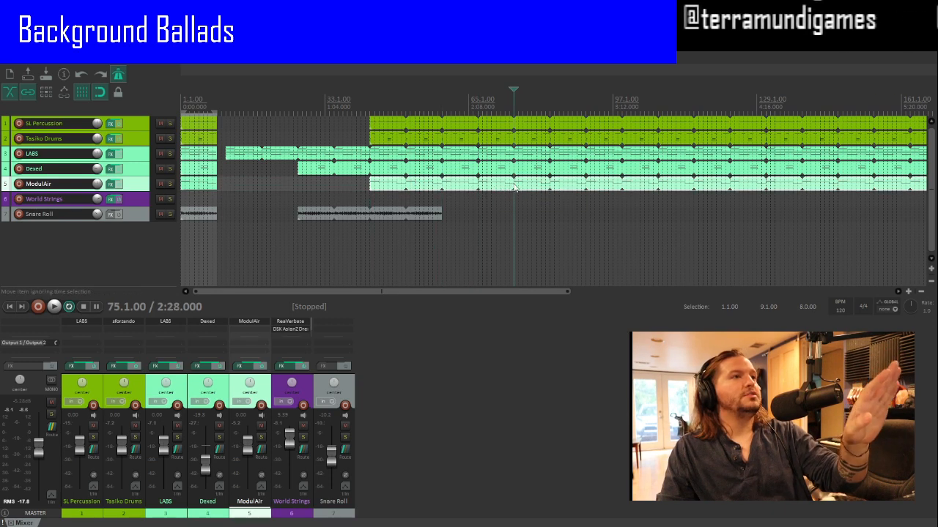
pyautogui.press('s')
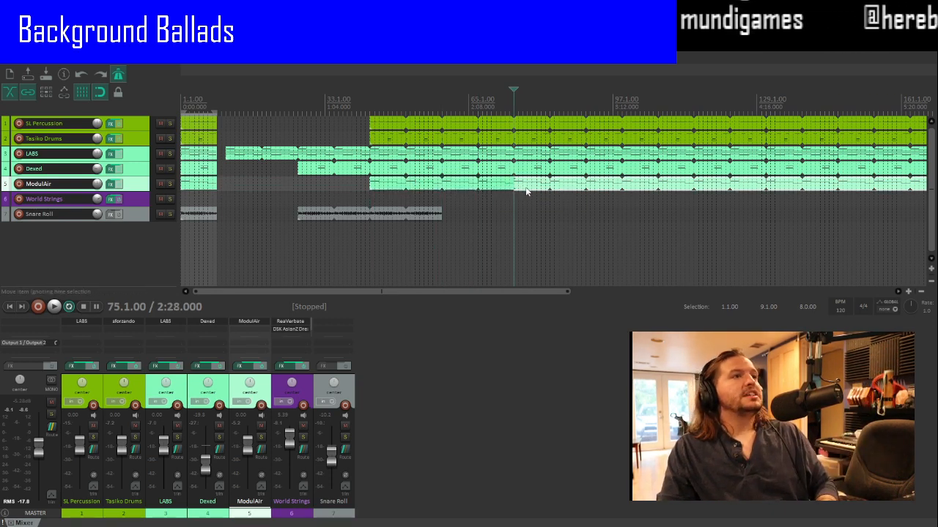
pyautogui.moveTo(513, 188)
pyautogui.mouseDown()
pyautogui.moveTo(580, 189)
pyautogui.moveTo(515, 188)
pyautogui.mouseUp()
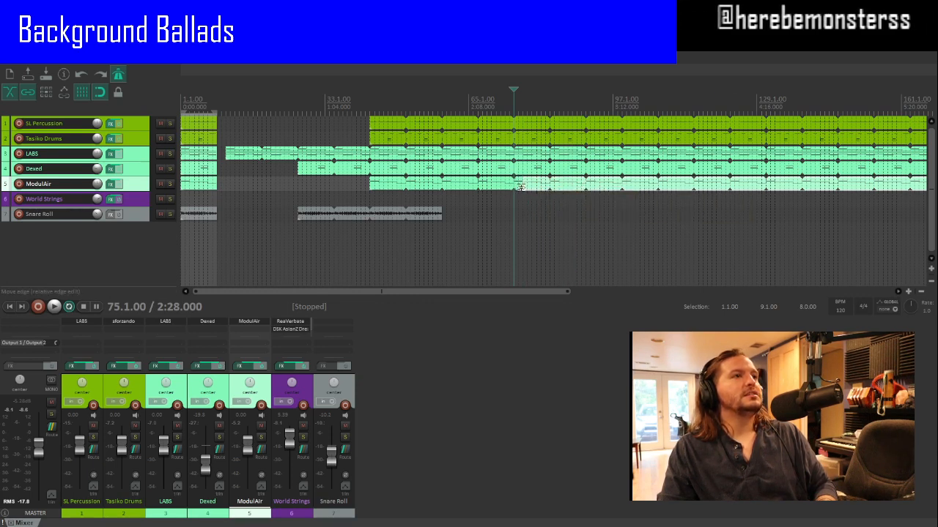
pyautogui.click(513, 188)
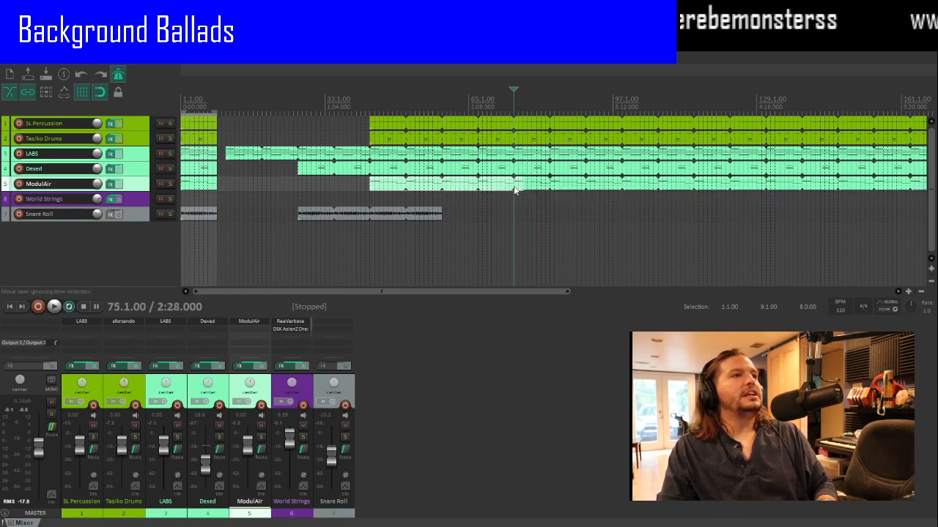
pyautogui.scroll(5, 513, 188)
pyautogui.click(554, 188)
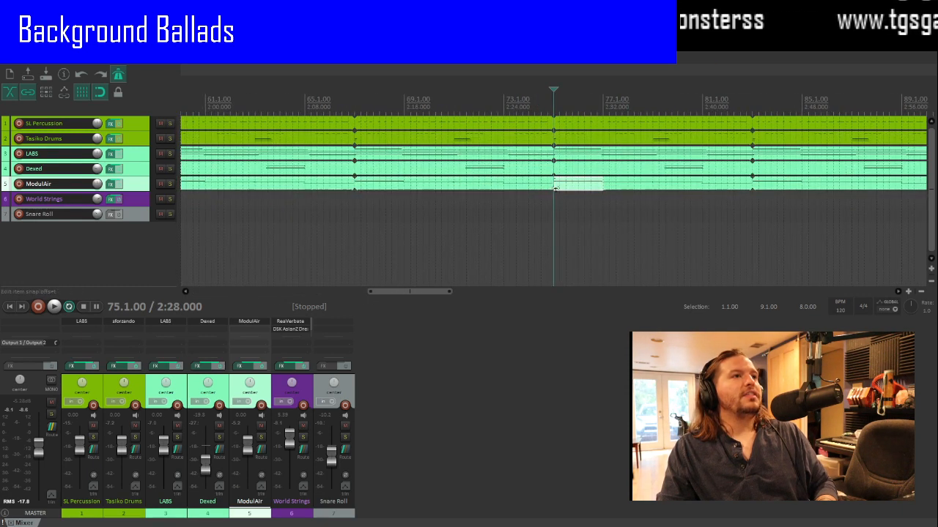
pyautogui.press('Delete')
pyautogui.click(623, 187)
pyautogui.press('Delete')
pyautogui.scroll(-5, 622, 186)
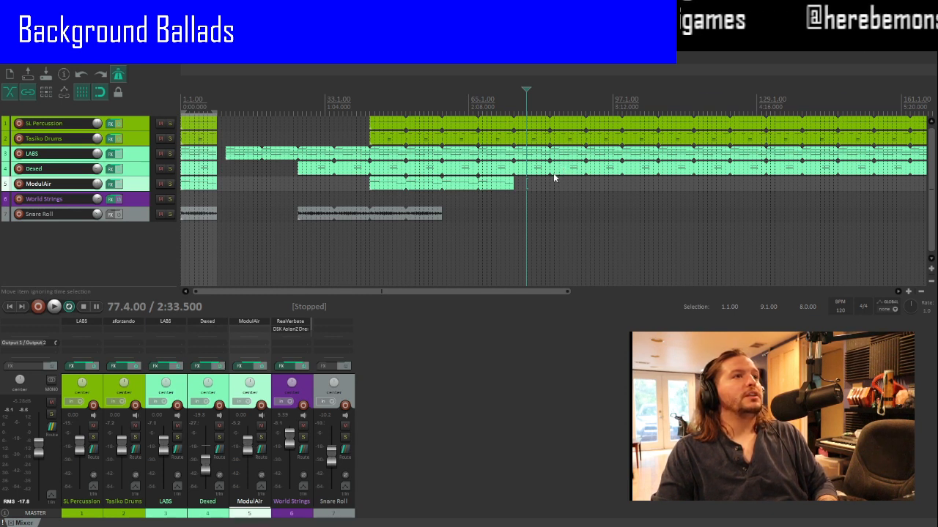
# Step: Split the long Tasiko Drums item at bar 75
pyautogui.click(532, 138)
pyautogui.click(517, 143)
pyautogui.scroll(4, 513, 145)
pyautogui.click(536, 144)
pyautogui.press('s')
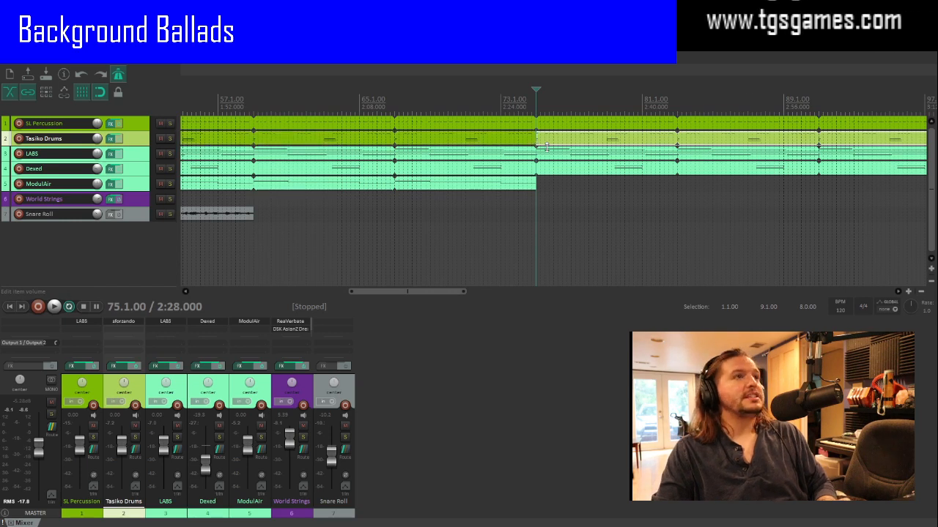
# Step: Delete the part of the Tasiko Drums item that follows the split at bar 75
pyautogui.click(555, 144)
pyautogui.press('Delete')
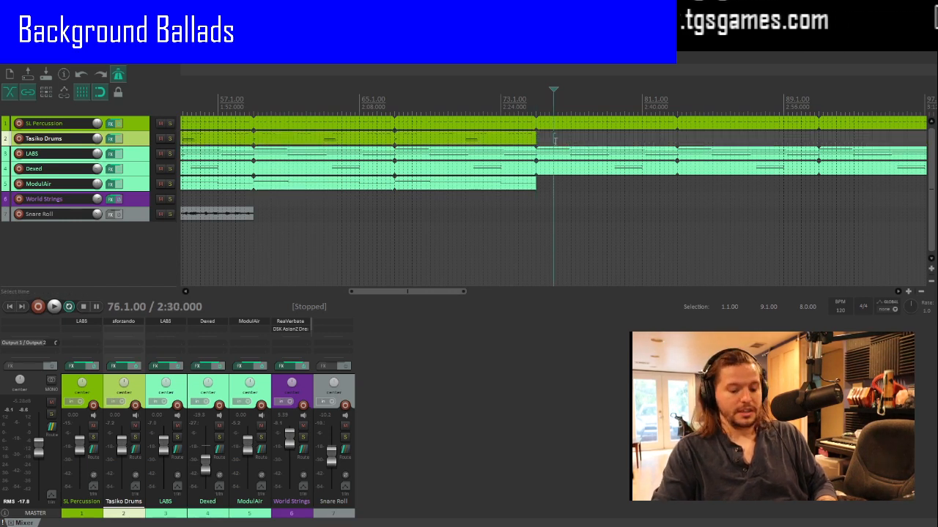
# Step: Play the arrangement from bar 41 and turn off the metronome
pyautogui.scroll(-4, 494, 169)
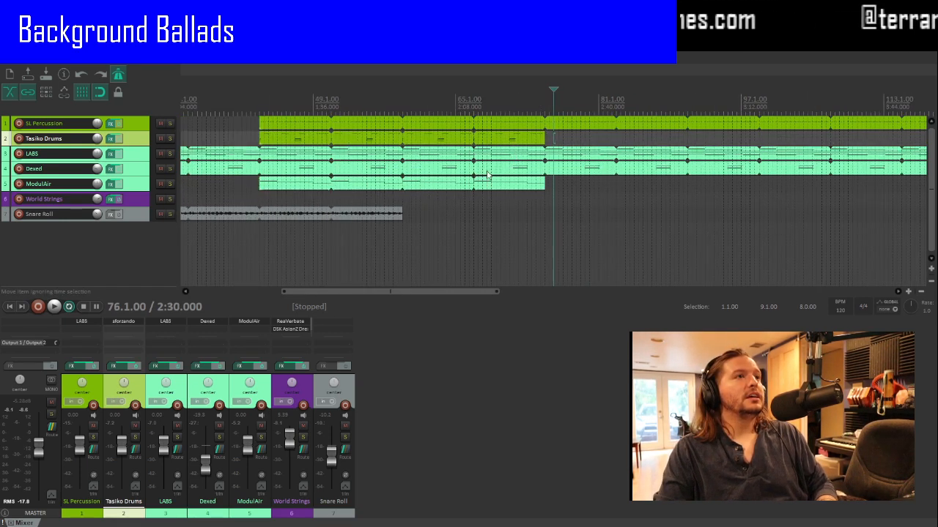
pyautogui.click(249, 184)
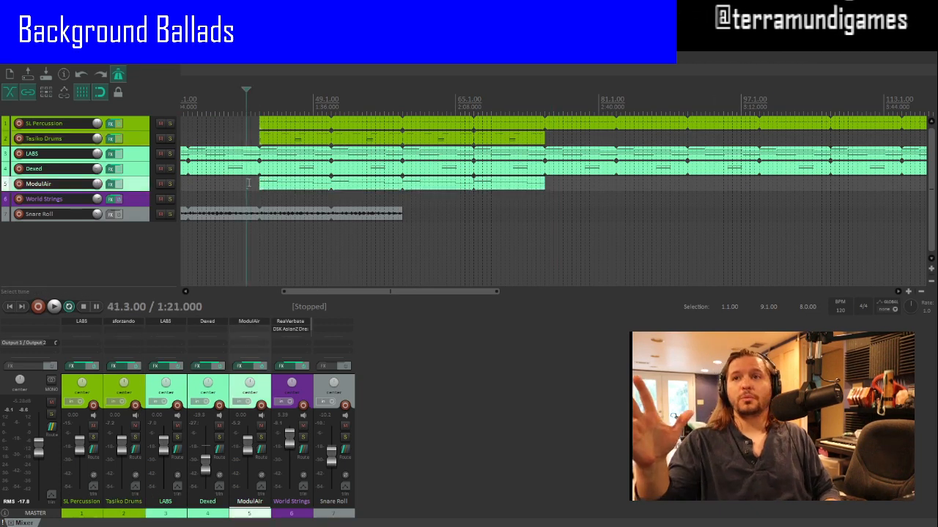
pyautogui.press('space')
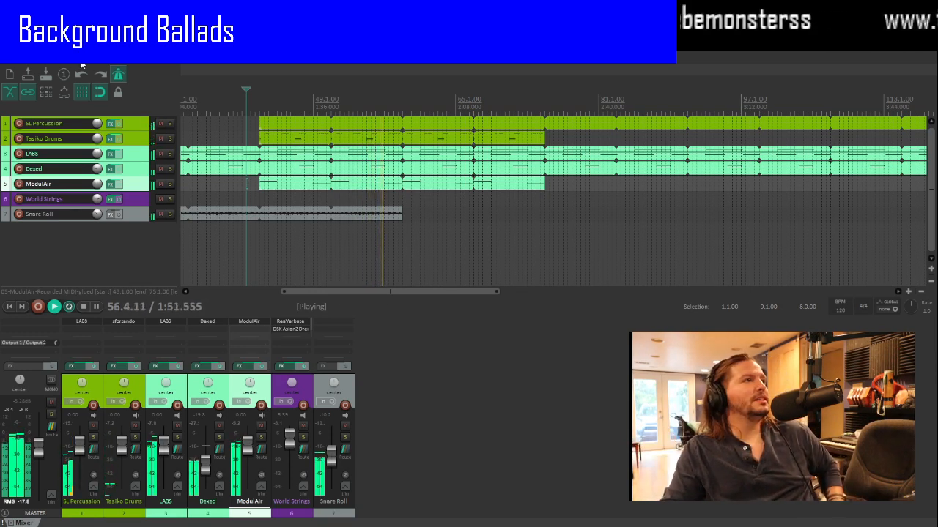
pyautogui.click(116, 74)
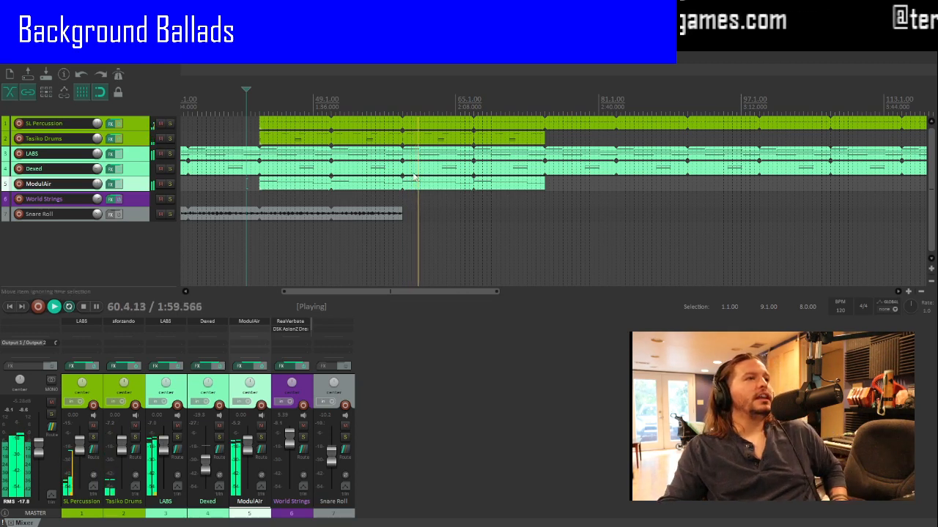
# Step: Extend the long Snare Roll item to bar 75 and split it at bar 67
pyautogui.moveTo(401, 213); pyautogui.dragTo(544, 213)
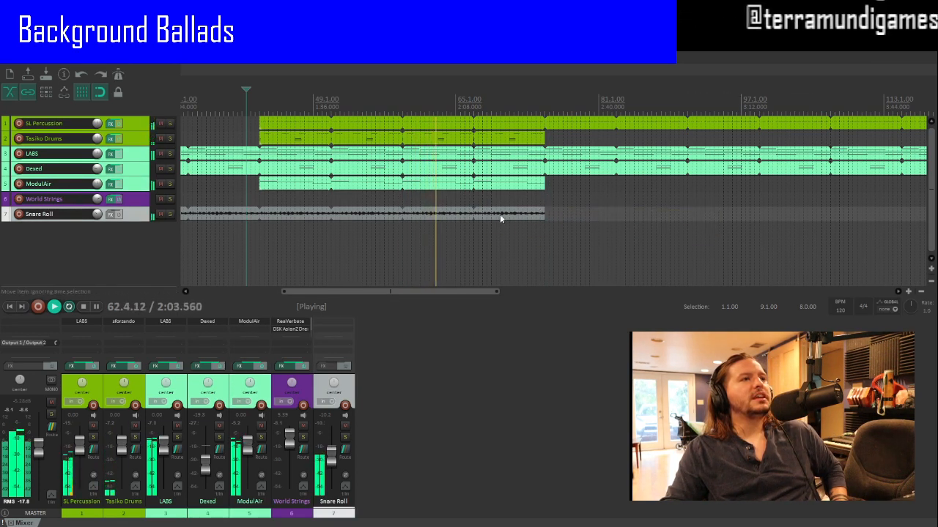
pyautogui.click(501, 215)
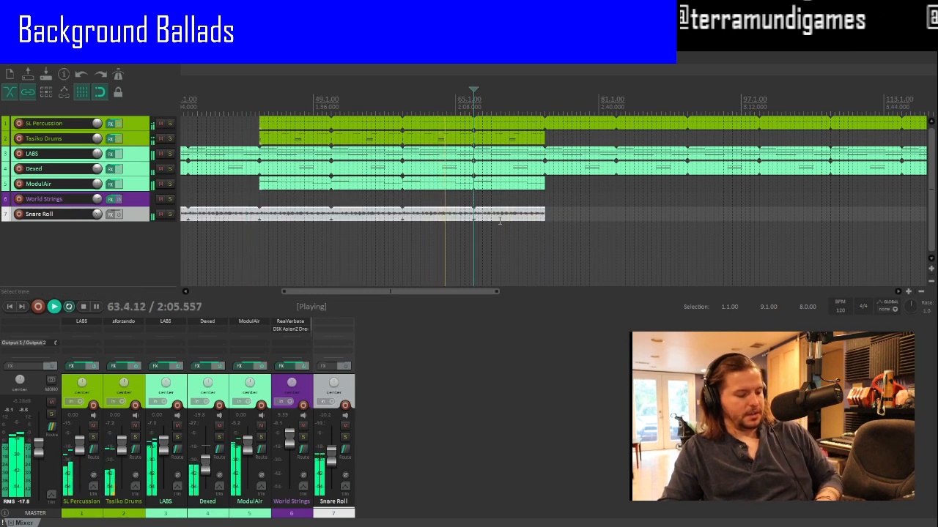
pyautogui.press('s')
# Step: Add a fade-out to the end of the last Snare Roll item, from bar 73 to bar 75
pyautogui.scroll(4, 501, 219)
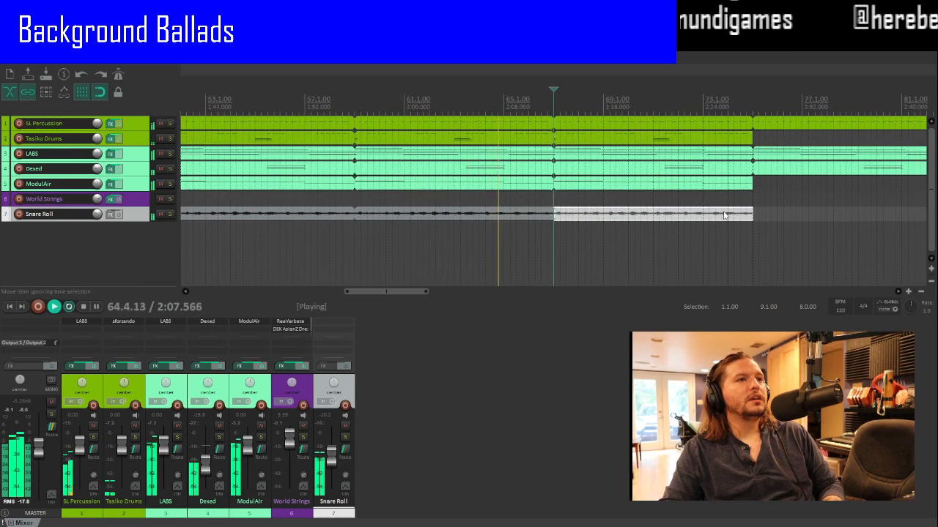
pyautogui.moveTo(752, 214)
pyautogui.mouseDown()
pyautogui.moveTo(736, 213)
pyautogui.moveTo(752, 215)
pyautogui.mouseUp()
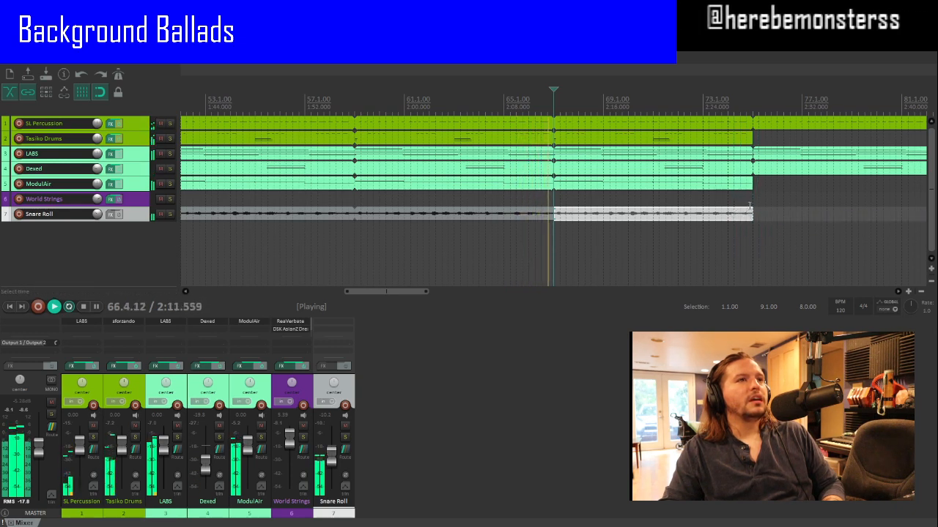
pyautogui.scroll(2, 748, 213)
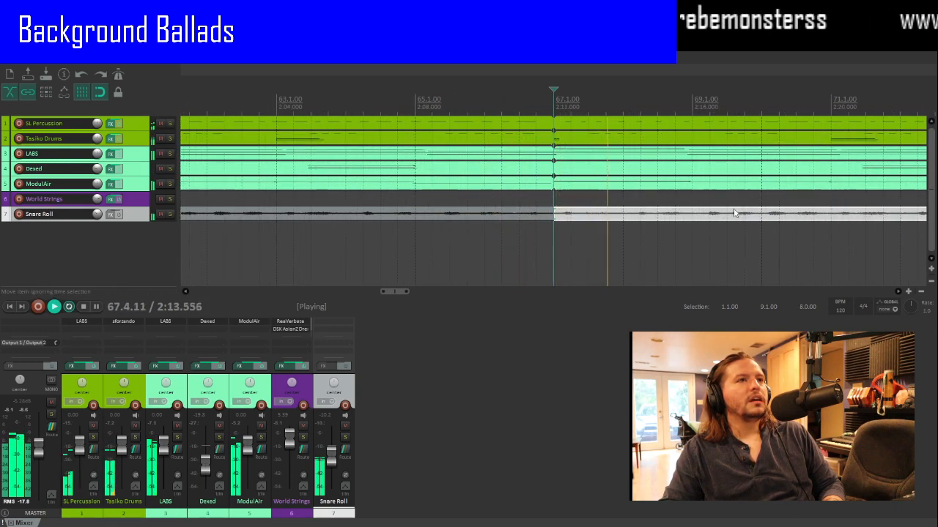
pyautogui.scroll(1, 740, 213)
pyautogui.moveTo(730, 213); pyautogui.dragTo(597, 213)
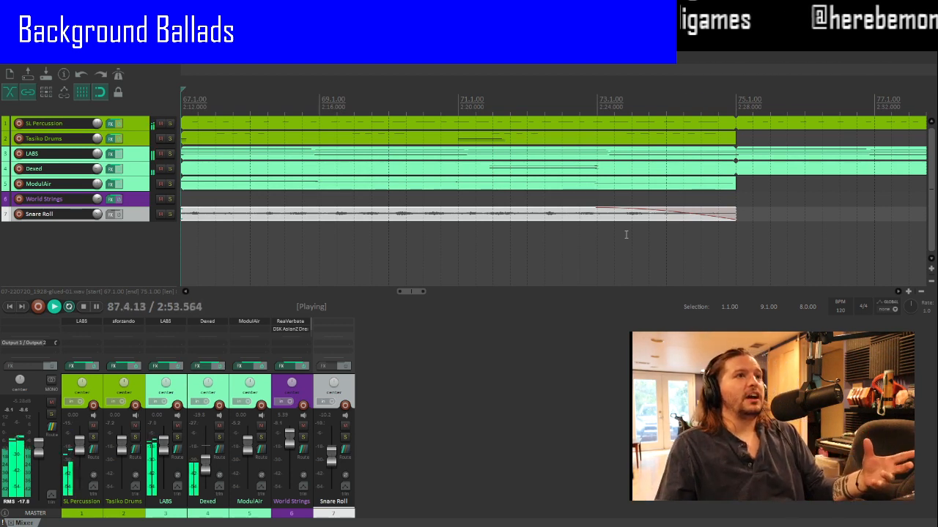
# Step: Listen to the section after bar 75 against the whole arrangement, and stop playback
pyautogui.scroll(-8, 625, 234)
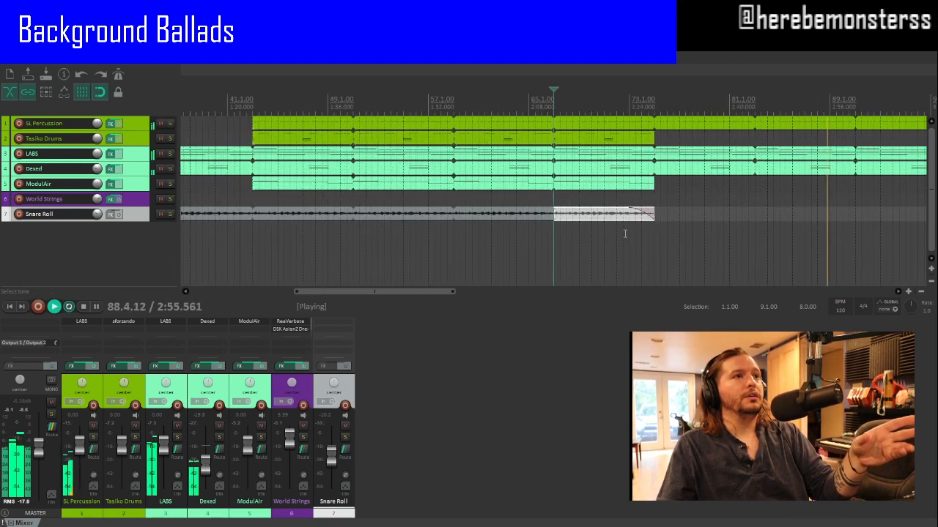
pyautogui.scroll(-3, 625, 234)
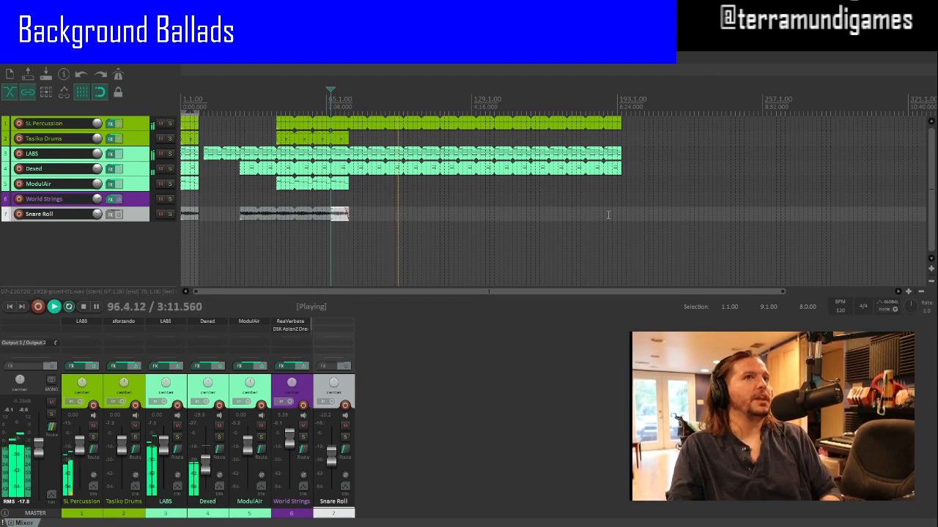
pyautogui.click(388, 174)
pyautogui.scroll(5, 389, 174)
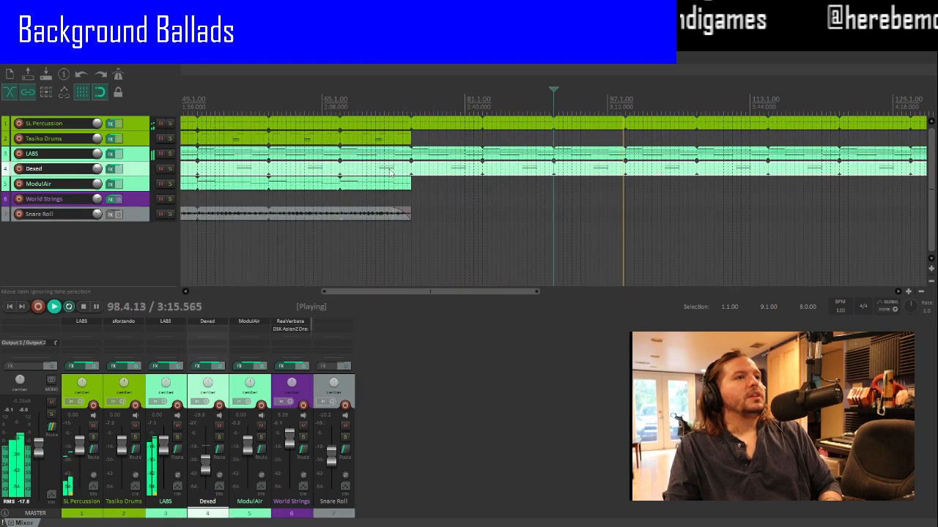
pyautogui.press('space')
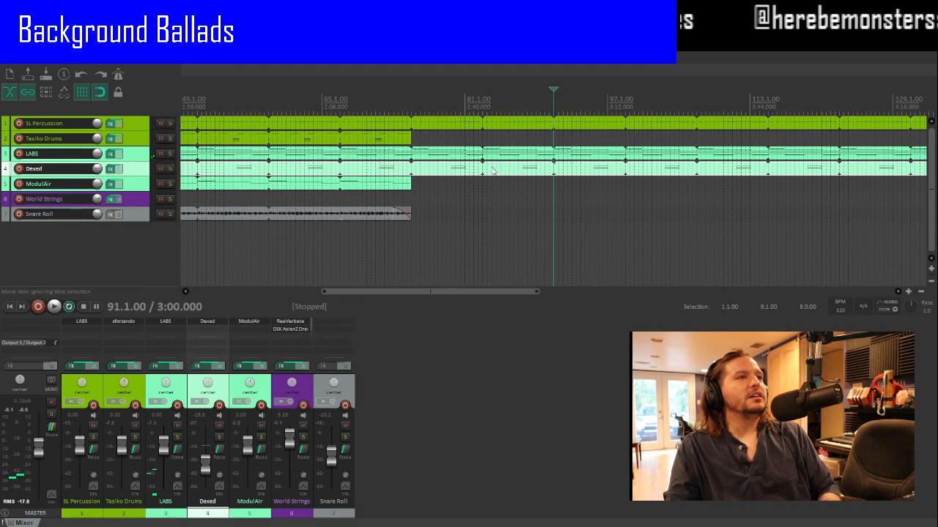
# Step: Copy the ModulAir item that ends at bar 75 and paste it at bar 107
pyautogui.click(652, 171)
pyautogui.click(697, 171)
pyautogui.click(395, 185)
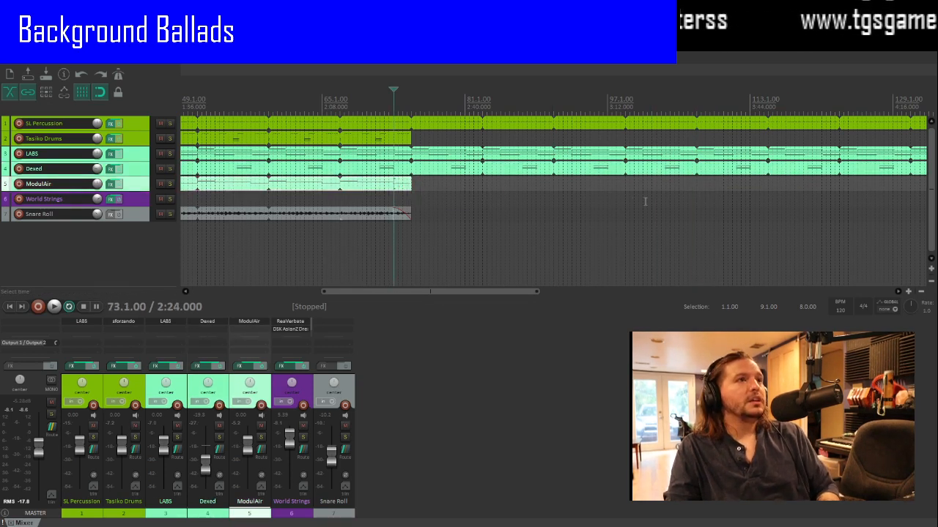
pyautogui.click(697, 186)
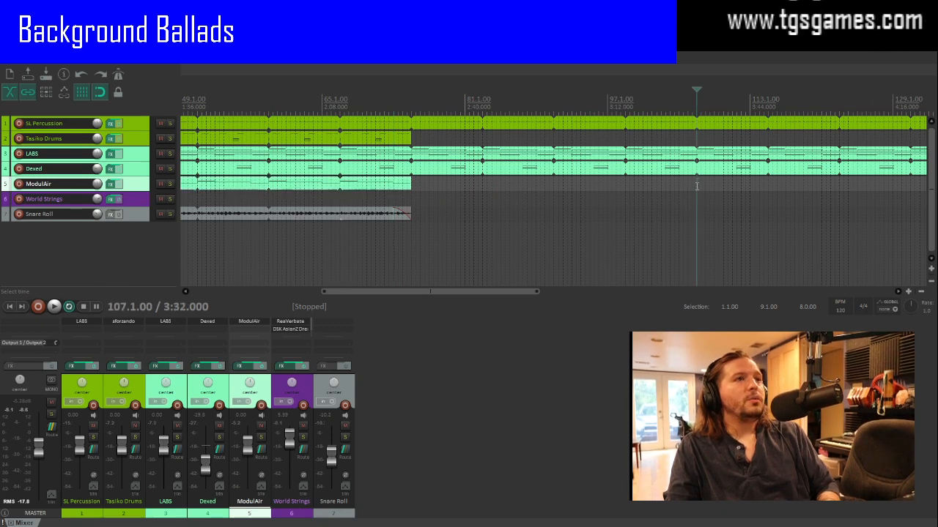
pyautogui.hotkey('ctrl', 'v')
# Step: Copy the long Snare Roll item that ends at bar 67 and paste it at bar 107
pyautogui.scroll(-3, 376, 200)
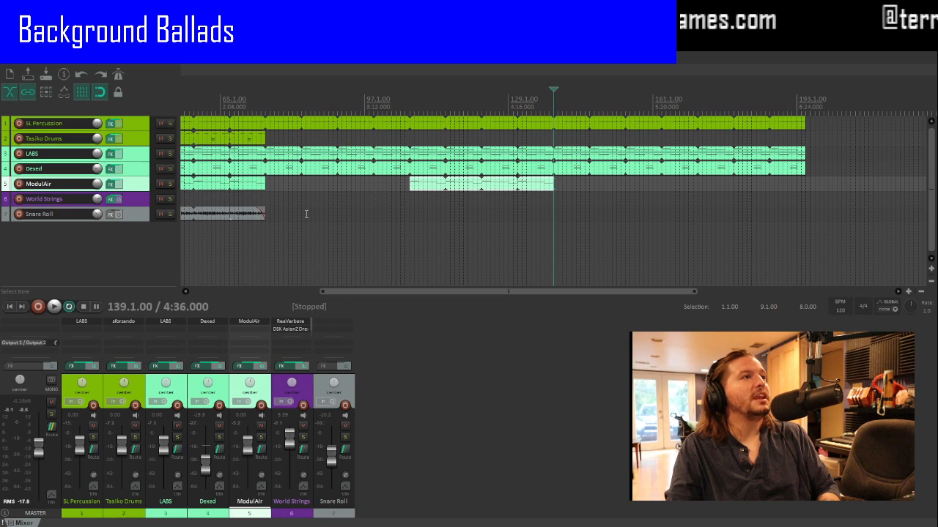
pyautogui.click(241, 214)
pyautogui.click(212, 216)
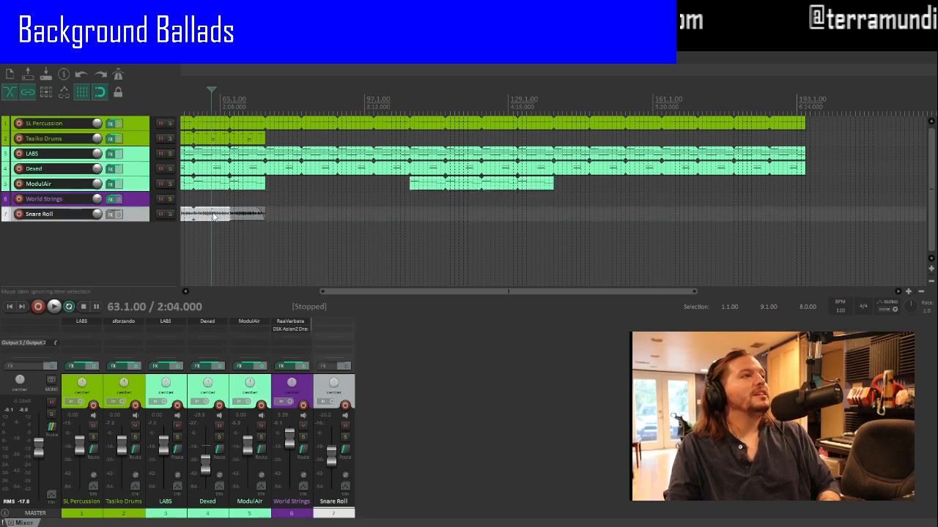
pyautogui.click(410, 213)
pyautogui.hotkey('ctrl', 'v')
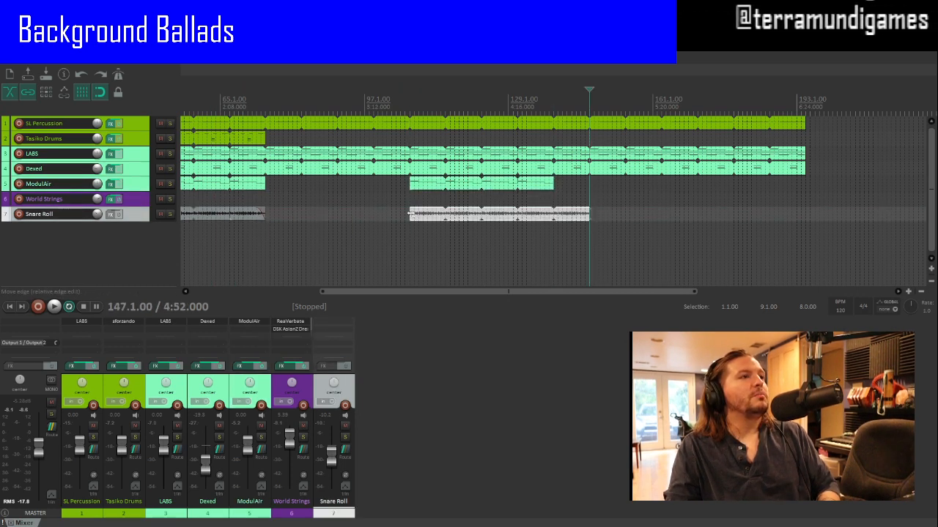
# Step: Split the LABS item on track 3 at bars 107 and 139 and delete the section between the splits
pyautogui.scroll(5, 436, 213)
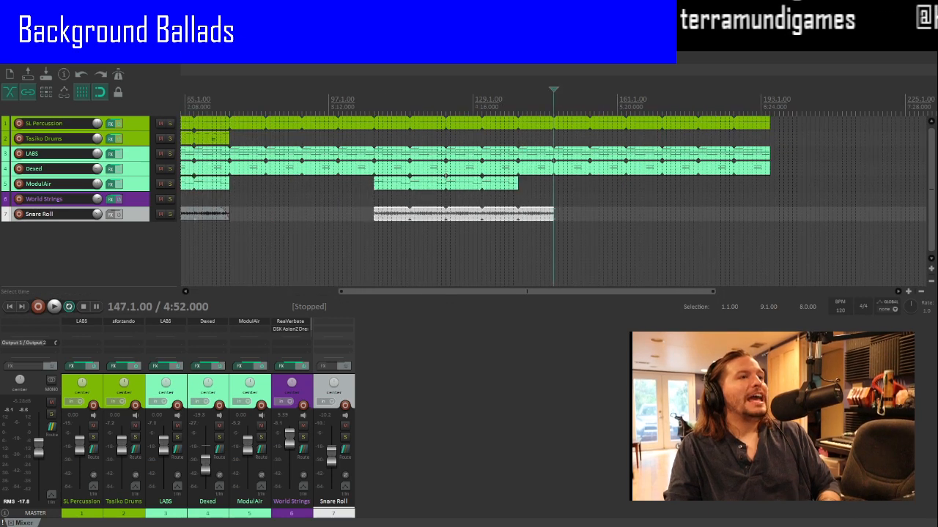
pyautogui.scroll(-2, 473, 178)
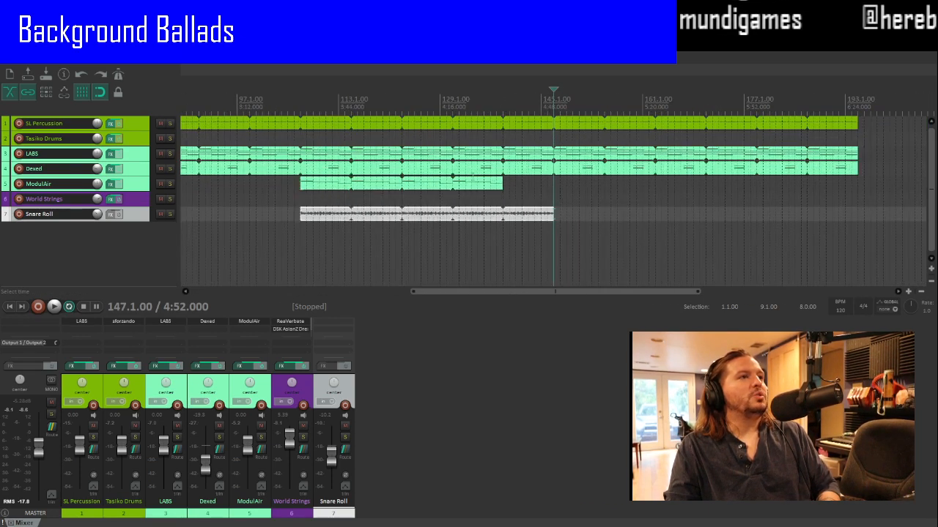
pyautogui.click(433, 160)
pyautogui.click(302, 157)
pyautogui.press('s')
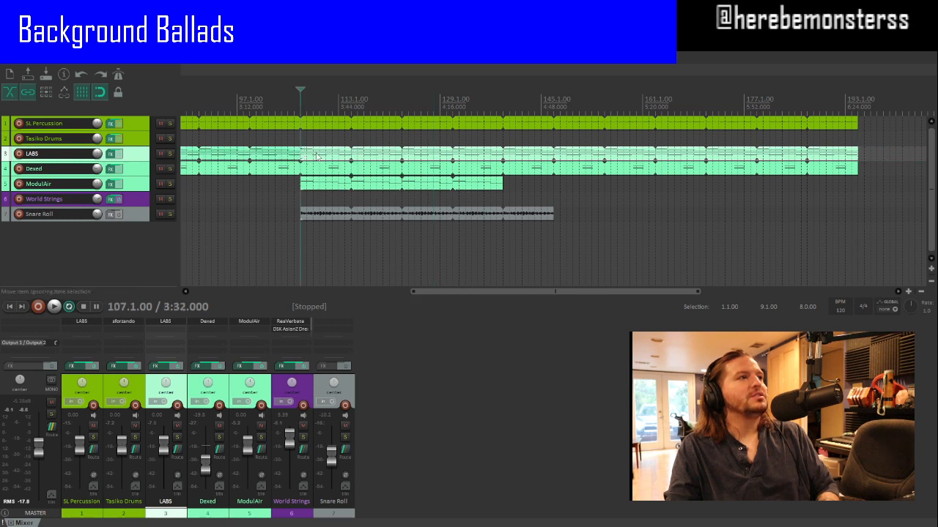
pyautogui.click(502, 159)
pyautogui.press('s')
pyautogui.click(480, 160)
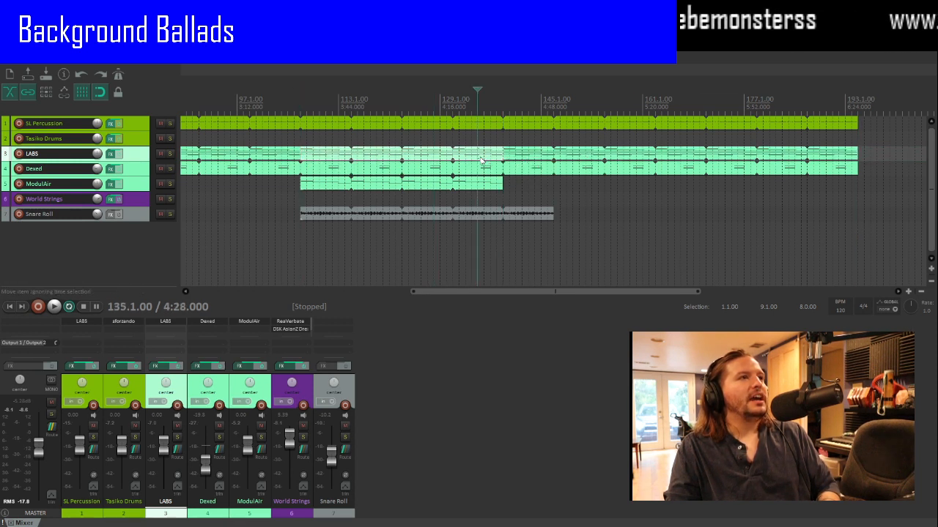
pyautogui.press('Delete')
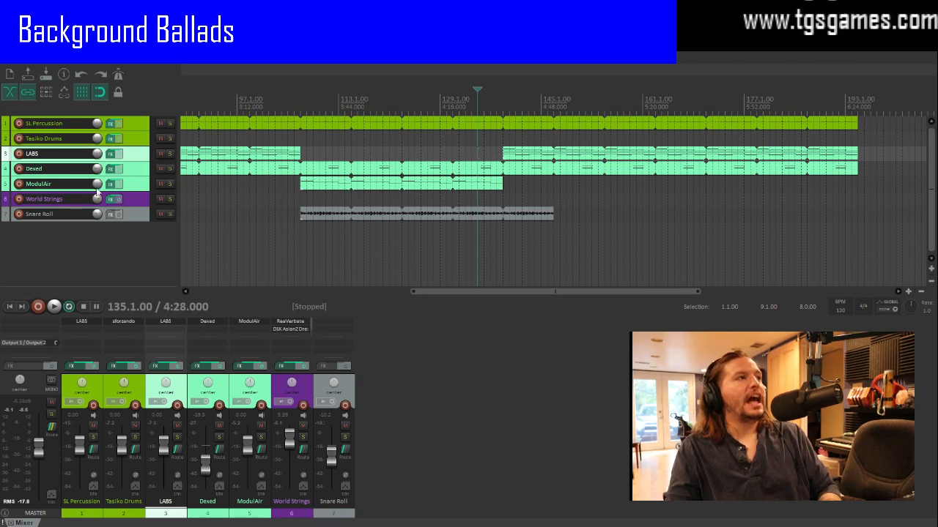
# Step: Copy the Tasiko Drums item that ends at bar 75 and paste it at bar 107
pyautogui.scroll(-2, 215, 157)
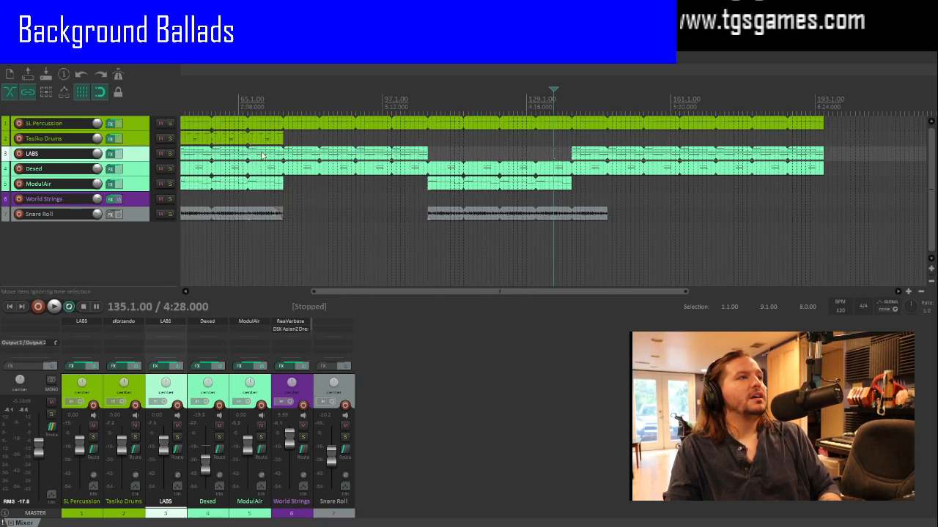
pyautogui.click(265, 140)
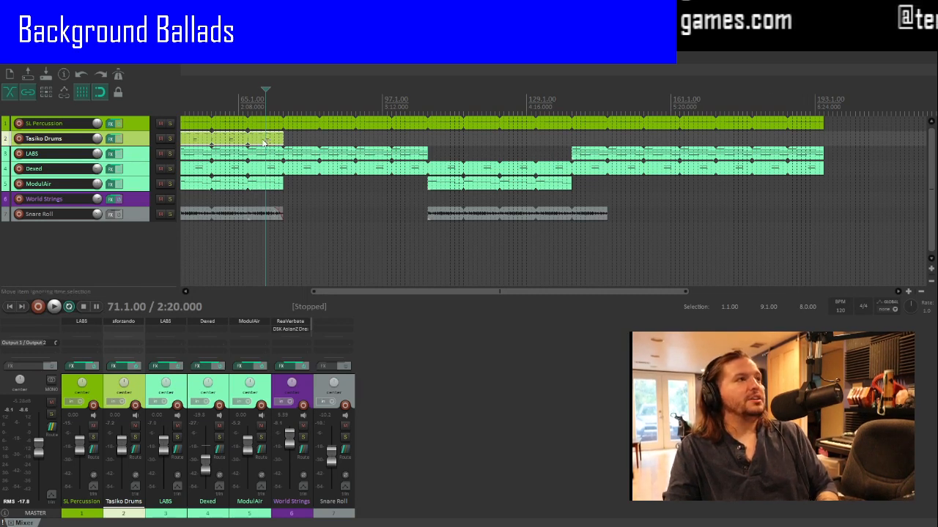
pyautogui.click(431, 140)
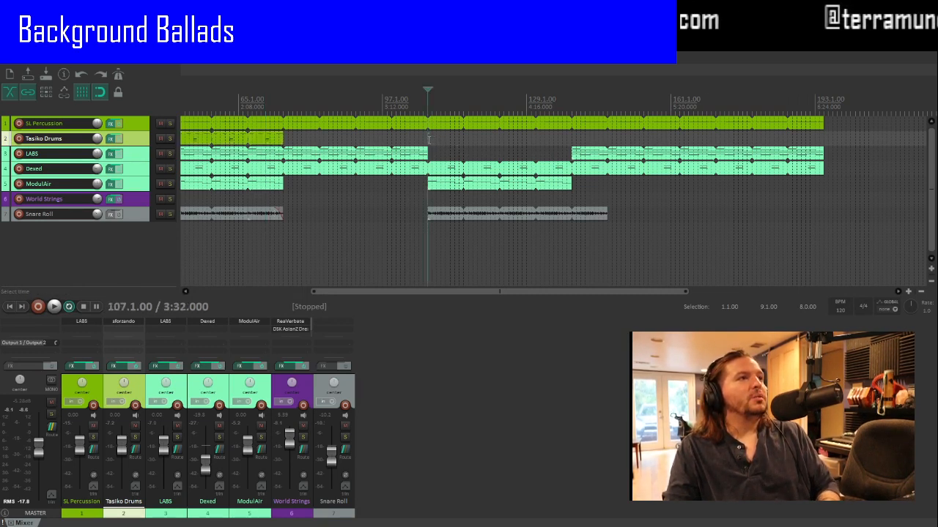
pyautogui.hotkey('ctrl', 'v')
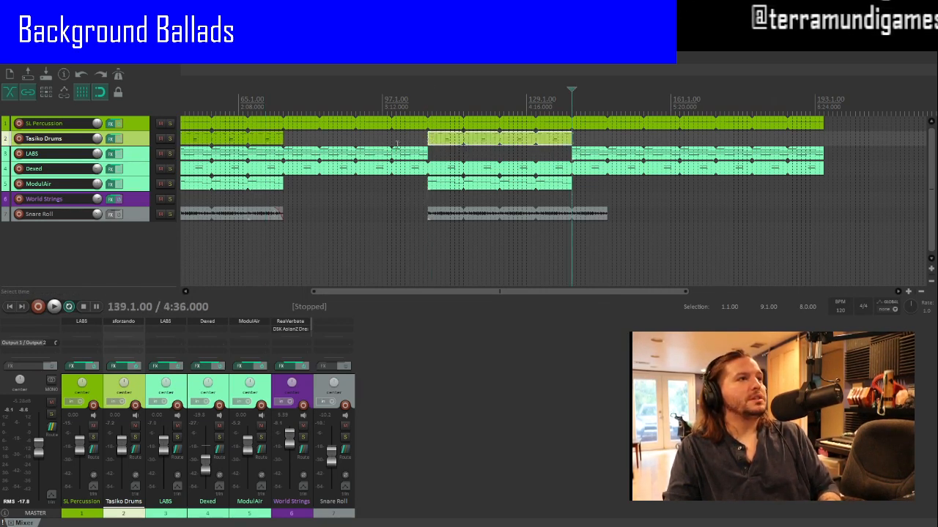
# Step: Play the arrangement from shortly before bar 107 to hear the new section enter
pyautogui.click(388, 137)
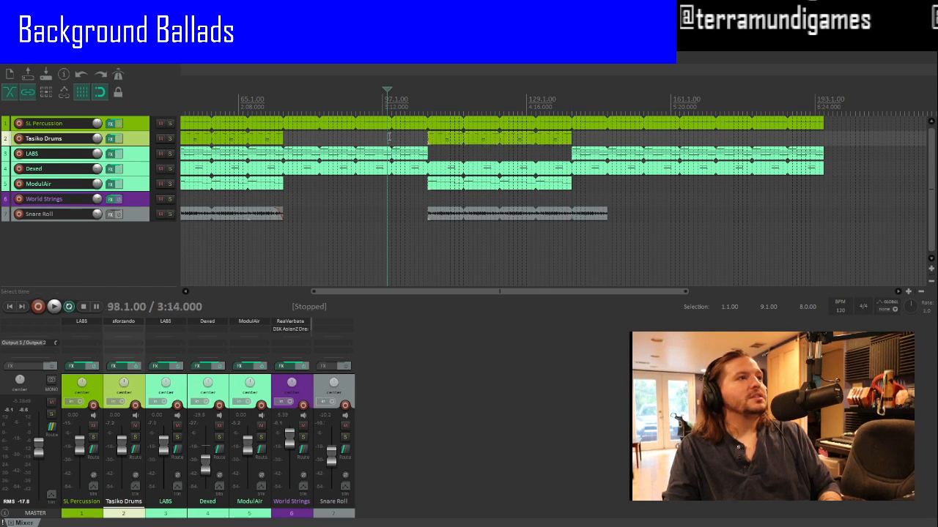
pyautogui.press('space')
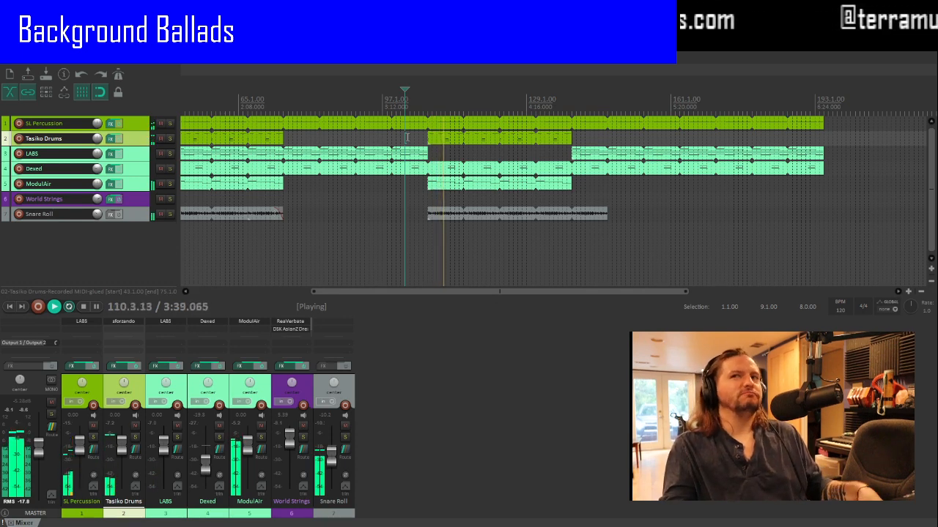
# Step: Add a fade-in of about three bars to the start of the Snare Roll section at bar 107
pyautogui.scroll(-3, 414, 197)
pyautogui.scroll(5, 414, 197)
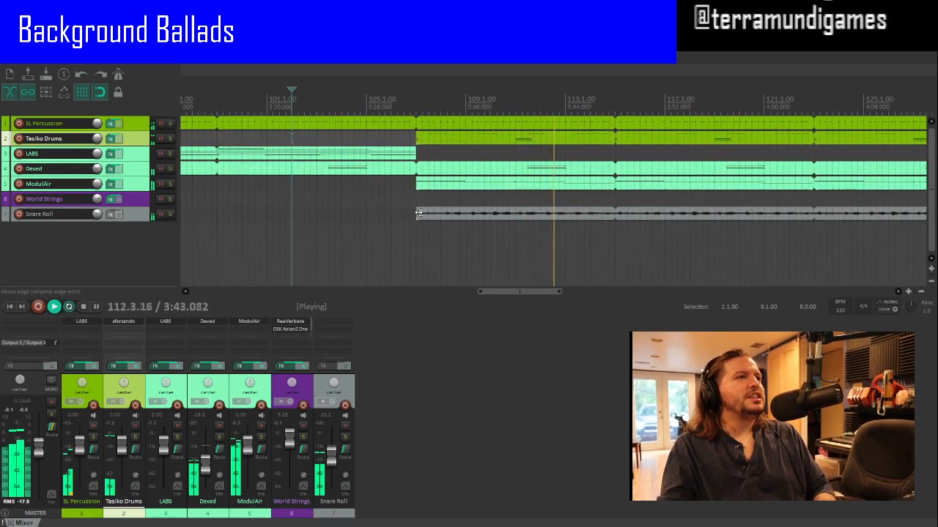
pyautogui.moveTo(401, 211); pyautogui.dragTo(473, 213)
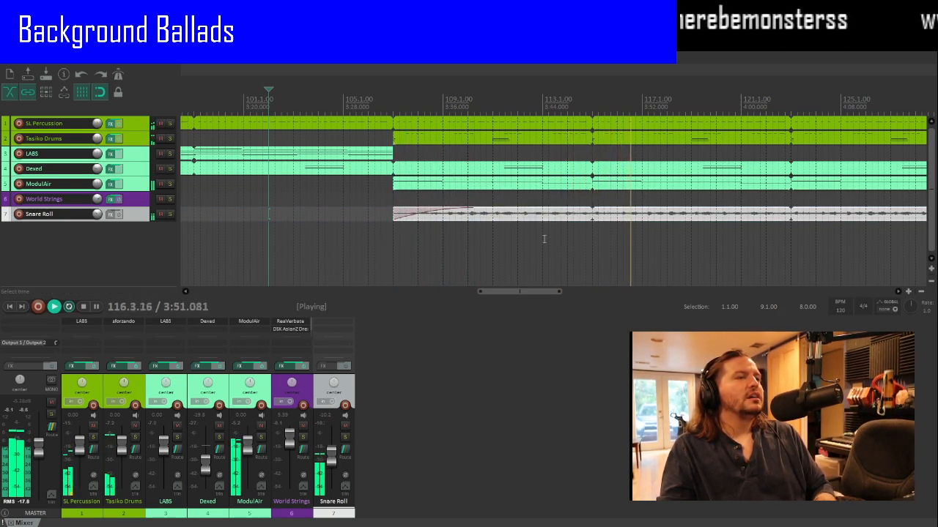
# Step: Move the ModulAir section at bar 107 so it starts at 139.1.00, aligned with the last LABS section
pyautogui.scroll(-2, 541, 236)
pyautogui.scroll(-3, 542, 236)
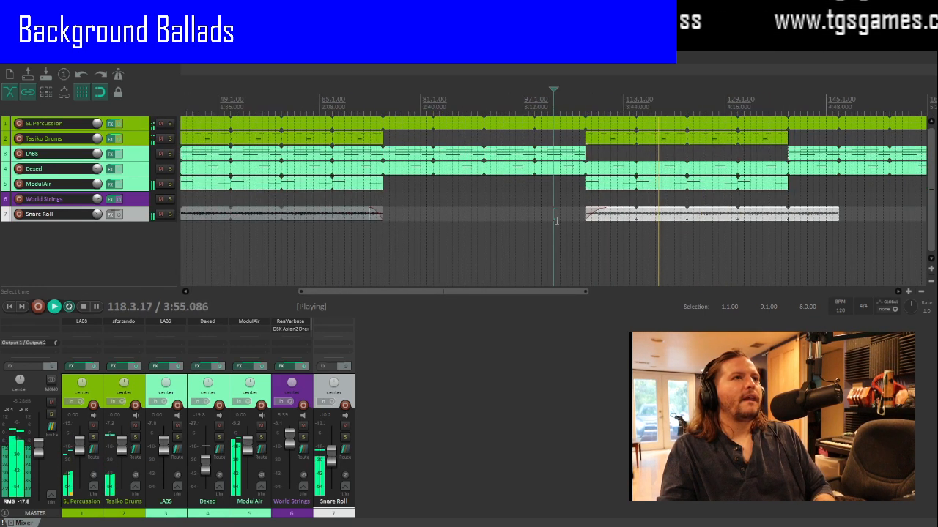
pyautogui.click(670, 190)
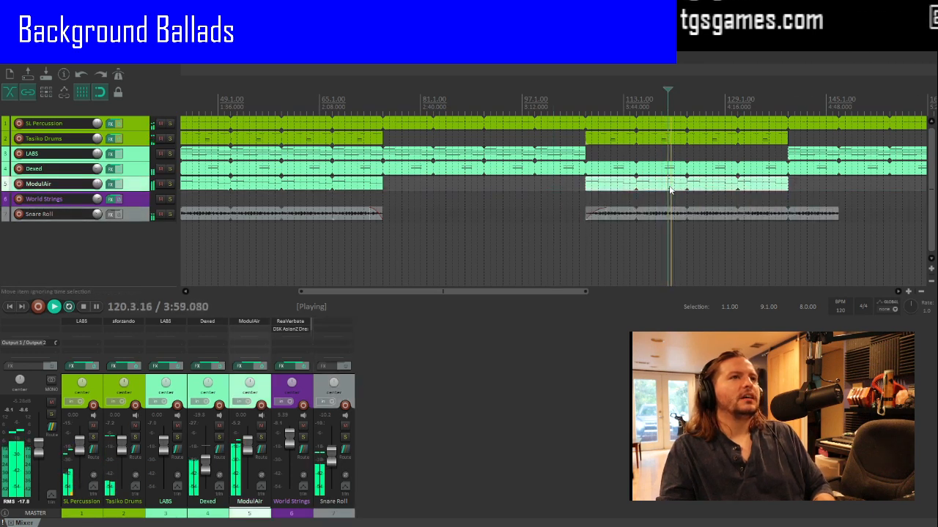
pyautogui.moveTo(665, 189); pyautogui.dragTo(879, 192)
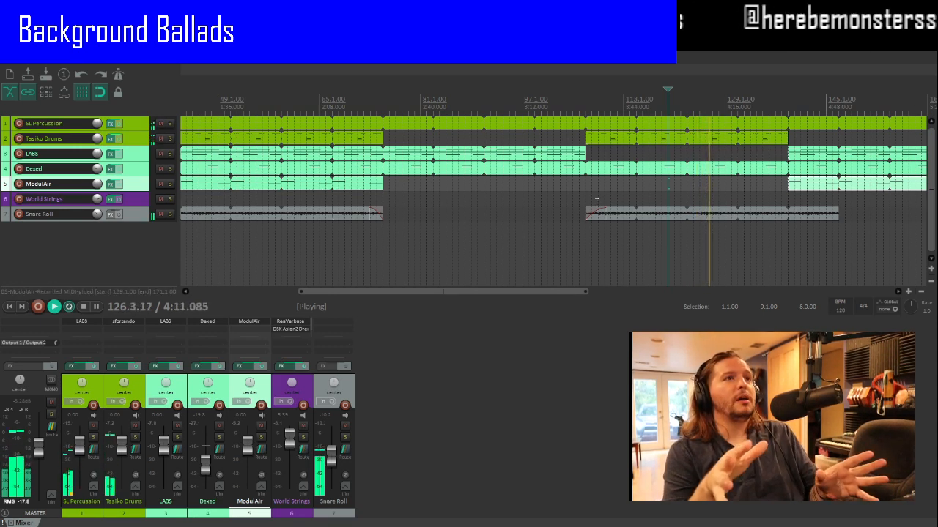
# Step: Stop playback of the full arrangement and play the opening loop from 1.1.00 to 9.1.00
pyautogui.hscroll(2, 591, 207)
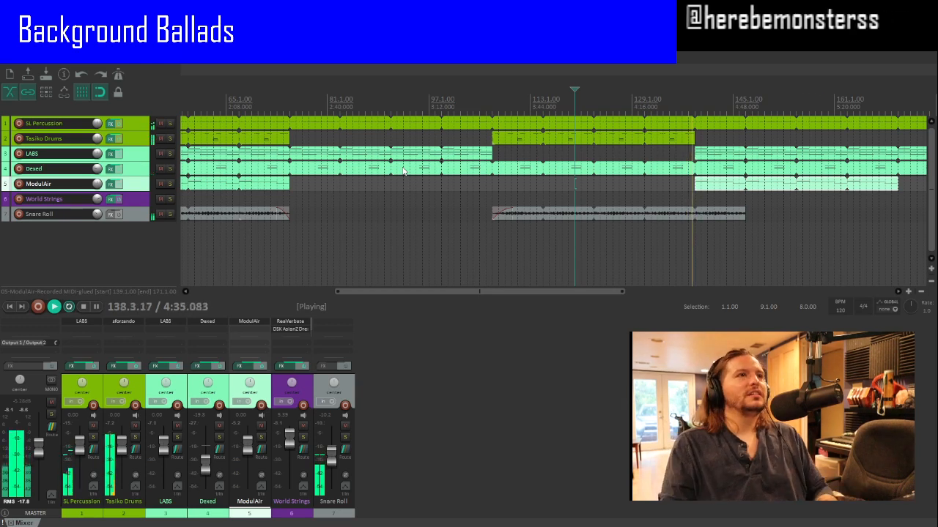
pyautogui.scroll(3, 402, 171)
pyautogui.scroll(-1, 402, 171)
pyautogui.scroll(-2, 403, 171)
pyautogui.press('space')
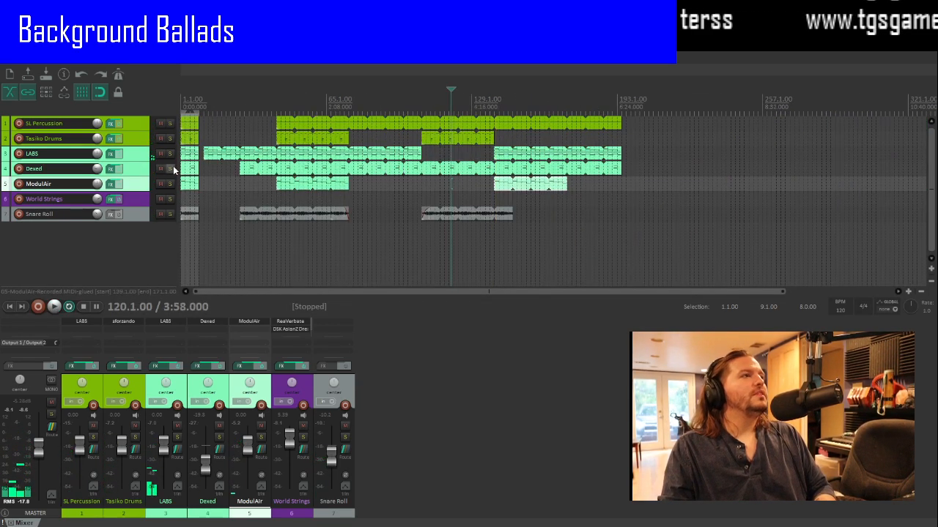
pyautogui.scroll(6, 194, 173)
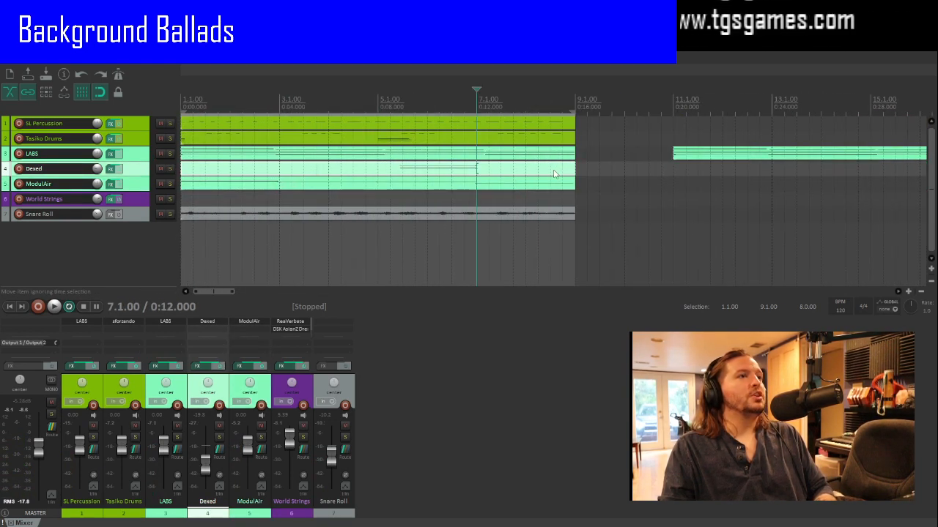
pyautogui.click(552, 173)
pyautogui.press('space')
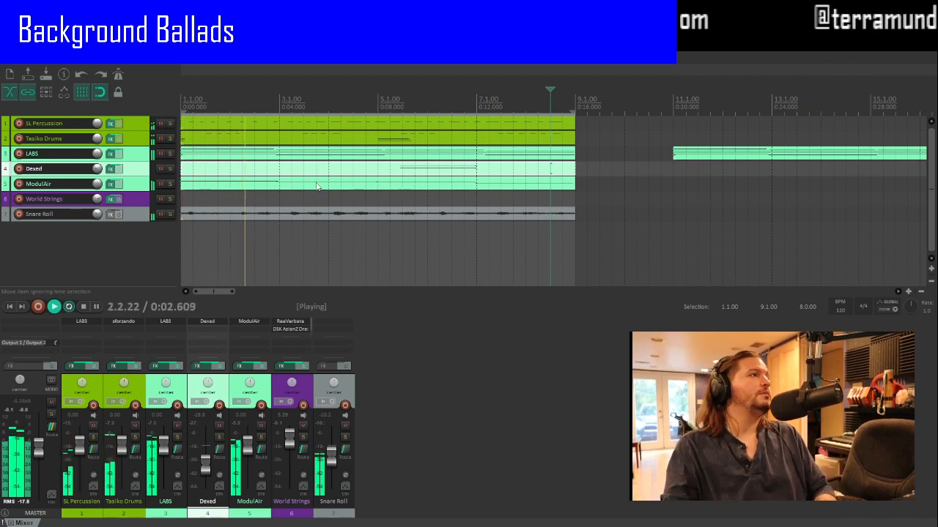
# Step: Arm the Dexed track, start recording over the opening loop, and raise its volume to just above -10 dB
pyautogui.click(19, 170)
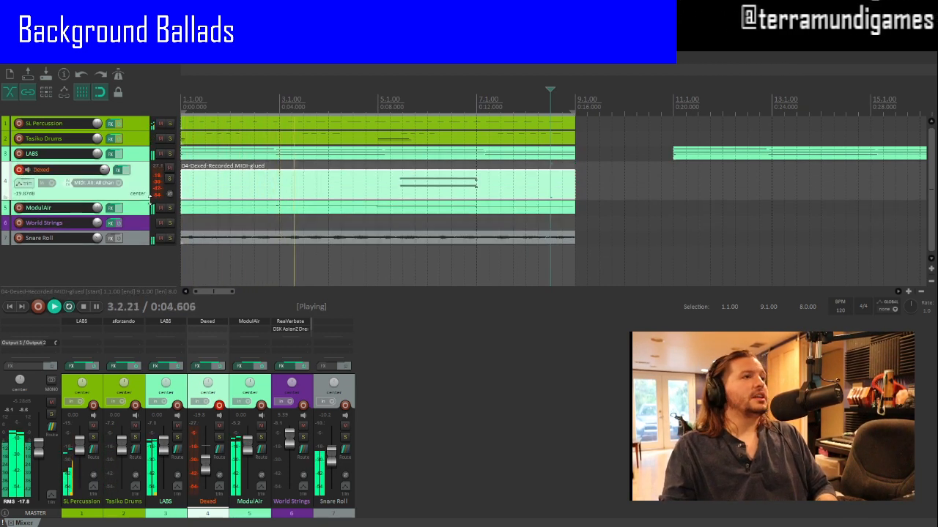
pyautogui.hotkey('ctrl', 'r')
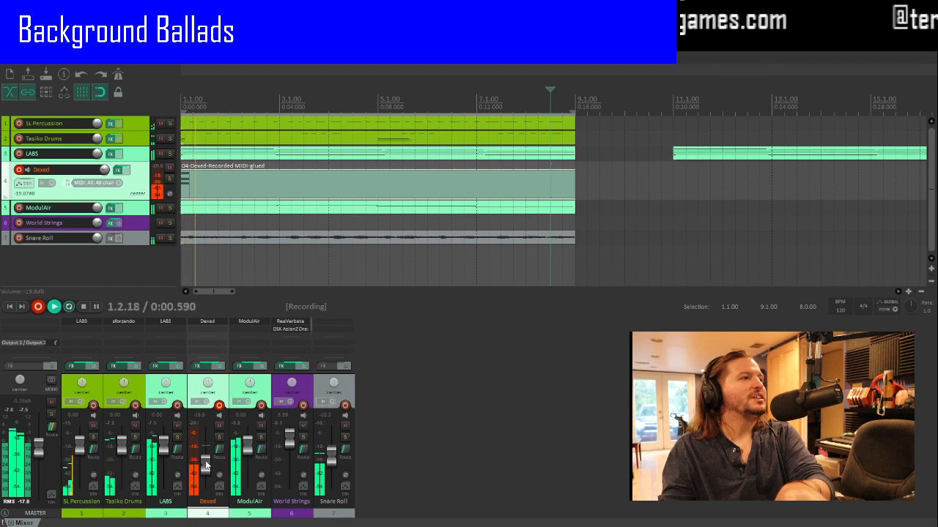
pyautogui.moveTo(206, 465); pyautogui.dragTo(206, 457)
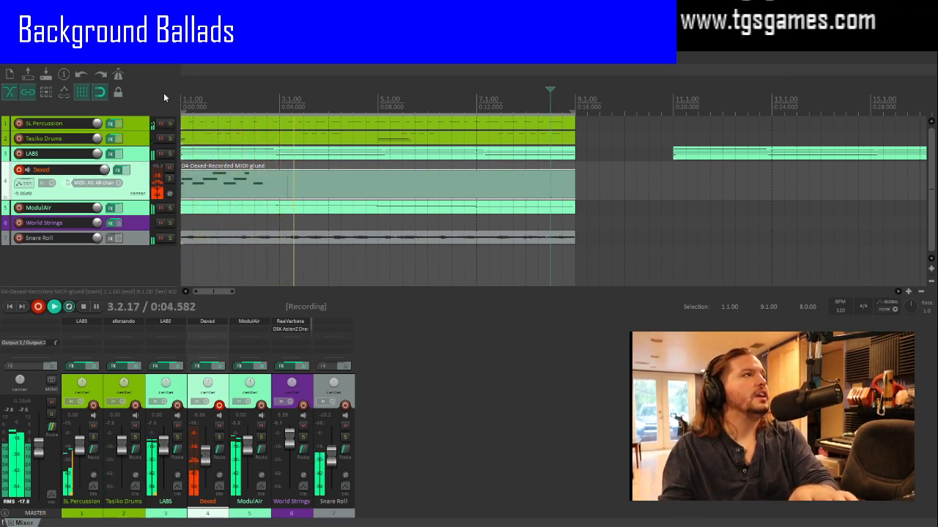
# Step: Record a repeating MIDI pattern on the Dexed track across bars 1 to 9 with the metronome on, and play it back
pyautogui.click(118, 75)
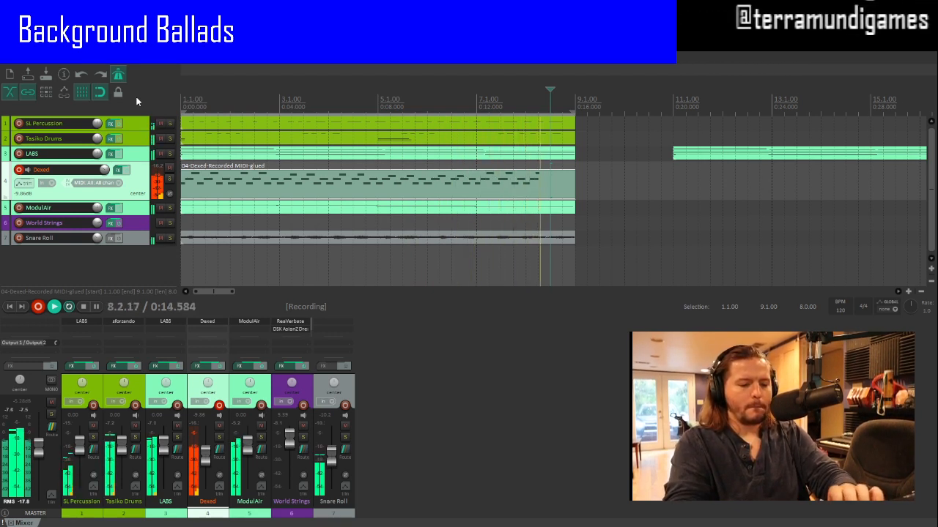
pyautogui.scroll(-1, 136, 102)
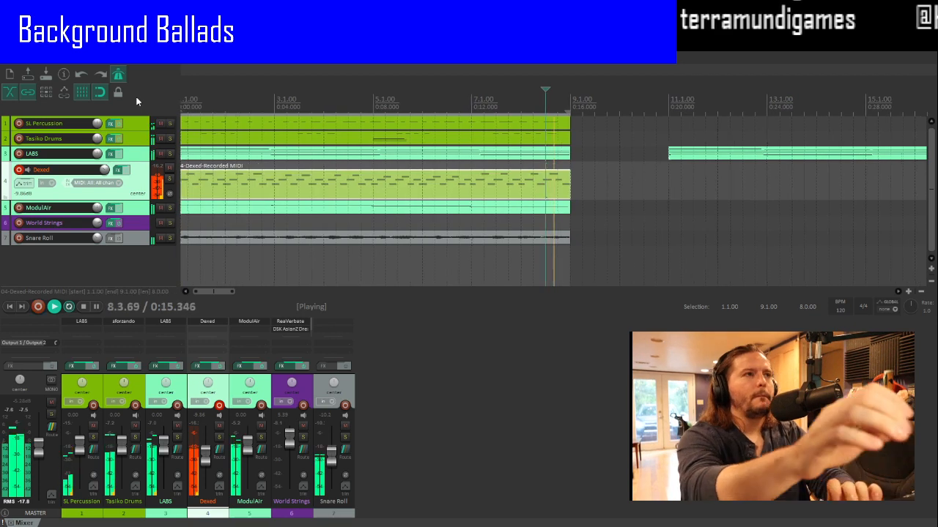
pyautogui.scroll(1, 137, 101)
pyautogui.scroll(3, 137, 102)
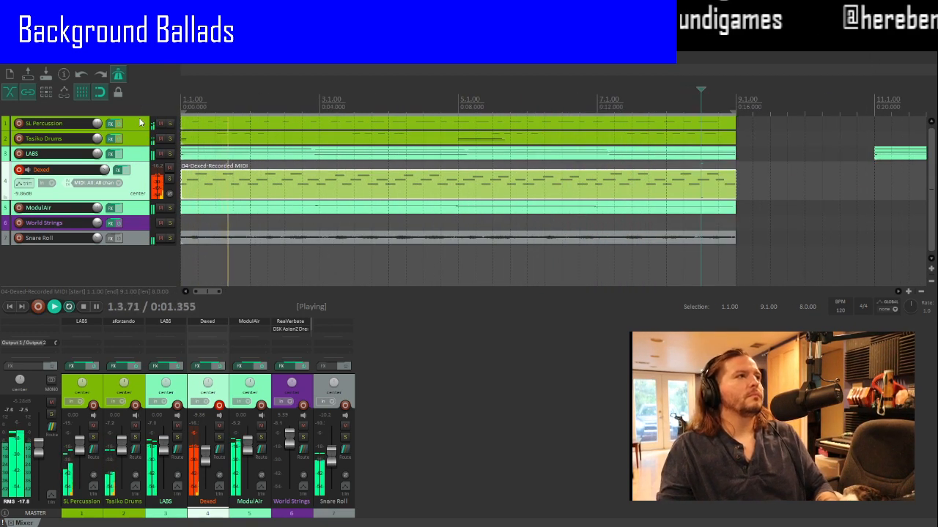
pyautogui.press('space')
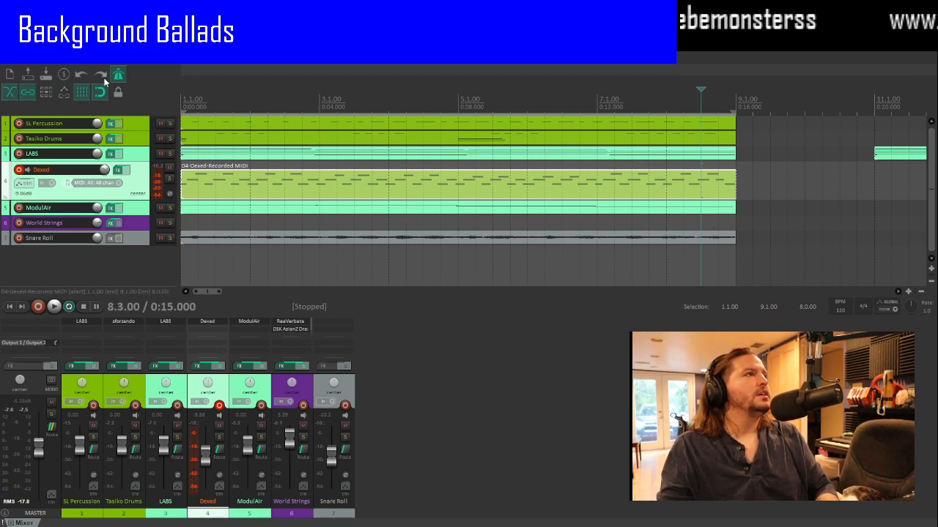
# Step: Play the Dexed pattern with the other tracks in the opening loop, and listen again from the start
pyautogui.click(336, 196)
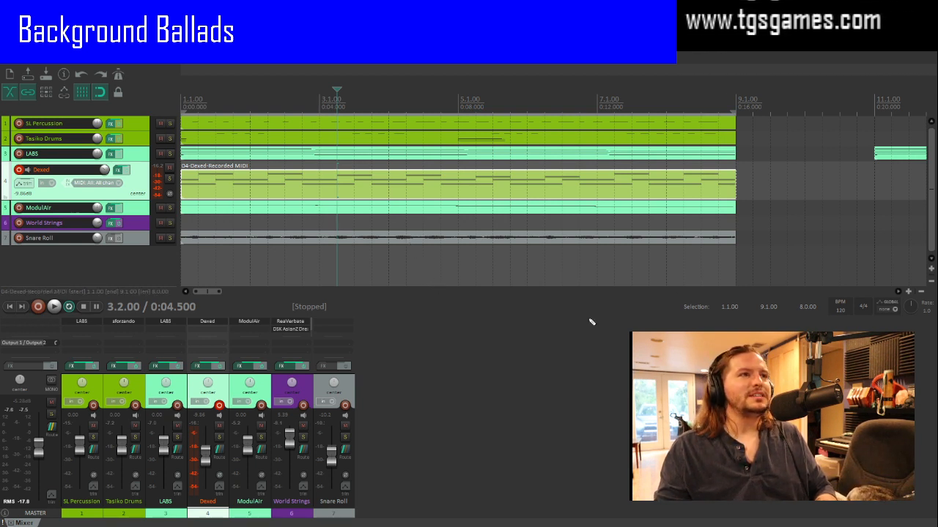
pyautogui.press('space')
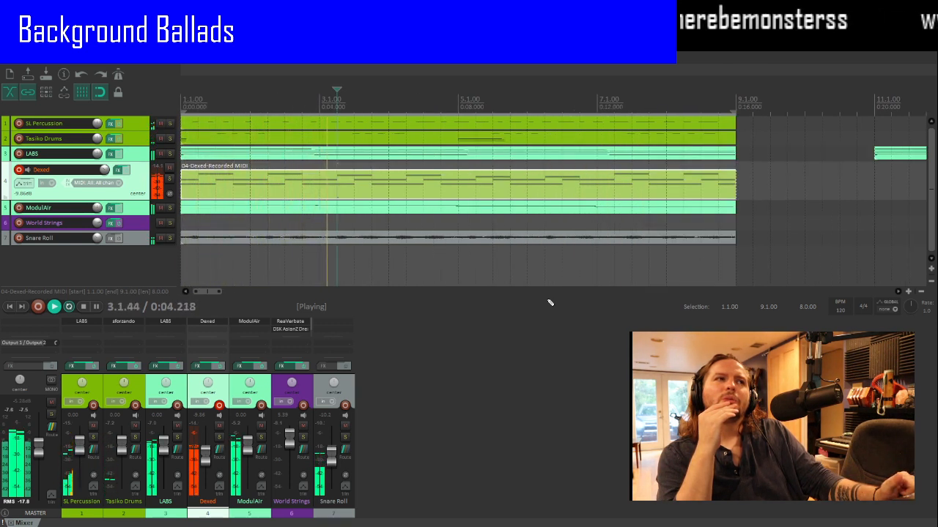
pyautogui.press('space')
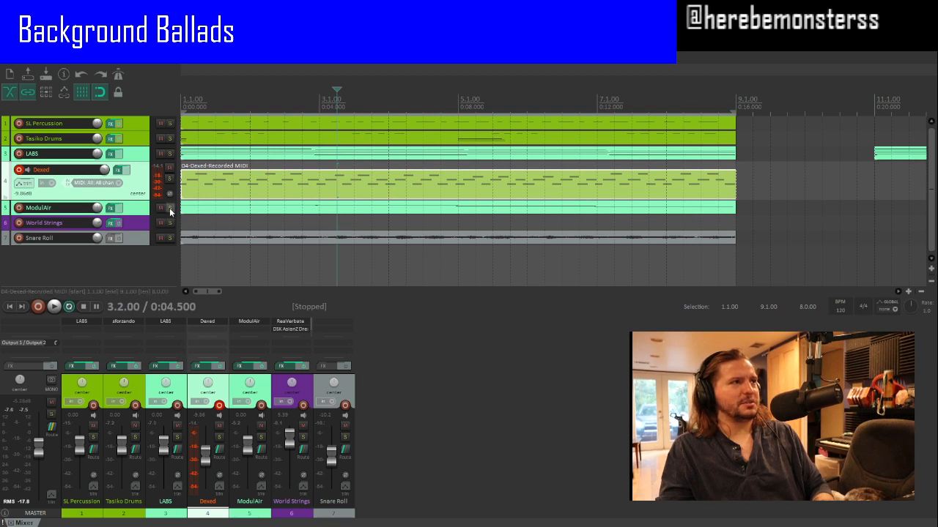
pyautogui.press('Home')
pyautogui.press('space')
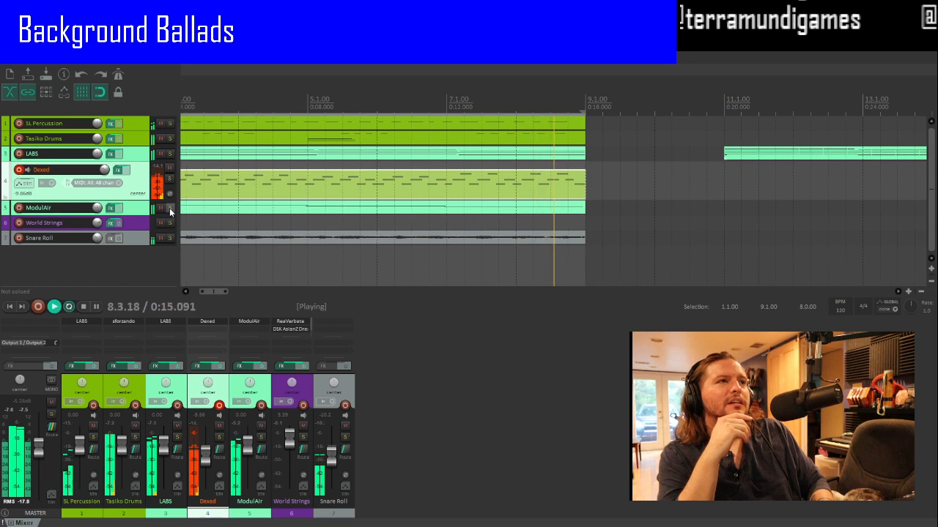
pyautogui.press('space')
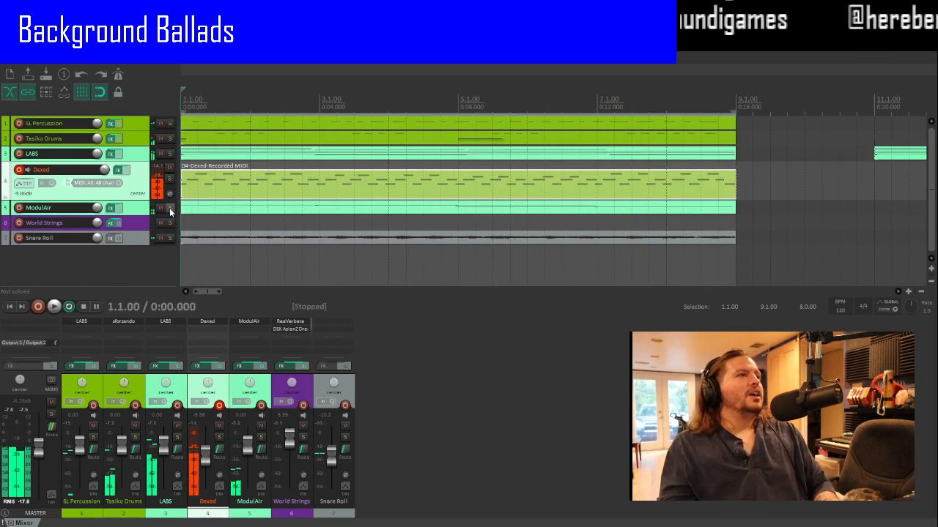
# Step: Undo the last change to the Dexed pattern and play the opening loop again from 2.1.00
pyautogui.click(255, 189)
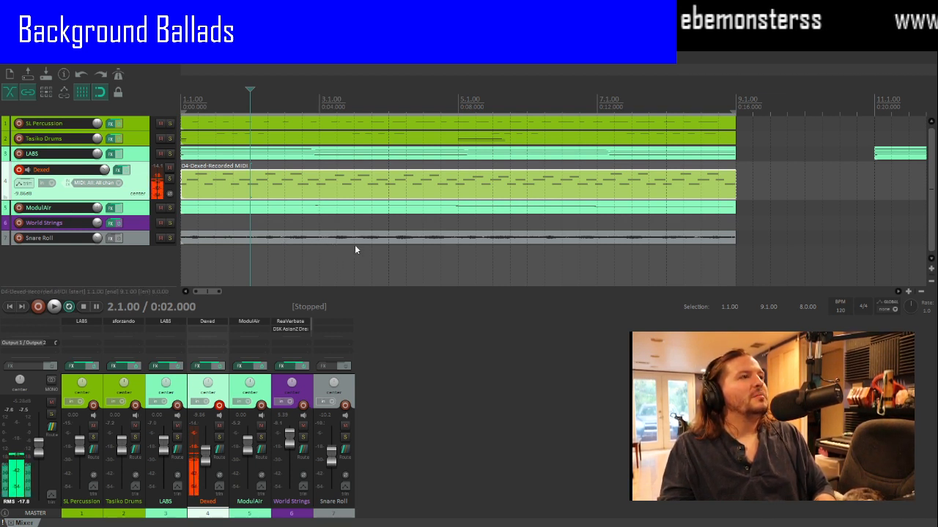
pyautogui.press('Home')
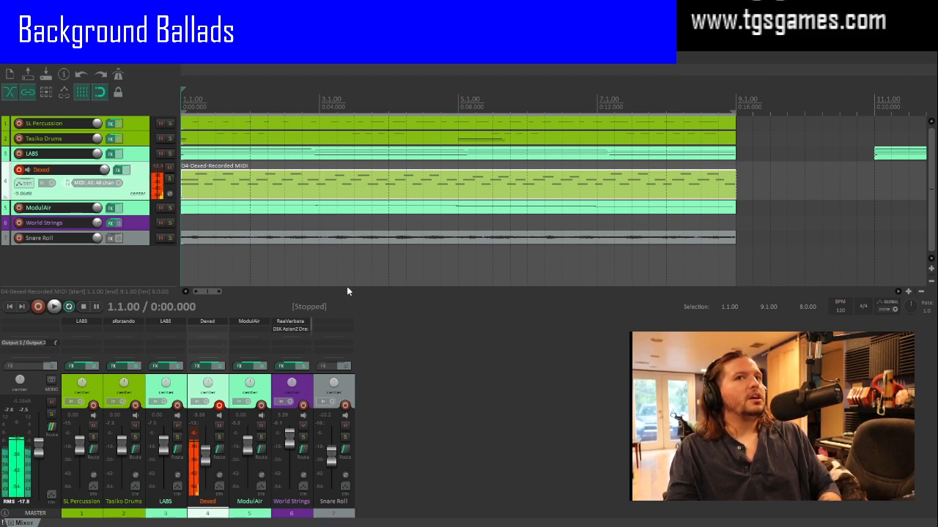
pyautogui.moveTo(346, 287); pyautogui.dragTo(443, 286)
pyautogui.hotkey('ctrl', 'z')
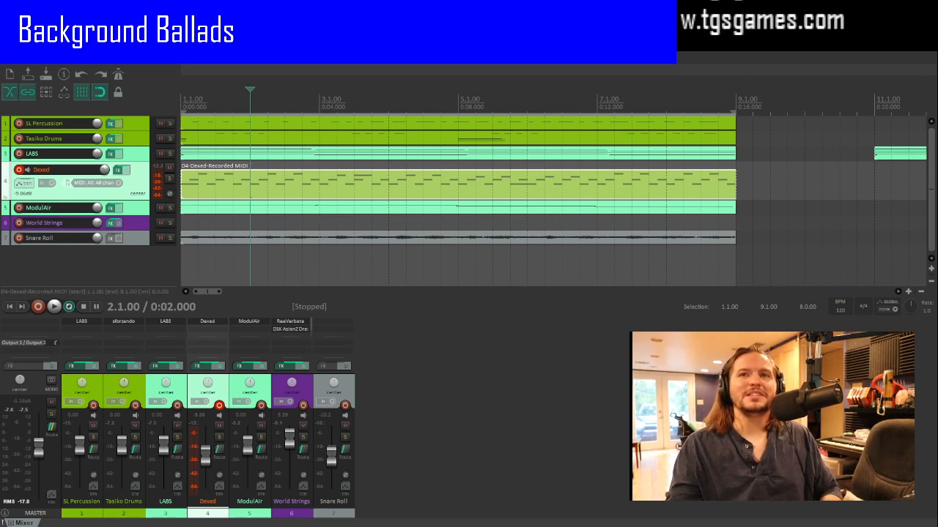
pyautogui.press('space')
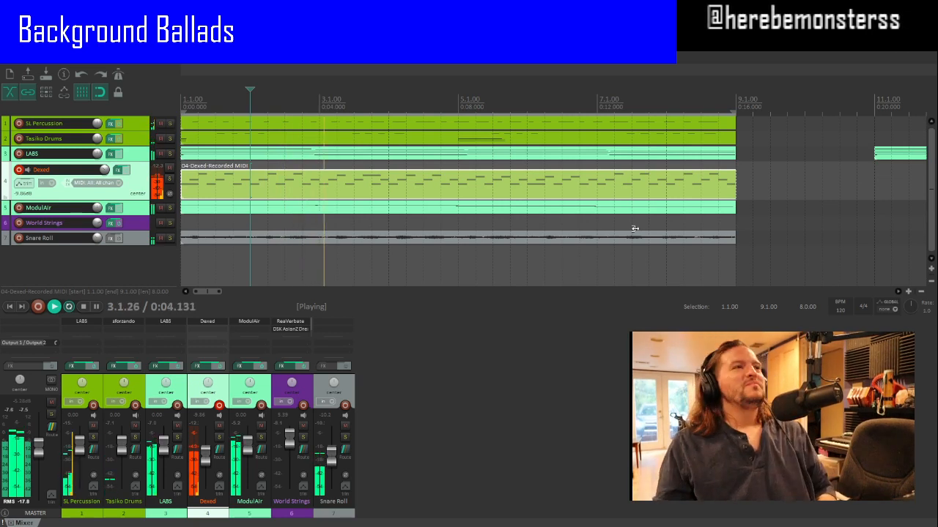
pyautogui.press('space')
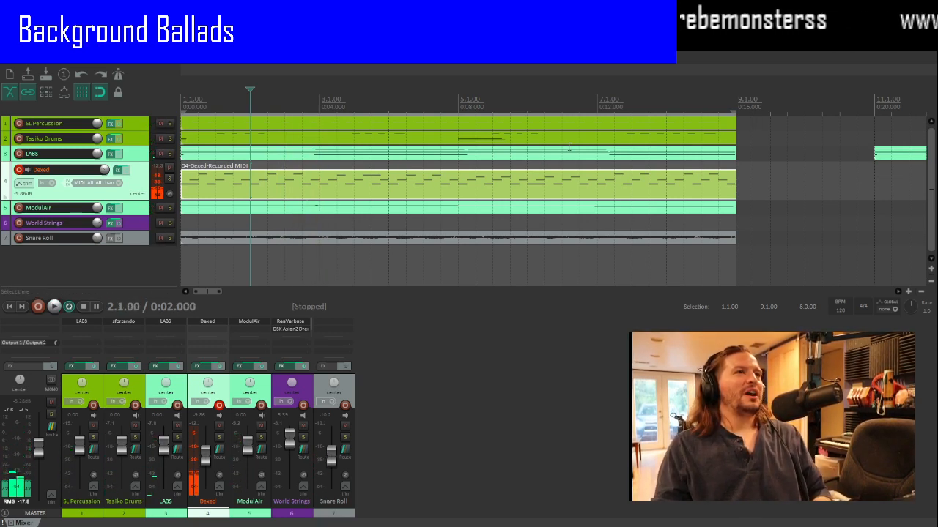
# Step: Copy the newly recorded eight-bar Dexed MIDI item in the opening section
pyautogui.click(394, 189)
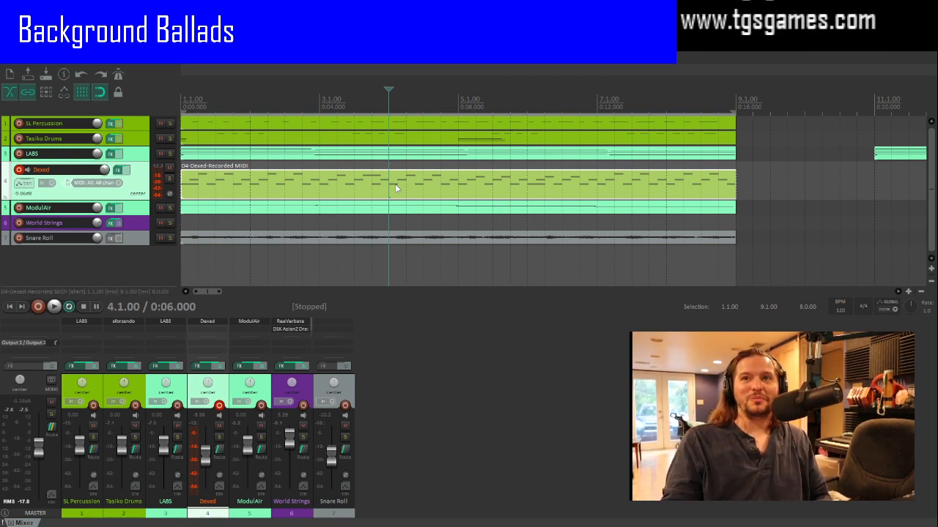
pyautogui.scroll(2, 400, 186)
pyautogui.scroll(-6, 402, 195)
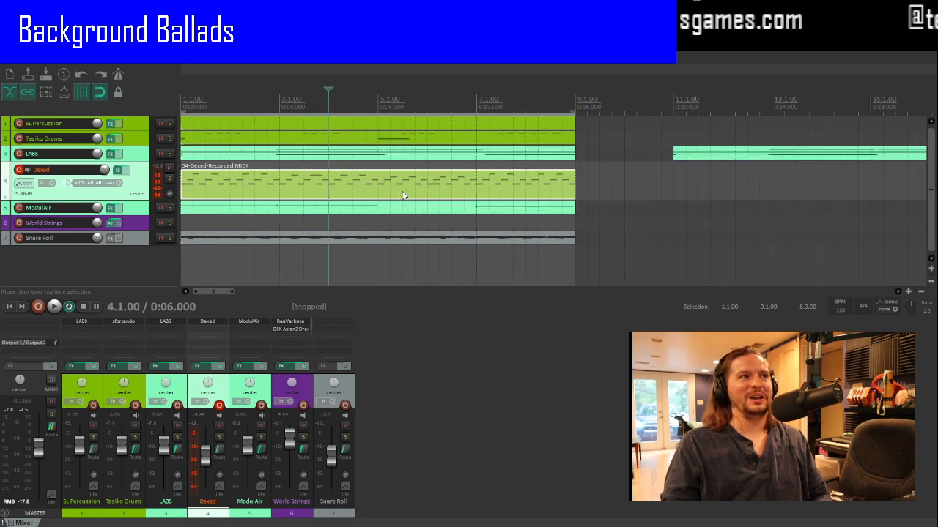
pyautogui.click(403, 194)
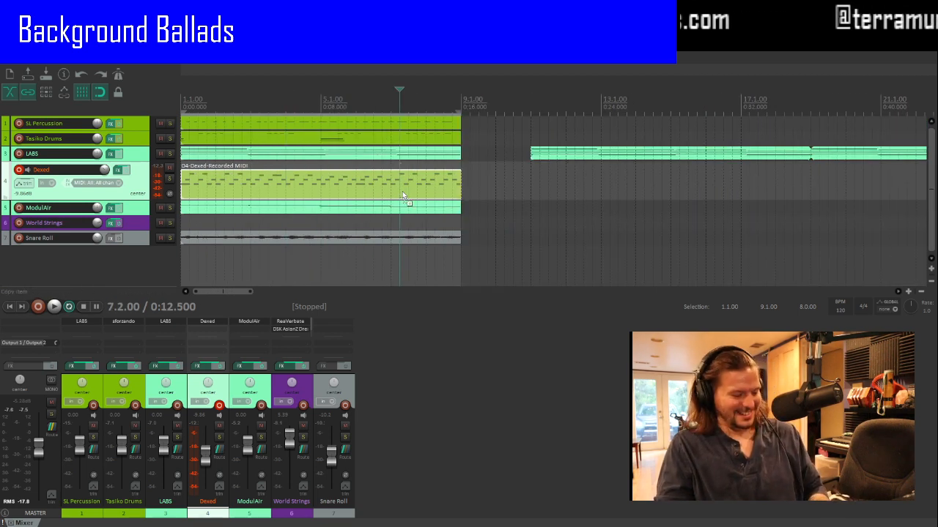
pyautogui.scroll(-4, 402, 195)
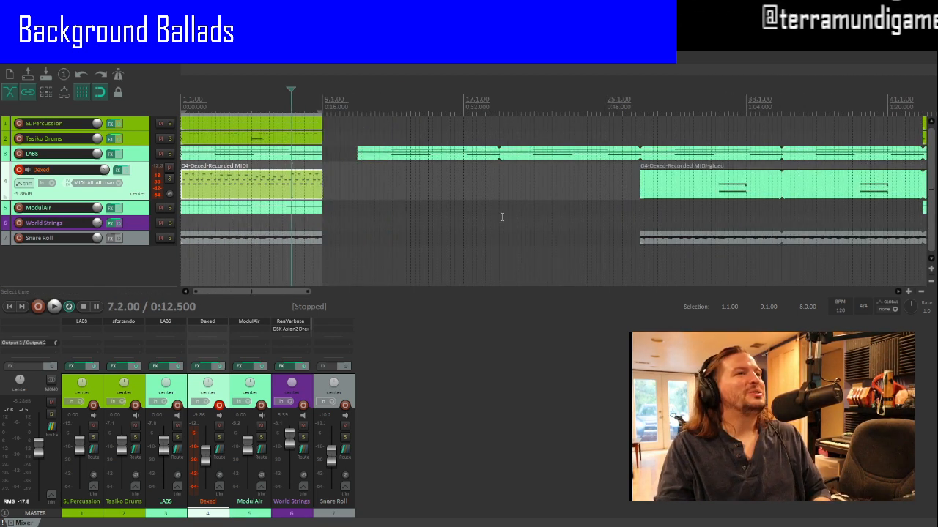
# Step: Delete the old glued Dexed items from bar 27 onward in the arrangement
pyautogui.scroll(-5, 618, 194)
pyautogui.click(592, 189)
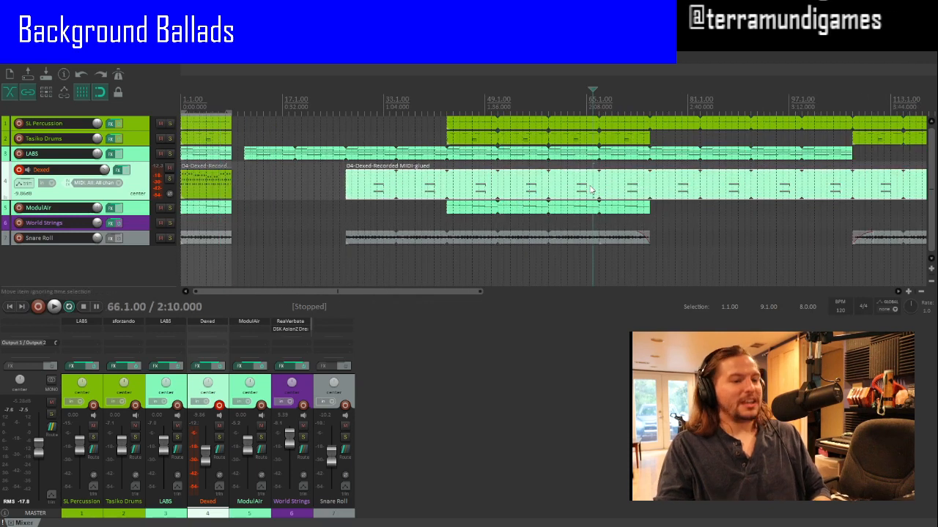
pyautogui.press('Delete')
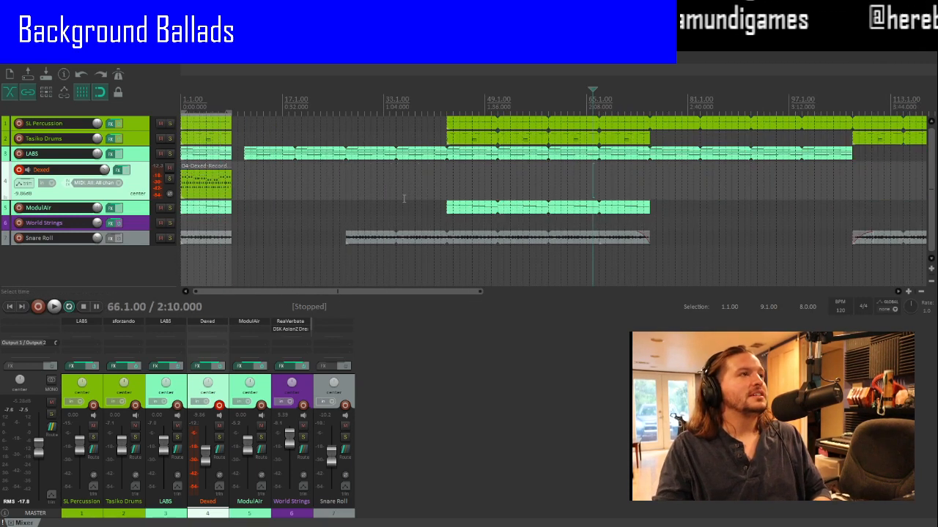
# Step: Paste the new Dexed pattern on its track at 27.1.00, in line with the start of the Snare Roll section
pyautogui.click(345, 185)
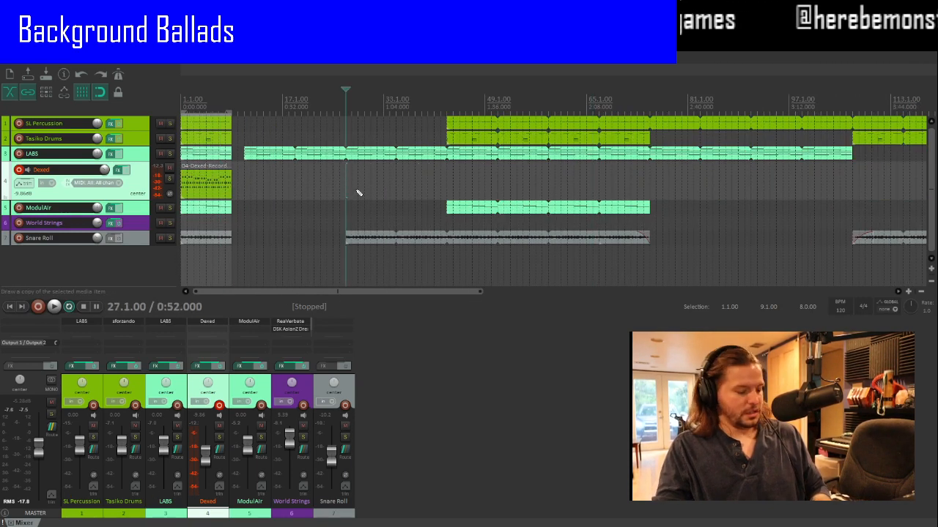
pyautogui.hotkey('ctrl', 'v')
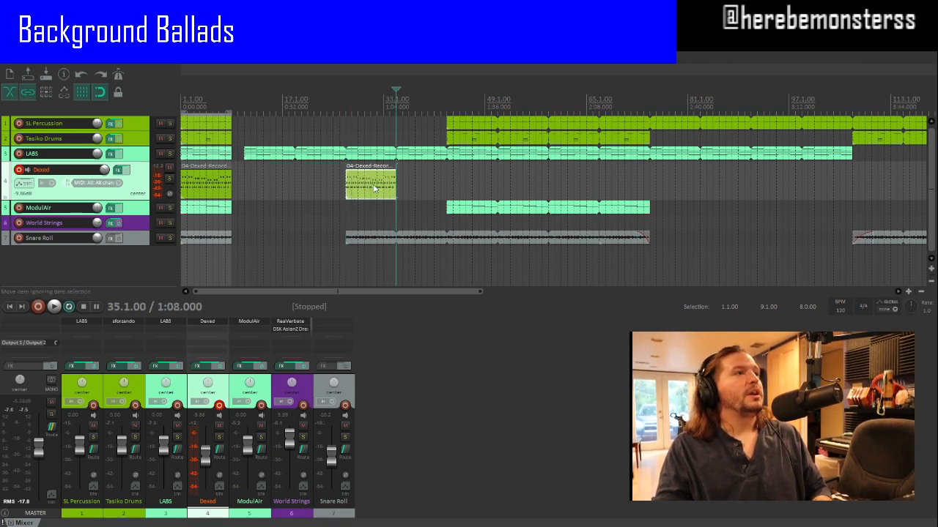
pyautogui.scroll(-3, 390, 189)
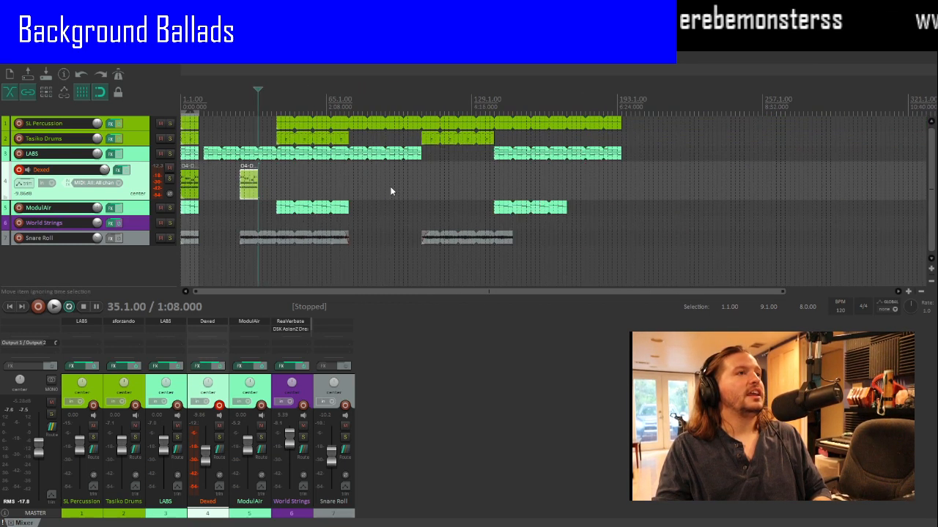
# Step: Move the new Dexed pattern item to 43.1.00, in line with the start of the SL Percussion and Tasiko Drums section
pyautogui.moveTo(333, 185); pyautogui.dragTo(407, 195)
pyautogui.scroll(4, 401, 186)
pyautogui.click(787, 186)
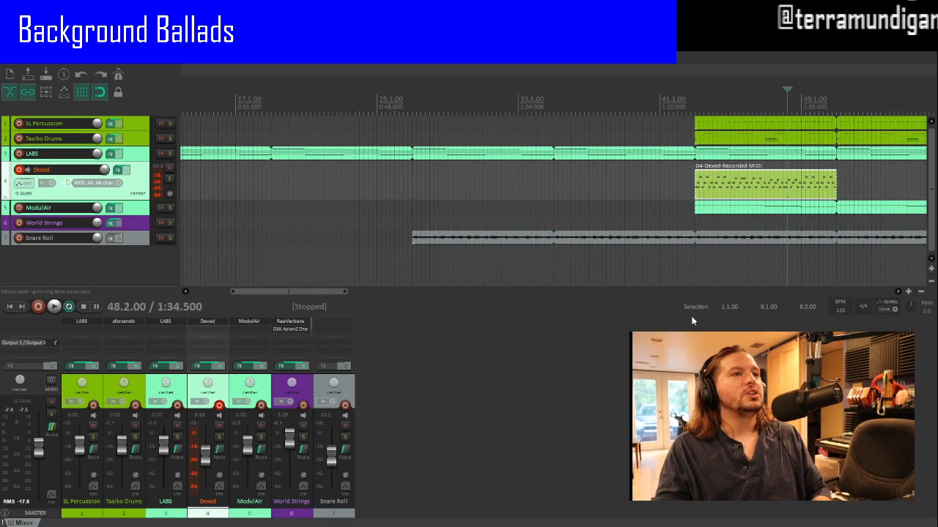
# Step: Check the Dexed item's end against bar 51.1.00, glue the item, and disarm recording on the Dexed track
pyautogui.click(588, 207)
pyautogui.click(782, 189)
pyautogui.moveTo(835, 184); pyautogui.dragTo(838, 184)
pyautogui.click(835, 184)
pyautogui.scroll(8, 833, 184)
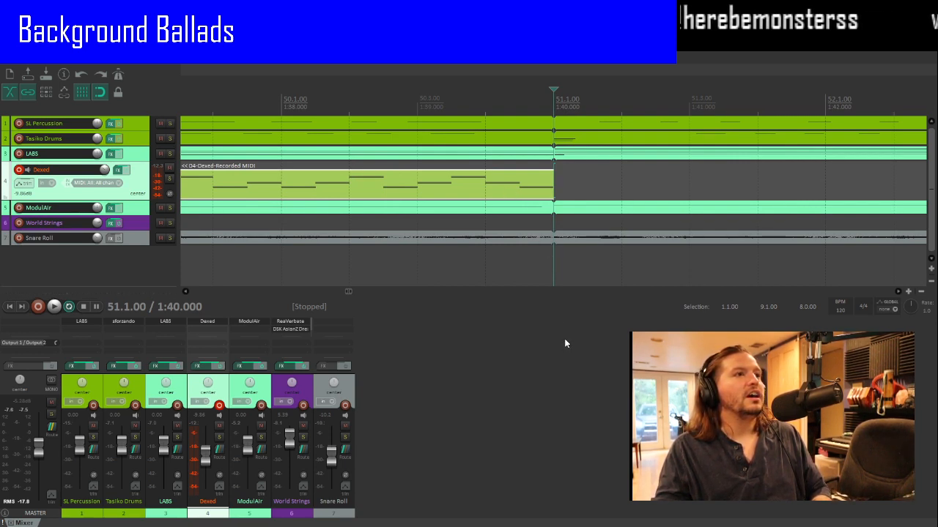
pyautogui.click(508, 182)
pyautogui.scroll(-10, 508, 182)
pyautogui.click(509, 181)
pyautogui.click(19, 169)
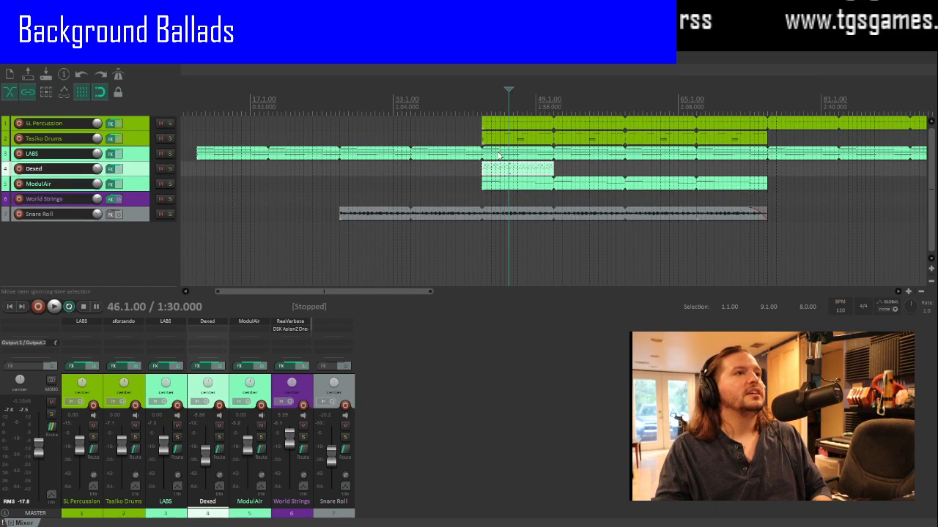
# Step: Loop the glued Dexed item out to 97.1.00 and play the arrangement from 36.1.00 to hear it come in
pyautogui.moveTo(554, 169); pyautogui.dragTo(924, 168)
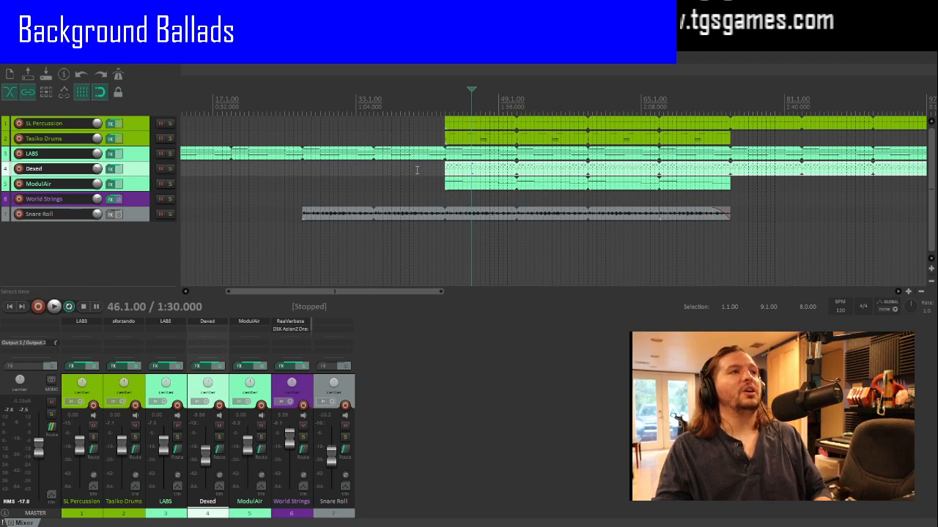
pyautogui.click(348, 171)
pyautogui.click(385, 173)
pyautogui.press('space')
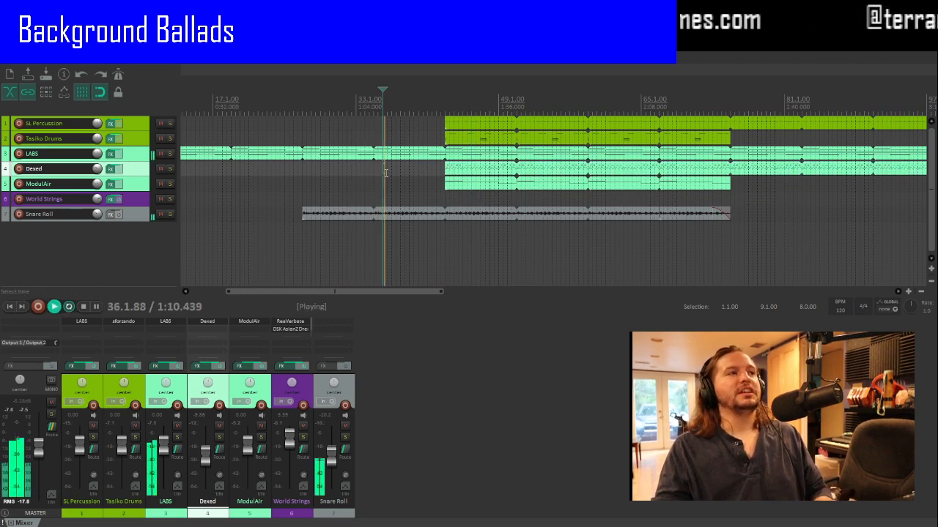
pyautogui.scroll(2, 385, 172)
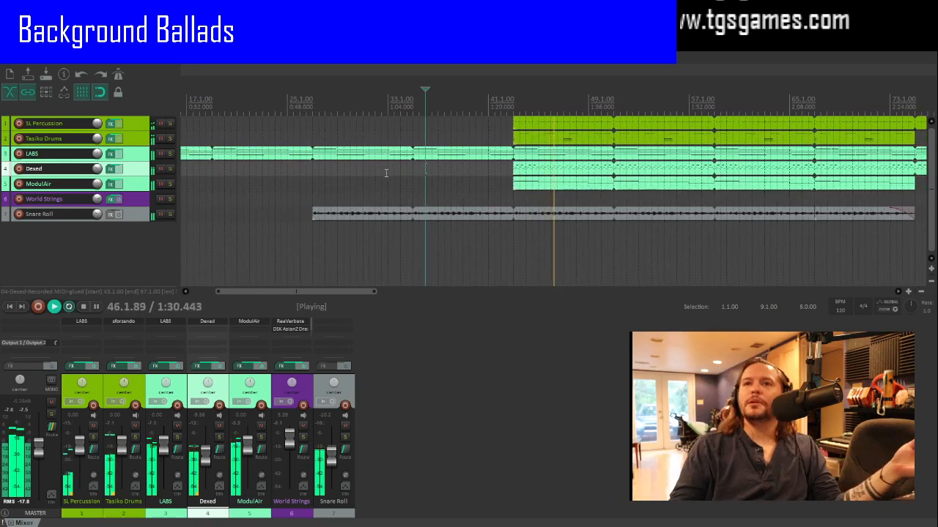
pyautogui.scroll(-3, 385, 173)
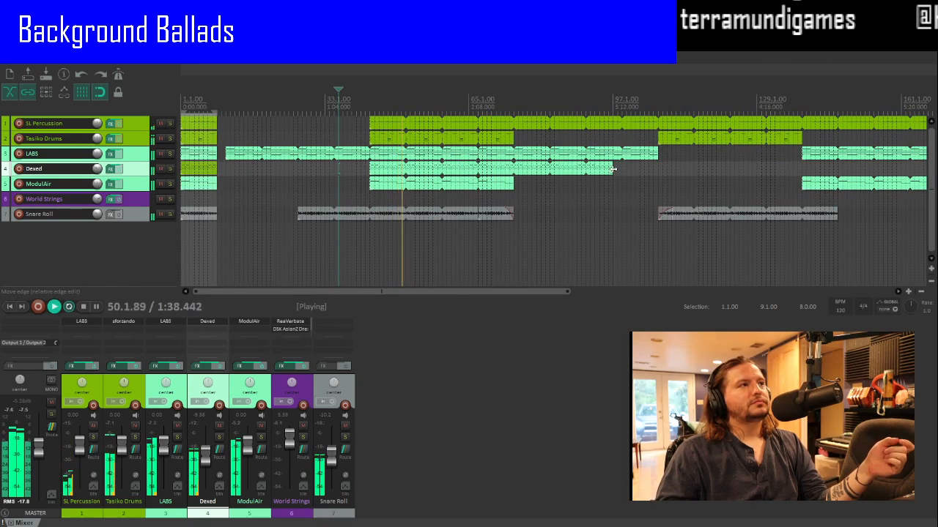
pyautogui.scroll(2, 612, 170)
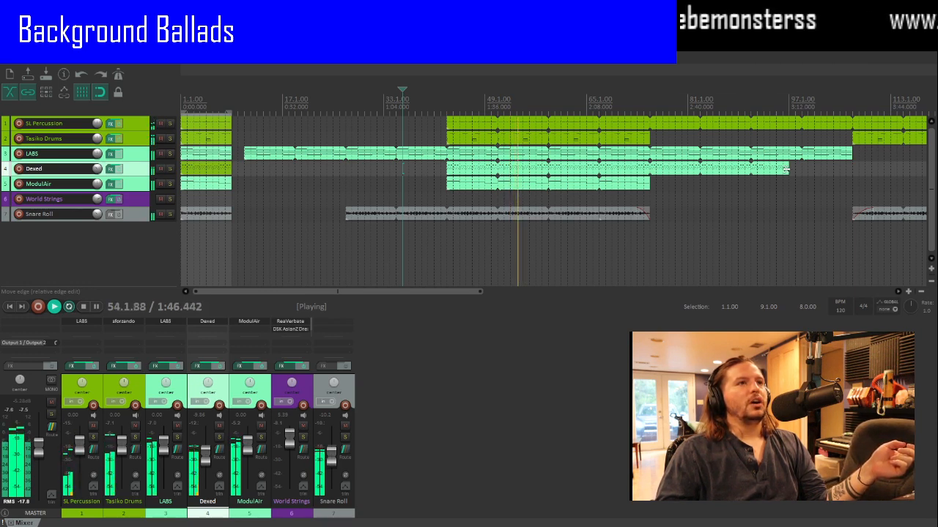
# Step: Shorten the looped Dexed item to the end of the first Tasiko Drums section and paste a copy over the second one
pyautogui.moveTo(786, 169); pyautogui.dragTo(648, 177)
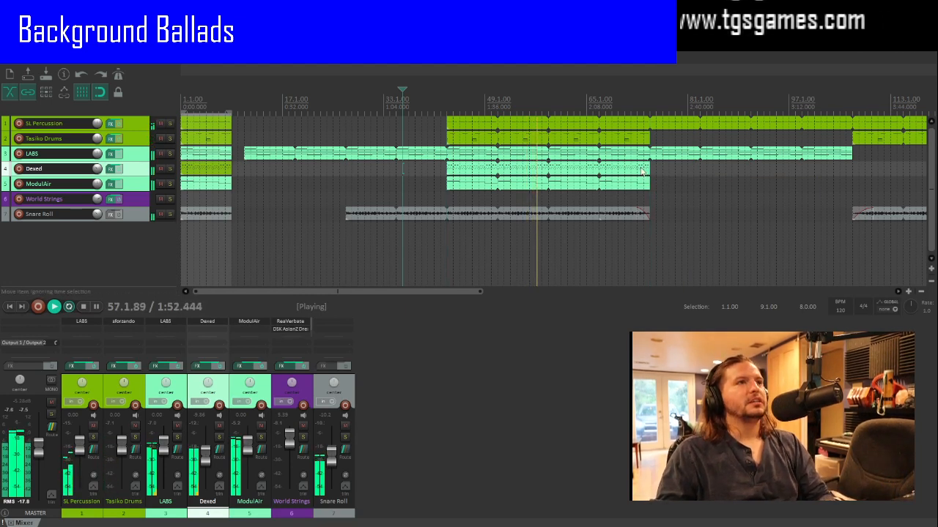
pyautogui.click(646, 177)
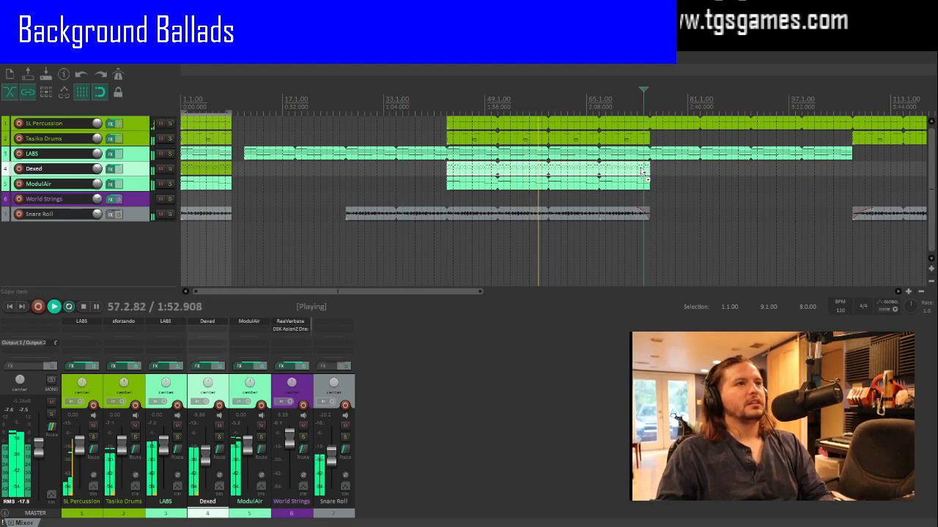
pyautogui.click(852, 172)
pyautogui.hotkey('ctrl', 'v')
pyautogui.scroll(-2, 479, 187)
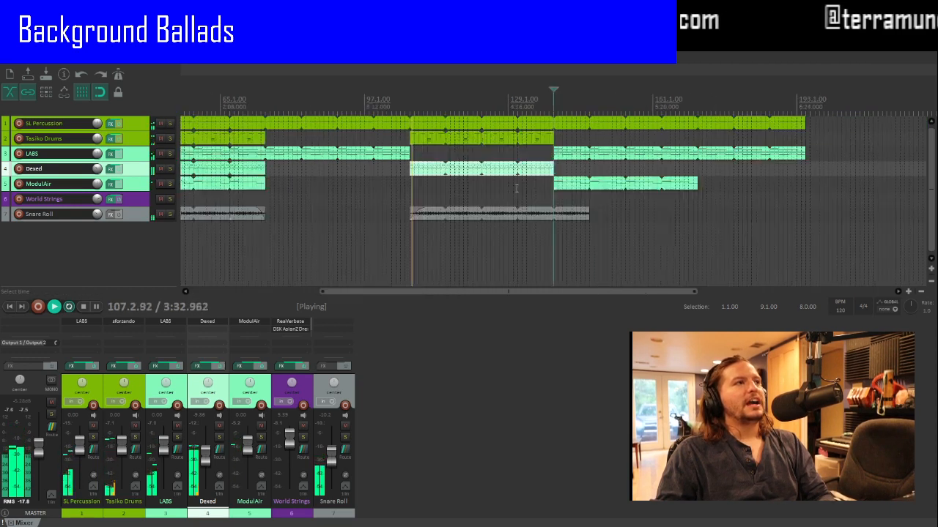
# Step: Play the transition into the second Dexed section from 101.1.00
pyautogui.scroll(1, 476, 185)
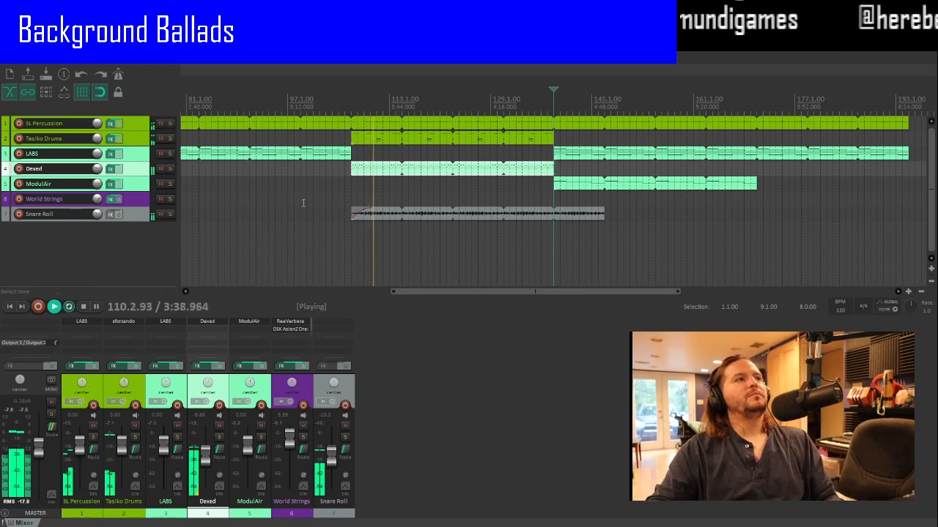
pyautogui.click(313, 183)
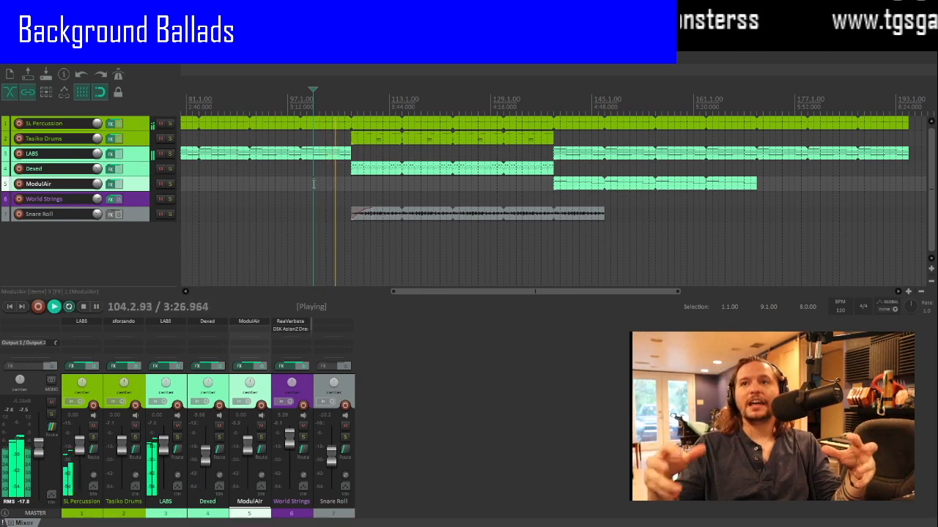
pyautogui.scroll(-3, 313, 183)
pyautogui.scroll(-1, 315, 178)
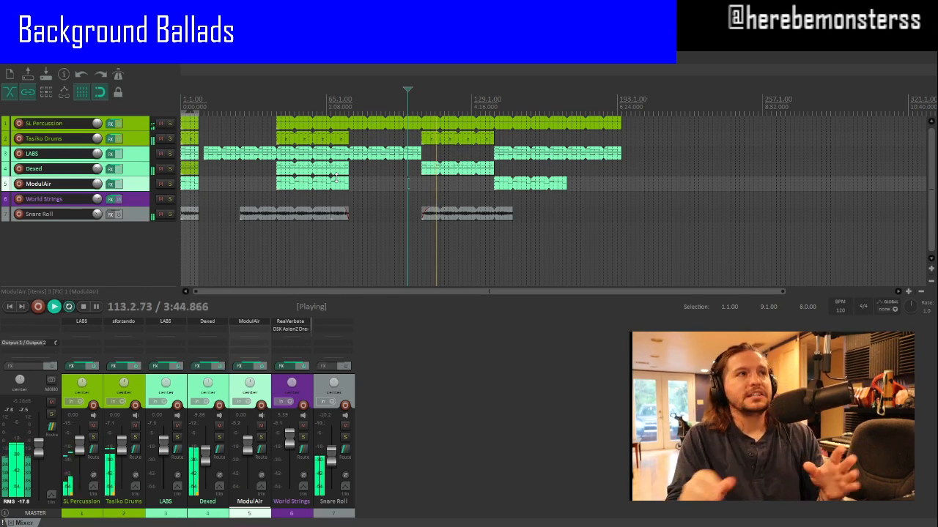
pyautogui.press('space')
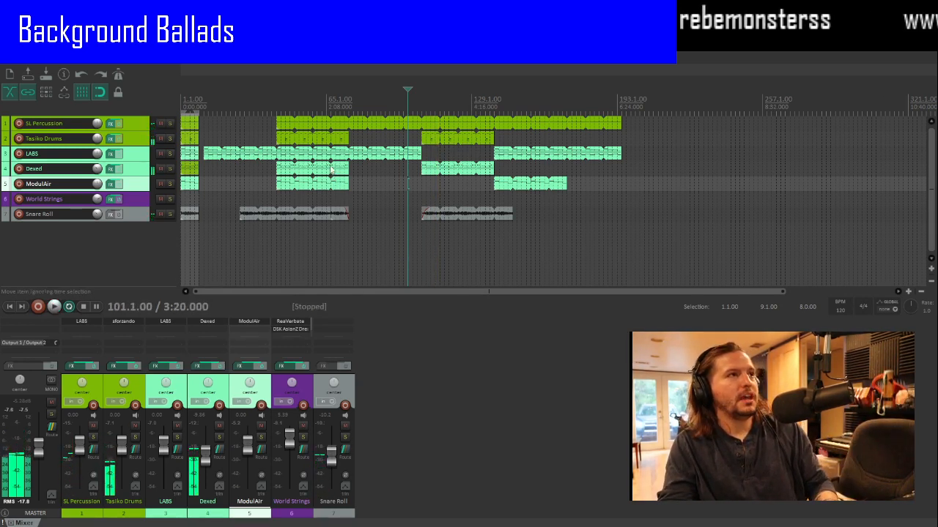
# Step: Play the first Dexed section from 43.1.00 and the second Dexed section from 103.1.00 to compare them
pyautogui.click(276, 169)
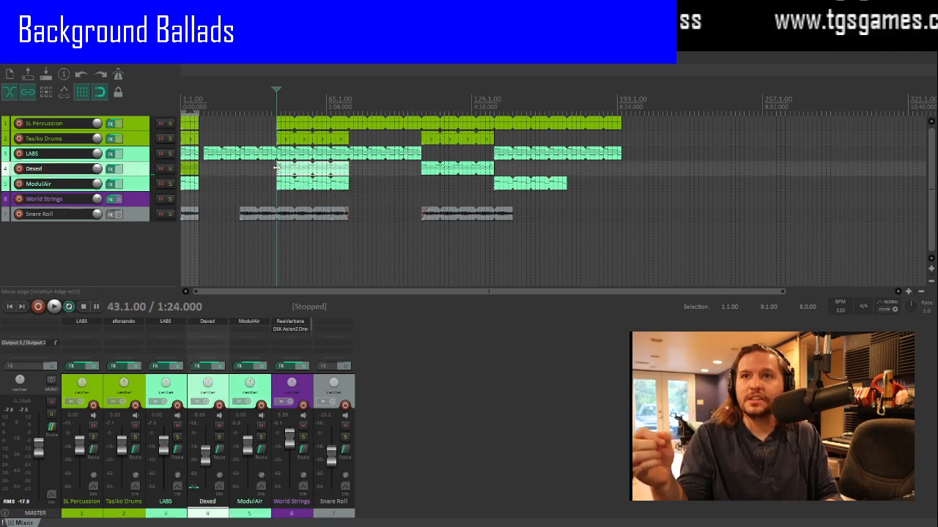
pyautogui.press('space')
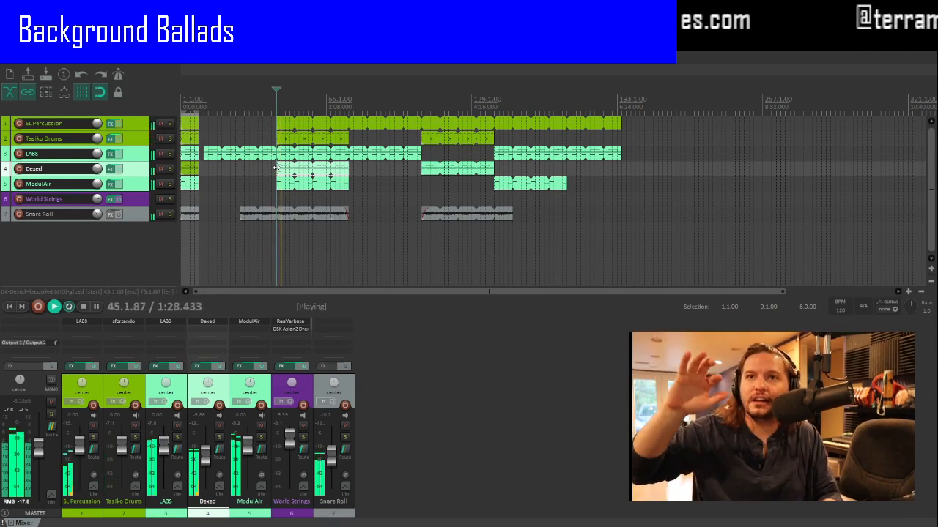
pyautogui.press('space')
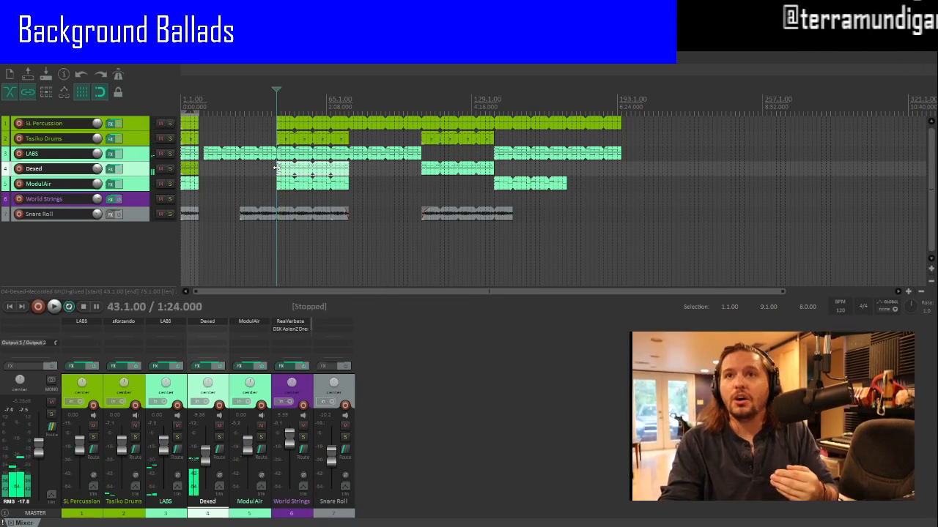
pyautogui.click(408, 164)
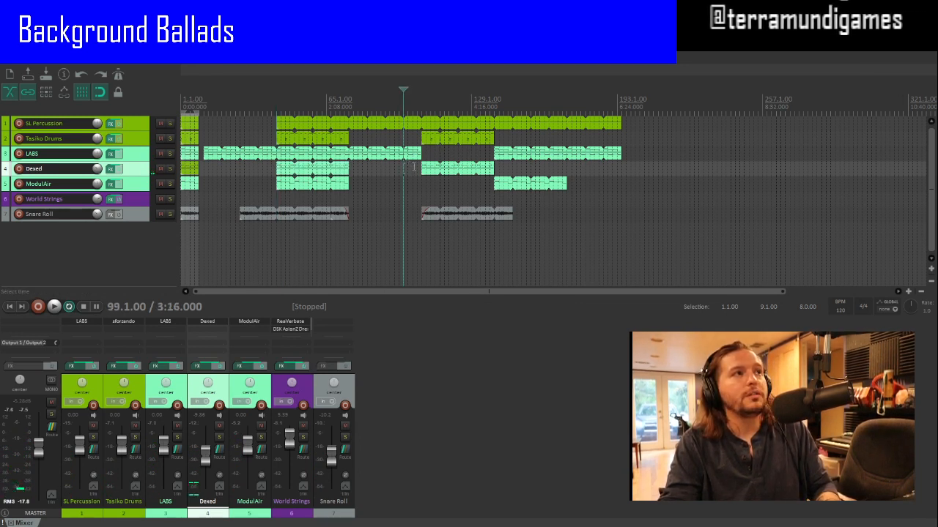
pyautogui.click(413, 167)
pyautogui.press('space')
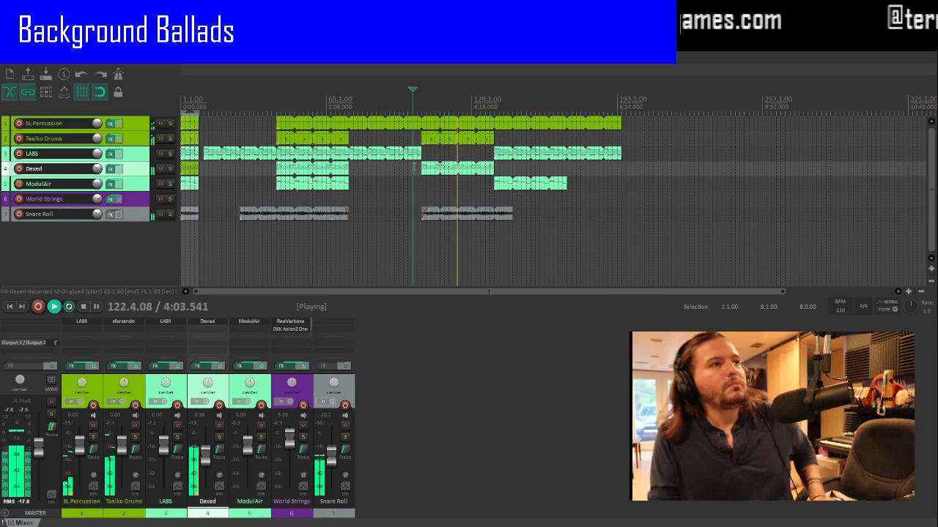
pyautogui.press('space')
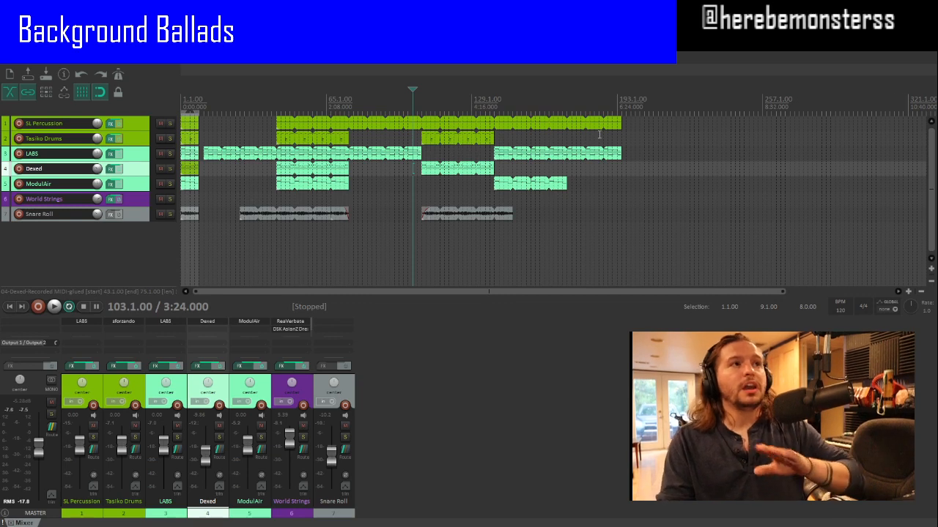
# Step: Trim the end of the SL Percussion item back to 187.1.00 and play the LABS ending from 193.1.00
pyautogui.moveTo(620, 125); pyautogui.dragTo(603, 126)
pyautogui.click(612, 156)
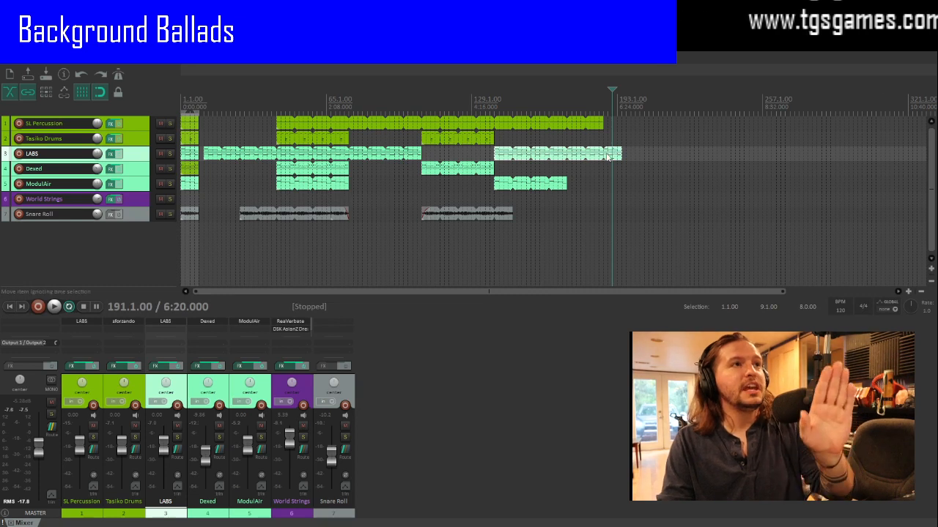
pyautogui.click(607, 154)
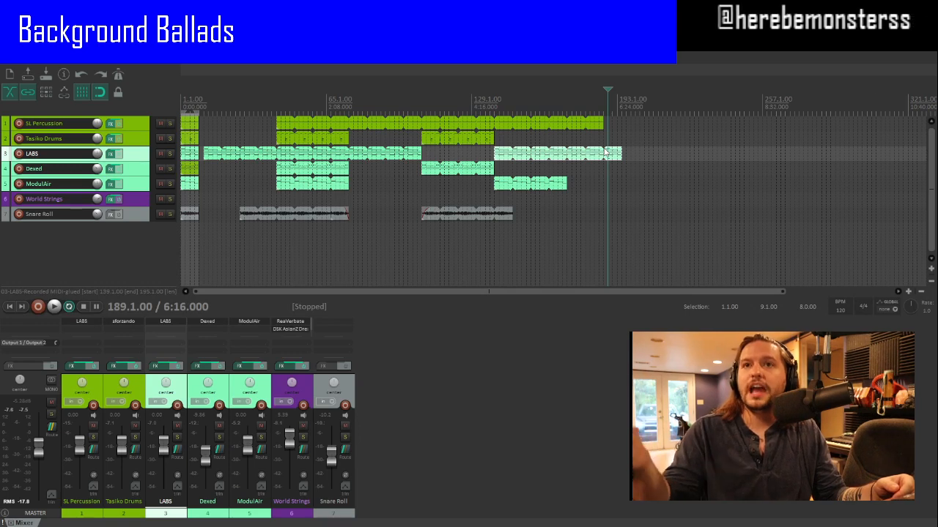
pyautogui.click(618, 156)
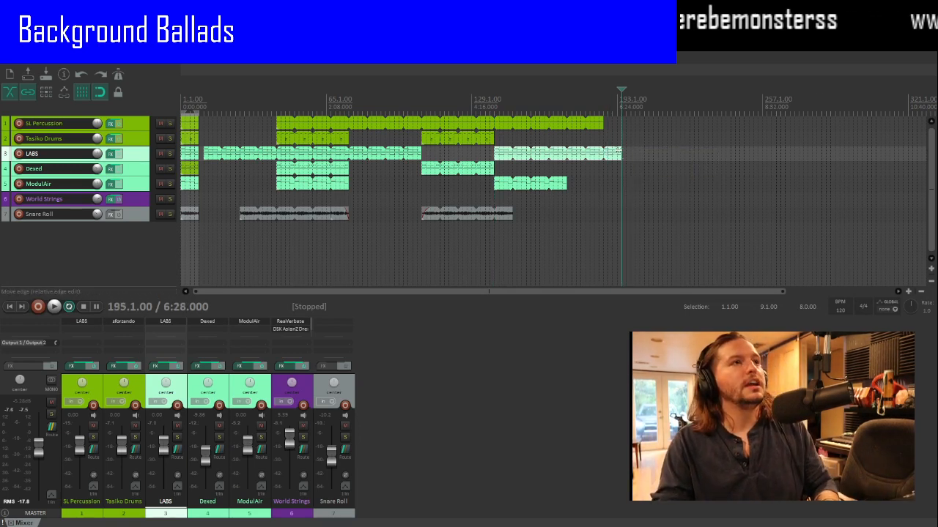
pyautogui.press('space')
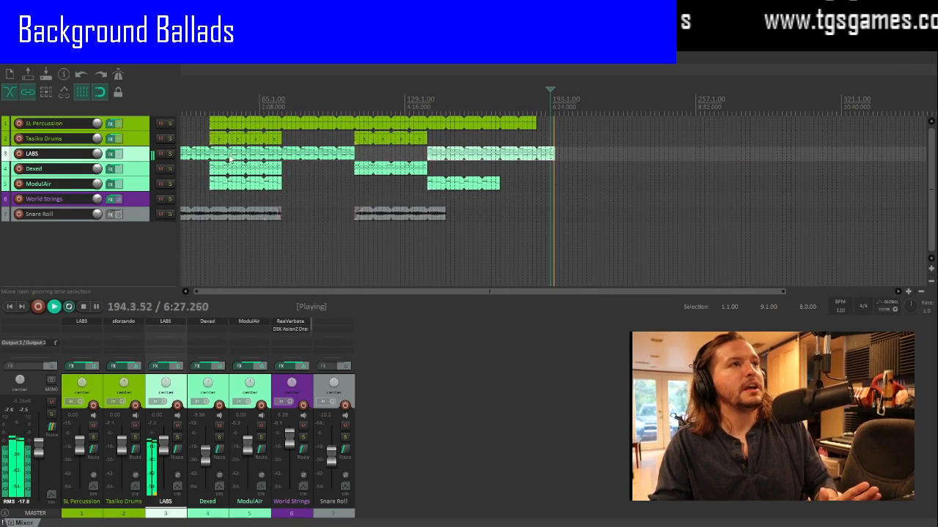
pyautogui.press('space')
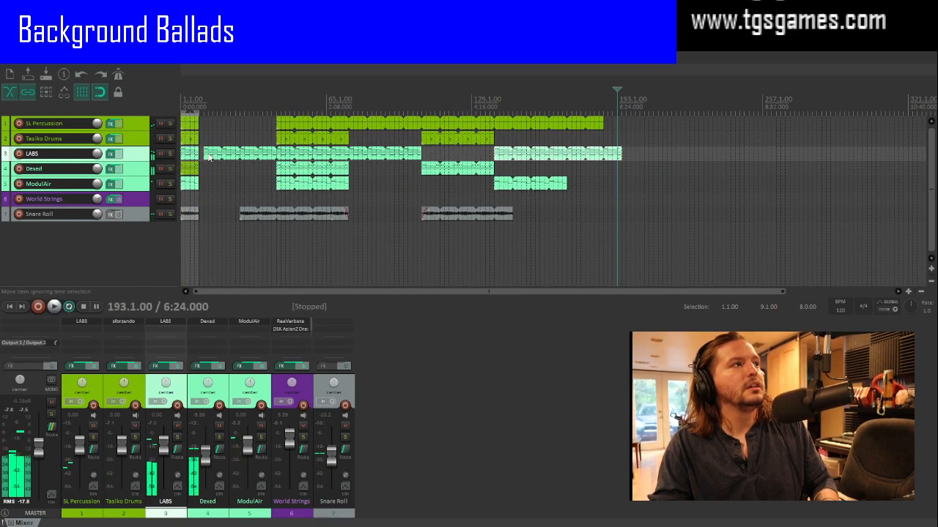
# Step: Play the song from 11.1.00 and move the long first Snare Roll item eight bars earlier to start at 19.1.00
pyautogui.click(206, 155)
pyautogui.press('space')
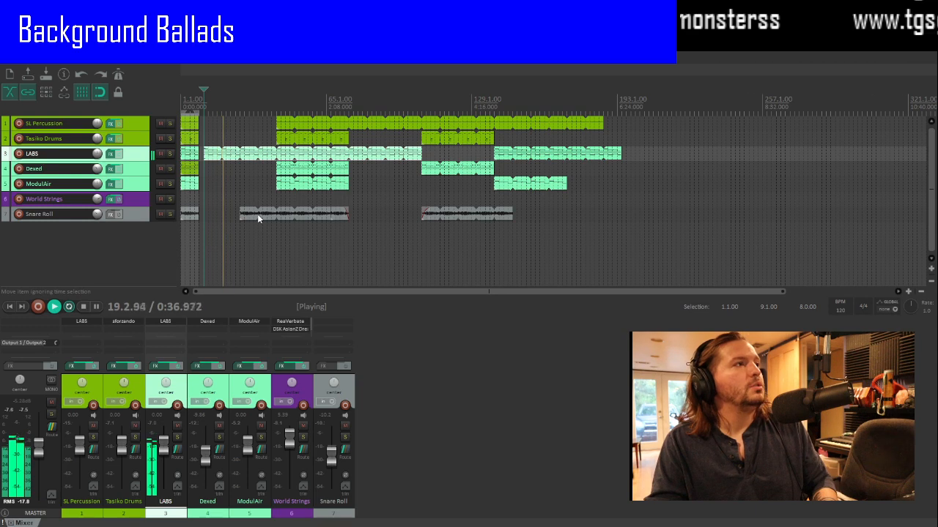
pyautogui.moveTo(259, 214); pyautogui.dragTo(240, 219)
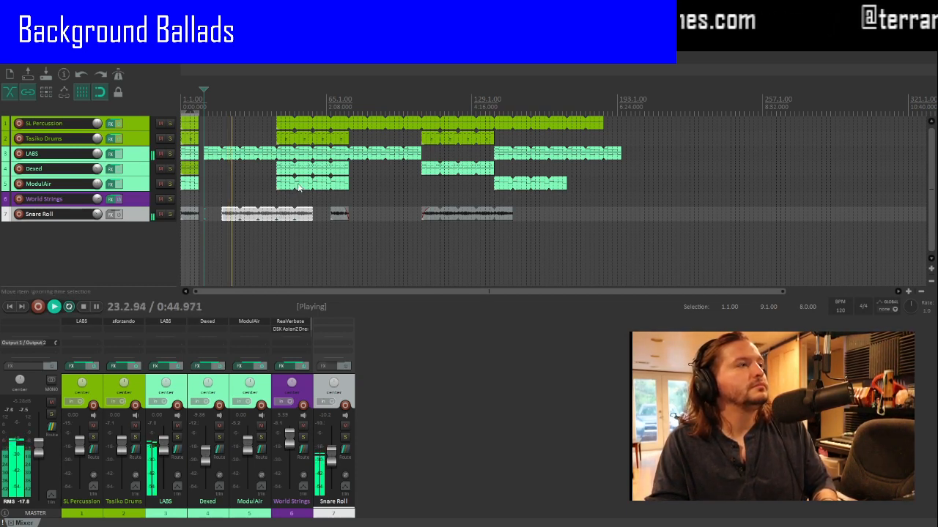
# Step: Move the long SL Percussion item to start at 27.1.00, extend its end to 187.1.00, and listen to the result
pyautogui.click(297, 129)
pyautogui.moveTo(297, 129); pyautogui.dragTo(259, 131)
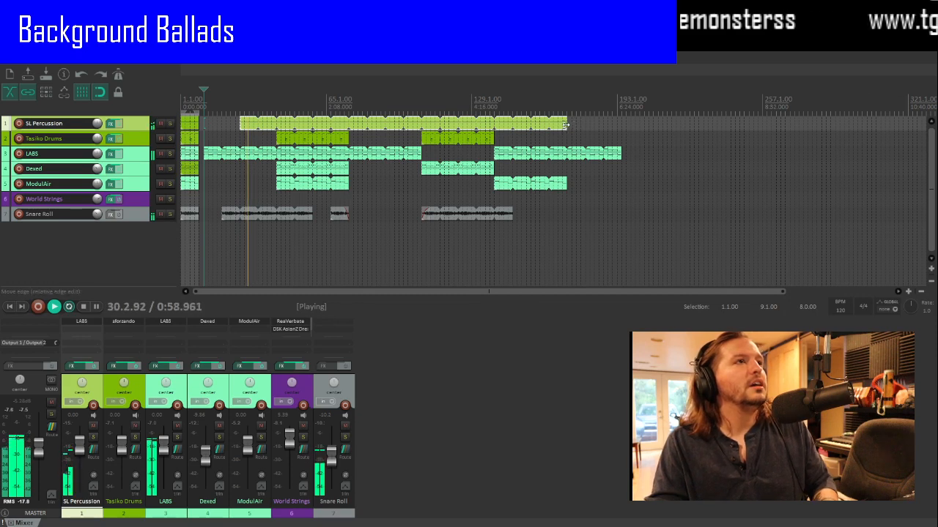
pyautogui.moveTo(567, 123); pyautogui.dragTo(603, 122)
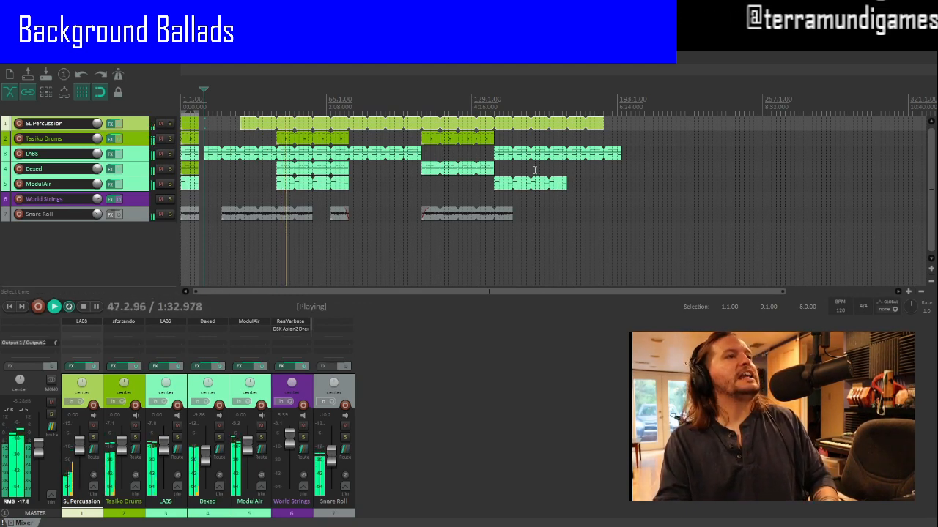
pyautogui.press('space')
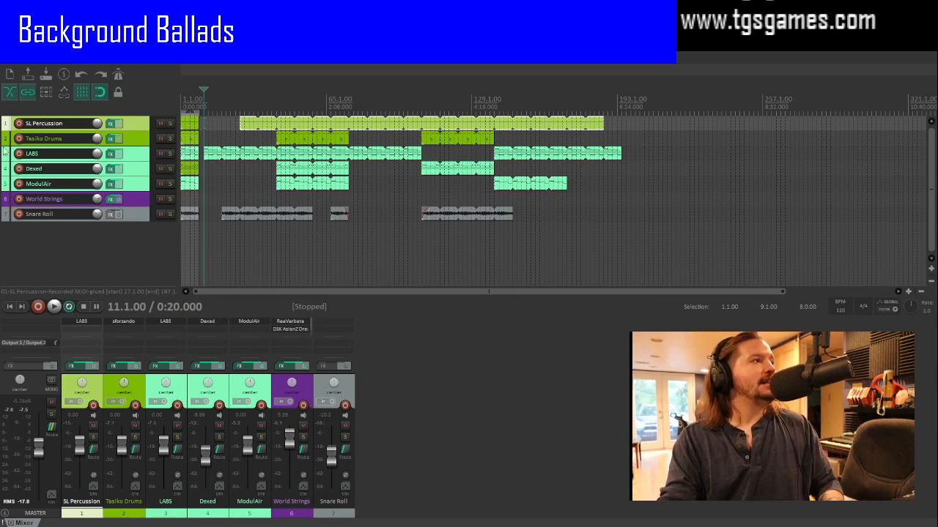
# Step: Arm the World Strings track, record a part over the song from just after 11.1.00, and lower its volume to -5.63 dB
pyautogui.click(19, 199)
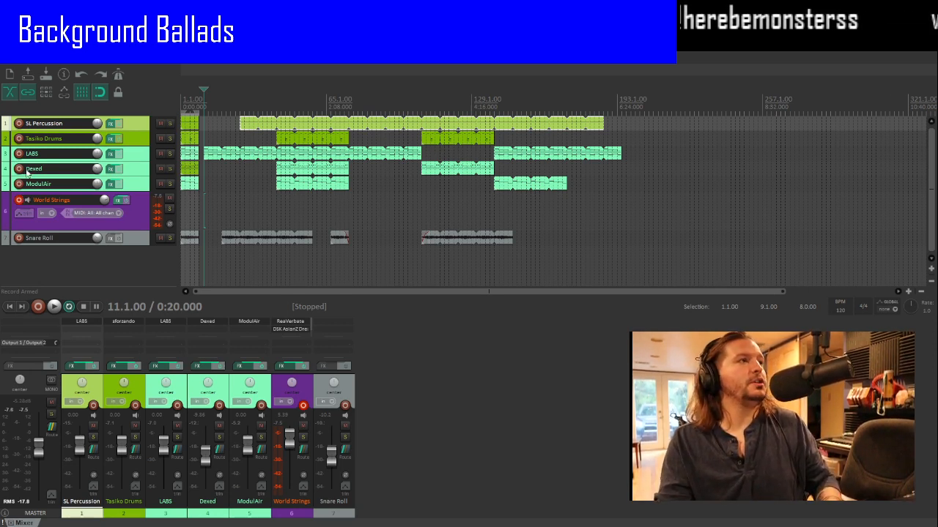
pyautogui.press('space')
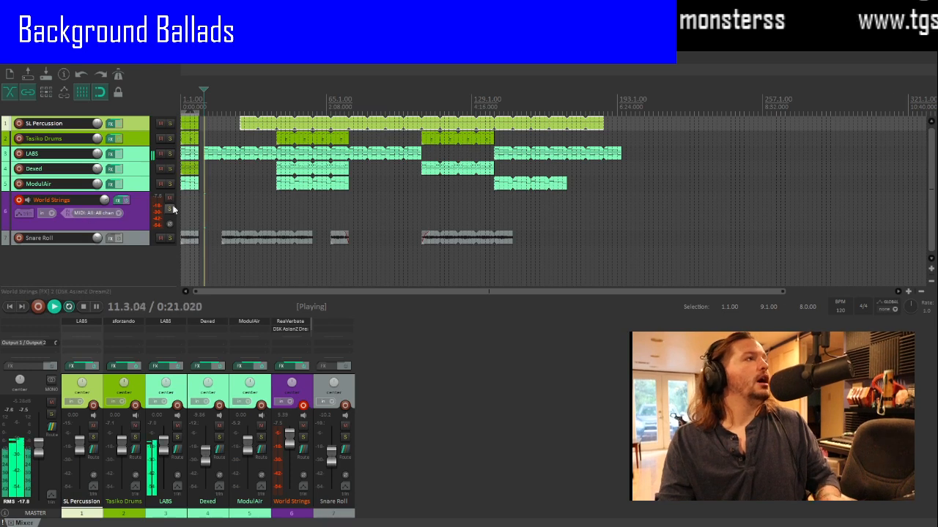
pyautogui.hotkey('ctrl', 'r')
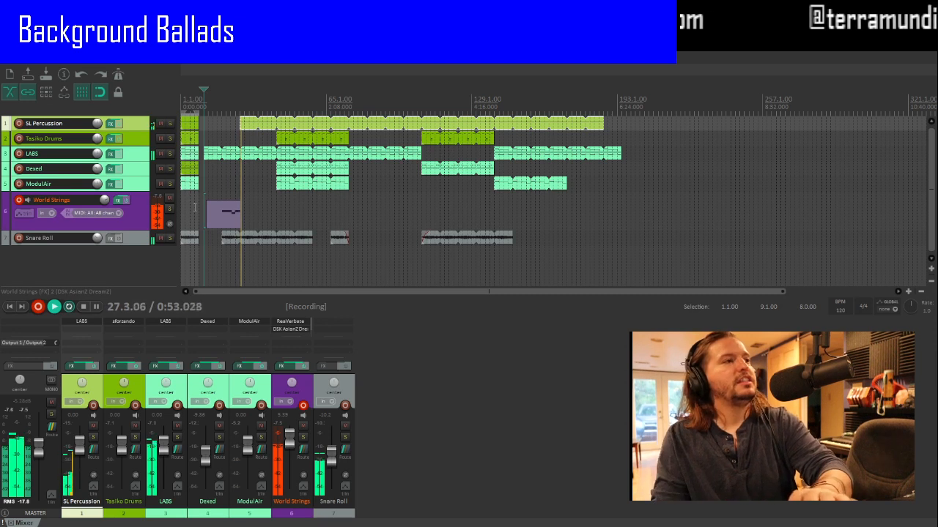
pyautogui.scroll(-6, 288, 443)
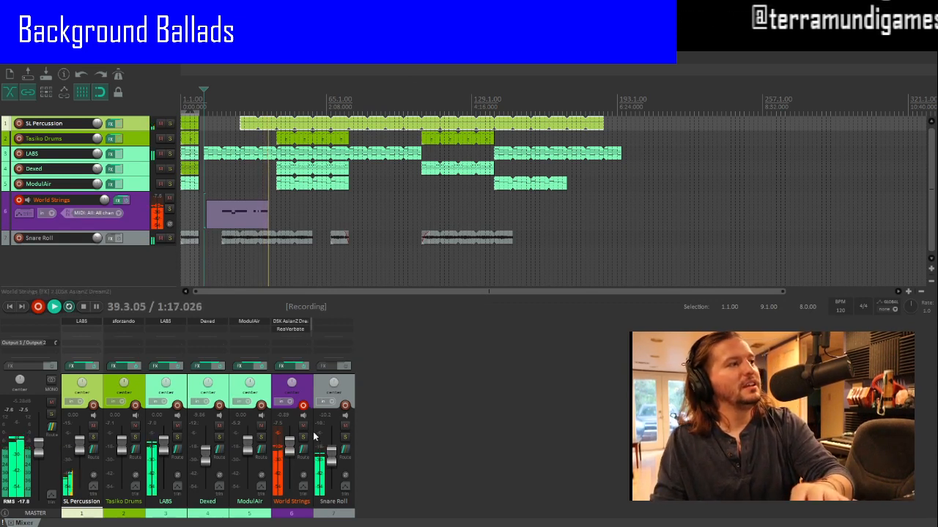
pyautogui.moveTo(290, 442); pyautogui.dragTo(294, 455)
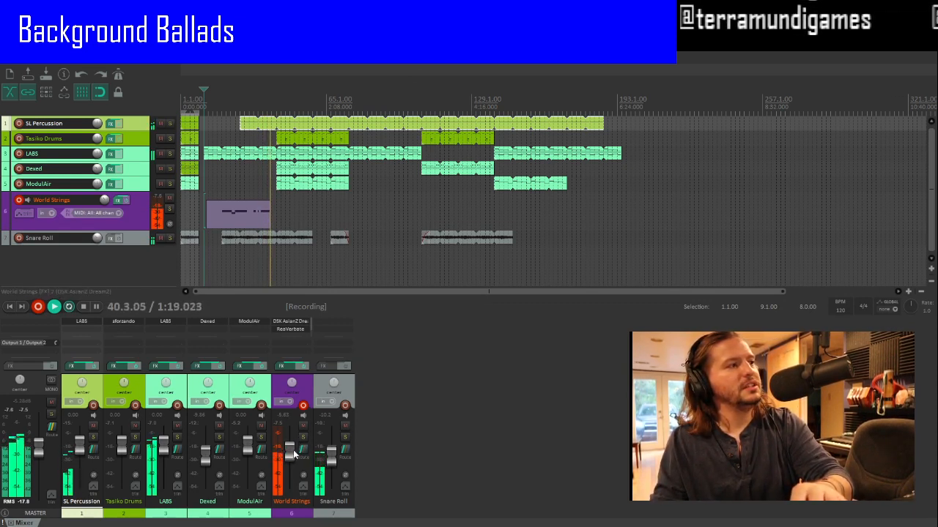
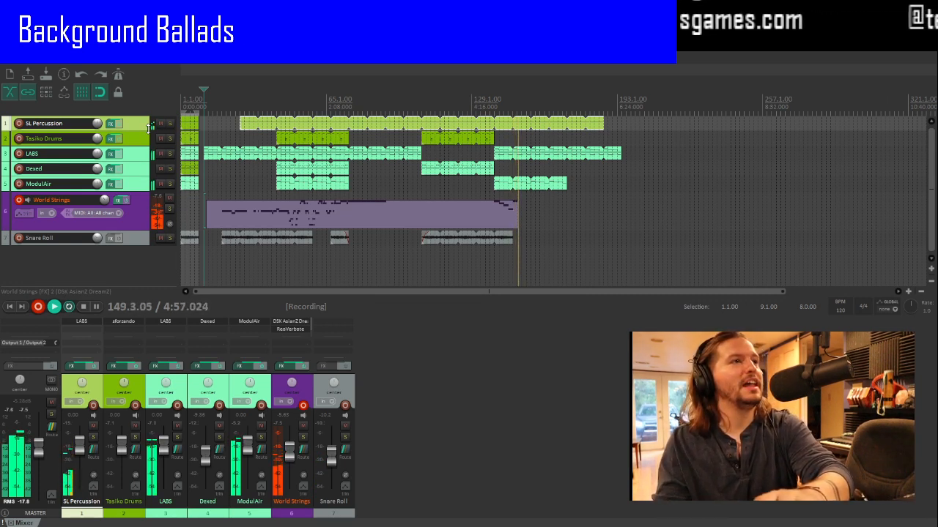
# Step: Extend the end of the last Snare Roll item to 187.1.00 and stop recording the World Strings part
pyautogui.moveTo(513, 239); pyautogui.dragTo(599, 238)
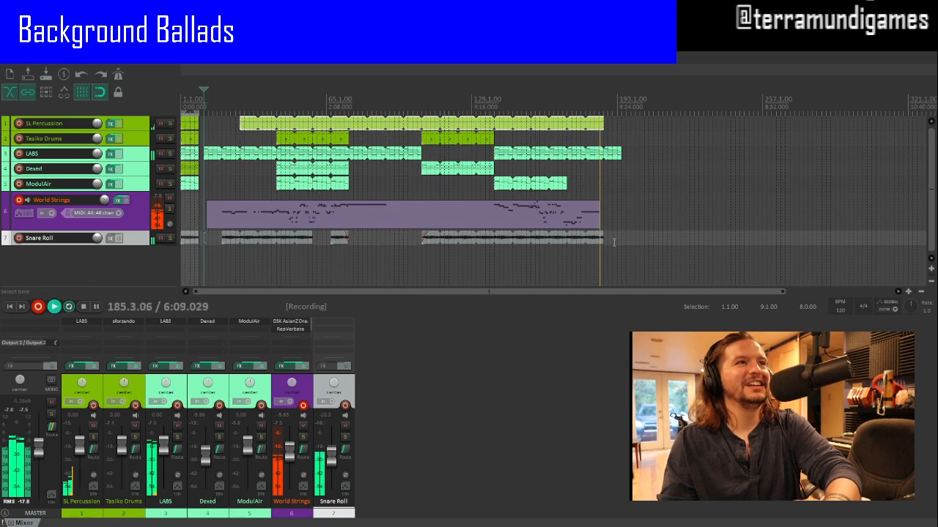
pyautogui.scroll(2, 613, 242)
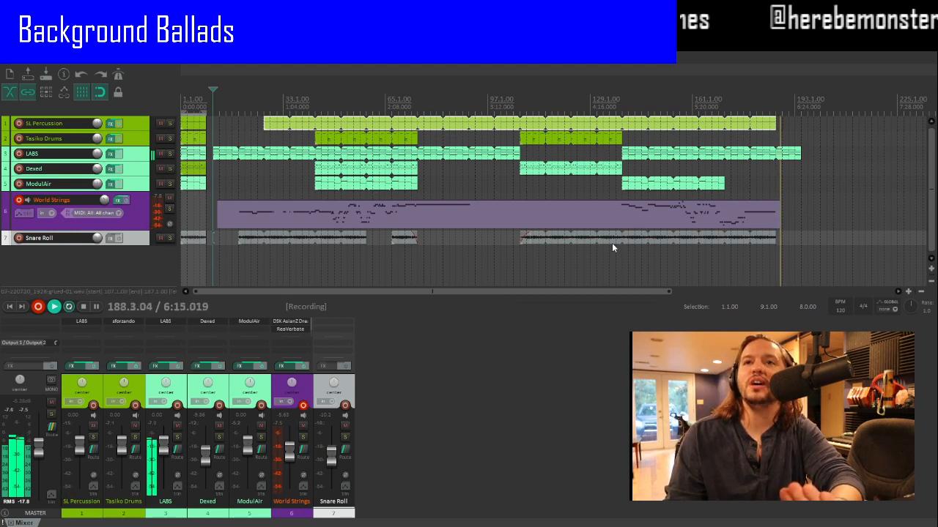
pyautogui.press('space')
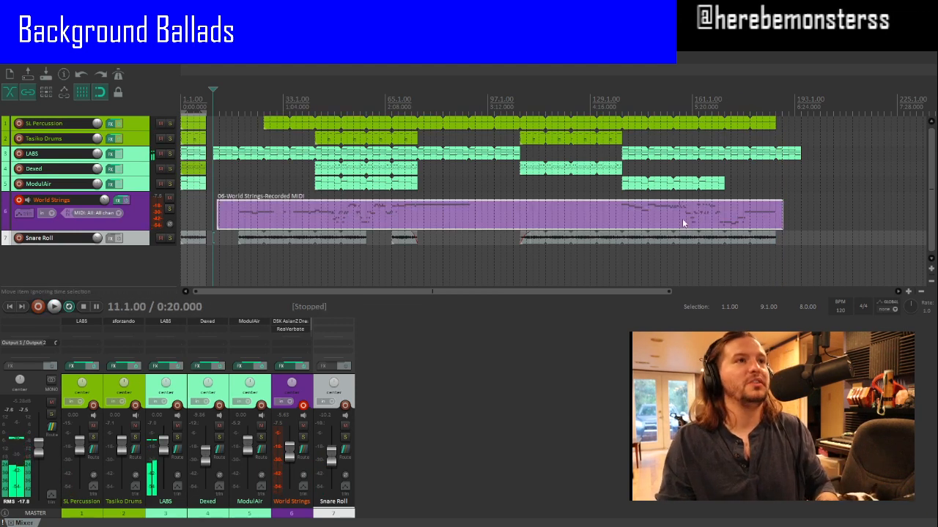
# Step: Trim the end of the World Strings item to 187.1.00 and give it a fade-out about four bars long
pyautogui.moveTo(781, 216); pyautogui.dragTo(776, 218)
pyautogui.scroll(5, 777, 220)
pyautogui.scroll(-7, 778, 220)
pyautogui.scroll(-3, 775, 218)
pyautogui.scroll(3, 681, 215)
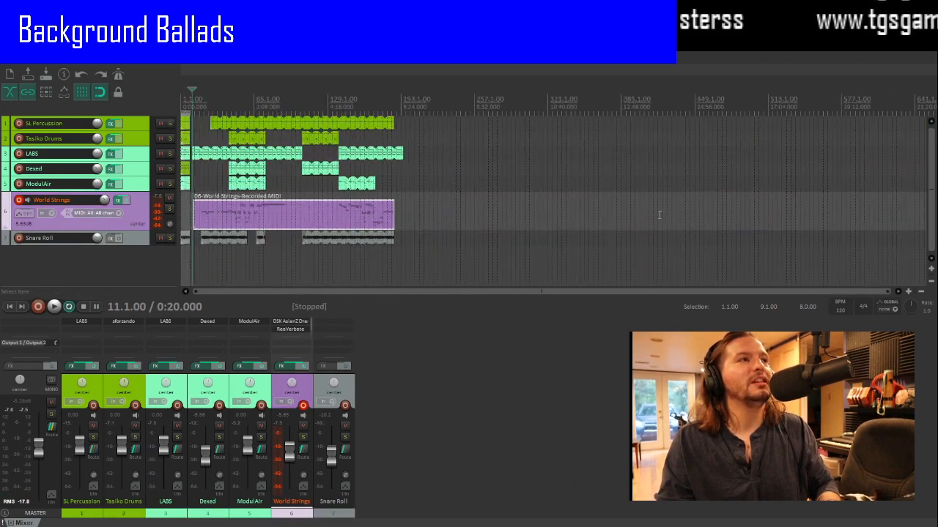
pyautogui.click(480, 218)
pyautogui.scroll(3, 476, 217)
pyautogui.scroll(8, 475, 213)
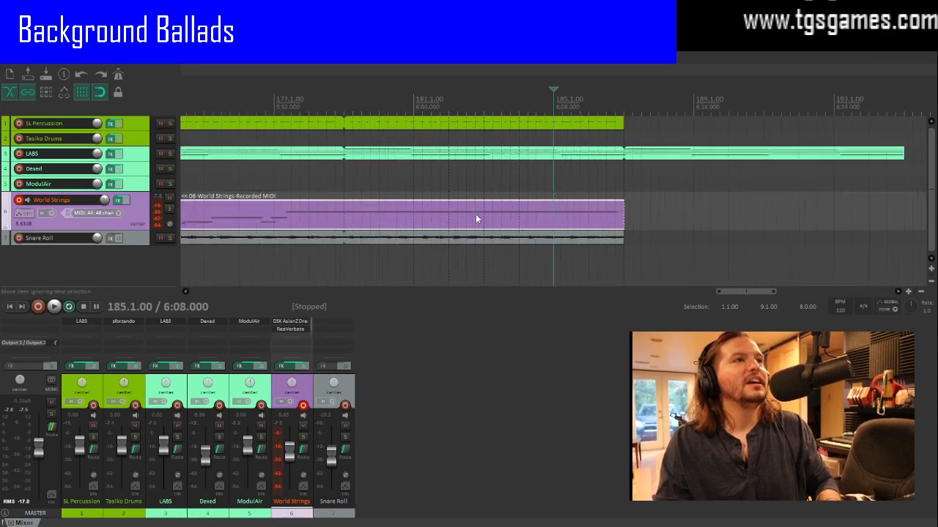
pyautogui.moveTo(746, 205); pyautogui.dragTo(358, 208)
pyautogui.scroll(-4, 358, 207)
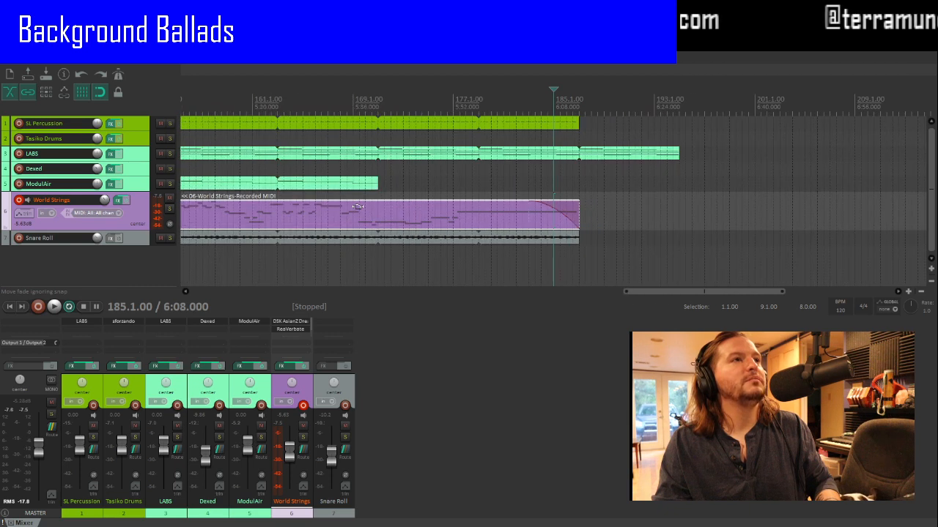
# Step: Add a fade-out about three bars long to the end of the last Snare Roll item at 187.1.00
pyautogui.scroll(-2, 357, 207)
pyautogui.scroll(8, 551, 239)
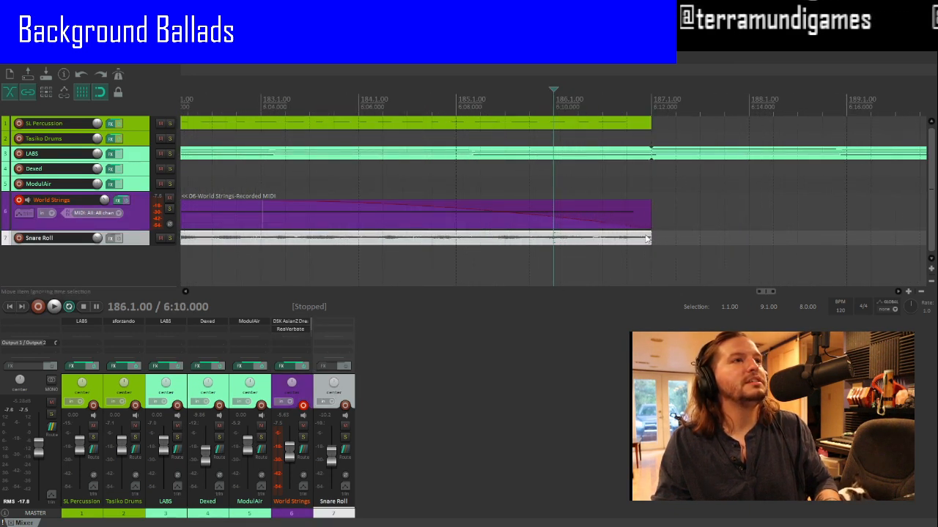
pyautogui.moveTo(649, 234); pyautogui.dragTo(356, 229)
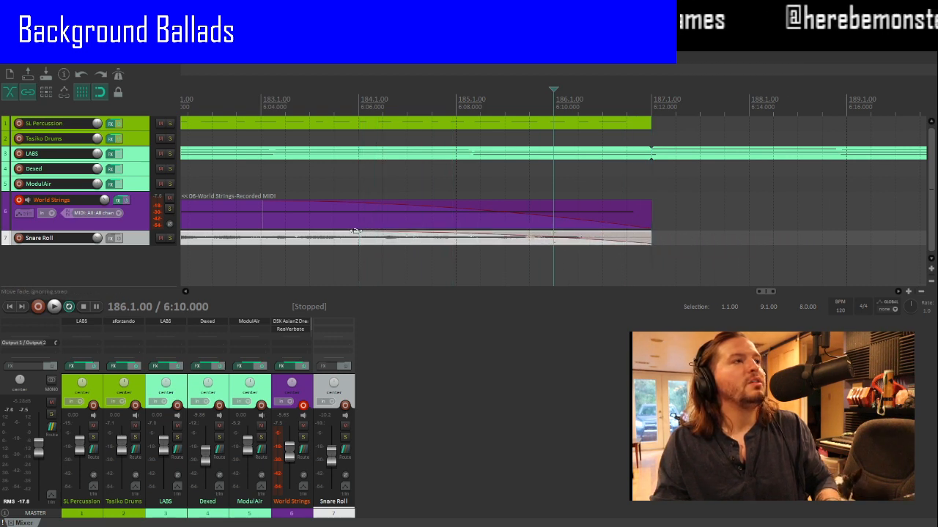
pyautogui.scroll(-3, 357, 229)
pyautogui.scroll(-5, 357, 229)
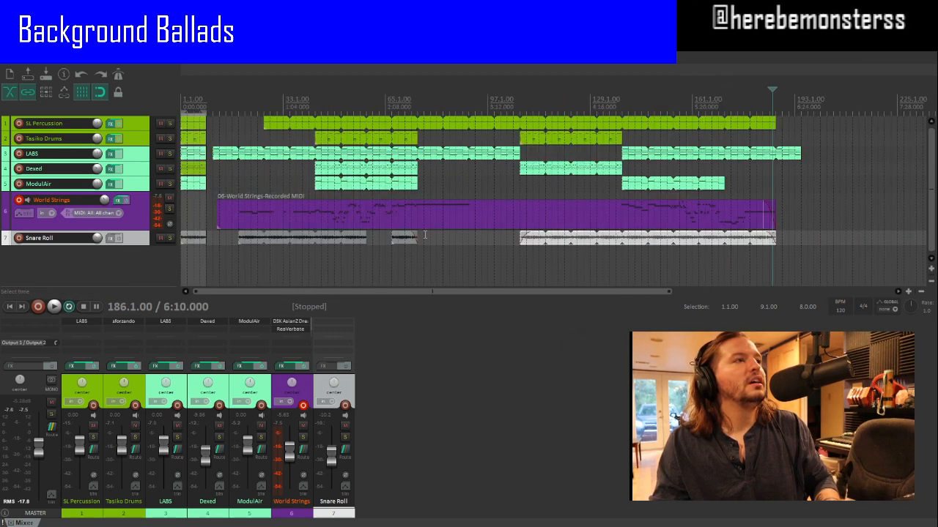
# Step: Add a fade-in about three bars long to the short Snare Roll item starting at 67.1.00
pyautogui.click(396, 238)
pyautogui.scroll(8, 395, 238)
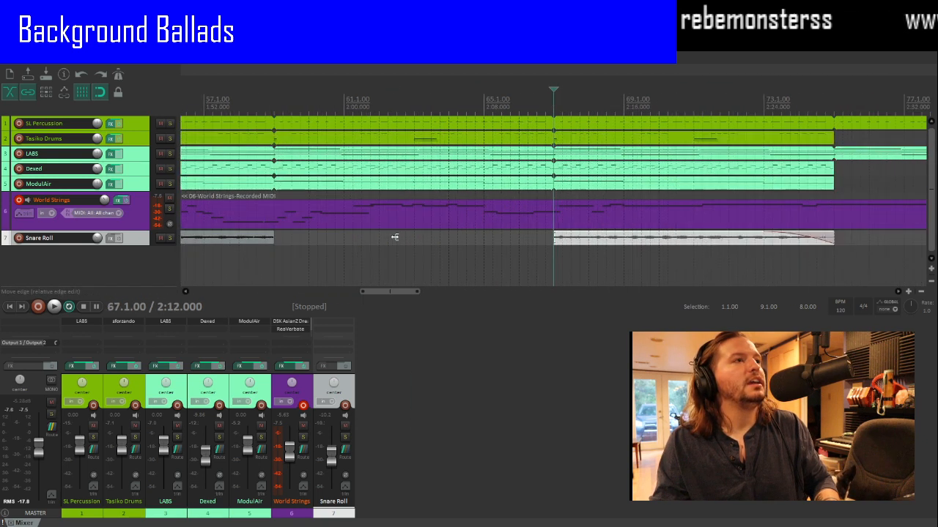
pyautogui.moveTo(562, 238); pyautogui.dragTo(668, 239)
pyautogui.scroll(-5, 480, 233)
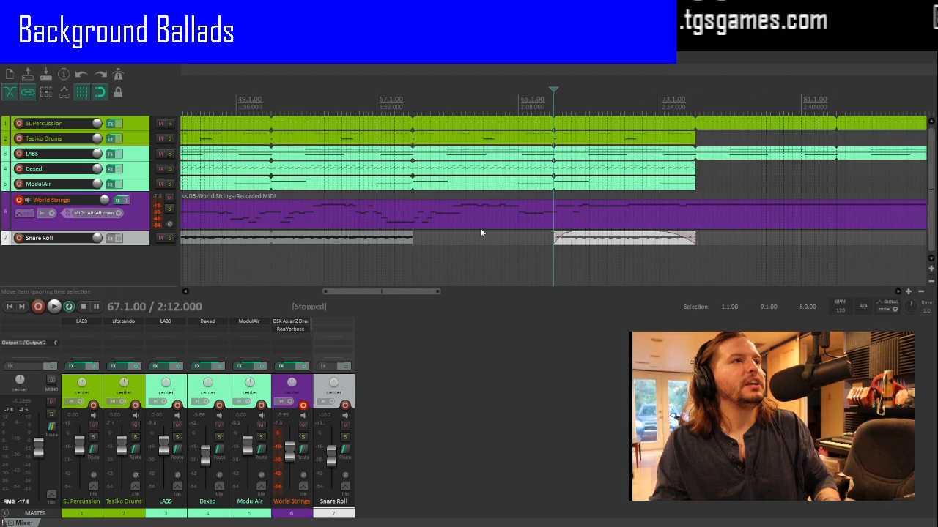
# Step: Add a fade-out about one bar long to the Snare Roll item ending at 59.1.00
pyautogui.click(406, 237)
pyautogui.scroll(8, 553, 240)
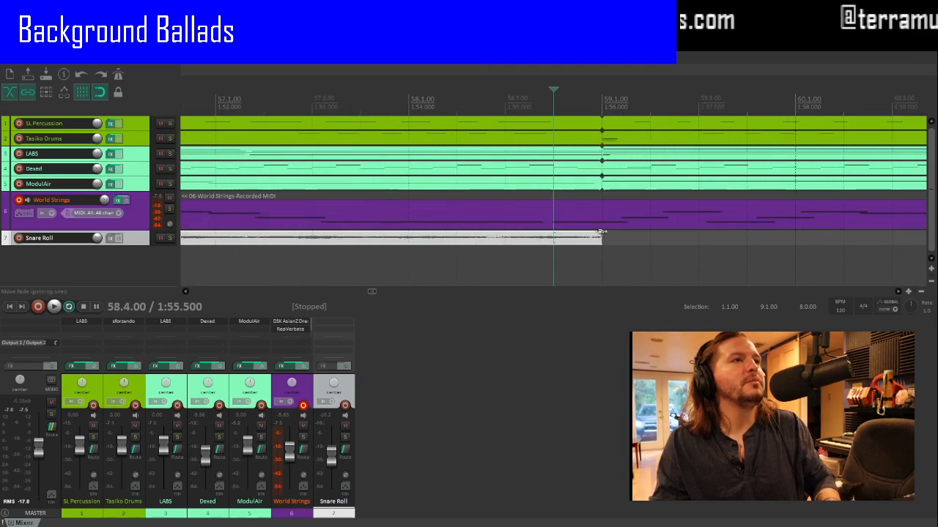
pyautogui.moveTo(559, 240); pyautogui.dragTo(406, 242)
pyautogui.scroll(-5, 405, 241)
pyautogui.scroll(-6, 405, 242)
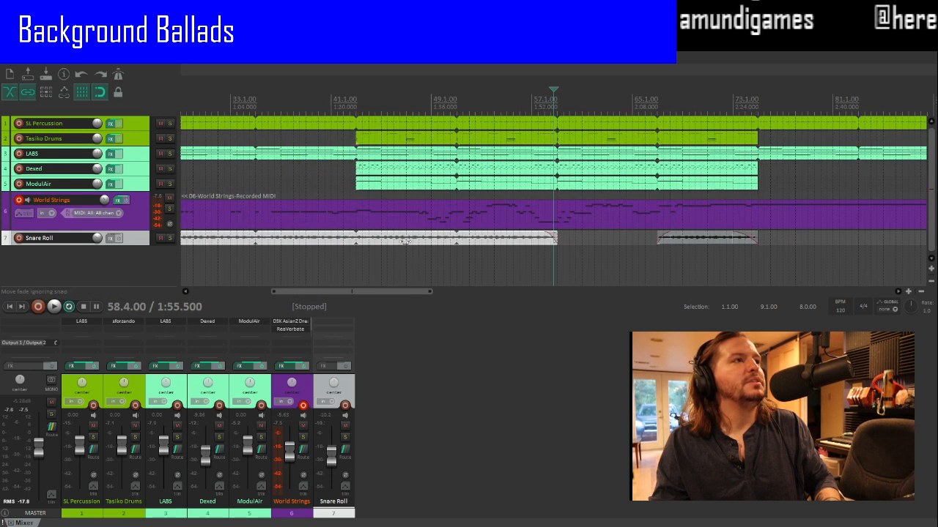
# Step: Add a fade-in about three bars long to the Snare Roll item starting at 19.1.00
pyautogui.click(299, 241)
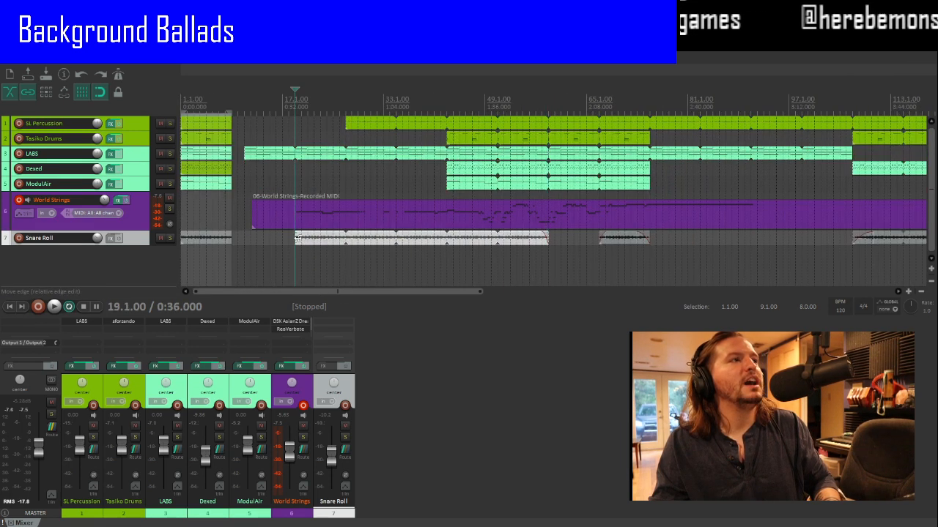
pyautogui.scroll(8, 299, 242)
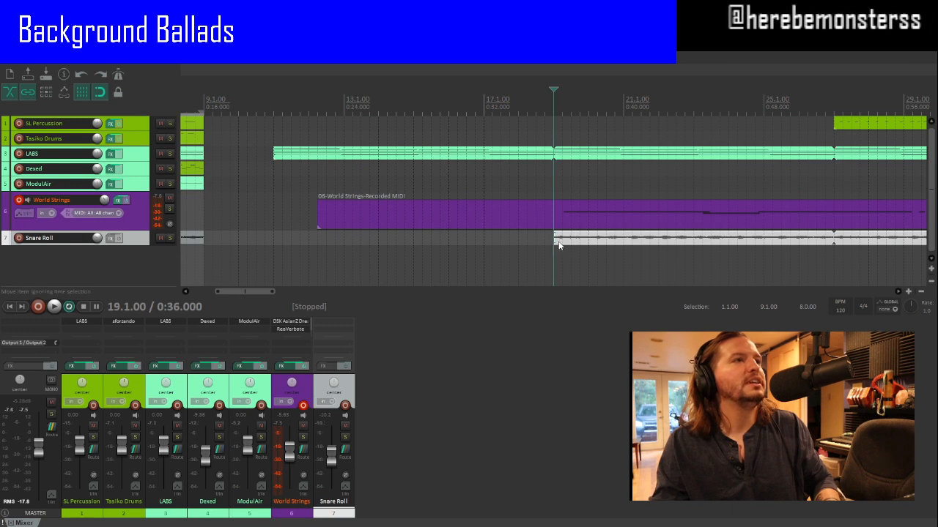
pyautogui.moveTo(556, 237); pyautogui.dragTo(659, 236)
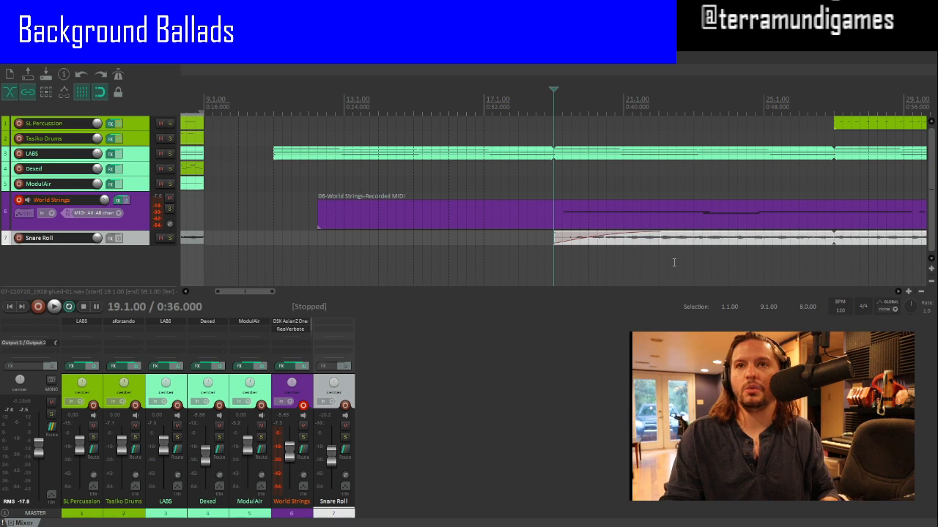
pyautogui.scroll(-5, 673, 262)
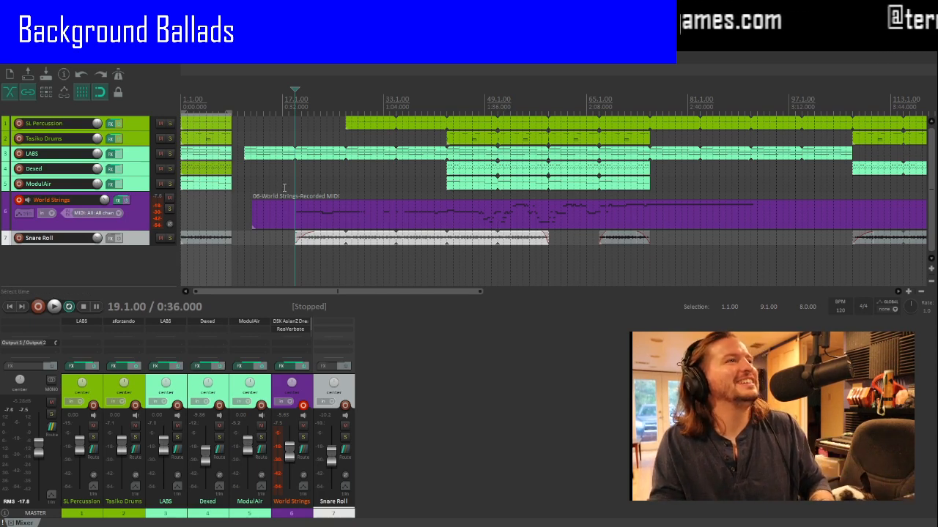
# Step: Delete the original loop items between 1.1.00 and 9.1.00 on every track that has one
pyautogui.scroll(-3, 264, 218)
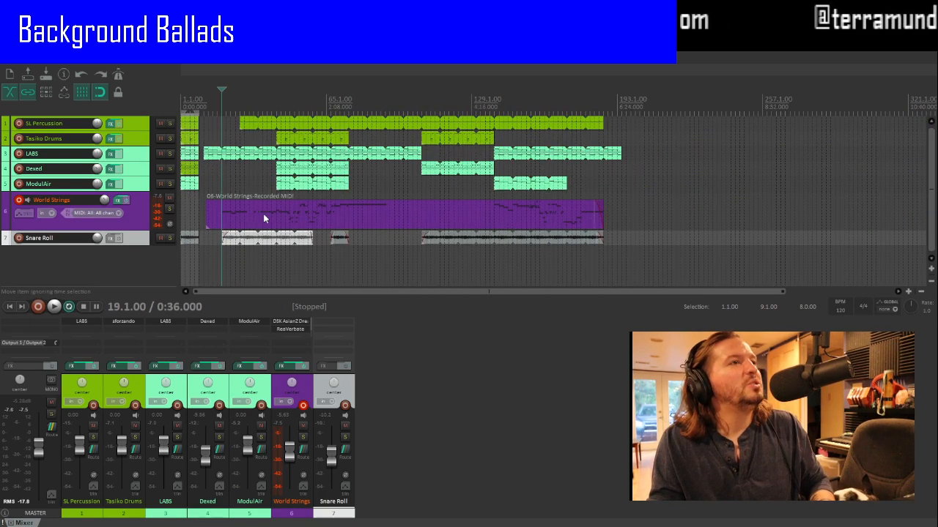
pyautogui.scroll(3, 264, 218)
pyautogui.scroll(-1, 265, 219)
pyautogui.scroll(-1, 264, 218)
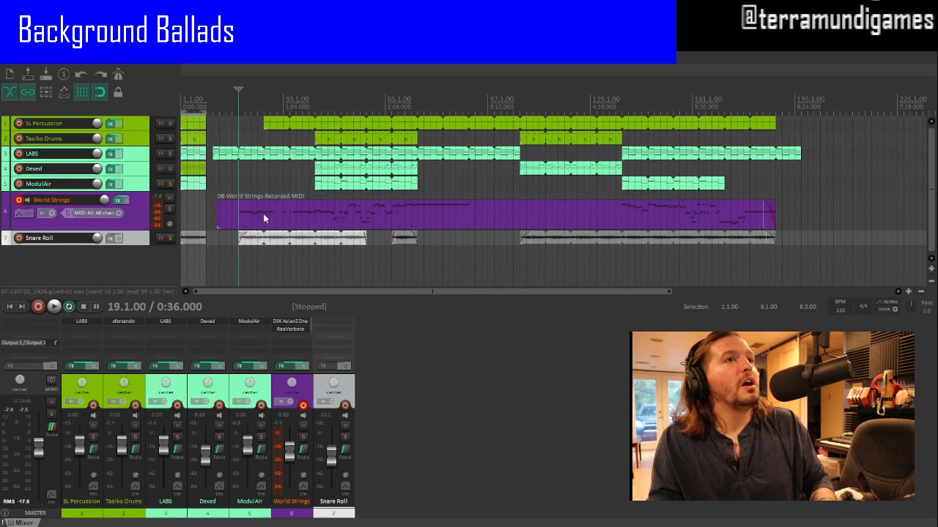
pyautogui.click(199, 240)
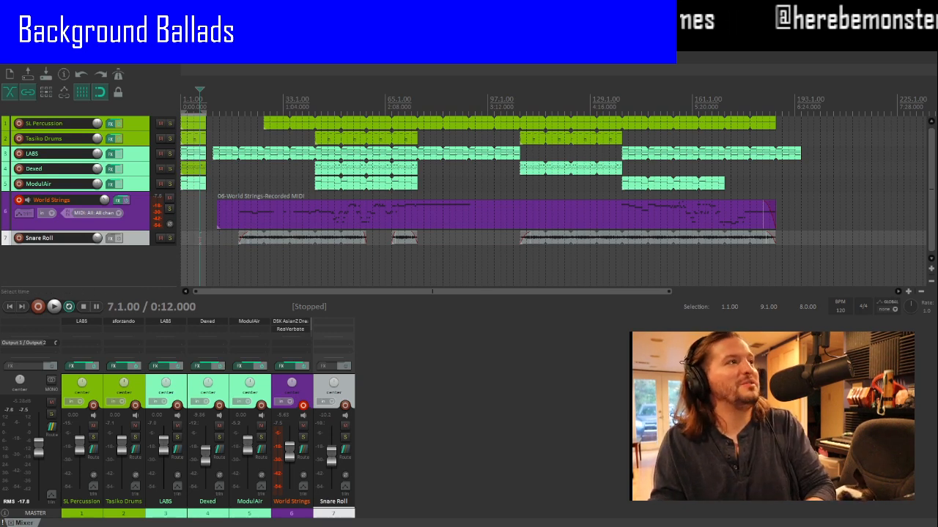
pyautogui.click(191, 178)
pyautogui.click(191, 171)
pyautogui.press('Delete')
pyautogui.click(191, 155)
pyautogui.press('Delete')
pyautogui.click(191, 139)
pyautogui.press('Delete')
pyautogui.click(191, 127)
pyautogui.press('Delete')
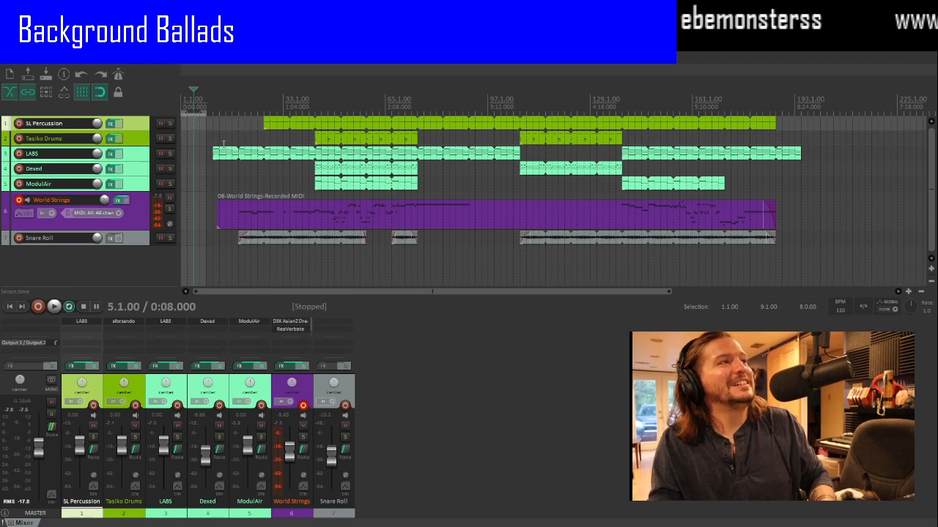
# Step: Select all remaining items and move them together to the project start so the first LABS item begins at 1.2.00
pyautogui.hotkey('ctrl', 'a')
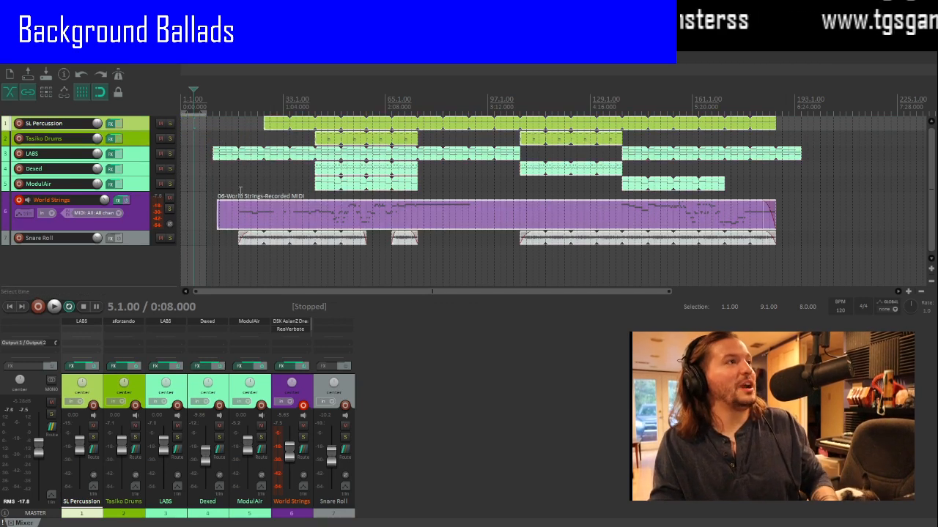
pyautogui.moveTo(228, 158); pyautogui.dragTo(212, 166)
pyautogui.scroll(8, 186, 154)
pyautogui.scroll(3, 186, 154)
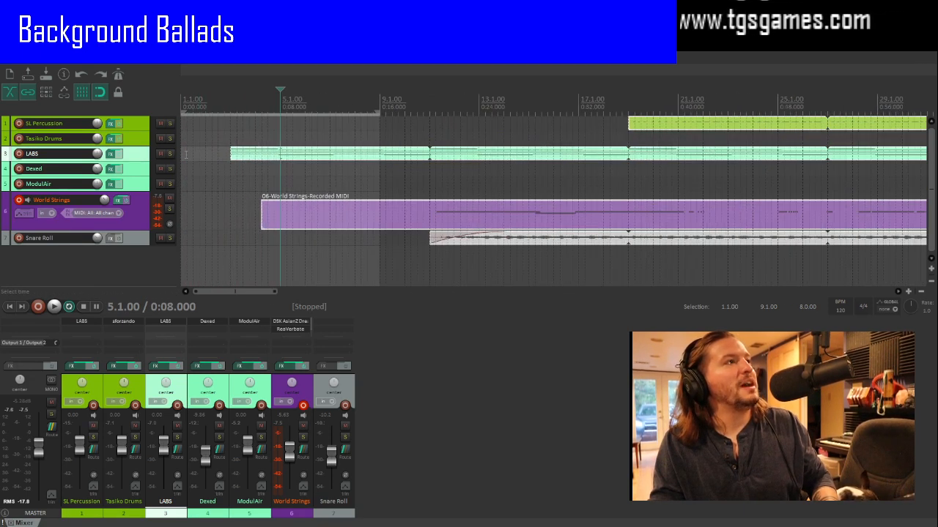
pyautogui.moveTo(306, 155); pyautogui.dragTo(249, 161)
pyautogui.click(199, 217)
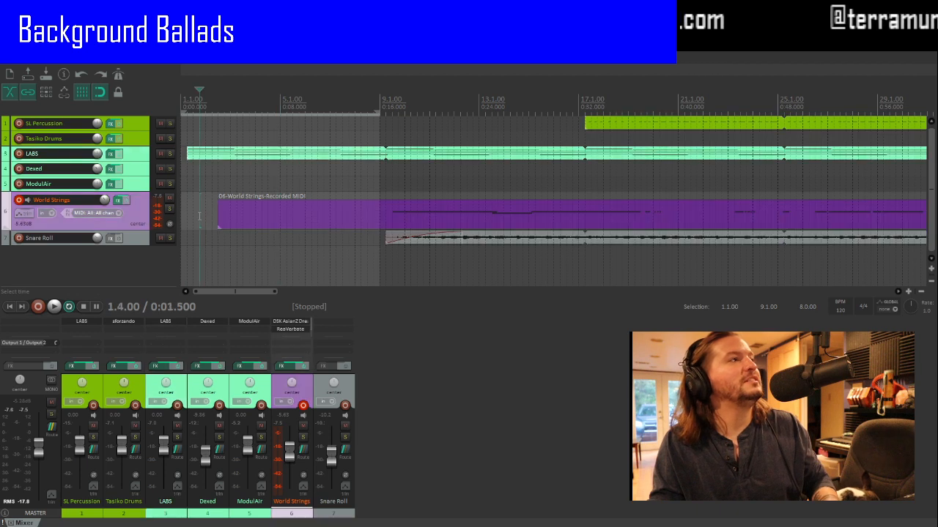
pyautogui.click(186, 208)
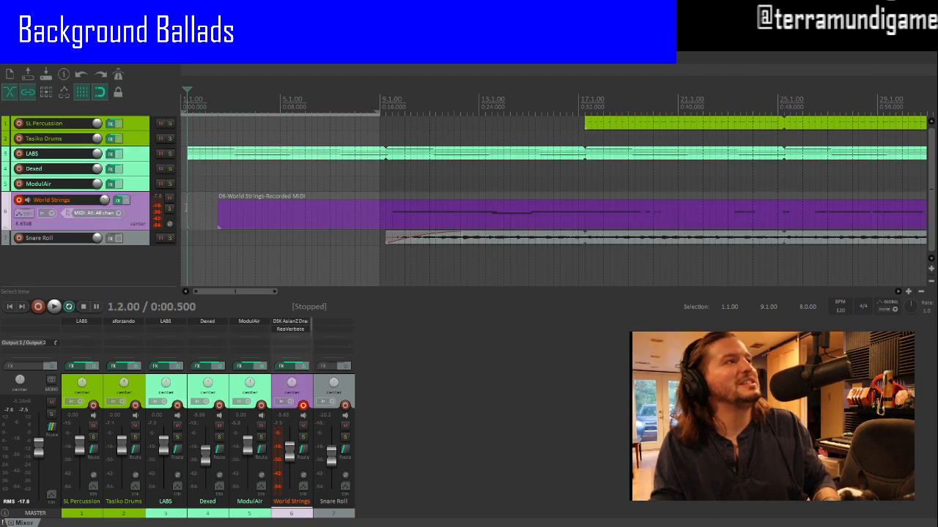
pyautogui.scroll(8, 186, 208)
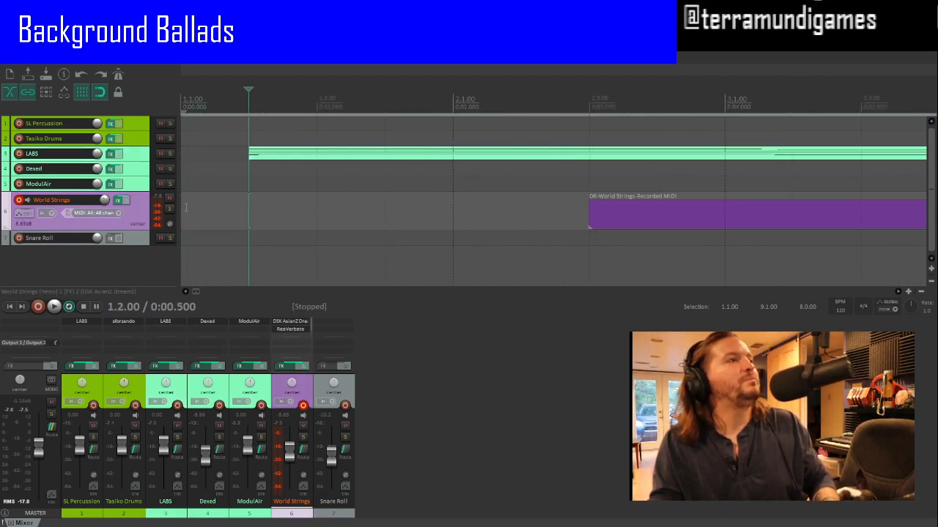
pyautogui.scroll(-4, 186, 208)
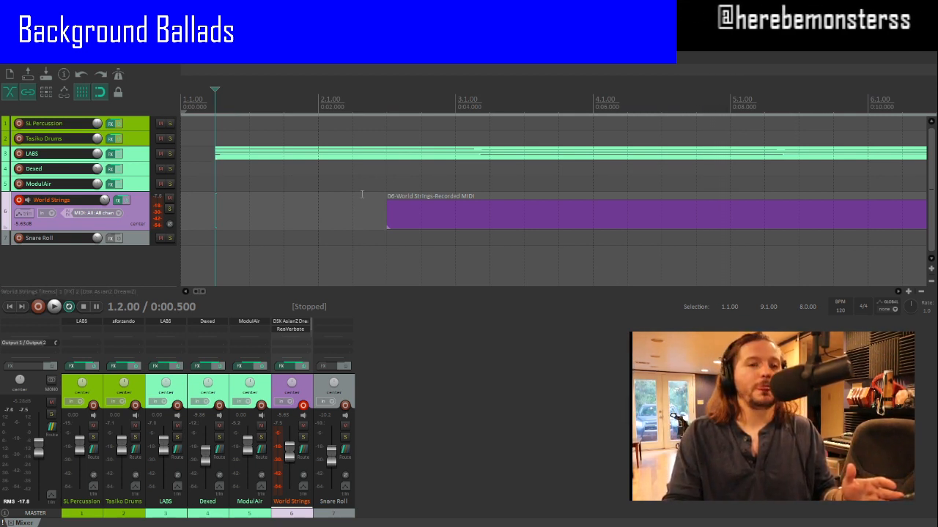
pyautogui.scroll(-10, 361, 194)
pyautogui.scroll(3, 361, 194)
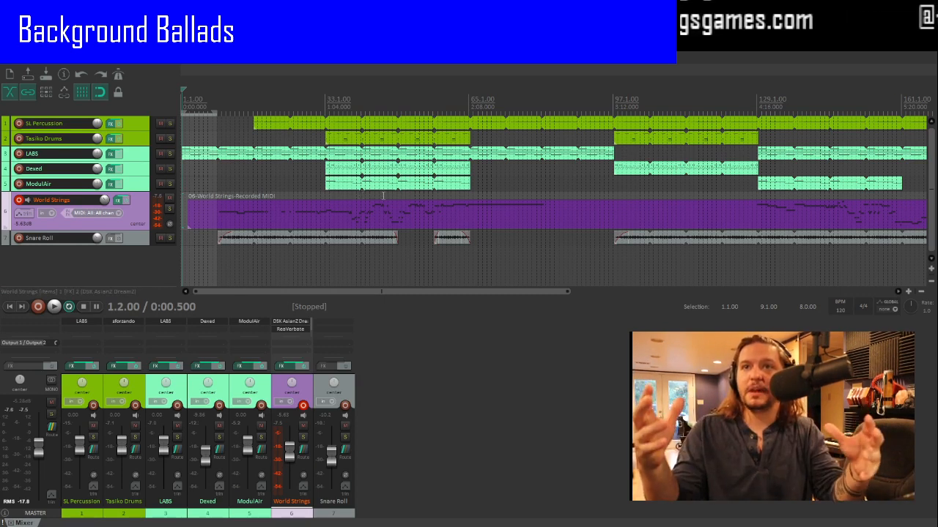
pyautogui.scroll(-4, 383, 196)
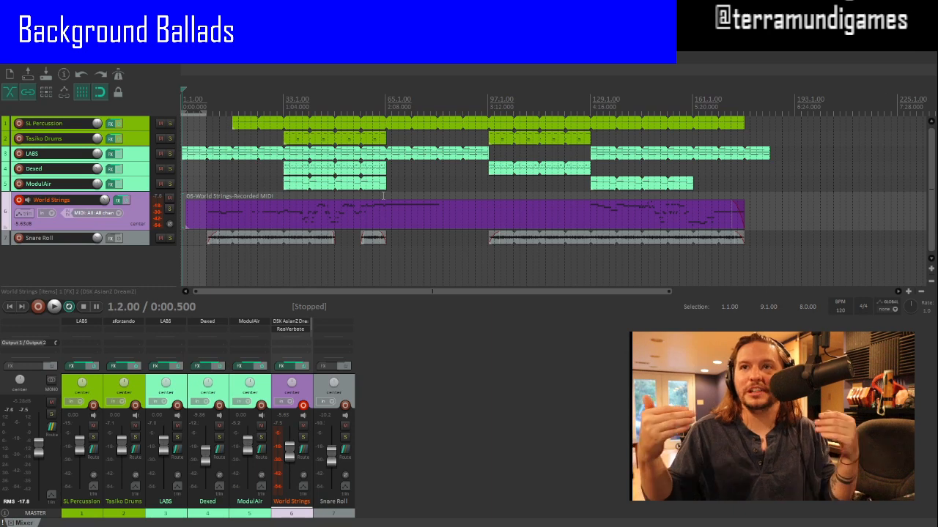
# Step: Clear the 1.1.00 to 9.1.00 time selection, and disarm World Strings while the song plays from its start
pyautogui.scroll(2, 383, 195)
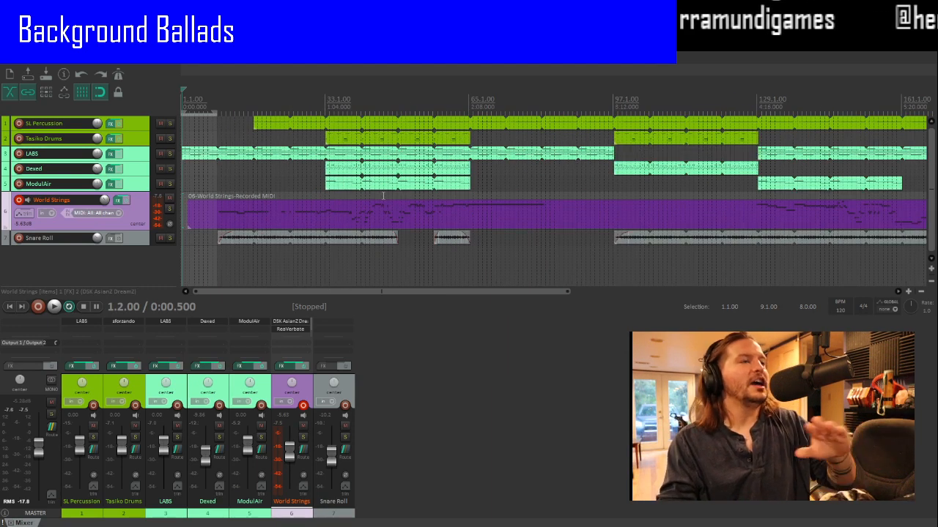
pyautogui.scroll(3, 382, 195)
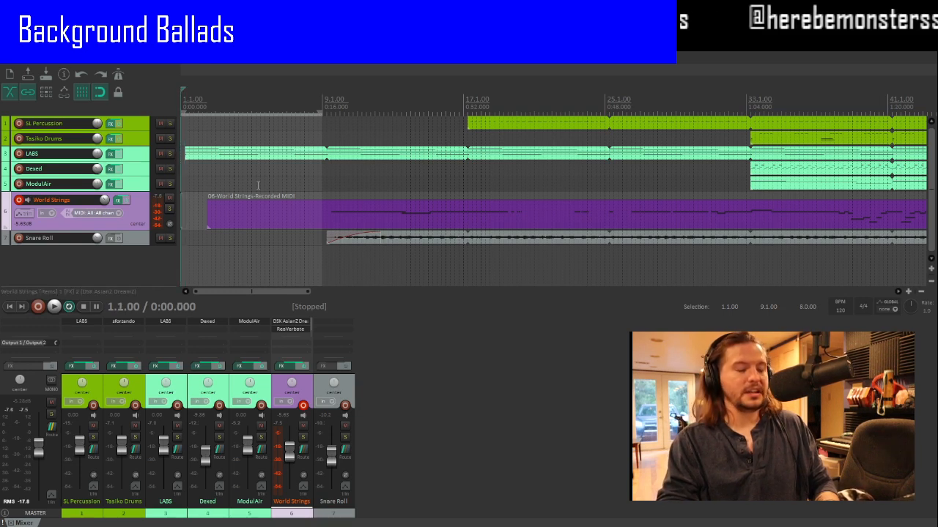
pyautogui.moveTo(324, 110); pyautogui.dragTo(185, 111)
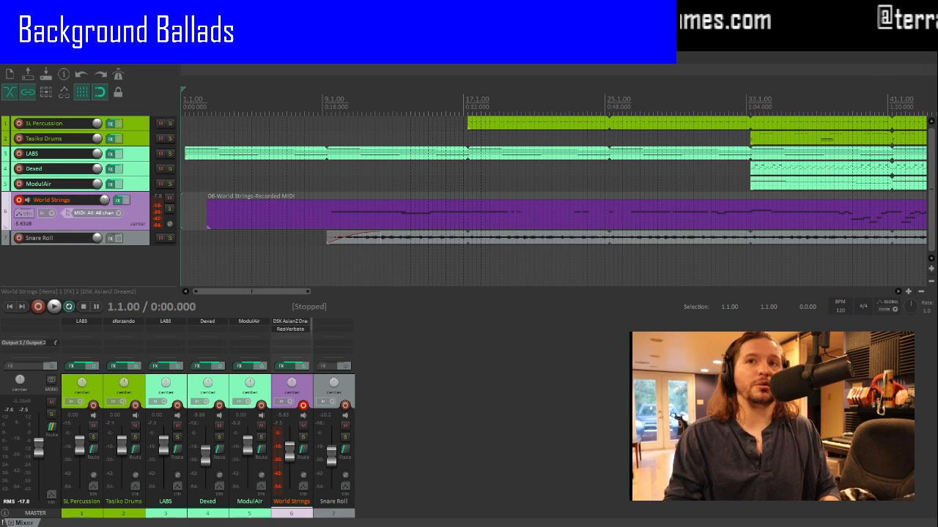
pyautogui.press('space')
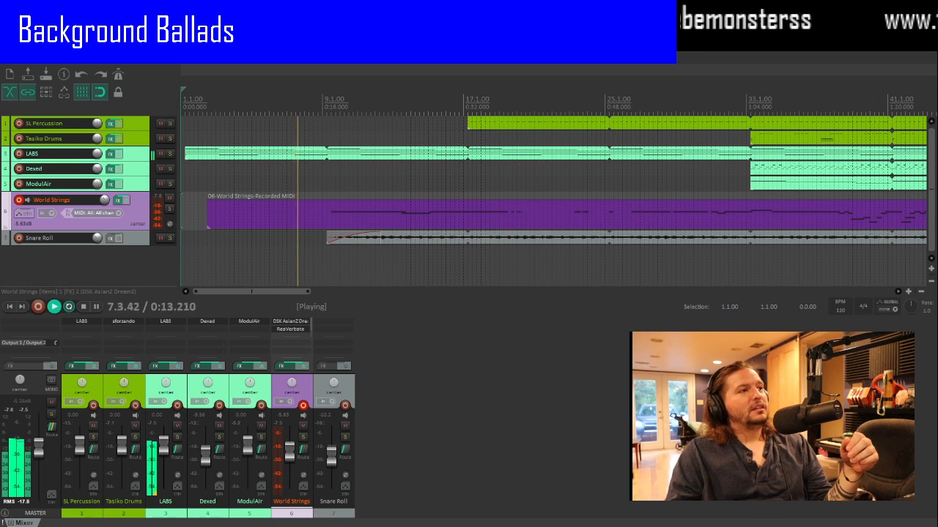
pyautogui.click(303, 405)
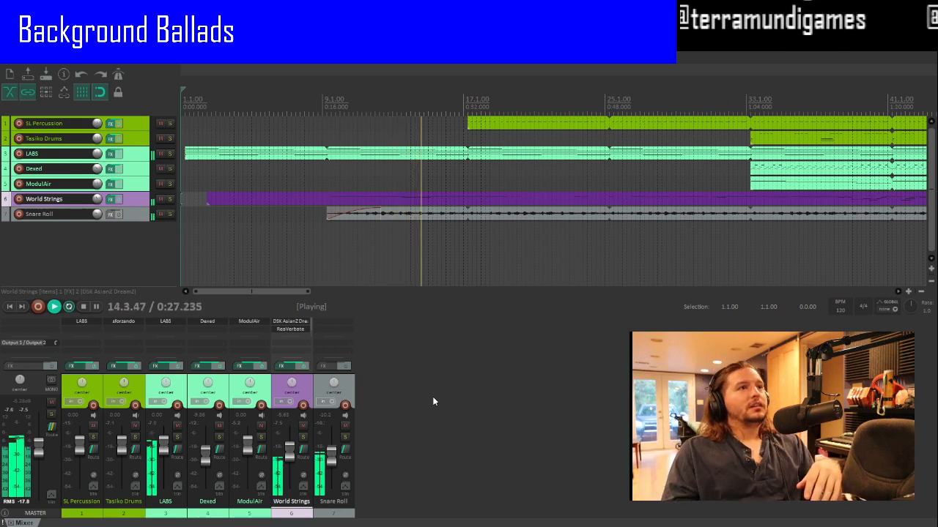
# Step: Delete the short Snare Roll item ending at 65.1.00, extend the preceding one to 65.1.00, and resume playback
pyautogui.scroll(-5, 520, 183)
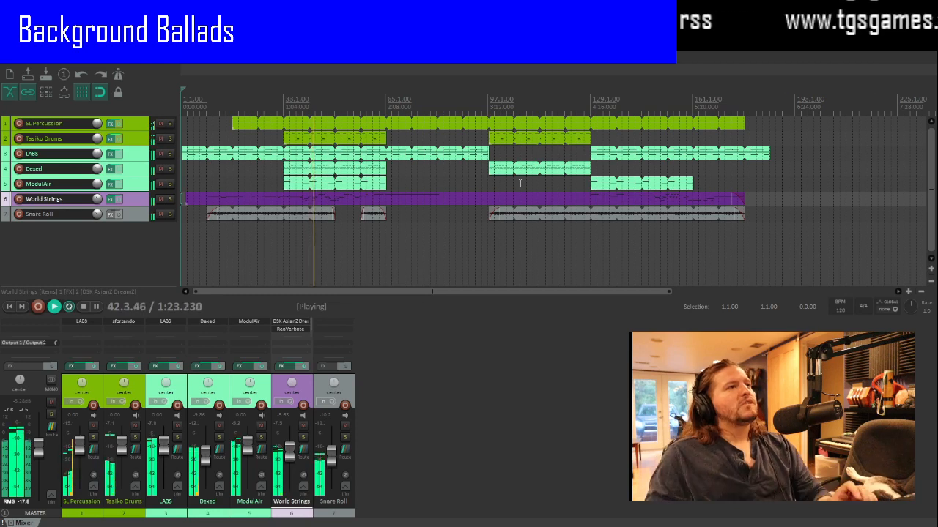
pyautogui.scroll(3, 359, 198)
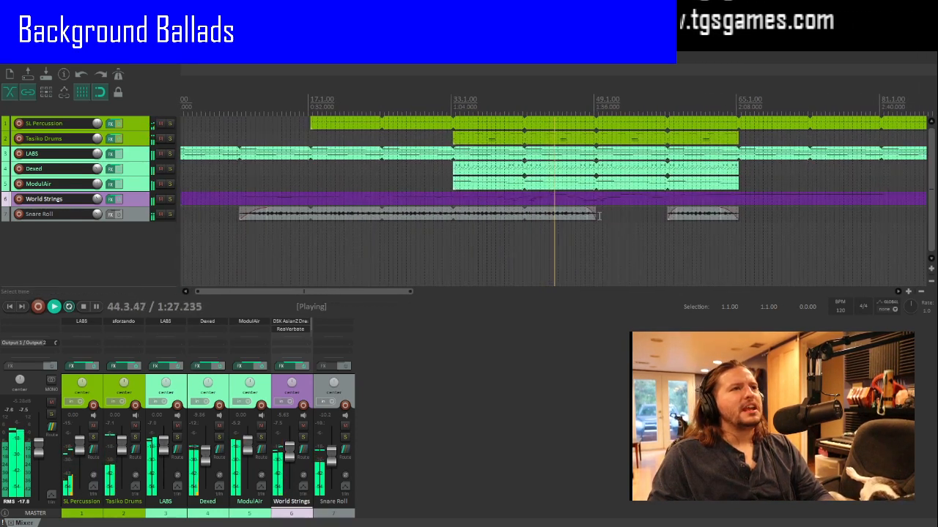
pyautogui.click(528, 219)
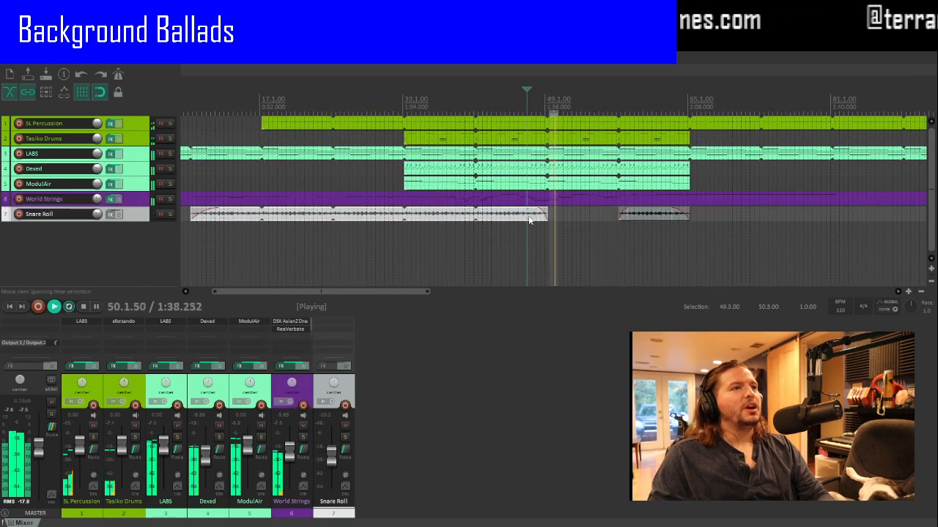
pyautogui.press('space')
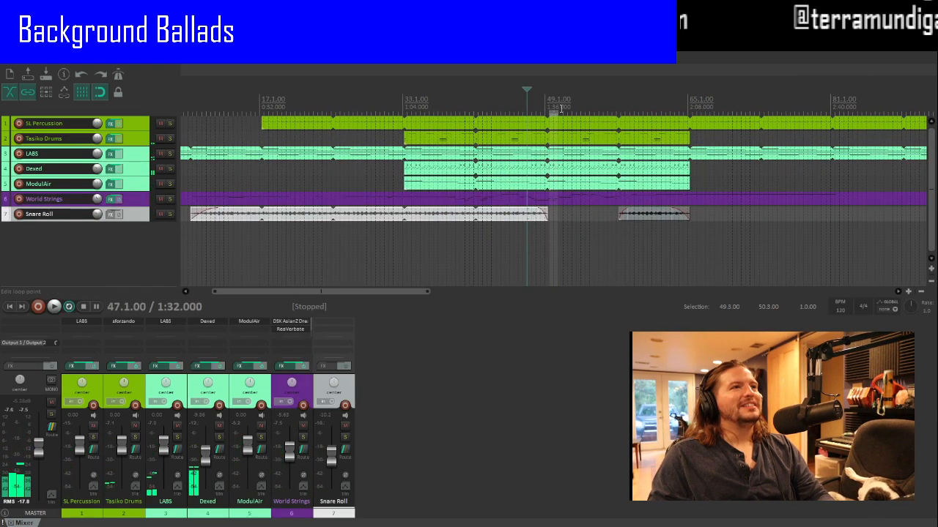
pyautogui.click(555, 111)
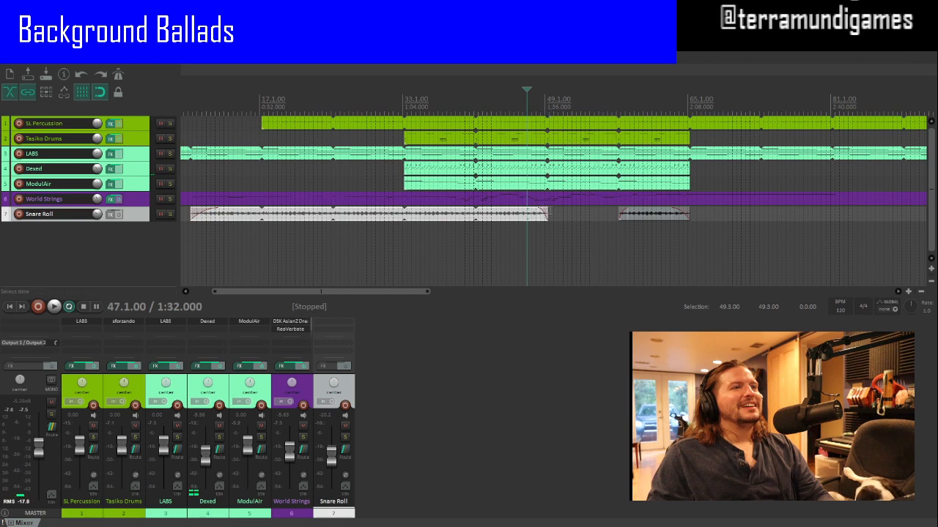
pyautogui.click(652, 215)
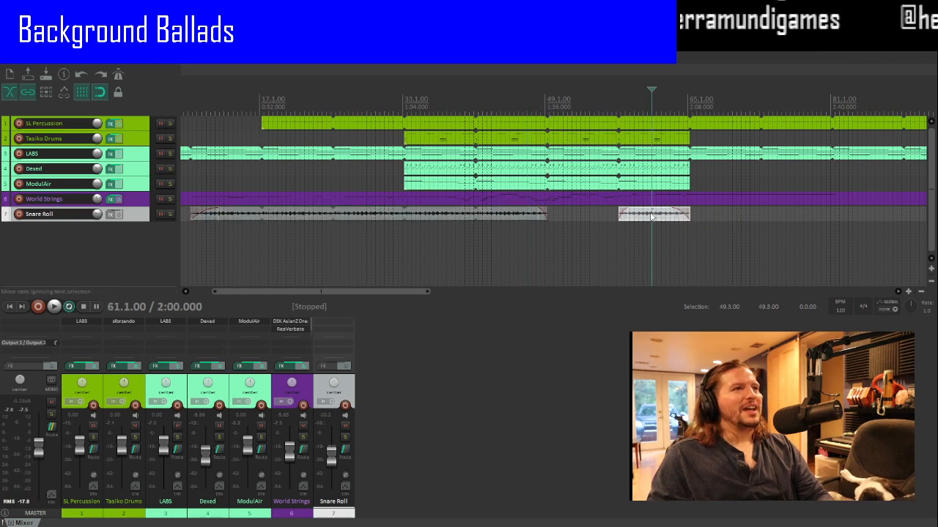
pyautogui.press('Delete')
pyautogui.moveTo(546, 214); pyautogui.dragTo(688, 220)
pyautogui.press('space')
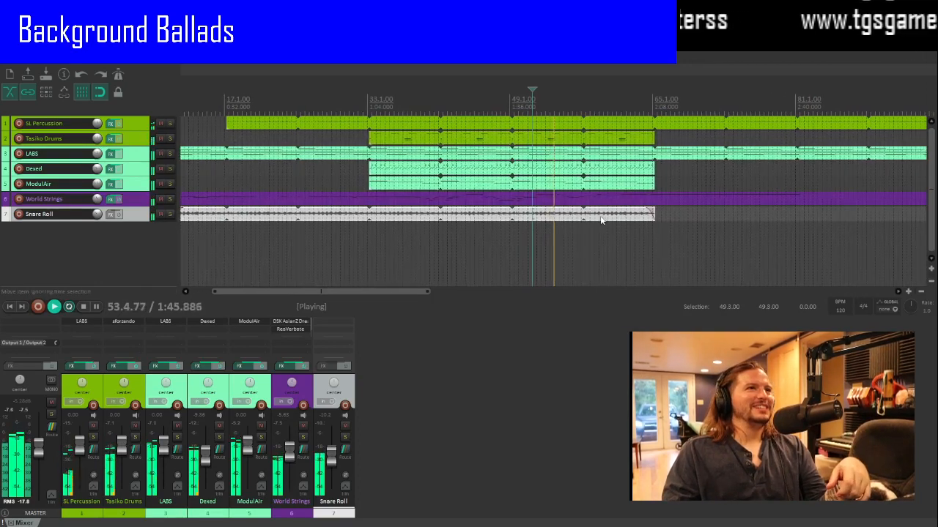
# Step: During playback, lower the Dexed track's volume to about -15.1 dB and raise the Snare Roll volume slightly
pyautogui.scroll(2, 648, 189)
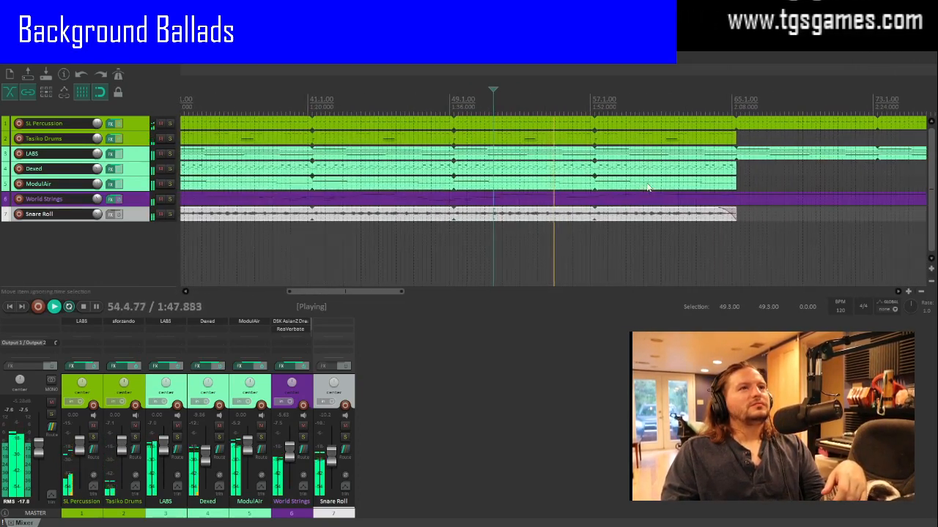
pyautogui.scroll(6, 647, 188)
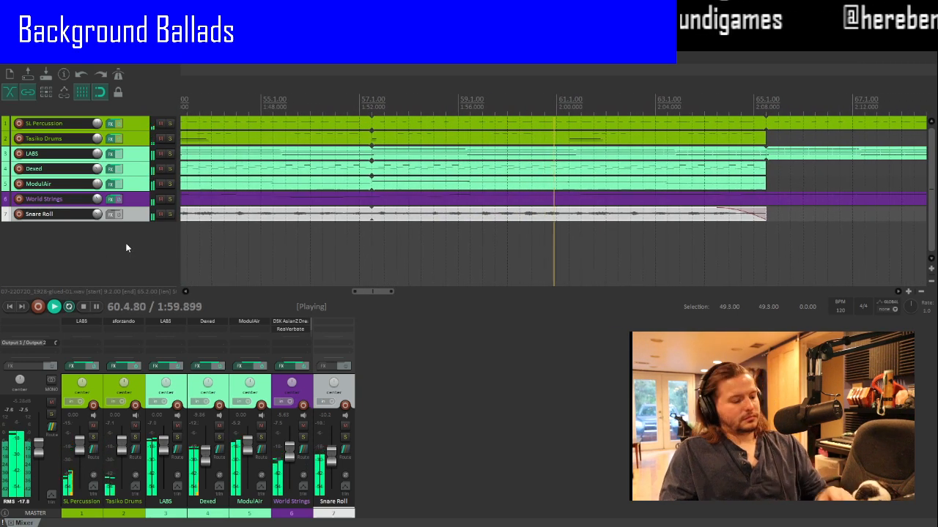
pyautogui.scroll(1, 126, 248)
pyautogui.scroll(1, 126, 247)
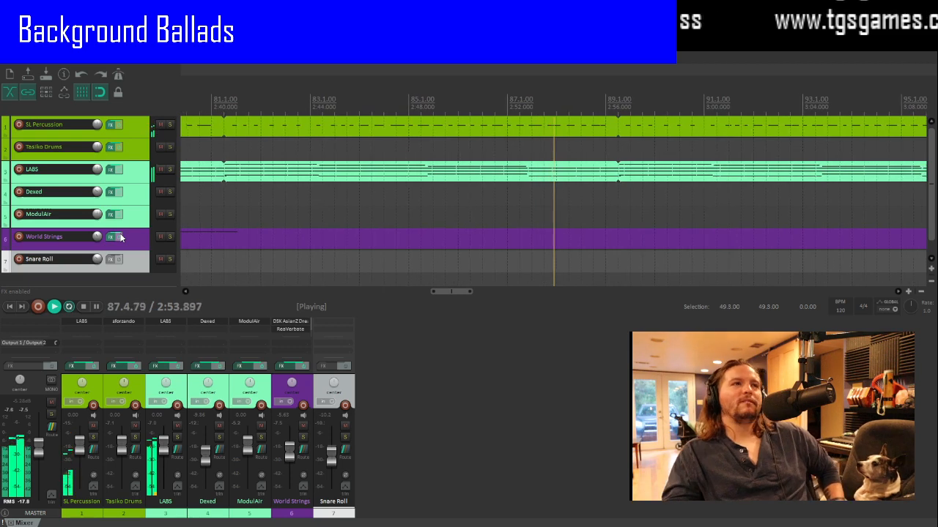
pyautogui.scroll(-2, 445, 191)
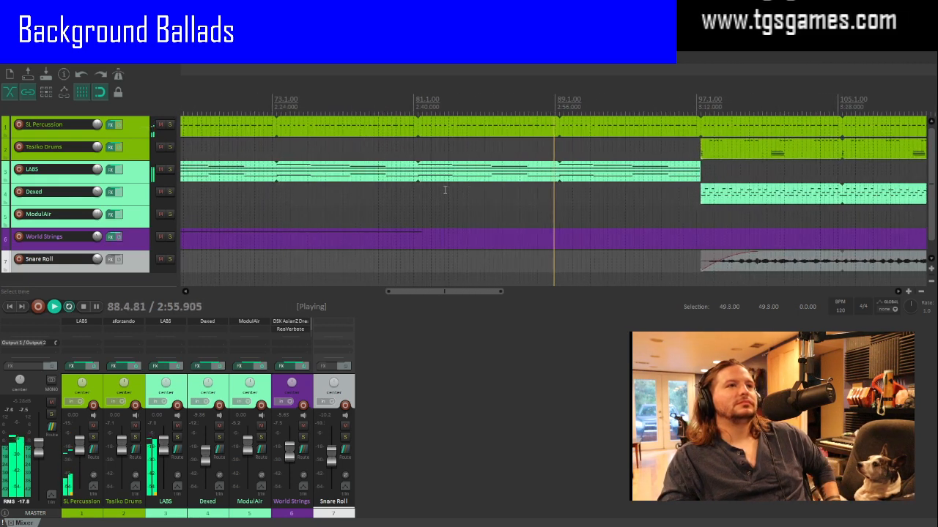
pyautogui.scroll(-1, 445, 191)
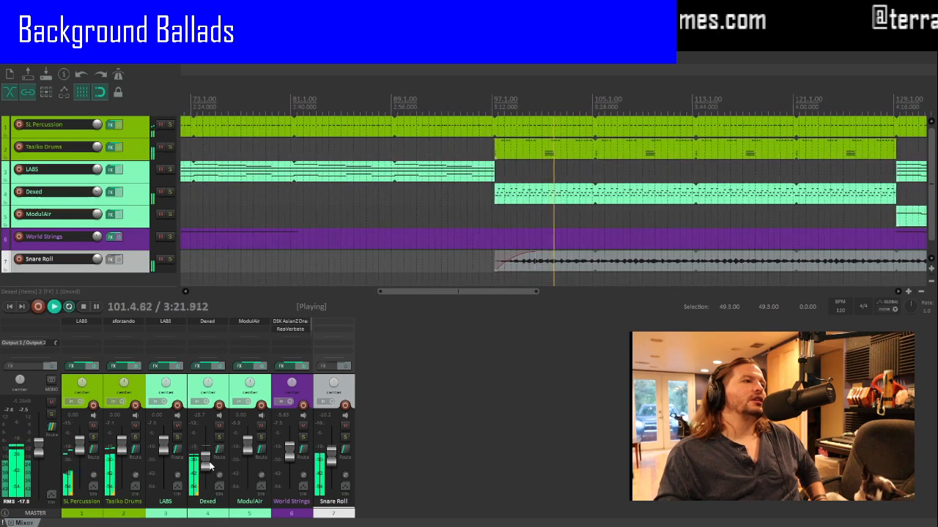
pyautogui.scroll(2, 209, 466)
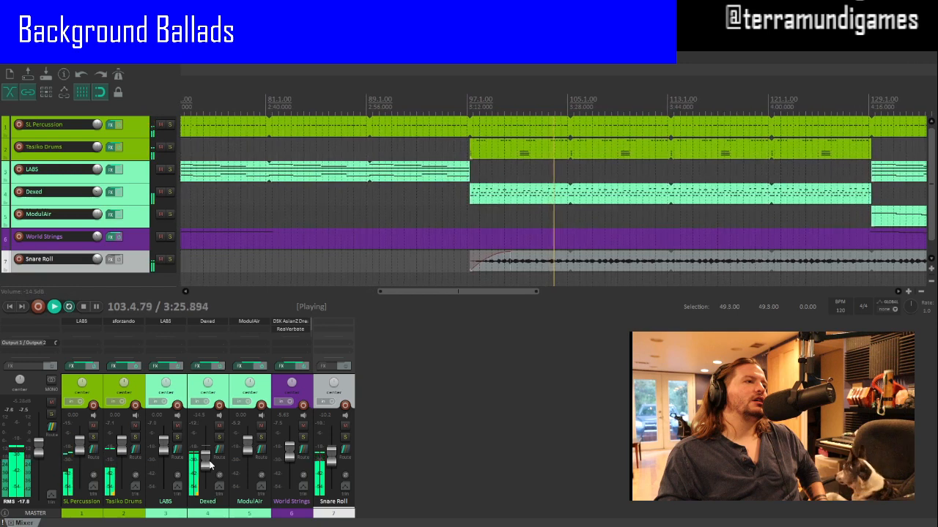
pyautogui.scroll(-1, 209, 465)
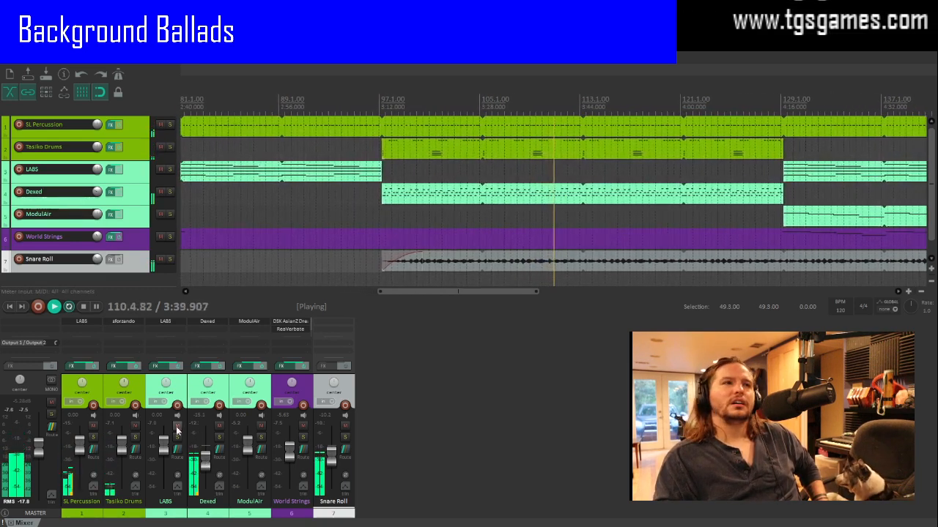
pyautogui.moveTo(333, 453); pyautogui.dragTo(332, 455)
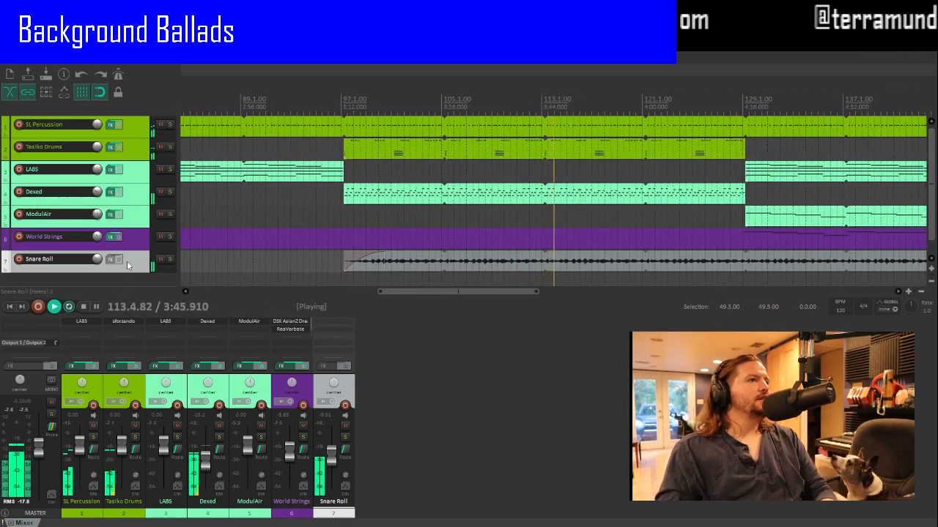
# Step: Show the Snare Roll track's volume envelope and adjust its level for the section between 97.1.00 and 129.1.00
pyautogui.scroll(-1, 127, 261)
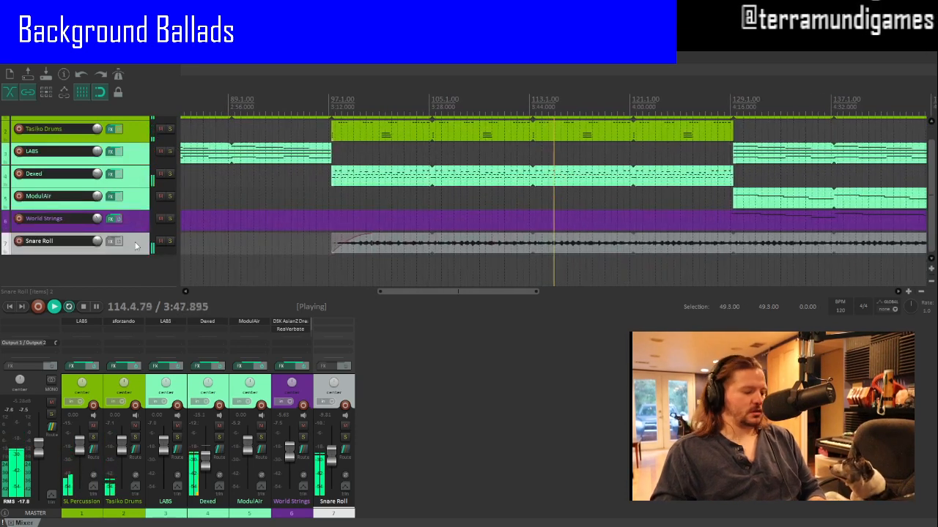
pyautogui.press('v')
pyautogui.moveTo(318, 263); pyautogui.dragTo(321, 253)
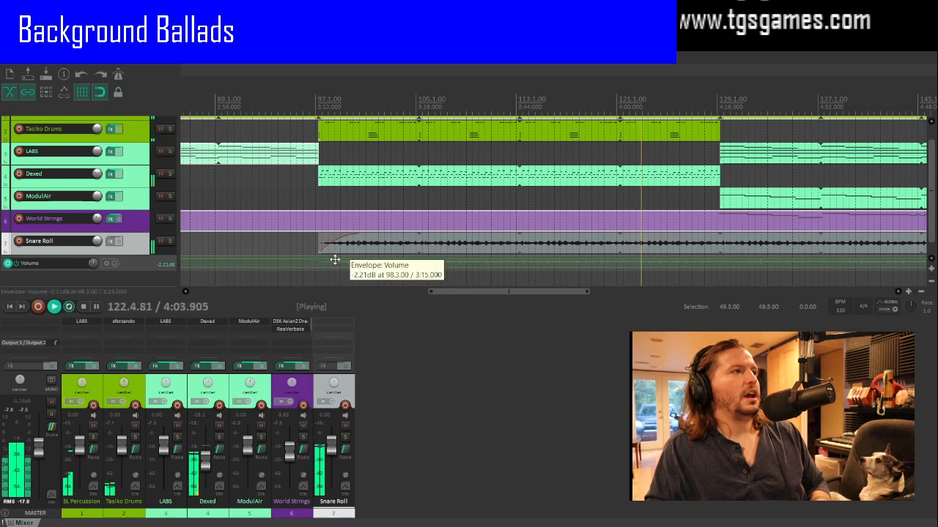
pyautogui.moveTo(334, 269); pyautogui.dragTo(336, 288)
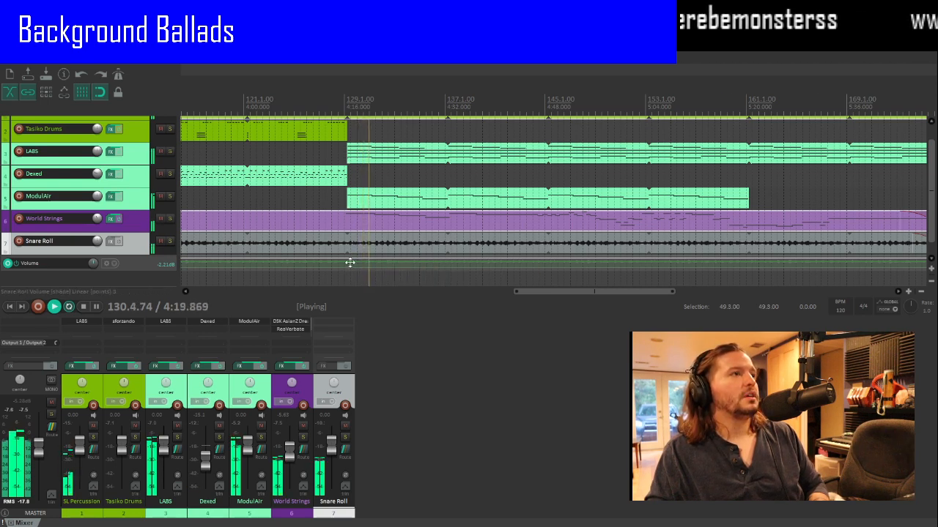
pyautogui.moveTo(344, 263); pyautogui.dragTo(354, 236)
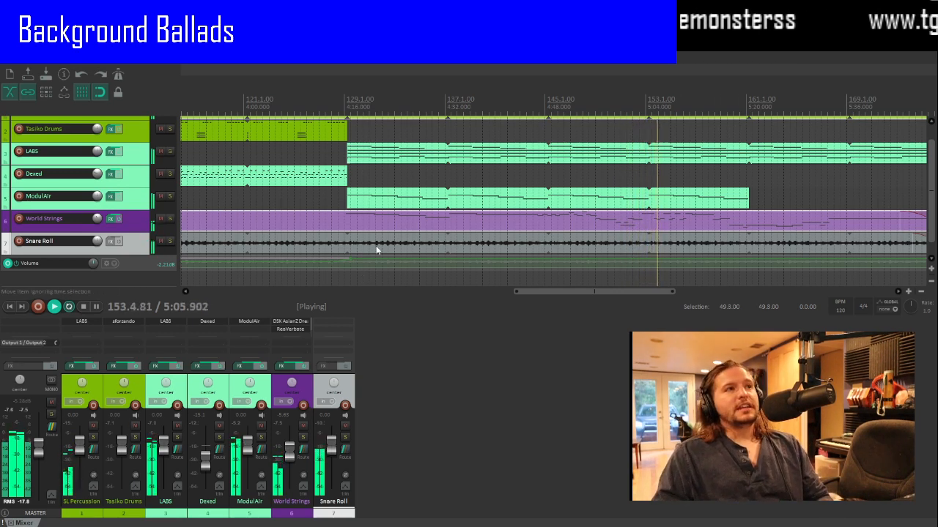
# Step: Lower the master volume to about -9 dB, listen through the ending of the song and stop playback
pyautogui.scroll(-1, 219, 163)
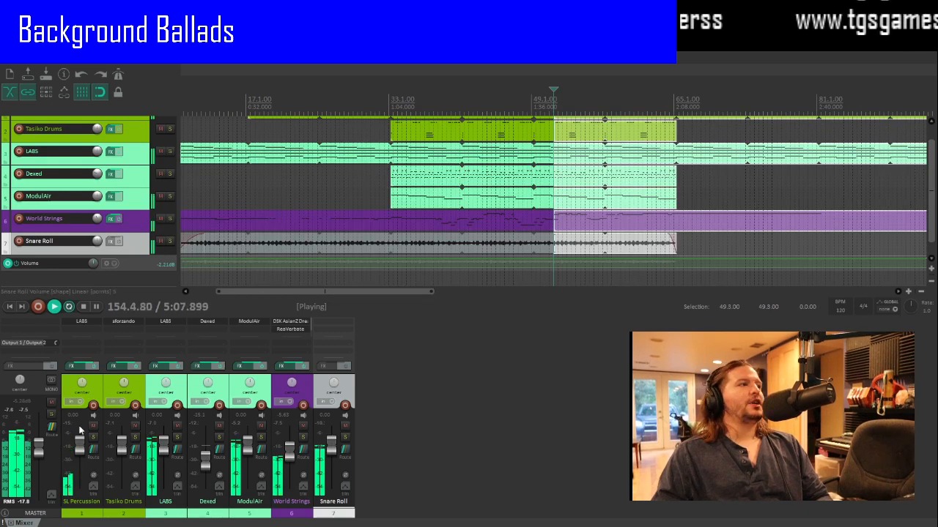
pyautogui.moveTo(42, 448); pyautogui.dragTo(41, 456)
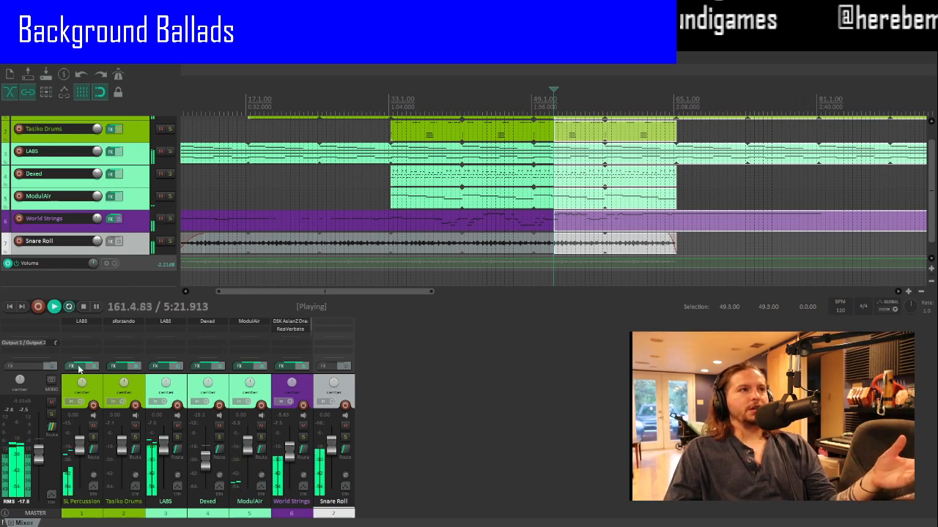
pyautogui.scroll(-5, 418, 189)
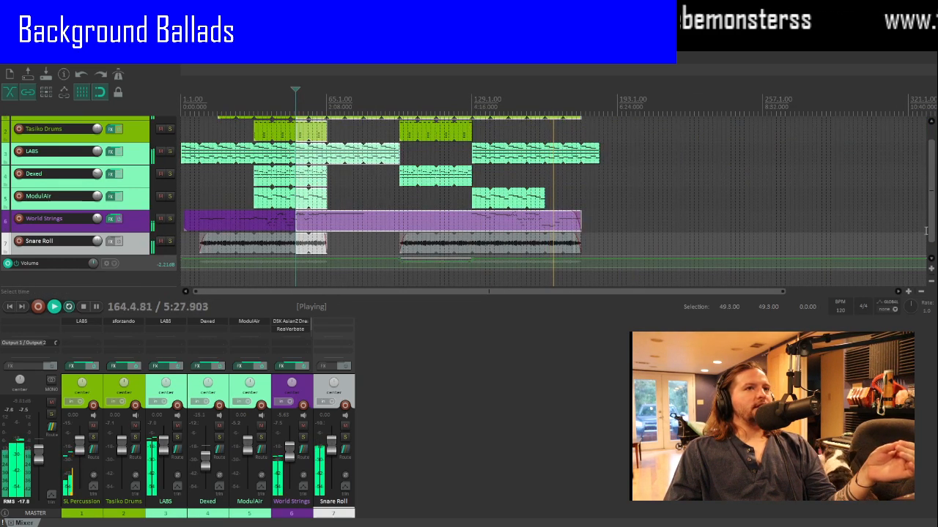
pyautogui.scroll(1, 933, 234)
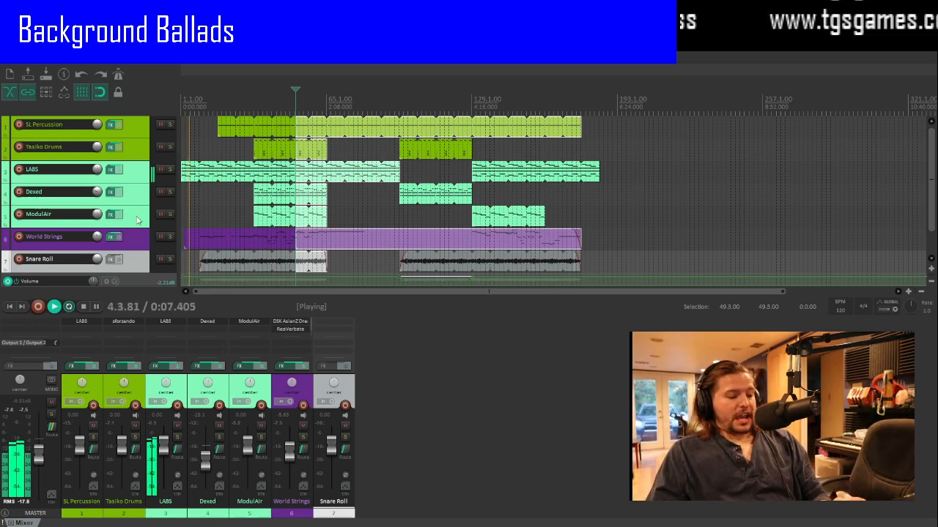
pyautogui.press('space')
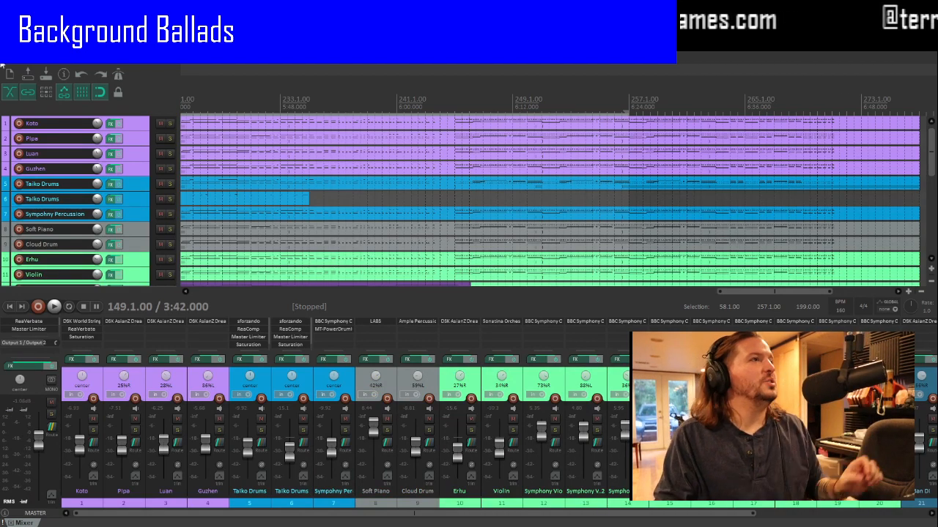
# Step: Play the larger arrangement with the Koto, Pipa and Taiko Drums tracks from the project start
pyautogui.scroll(-8, 258, 183)
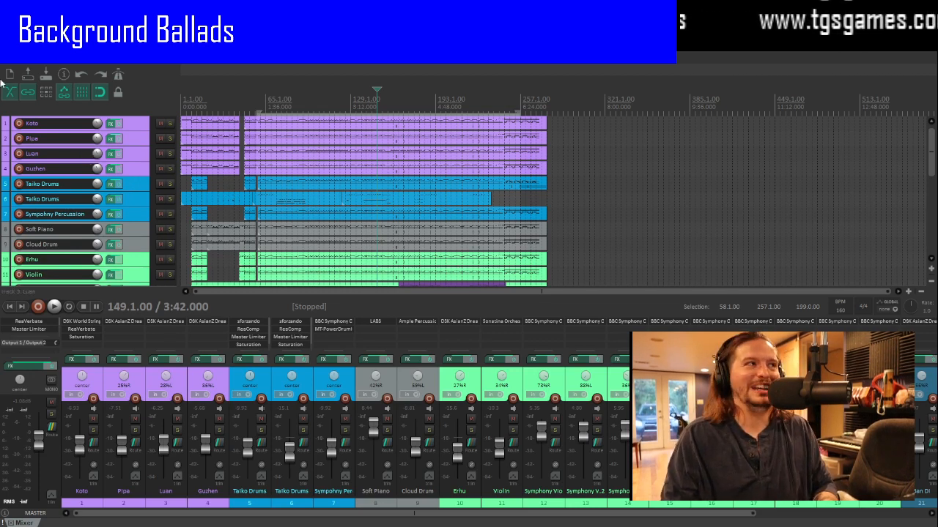
pyautogui.click(186, 147)
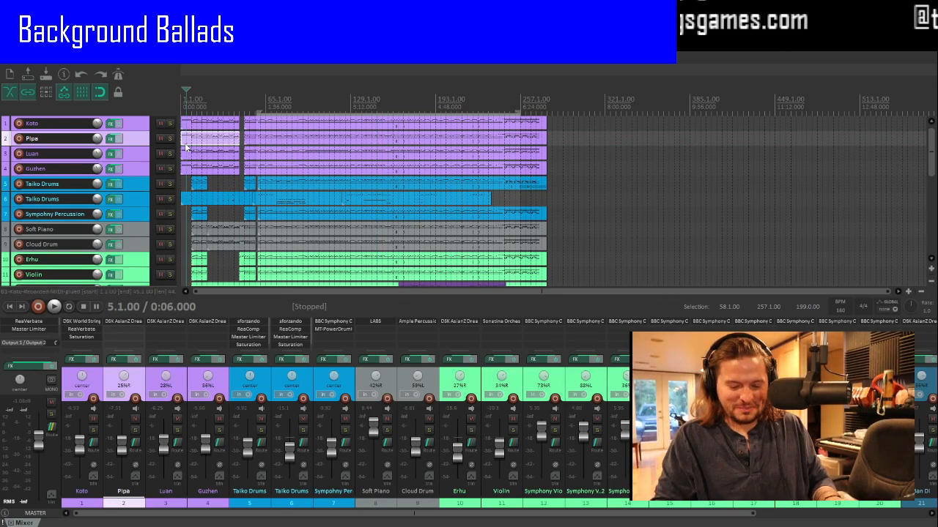
pyautogui.press('Home')
pyautogui.press('space')
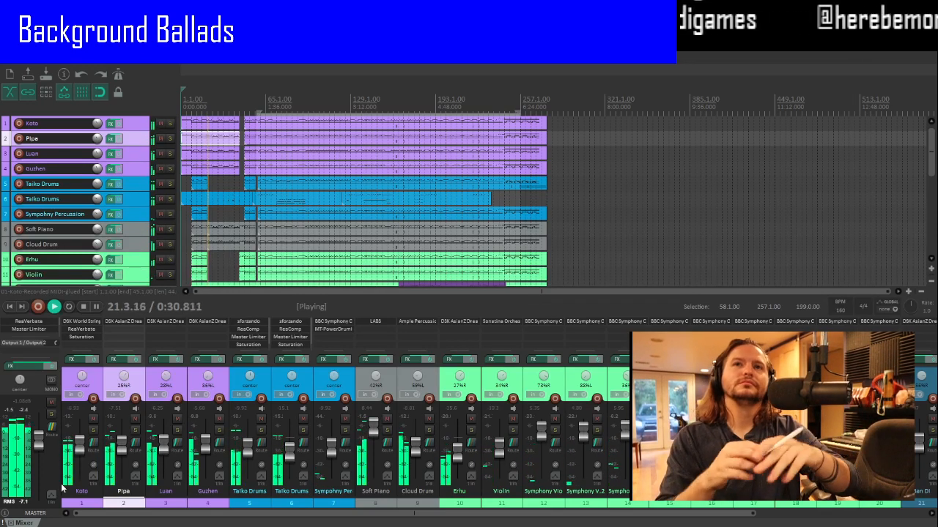
# Step: Bring the master volume down to about -13.2 dB, up above 0 dB and back down during playback
pyautogui.moveTo(38, 440); pyautogui.dragTo(41, 460)
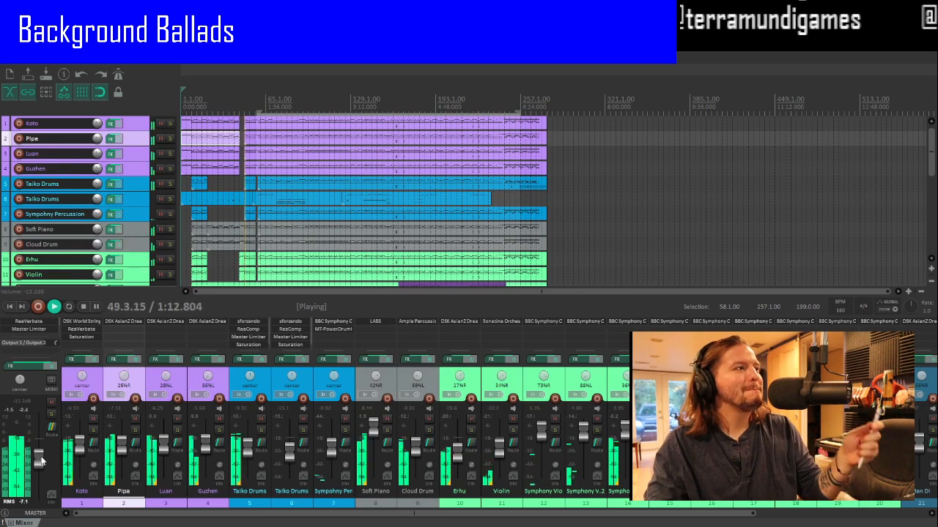
pyautogui.moveTo(42, 459); pyautogui.dragTo(42, 433)
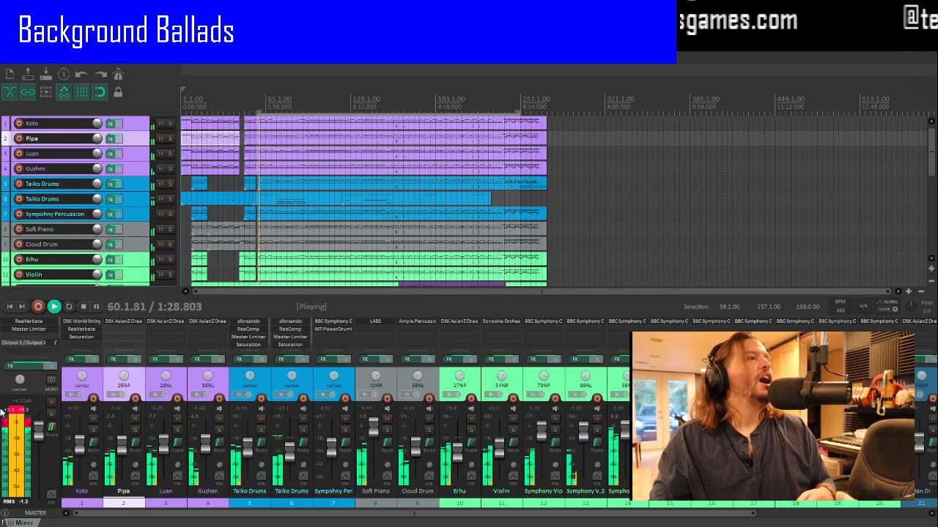
pyautogui.moveTo(41, 432); pyautogui.dragTo(39, 461)
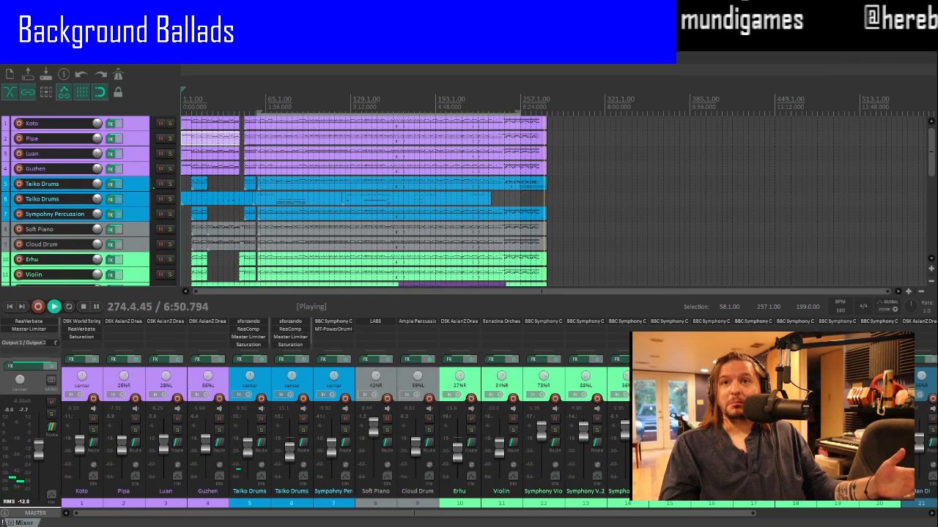
# Step: Listen to the end of the larger arrangement and stop playback
pyautogui.hscroll(1, 469, 418)
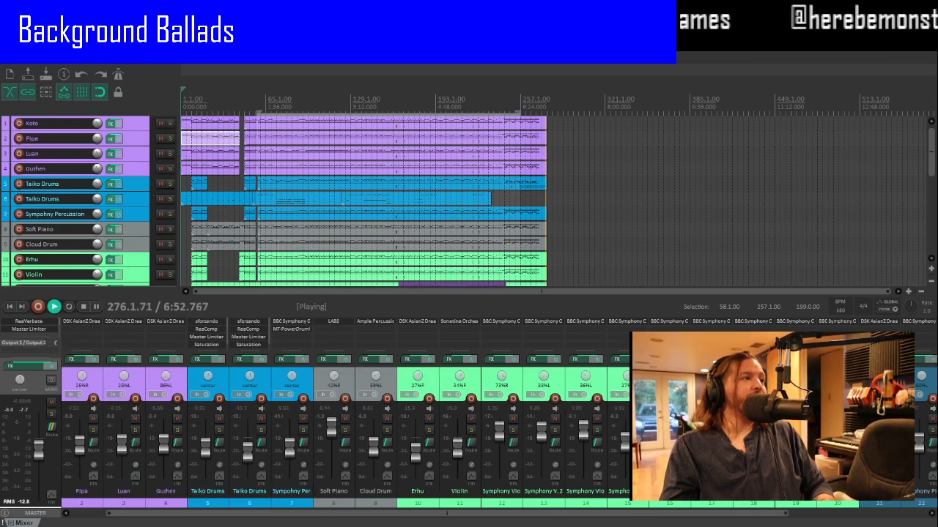
pyautogui.press('space')
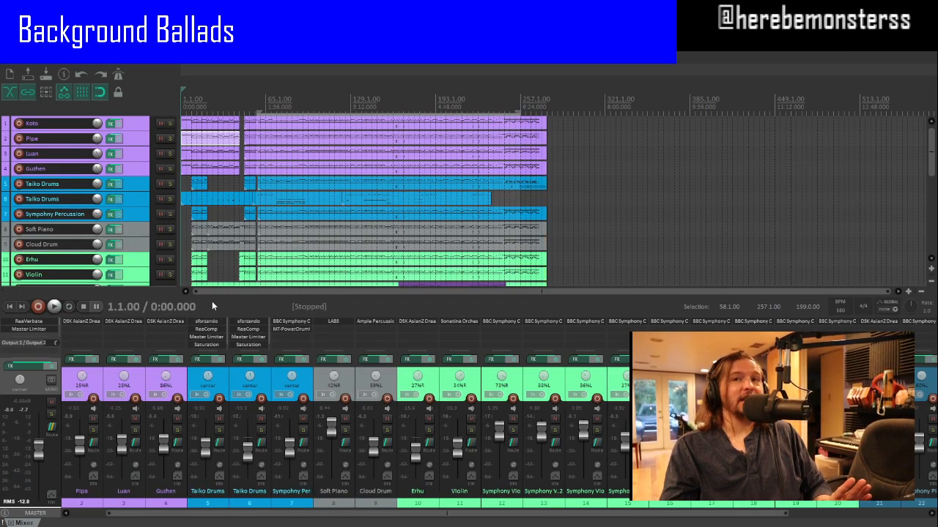
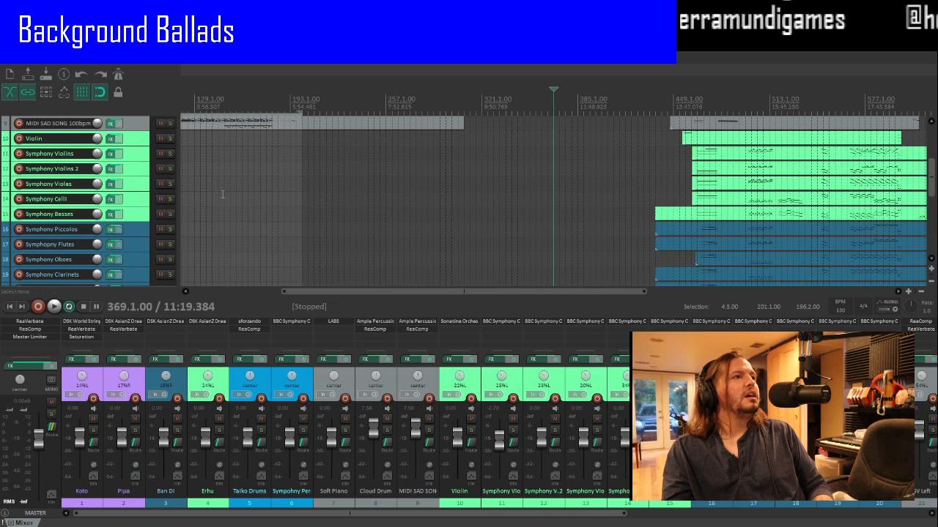
# Step: Play the MIDI SAD SONG item from 13.1.00 and lower the master volume to about -5.5 dB
pyautogui.click(194, 124)
pyautogui.press('space')
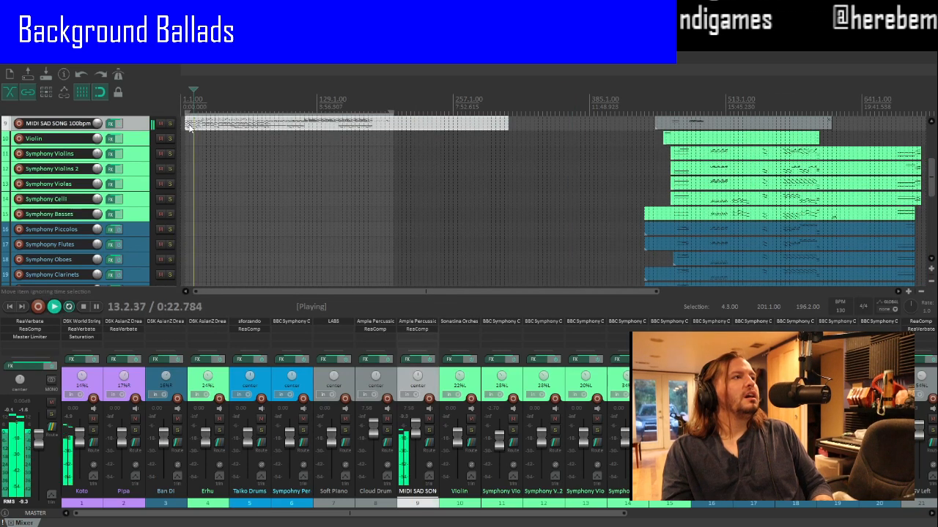
pyautogui.scroll(6, 189, 128)
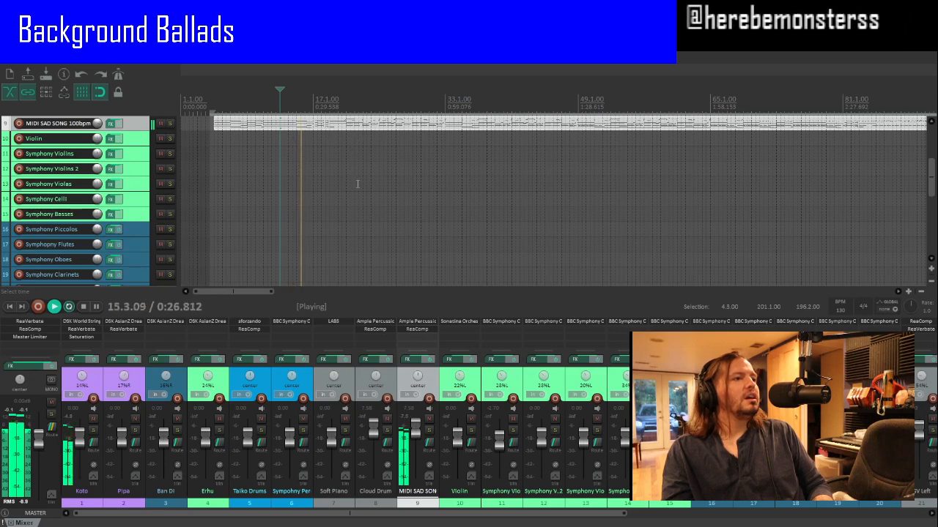
pyautogui.moveTo(38, 438); pyautogui.dragTo(41, 449)
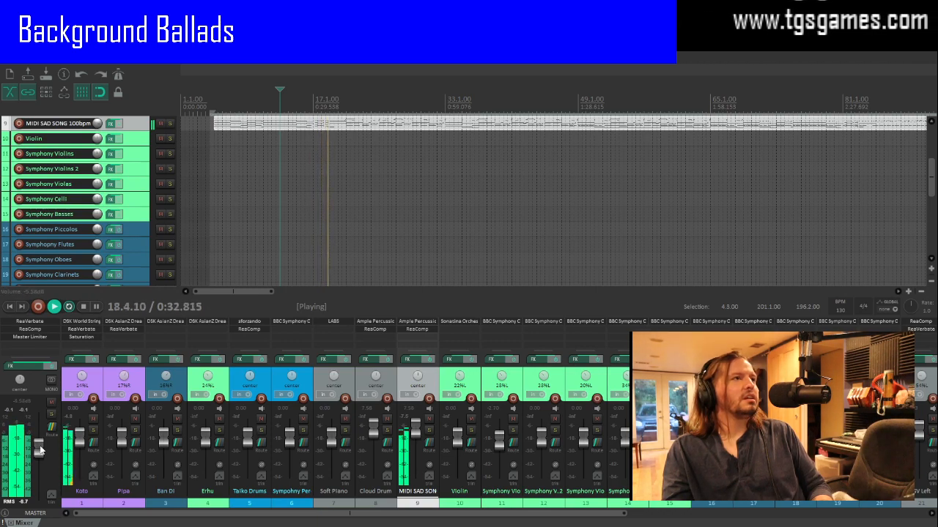
pyautogui.scroll(-10, 268, 244)
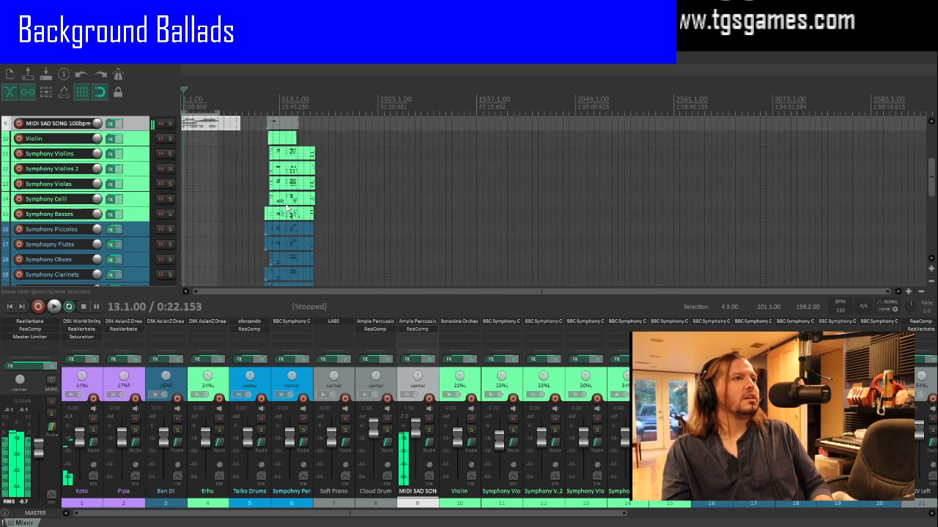
# Step: Play the orchestral section from 545.1.00 and stop playback
pyautogui.click(286, 205)
pyautogui.scroll(-5, 339, 208)
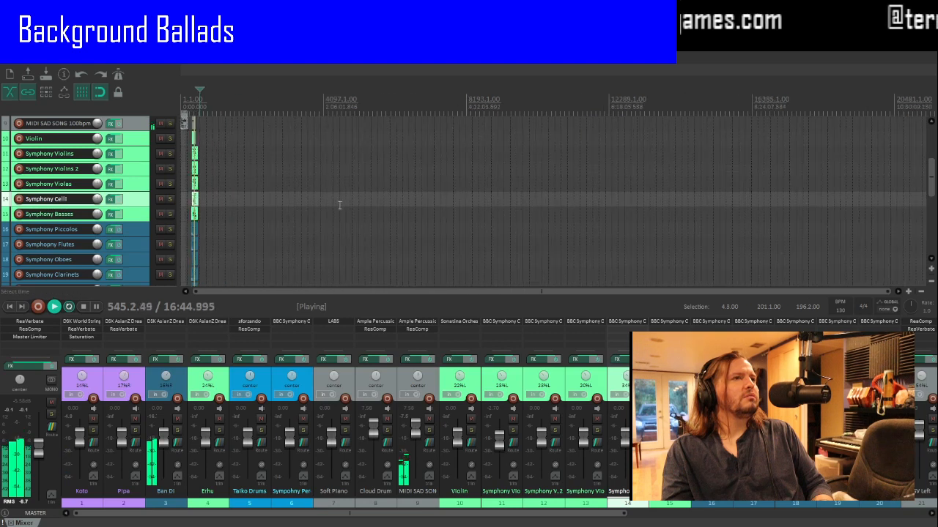
pyautogui.scroll(2, 339, 208)
pyautogui.press('space')
pyautogui.scroll(2, 339, 208)
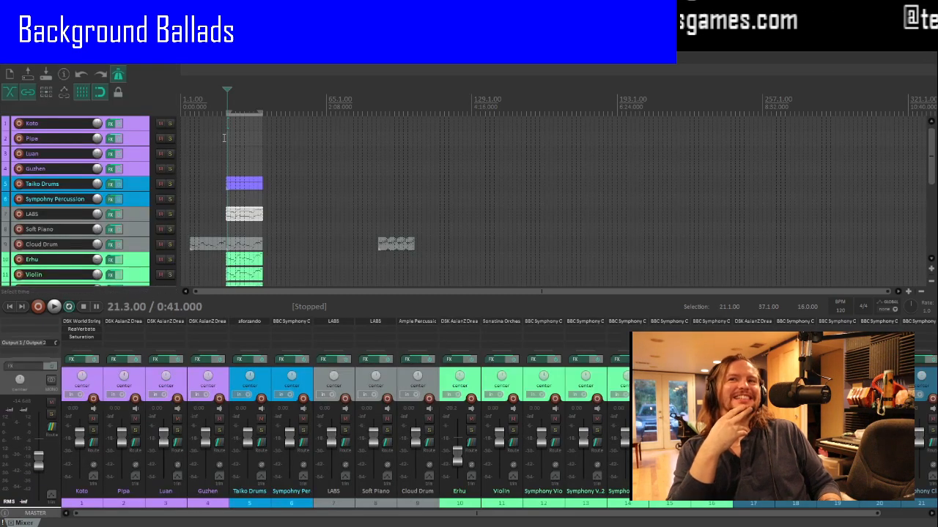
# Step: Play the short sketch with the Taiko Drums, LABS and Cloud Drum items from 21.3.00, stop playback and save the project
pyautogui.scroll(5, 224, 138)
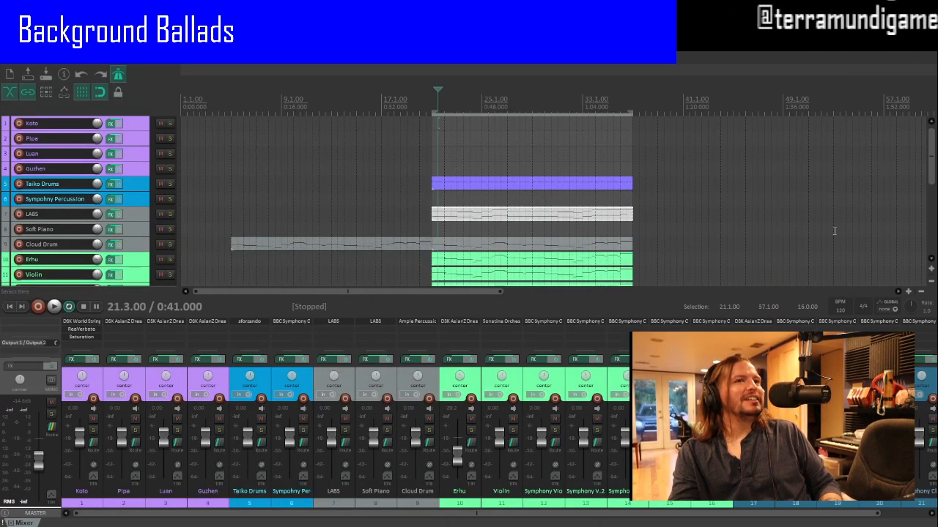
pyautogui.moveTo(933, 180)
pyautogui.mouseDown()
pyautogui.moveTo(933, 243)
pyautogui.moveTo(932, 185)
pyautogui.mouseUp()
pyautogui.press('space')
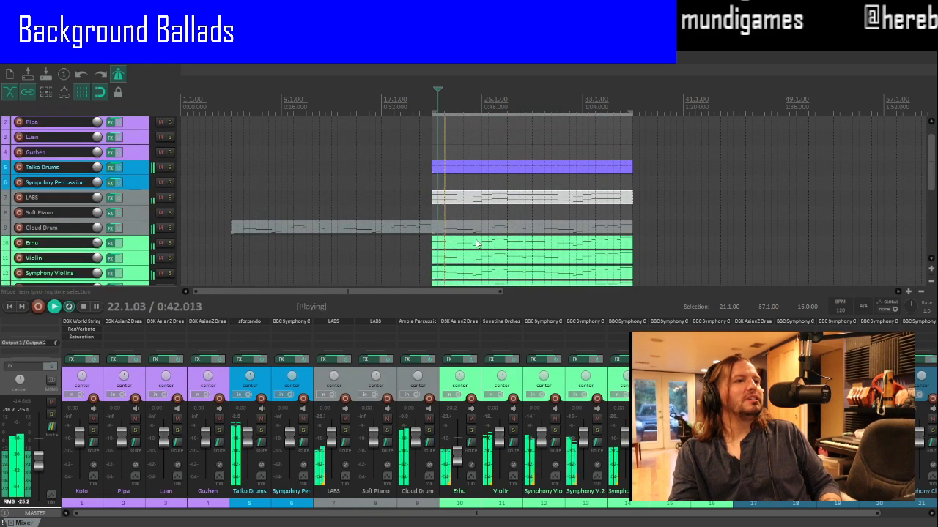
pyautogui.press('space')
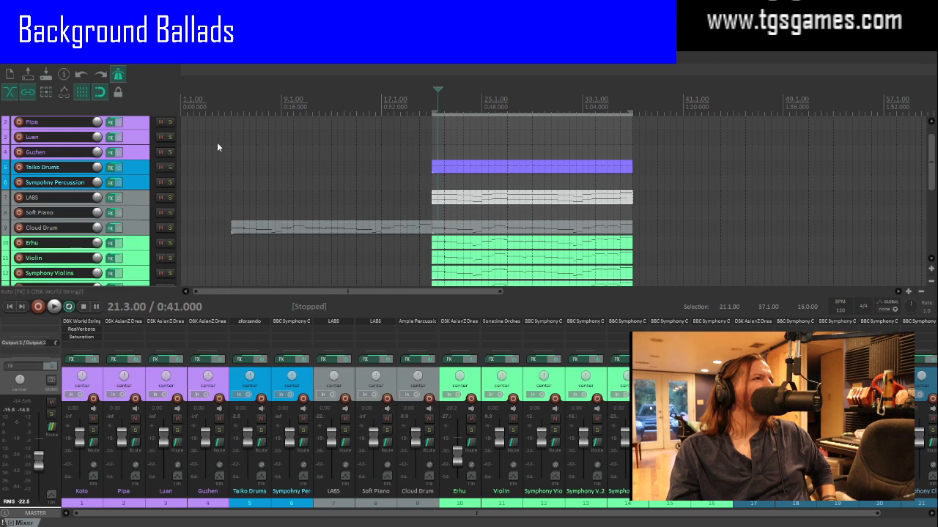
pyautogui.hotkey('ctrl', 's')
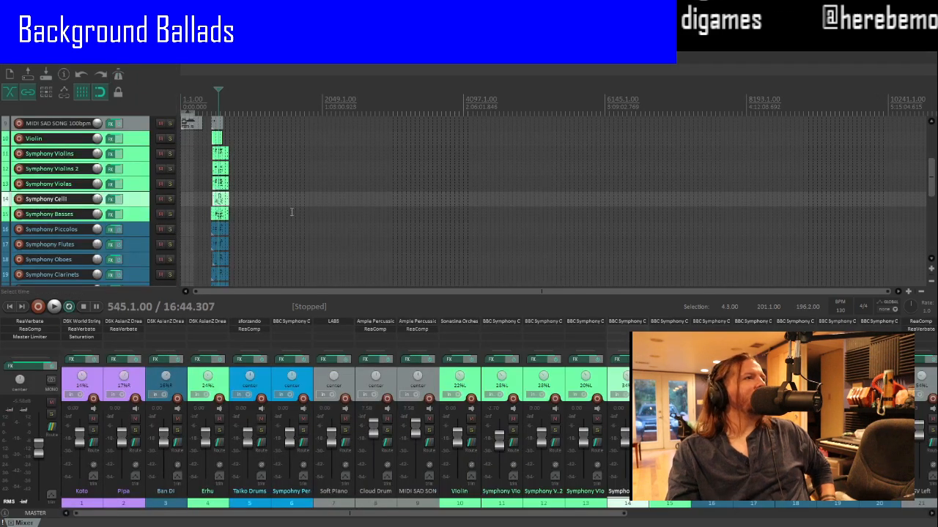
# Step: Play the orchestral section of the MIDI SAD SONG project from 457.1.00, and restart it from 449.1.00 to listen through the strings
pyautogui.scroll(5, 290, 211)
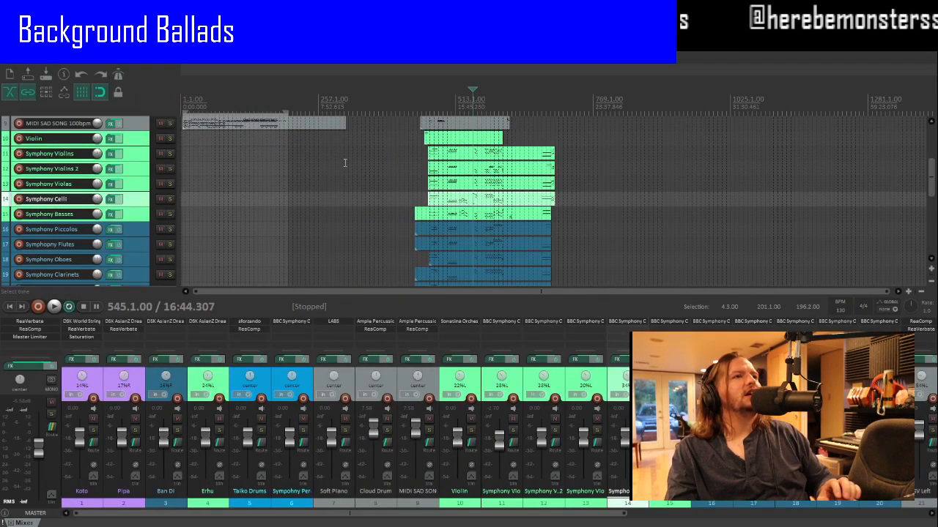
pyautogui.click(428, 169)
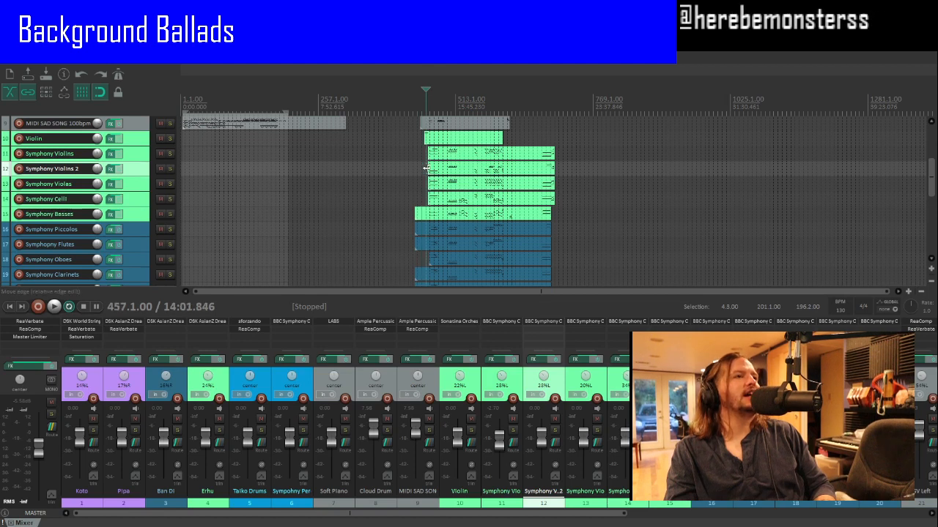
pyautogui.scroll(6, 427, 168)
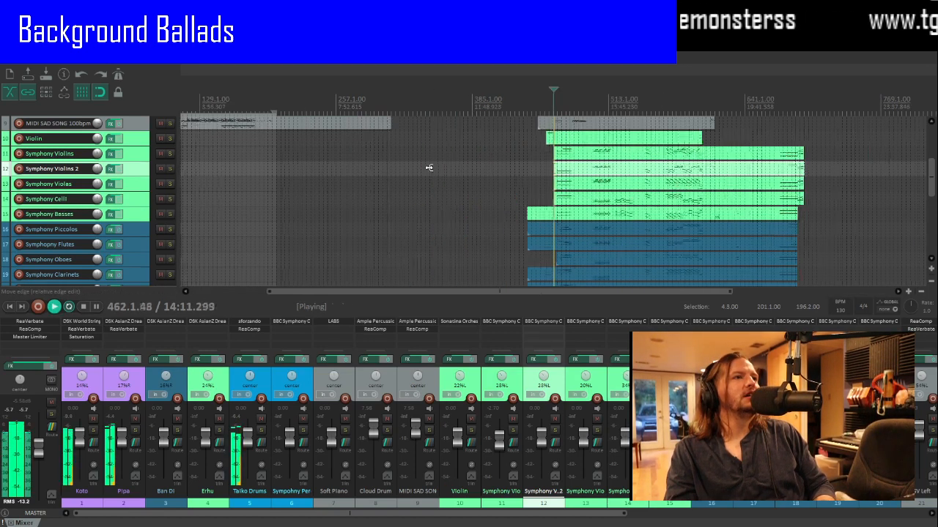
pyautogui.click(510, 163)
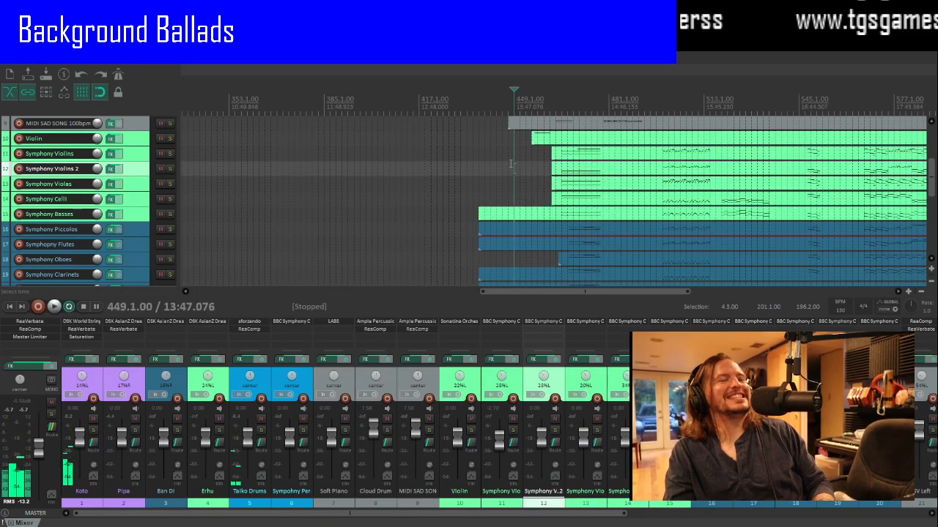
pyautogui.press('space')
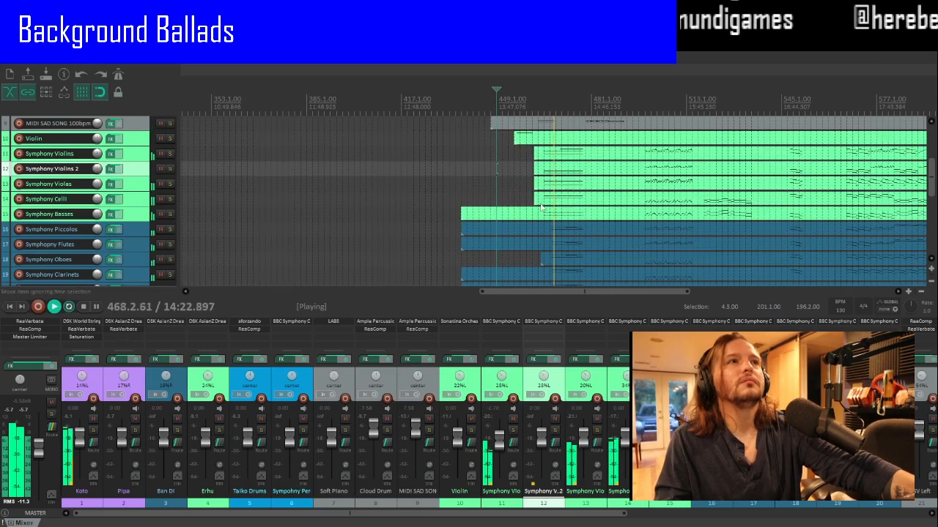
pyautogui.scroll(-3, 566, 217)
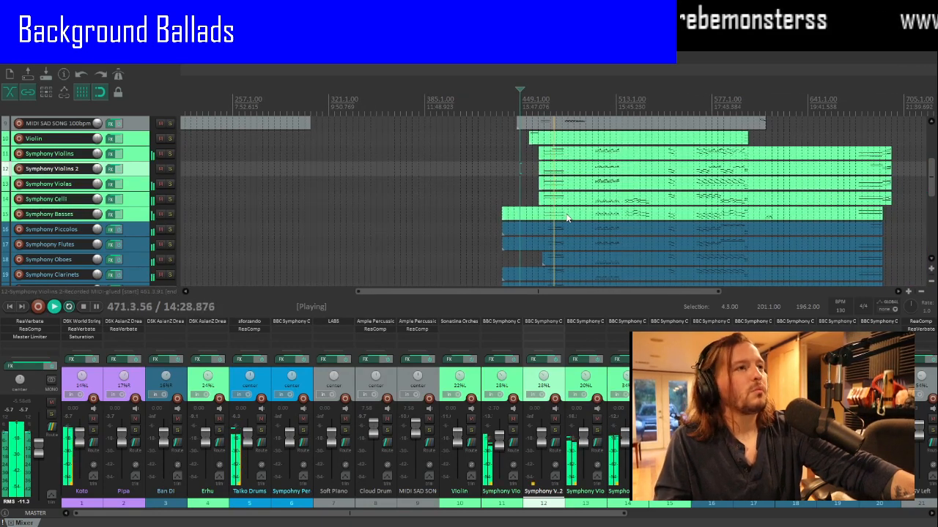
pyautogui.hscroll(4, 566, 218)
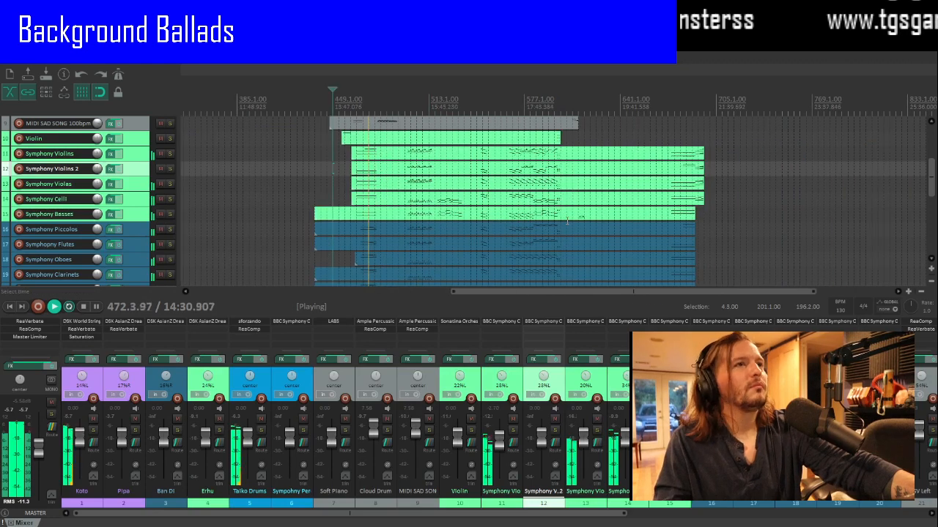
pyautogui.scroll(5, 393, 220)
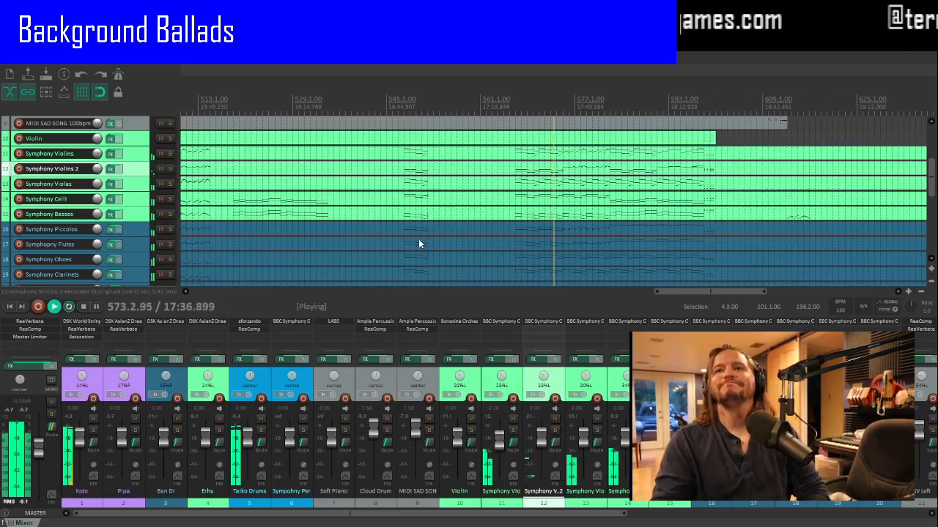
# Step: Lower the master volume to about -16 dB during playback, listen until the string parts end and stop playback
pyautogui.moveTo(38, 445); pyautogui.dragTo(40, 465)
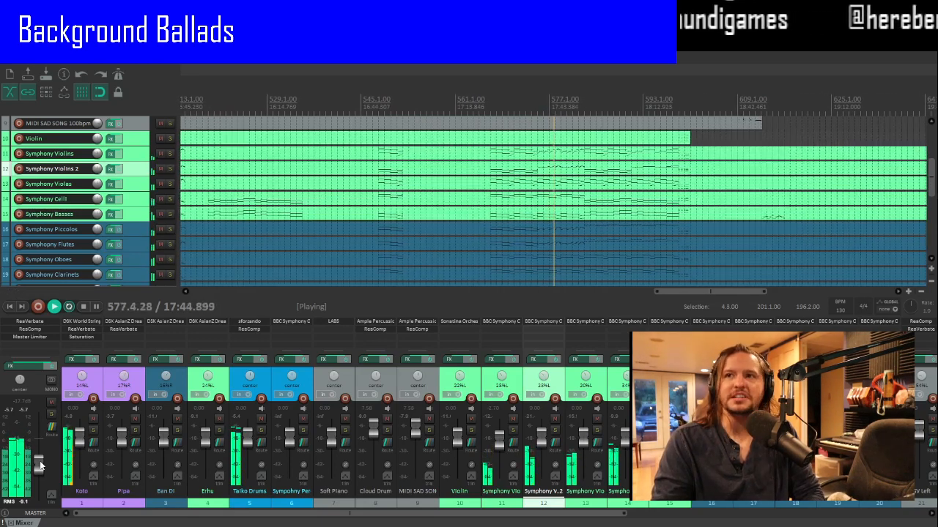
pyautogui.moveTo(40, 466); pyautogui.dragTo(41, 460)
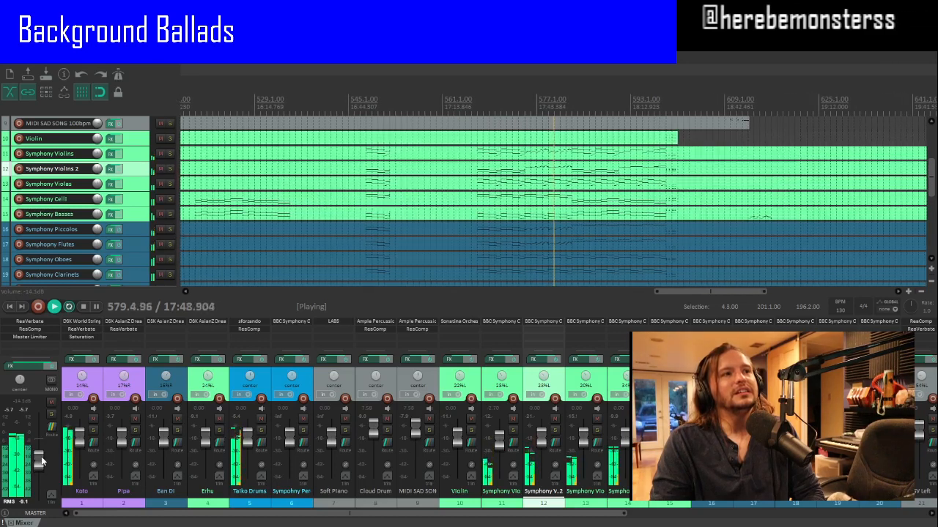
pyautogui.moveTo(42, 460); pyautogui.dragTo(43, 463)
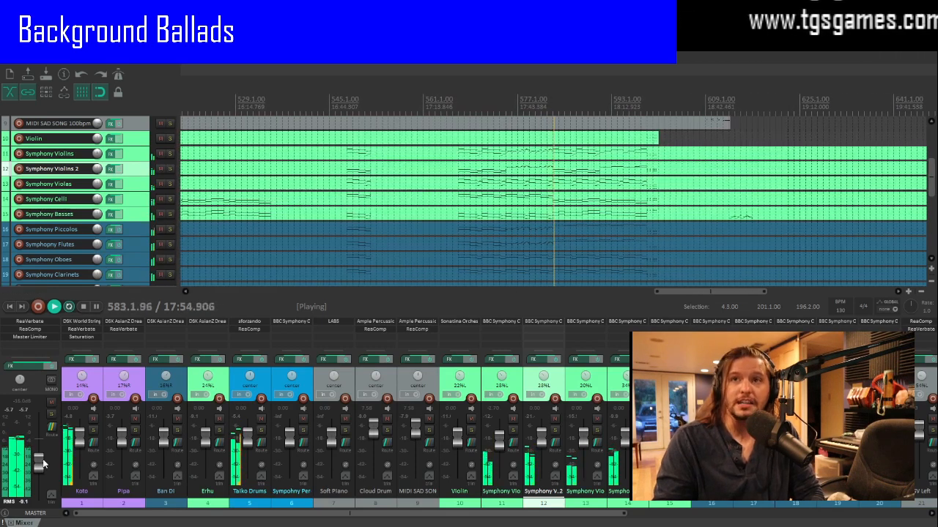
pyautogui.click(42, 463)
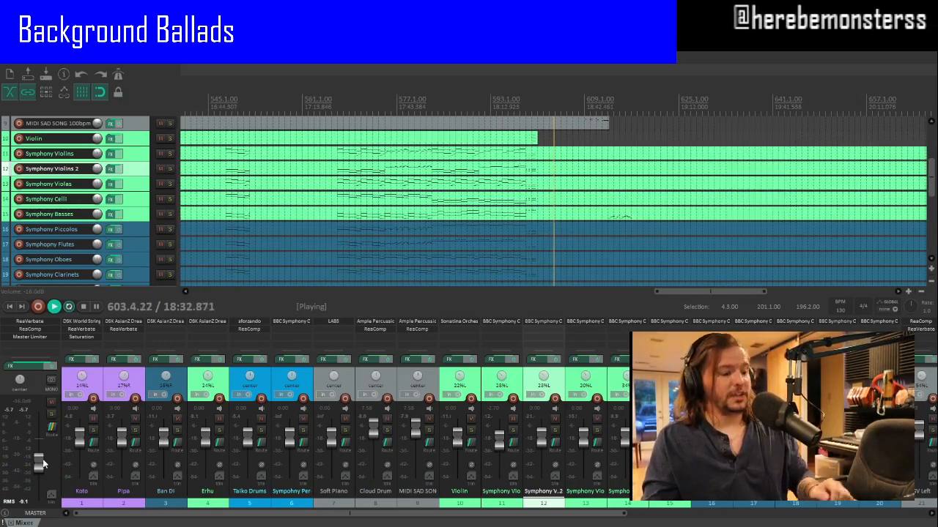
pyautogui.scroll(-4, 496, 251)
pyautogui.press('space')
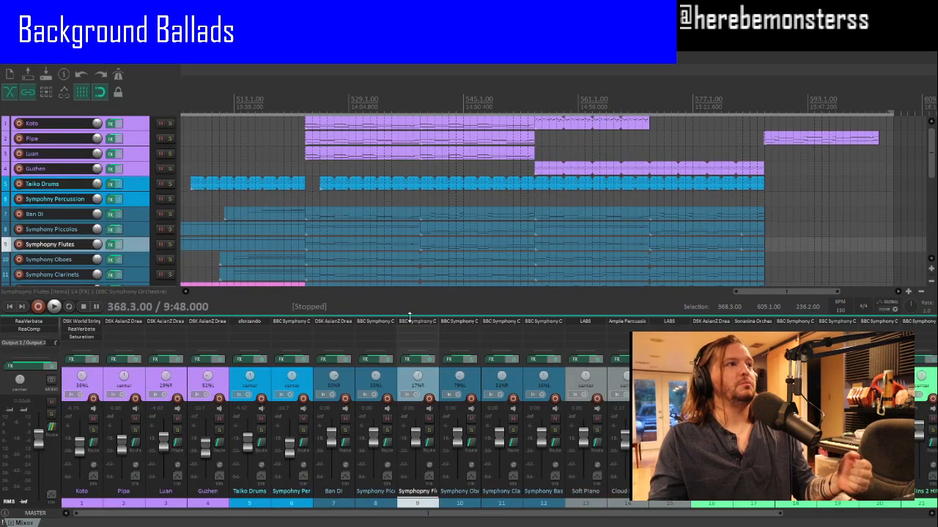
# Step: Place the play position at 368.3.00, just before the opening Pipa item, and play the arrangement from there
pyautogui.click(207, 139)
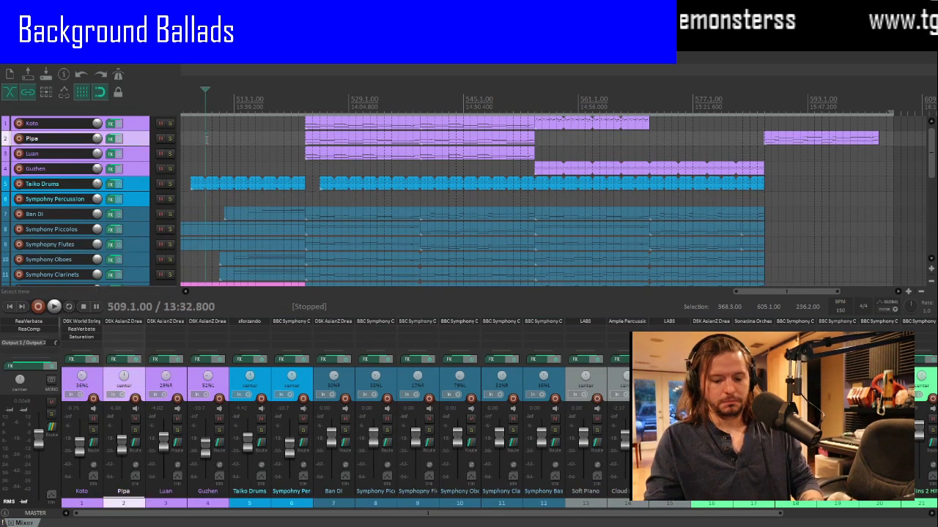
pyautogui.press('Home')
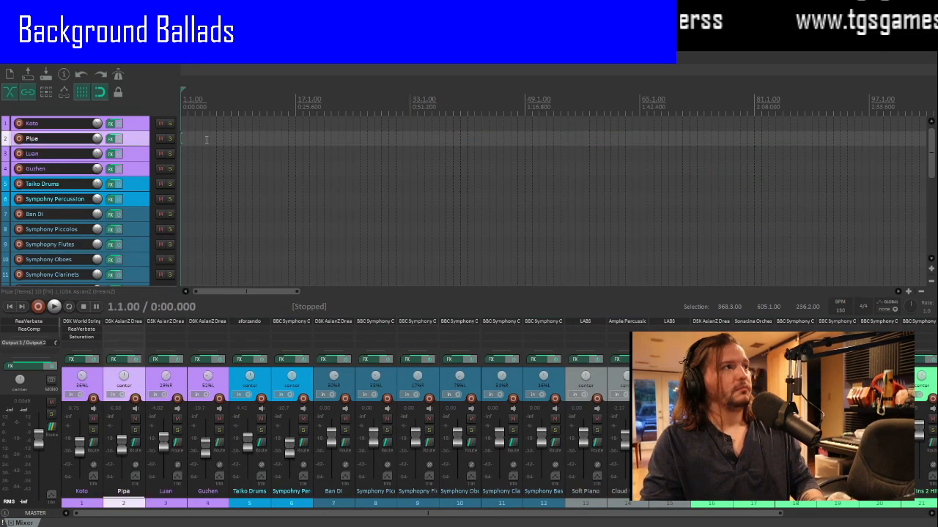
pyautogui.scroll(-5, 207, 139)
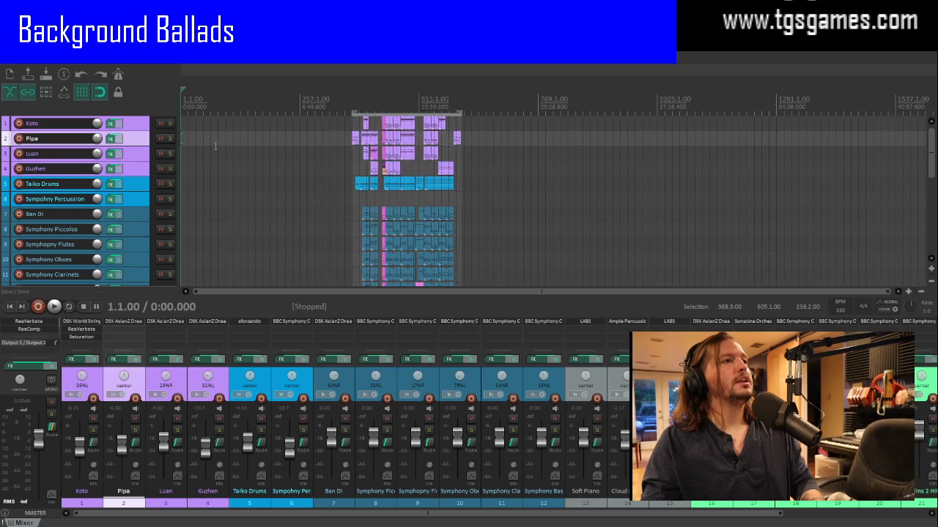
pyautogui.click(352, 170)
pyautogui.scroll(5, 356, 172)
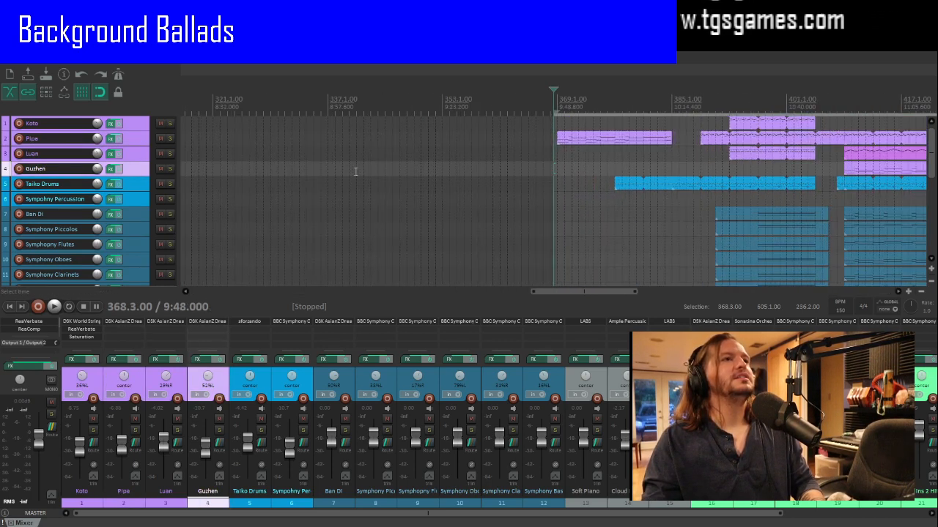
pyautogui.press('space')
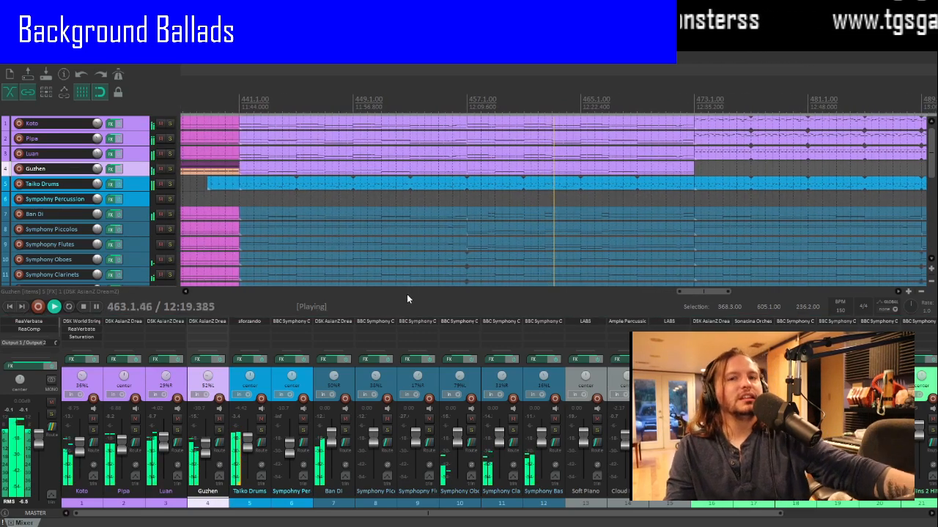
# Step: Listen through the rest of the arrangement to the closing Pipa part and stop playback
pyautogui.scroll(2, 408, 283)
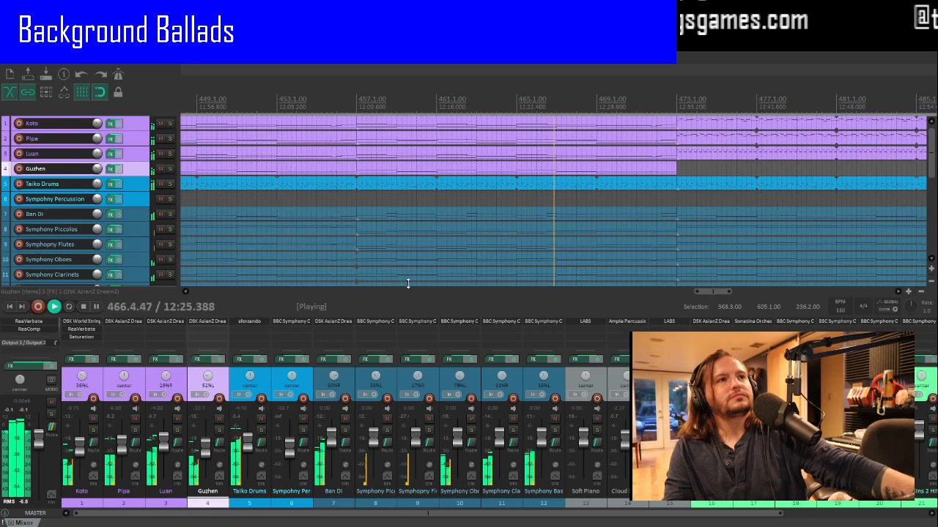
pyautogui.scroll(-2, 408, 284)
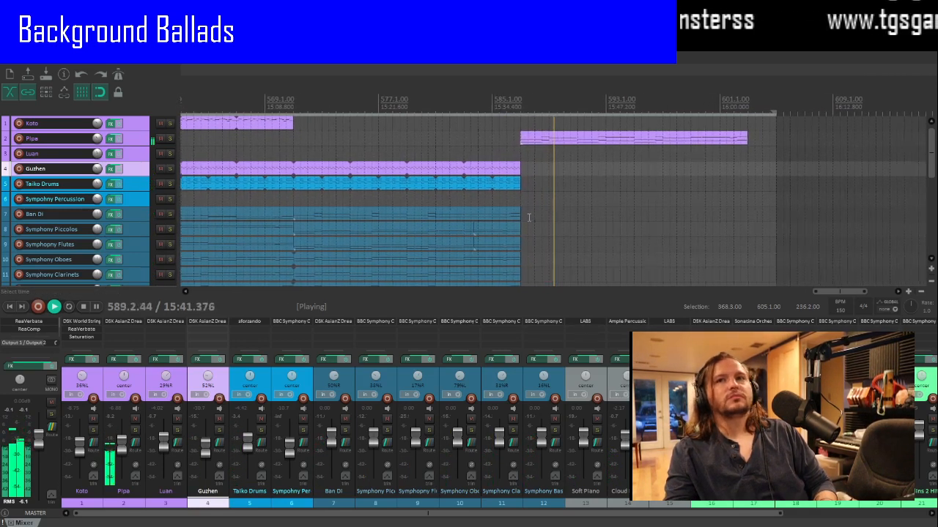
pyautogui.scroll(-2, 535, 249)
pyautogui.scroll(2, 543, 254)
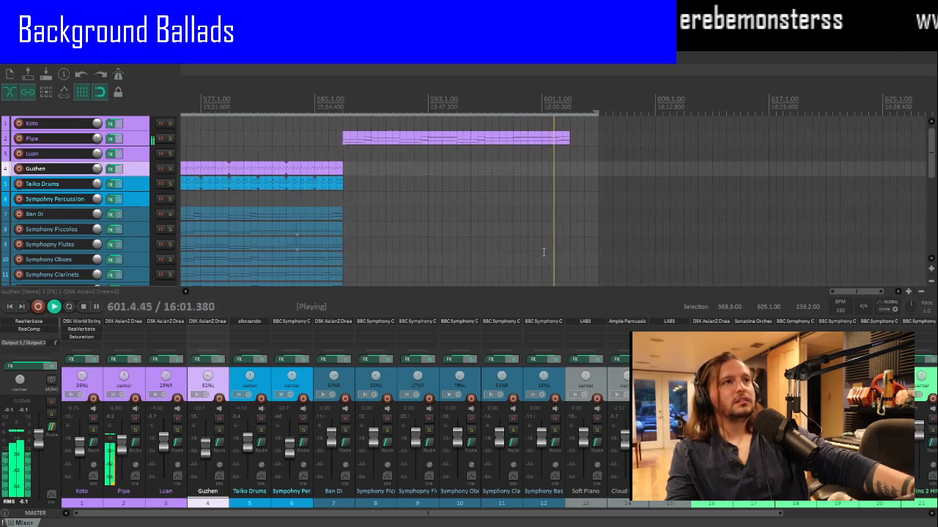
pyautogui.press('space')
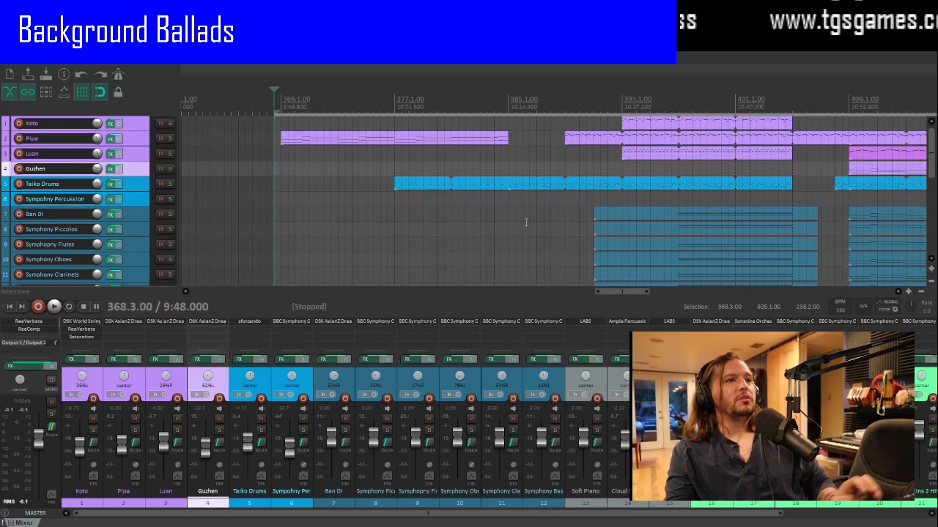
# Step: Play the gap in the upper tracks from 427.1.00, restart from 424.3.00 to hear the transition, and stop playback
pyautogui.scroll(-4, 526, 222)
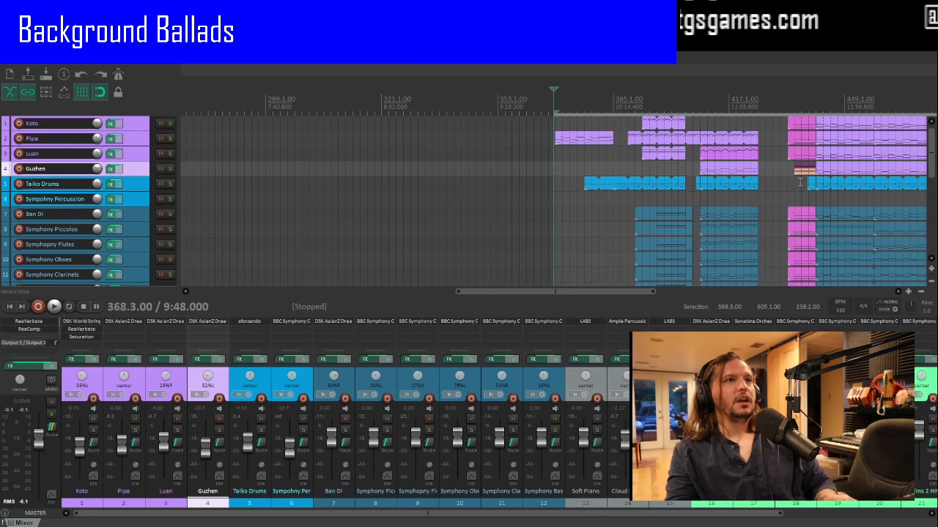
pyautogui.click(801, 183)
pyautogui.click(766, 189)
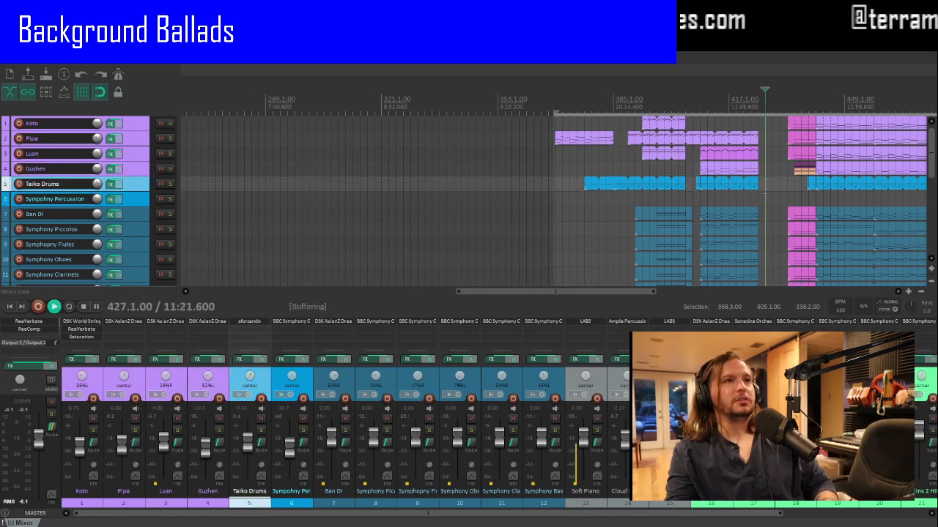
pyautogui.scroll(5, 766, 189)
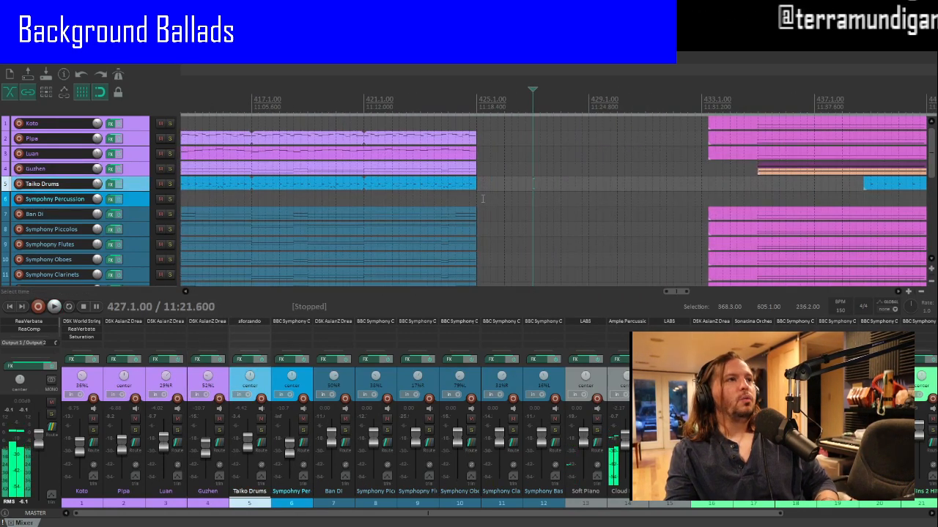
pyautogui.click(463, 199)
pyautogui.press('space')
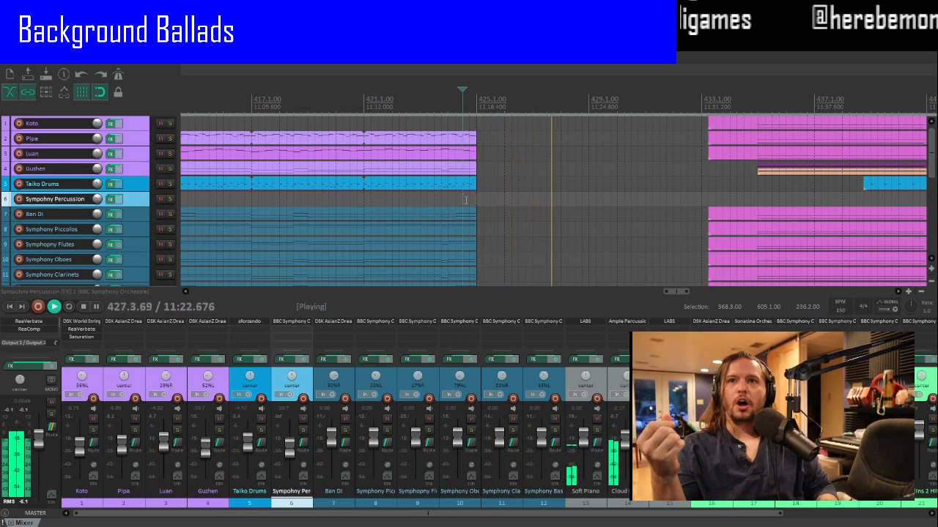
pyautogui.press('space')
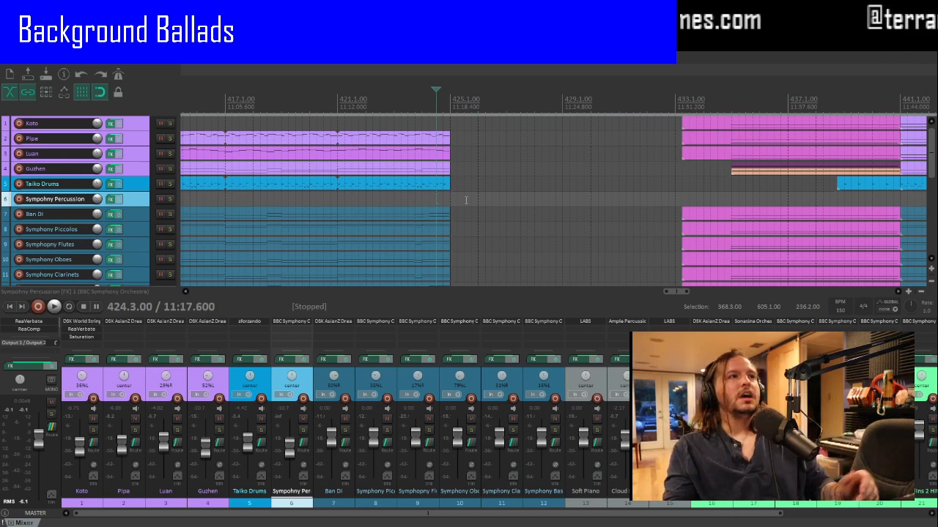
# Step: Arm the Koto track for recording and start playback from 425.1.00, where the Pipa, Luan and Guzhen items end
pyautogui.click(19, 124)
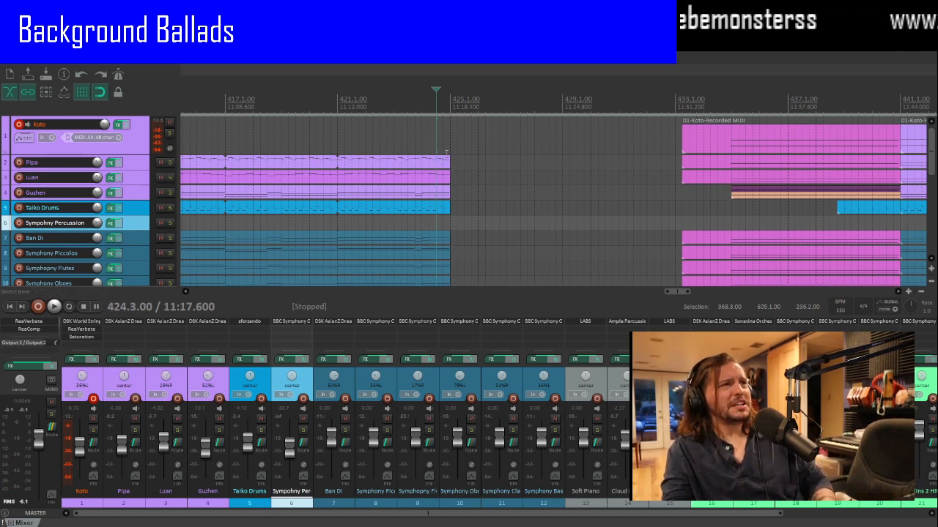
pyautogui.click(449, 145)
pyautogui.press('space')
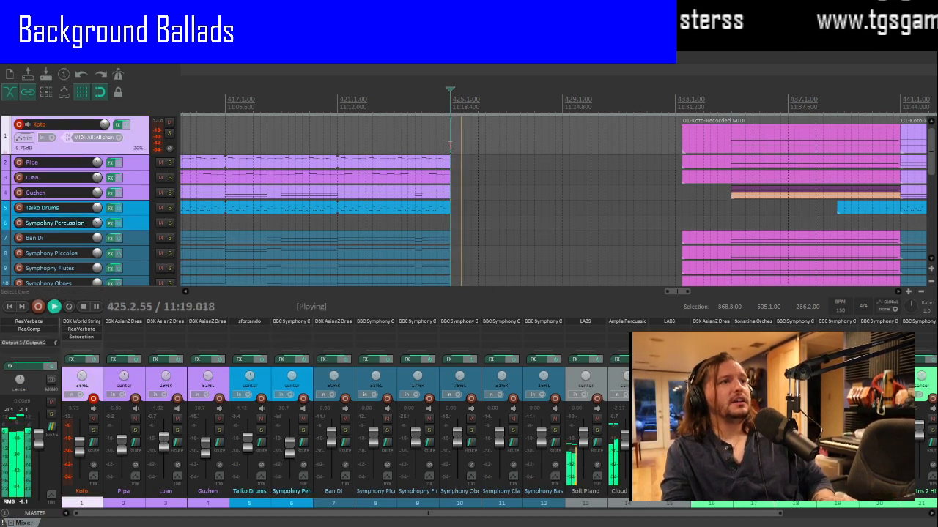
# Step: Examine the woodwind, Soft Piano, Cloud Drum, Yuki and string tracks while the section plays, and stop playback
pyautogui.scroll(1, 560, 213)
pyautogui.scroll(-3, 562, 213)
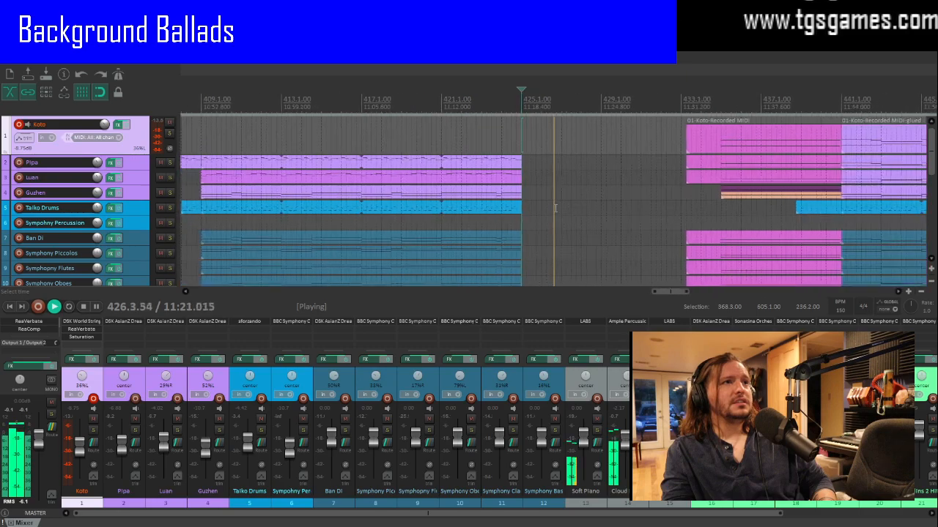
pyautogui.scroll(-3, 562, 213)
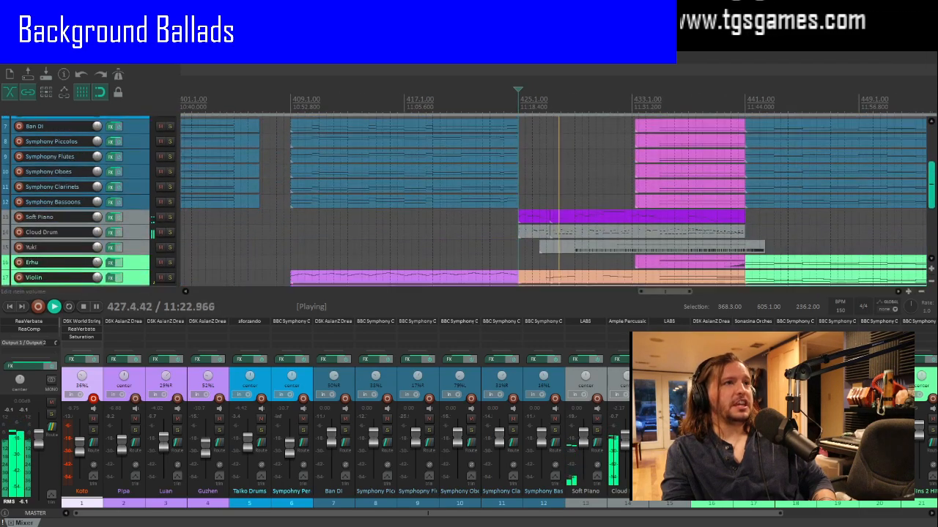
pyautogui.scroll(-4, 562, 213)
pyautogui.scroll(3, 562, 213)
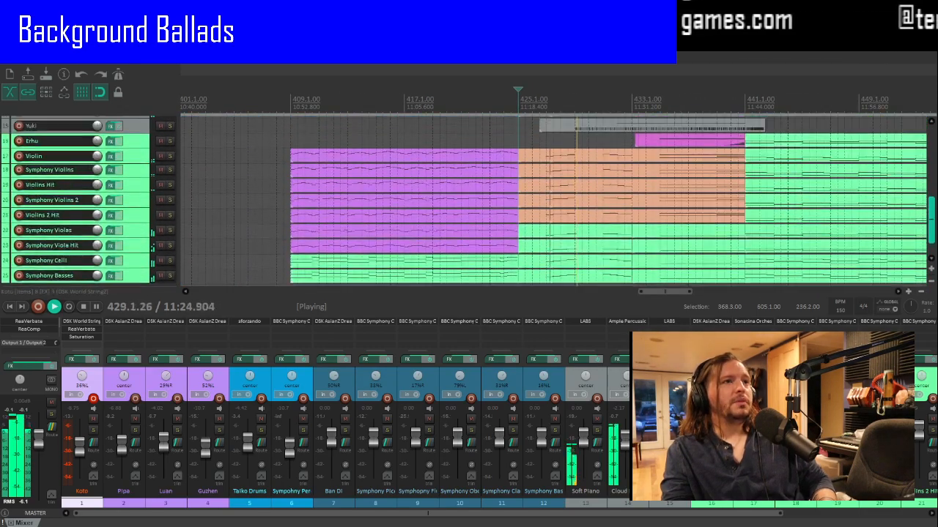
pyautogui.moveTo(932, 220); pyautogui.dragTo(933, 205)
pyautogui.scroll(5, 573, 206)
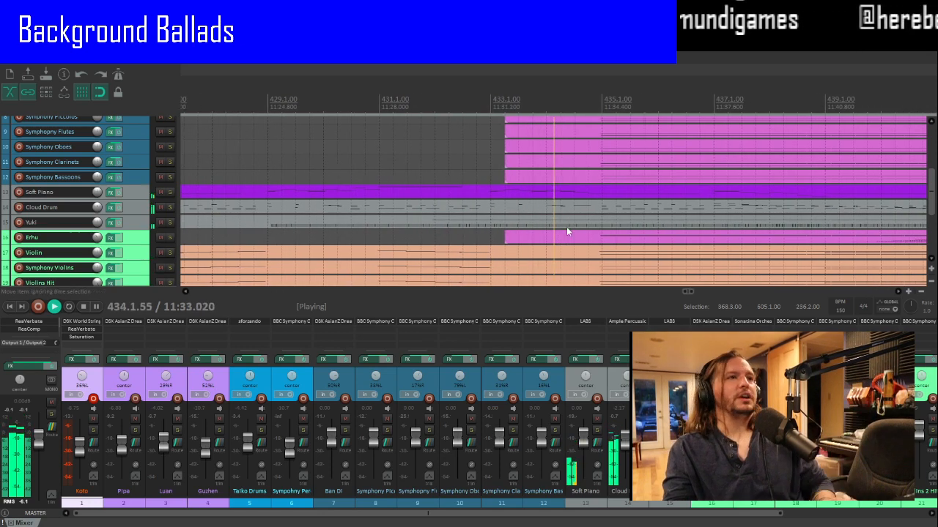
pyautogui.press('space')
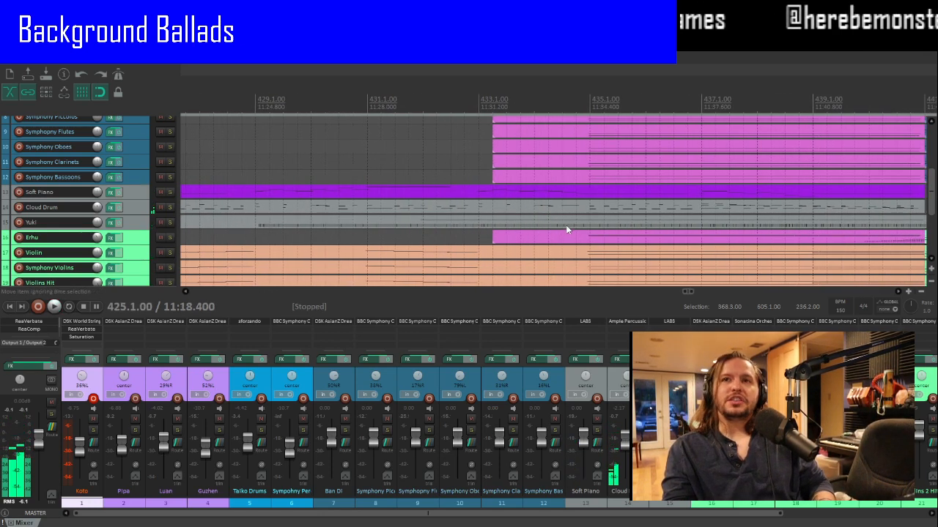
# Step: Listen to the build-up on the Yuki track from 431.3.00, replay it from 431.2.00 and stop playback
pyautogui.click(394, 224)
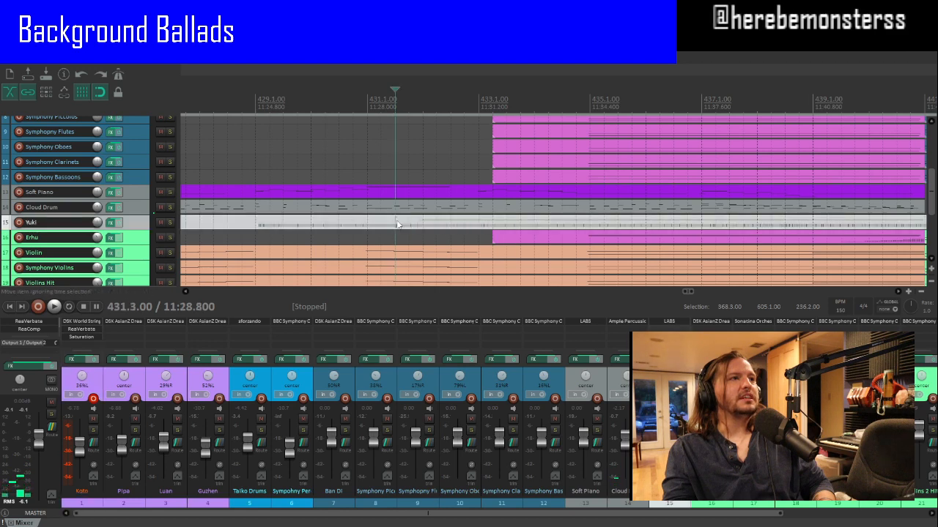
pyautogui.press('space')
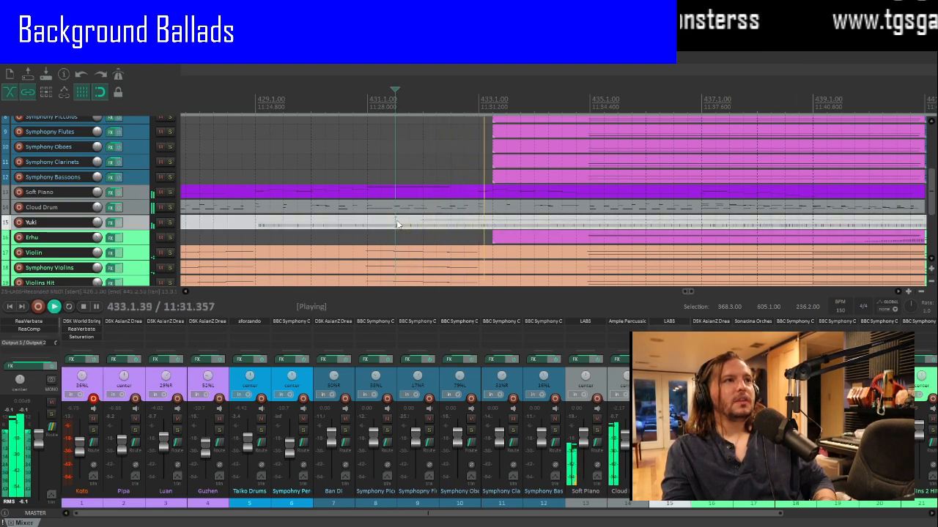
pyautogui.press('space')
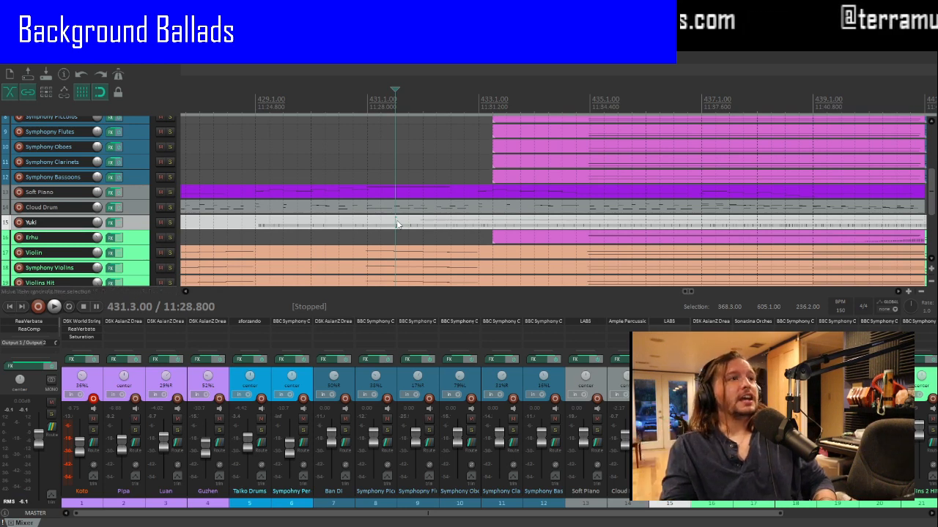
pyautogui.click(382, 222)
pyautogui.press('space')
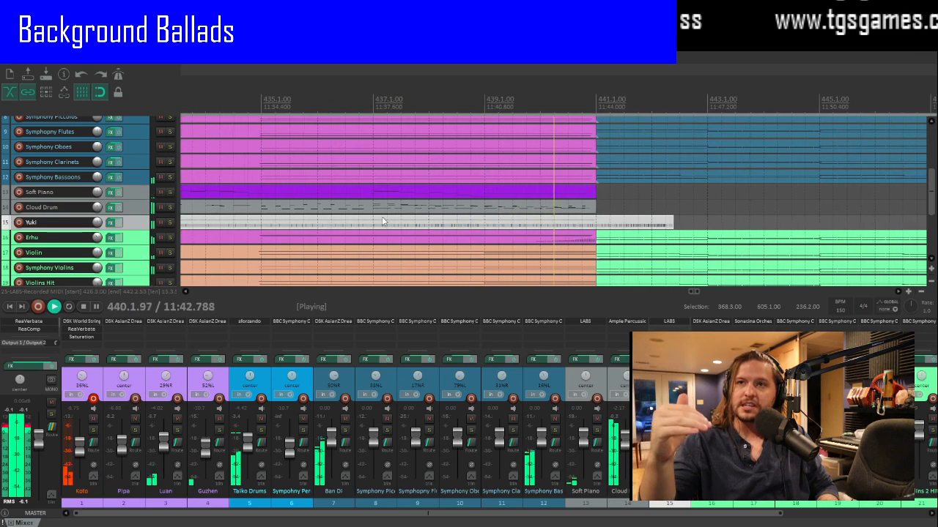
pyautogui.press('space')
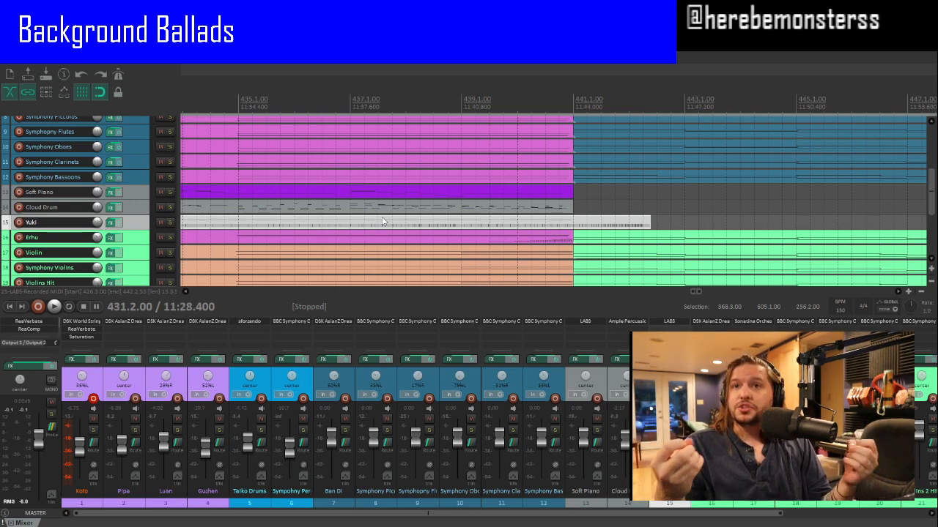
# Step: Play the transition into the full orchestral section from 440.2.00 and stop playback
pyautogui.click(528, 224)
pyautogui.press('space')
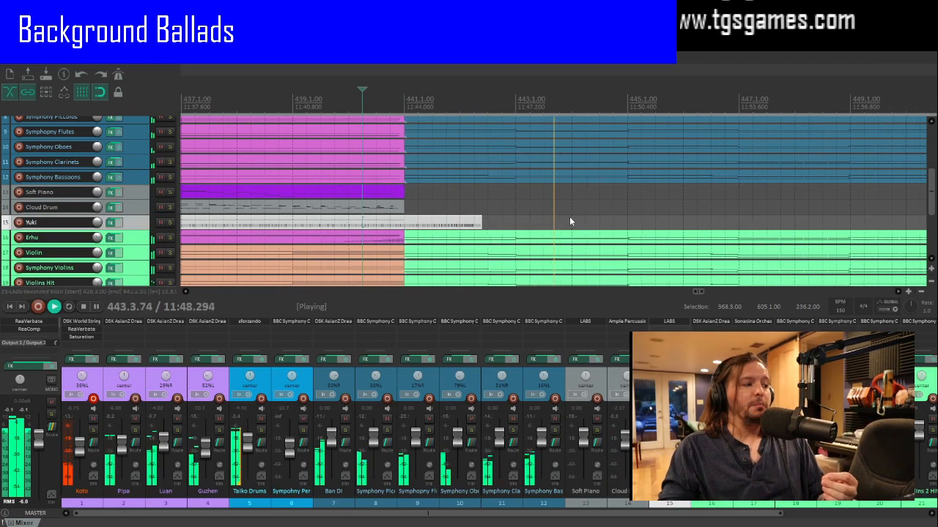
pyautogui.scroll(-5, 570, 216)
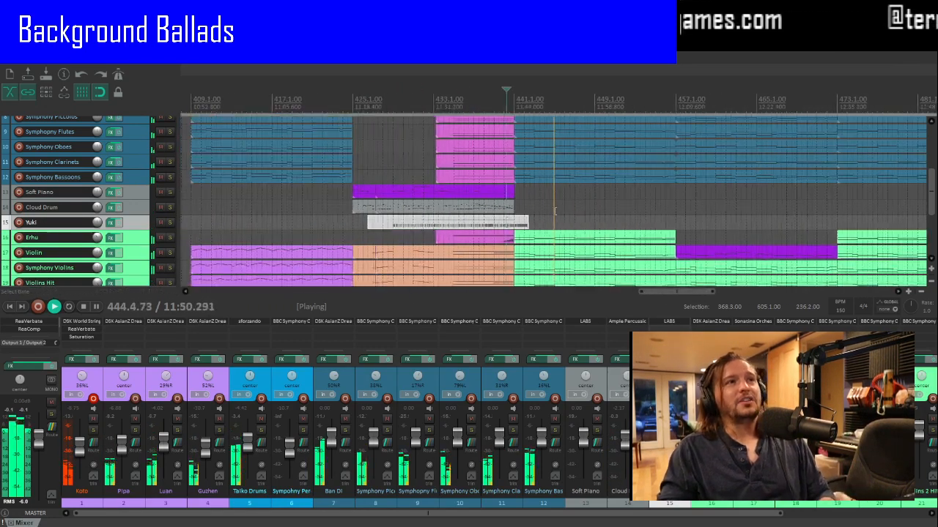
pyautogui.press('space')
# Step: Play the closing section of the arrangement from 573.1.00, review the parts in the upper tracks and stop playback
pyautogui.scroll(-3, 554, 211)
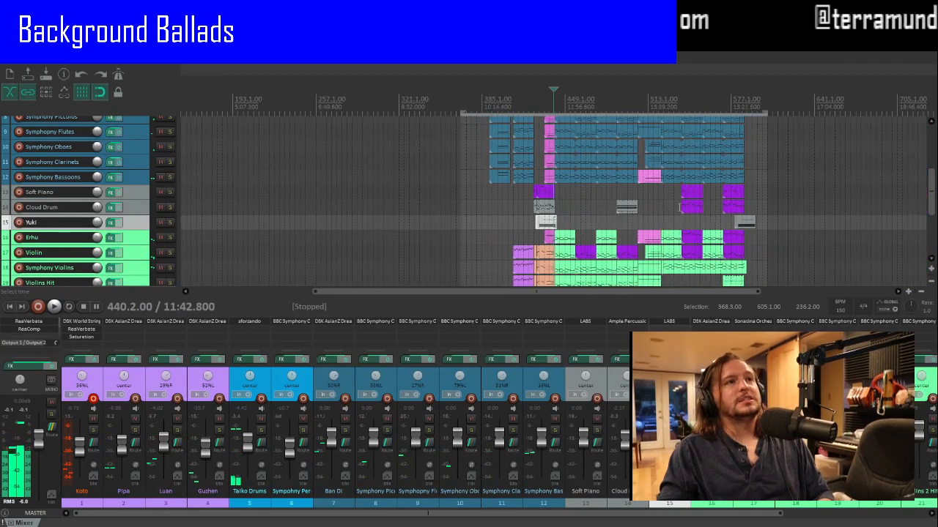
pyautogui.click(725, 178)
pyautogui.press('space')
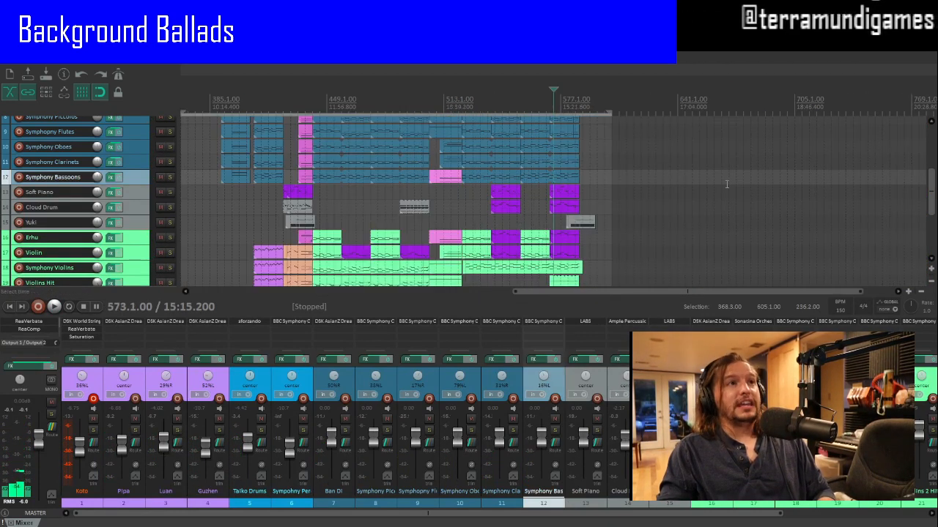
pyautogui.scroll(5, 658, 185)
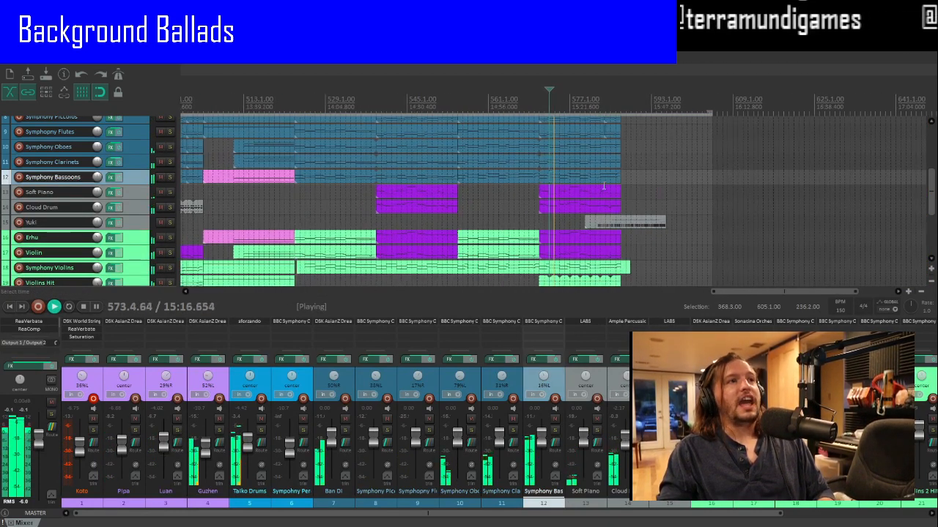
pyautogui.scroll(4, 924, 173)
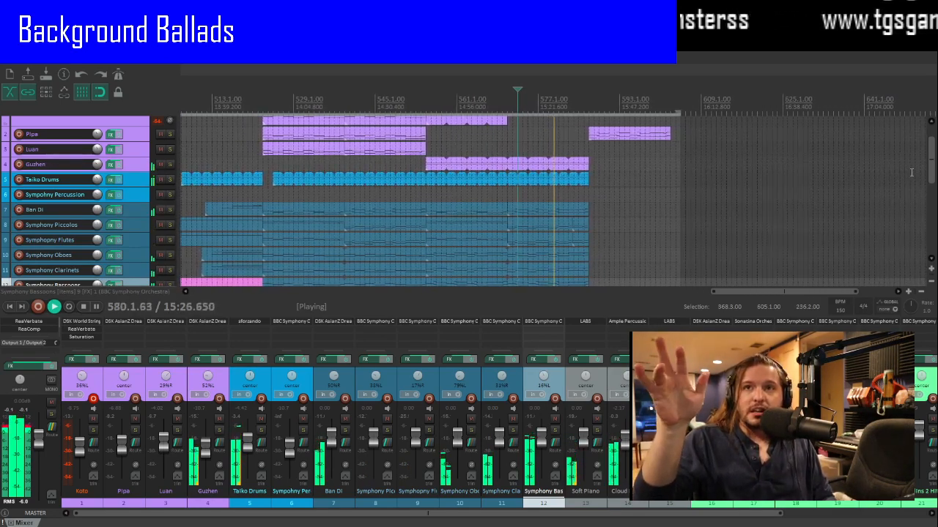
pyautogui.press('space')
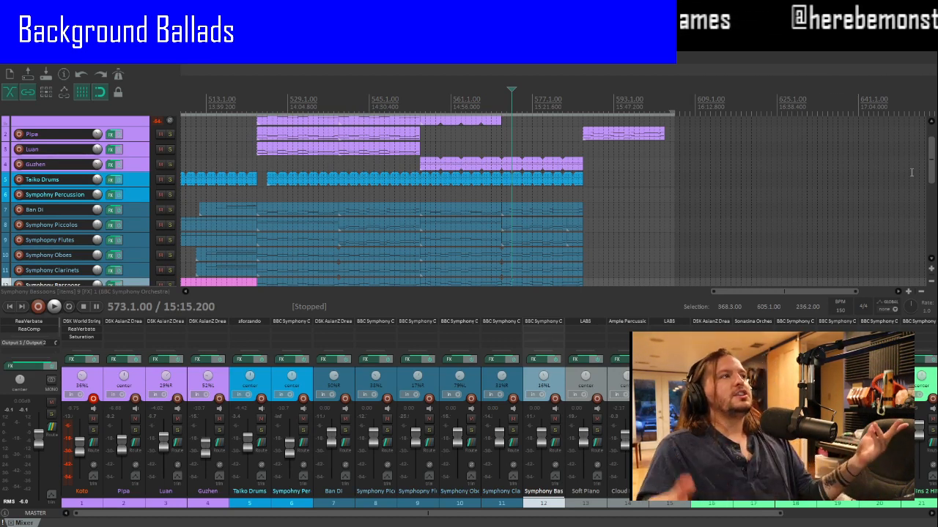
# Step: Select the long Taiko Drums item at 550.1.00 and inspect the parts around it
pyautogui.click(394, 183)
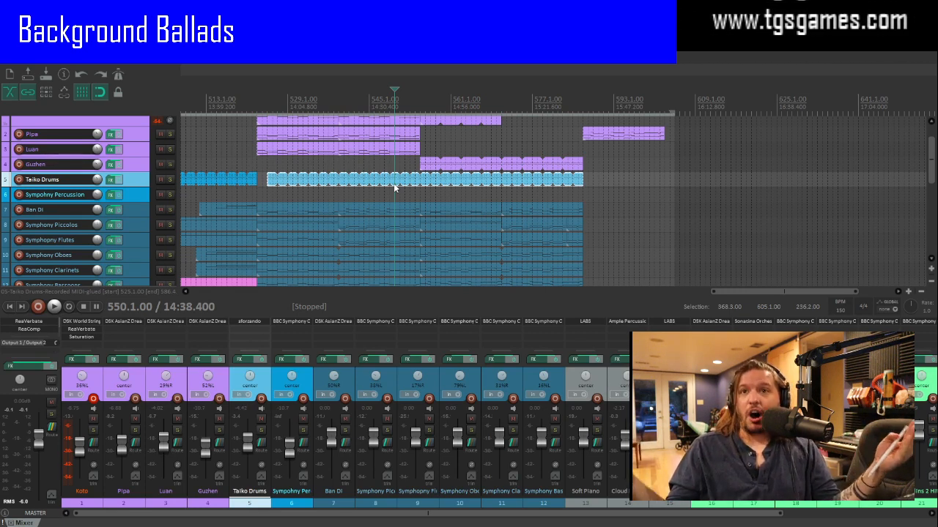
pyautogui.scroll(4, 394, 188)
pyautogui.scroll(1, 74, 163)
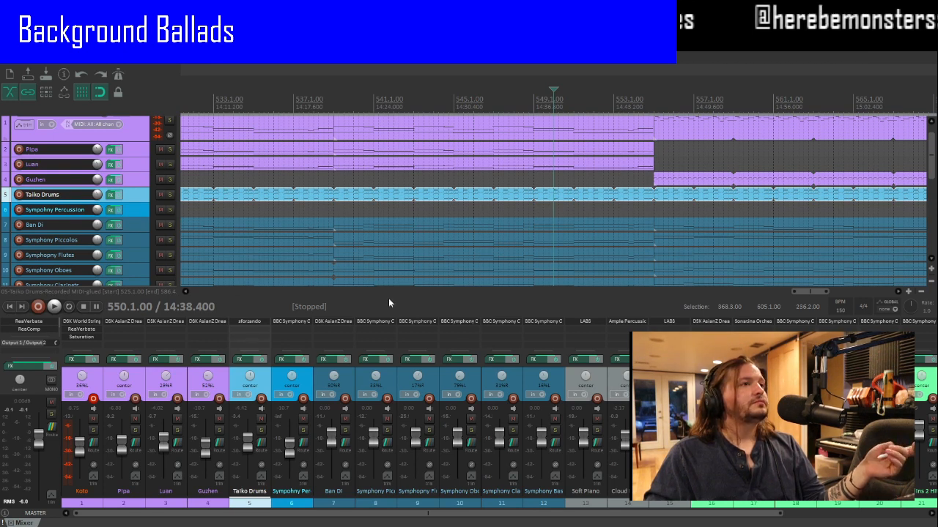
# Step: Open the project with the Percussion, Taiko and Bass Drums tracks and play it from the start
pyautogui.click(408, 319)
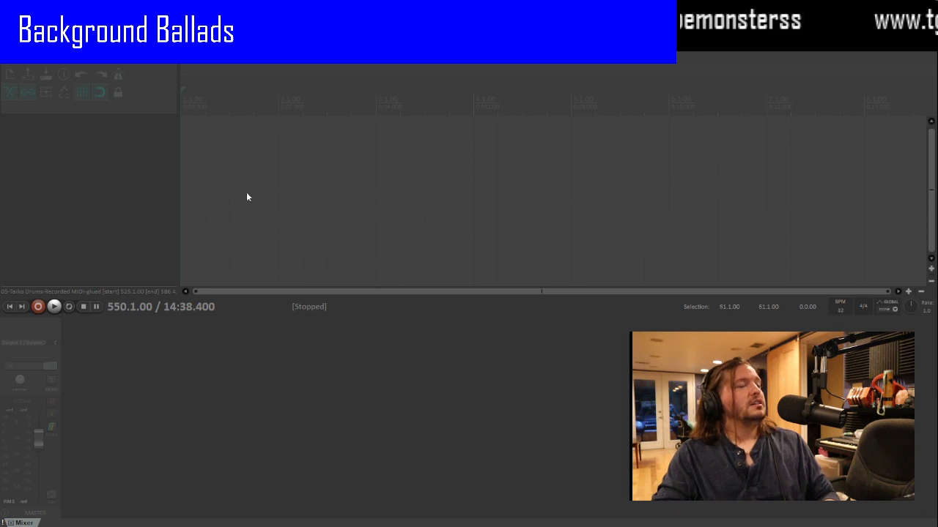
pyautogui.press('space')
pyautogui.scroll(2, 204, 169)
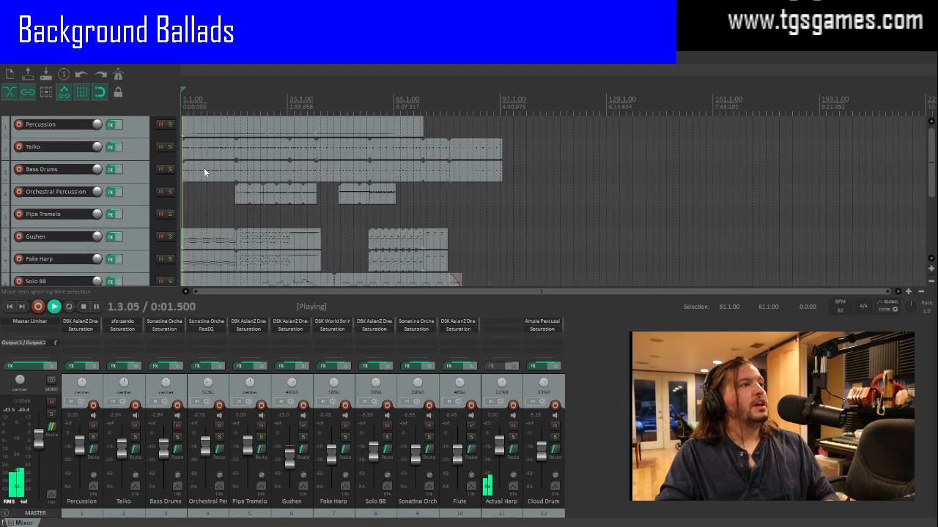
pyautogui.scroll(4, 204, 167)
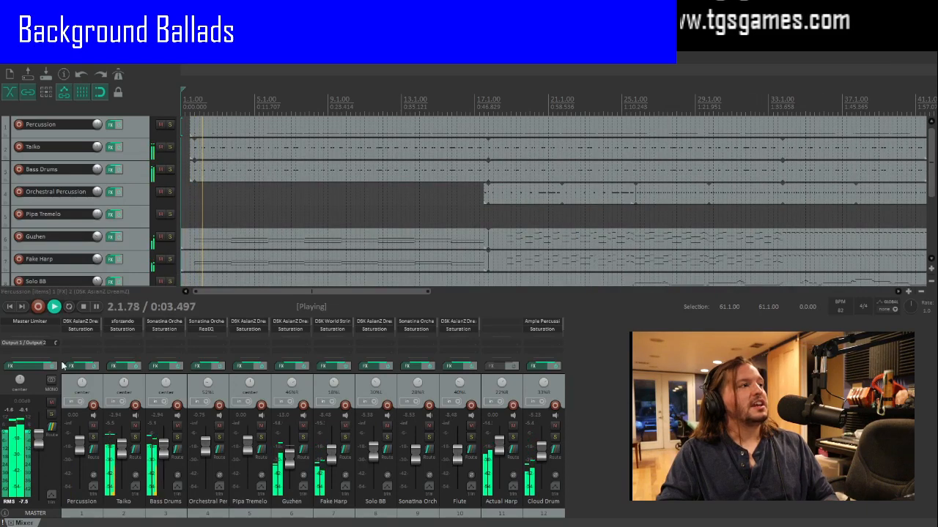
# Step: Lower the master volume in stages while the percussion and harp arrangement plays
pyautogui.moveTo(40, 449); pyautogui.dragTo(42, 452)
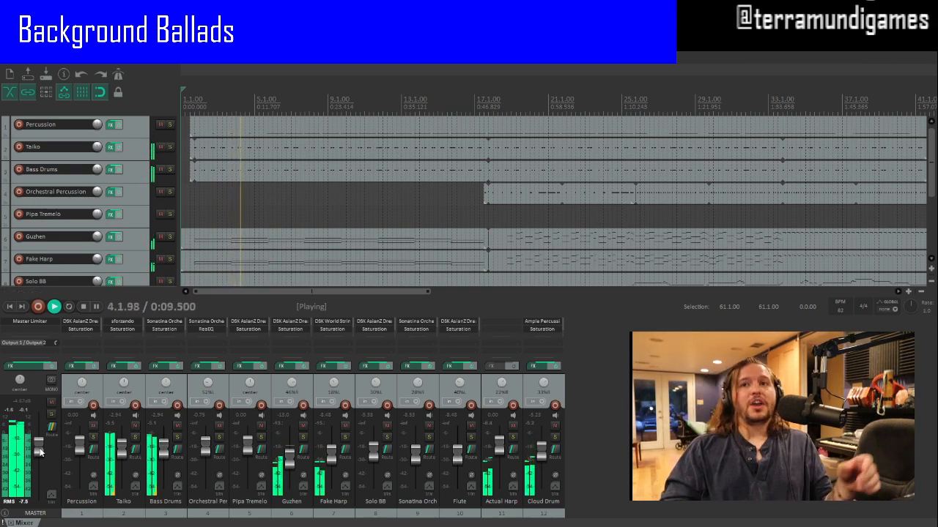
pyautogui.moveTo(40, 452); pyautogui.dragTo(40, 454)
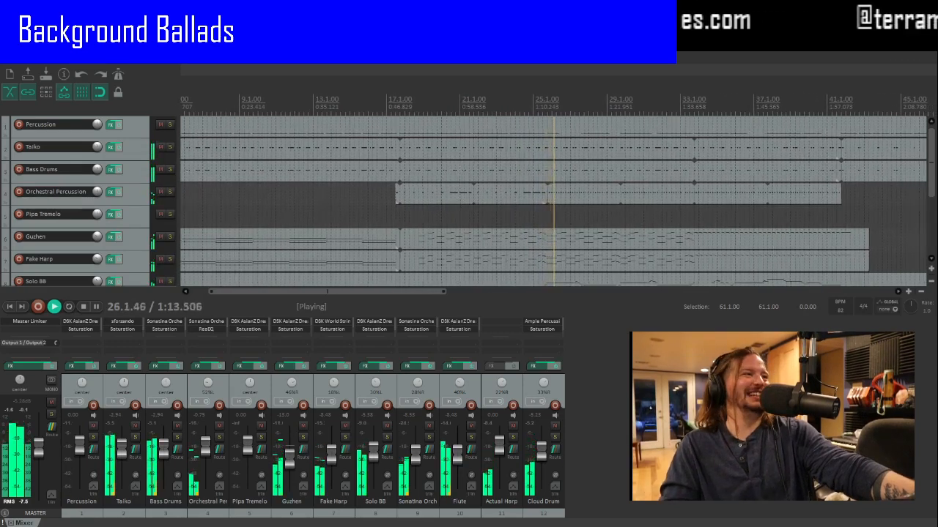
pyautogui.moveTo(41, 449); pyautogui.dragTo(47, 467)
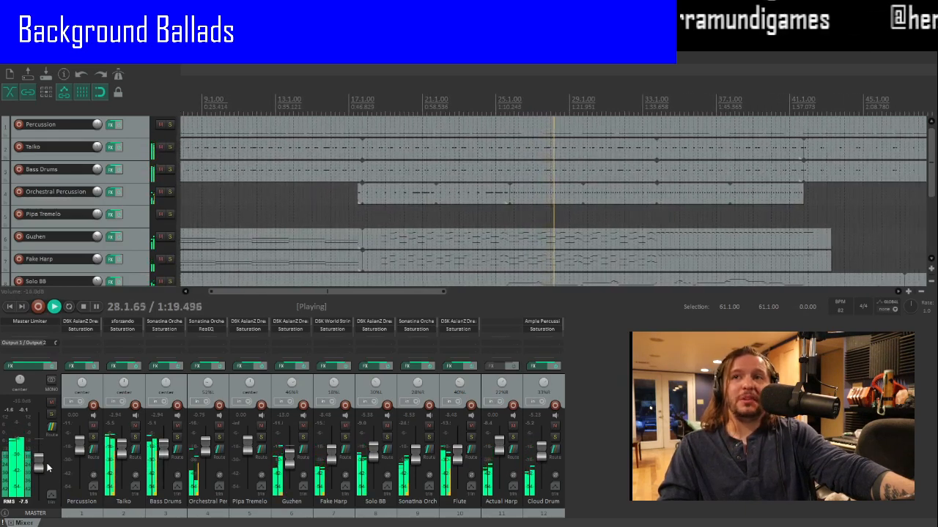